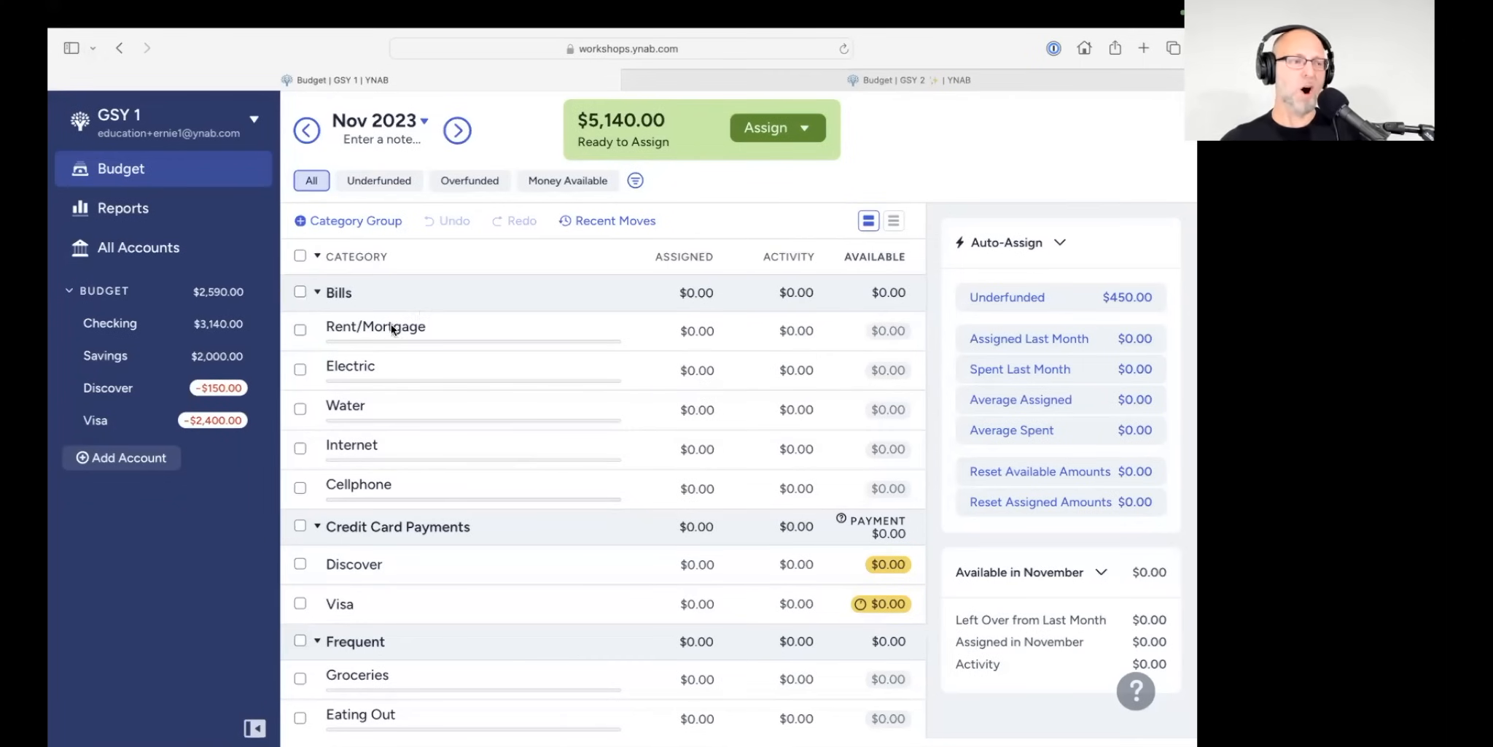
Step: Rename the Cellphone category in the Bills group to "Phone" with a mobile phone emoji in front of the name
scroll(412, 663, down, 5)
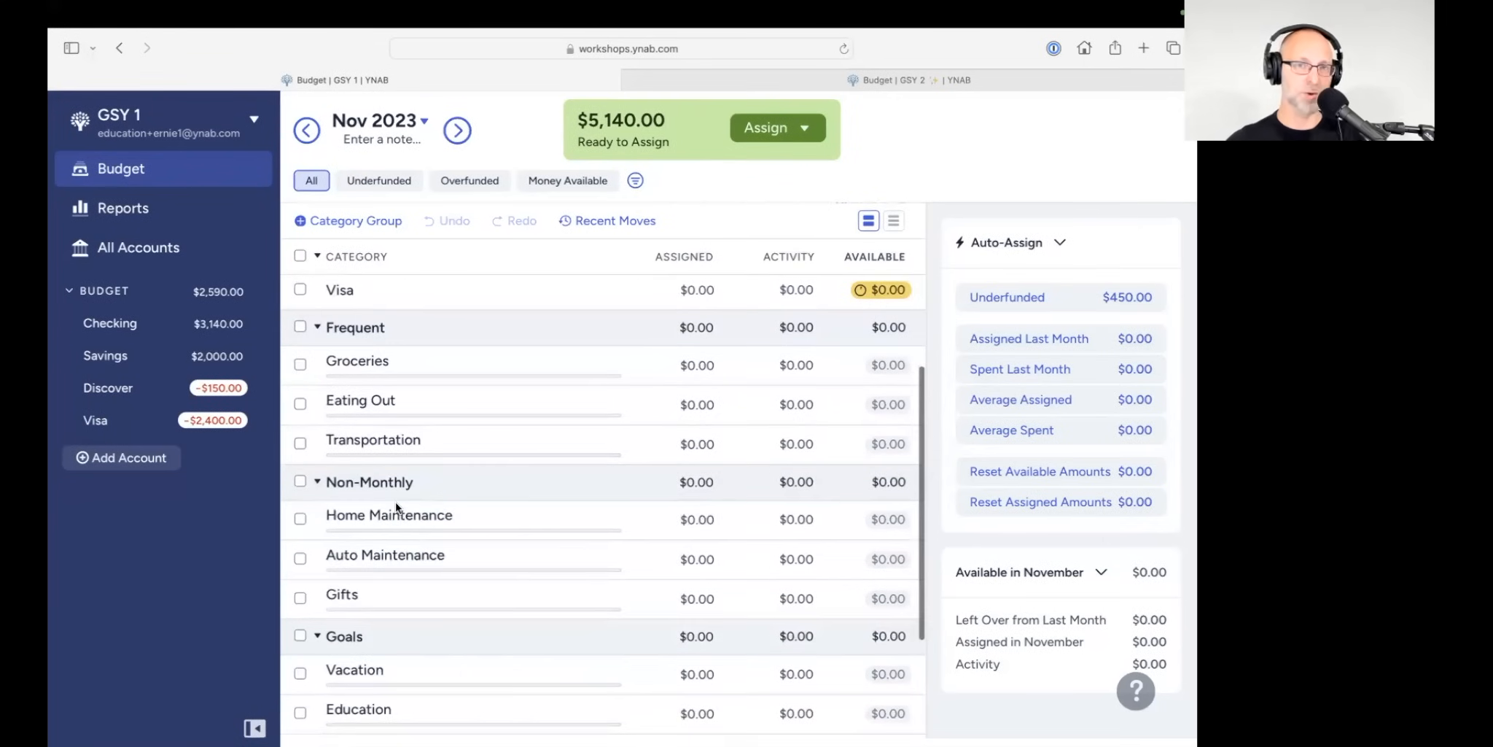
scroll(395, 502, up, 5)
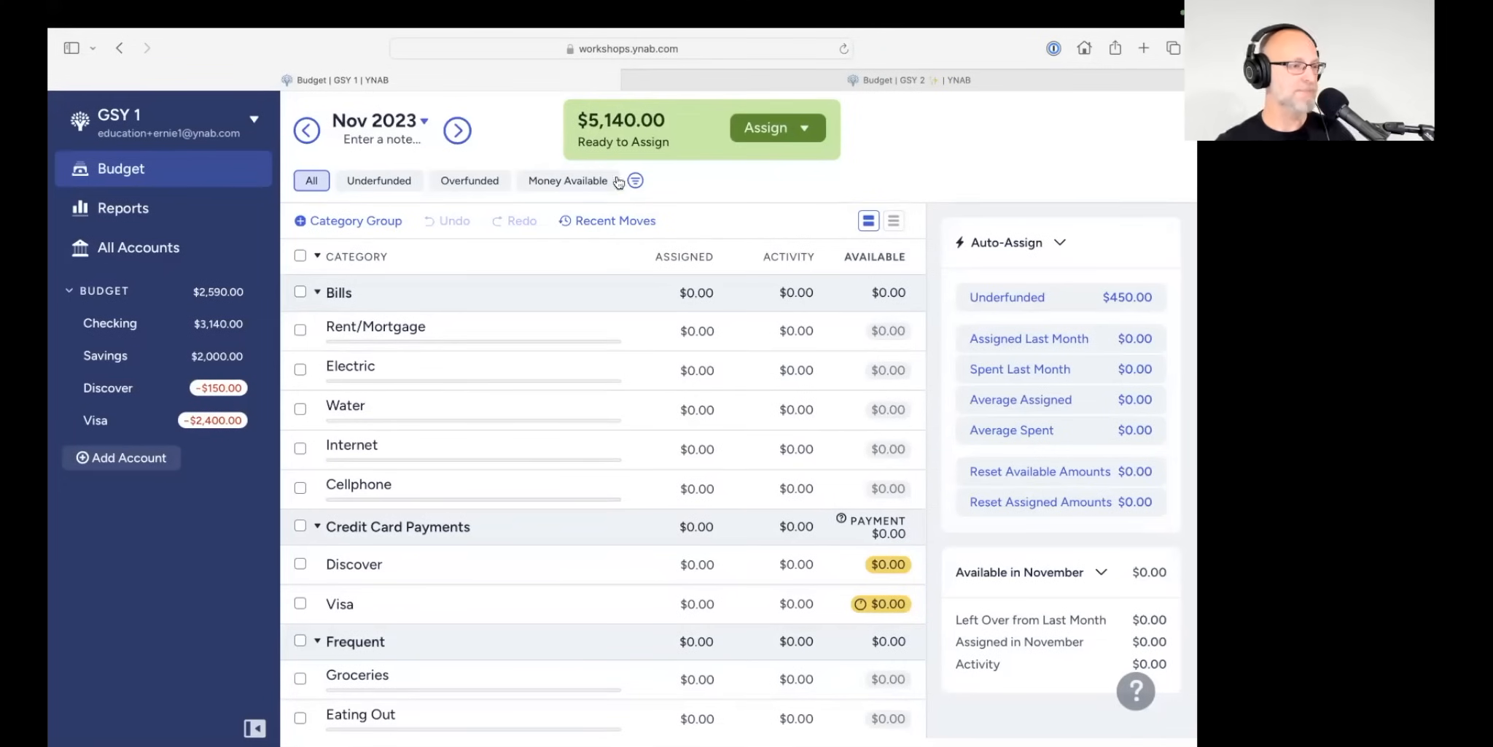
scroll(488, 357, down, 2)
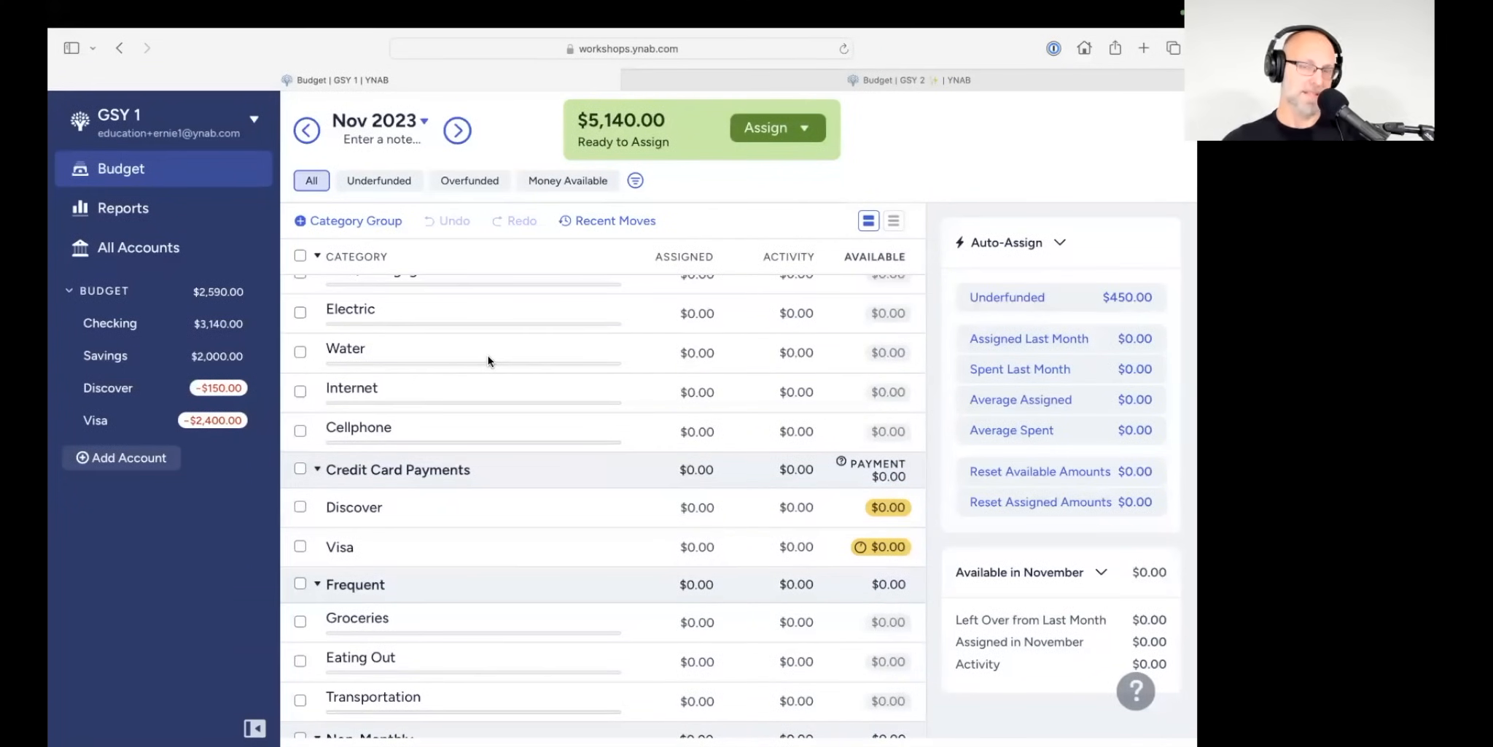
click(341, 435)
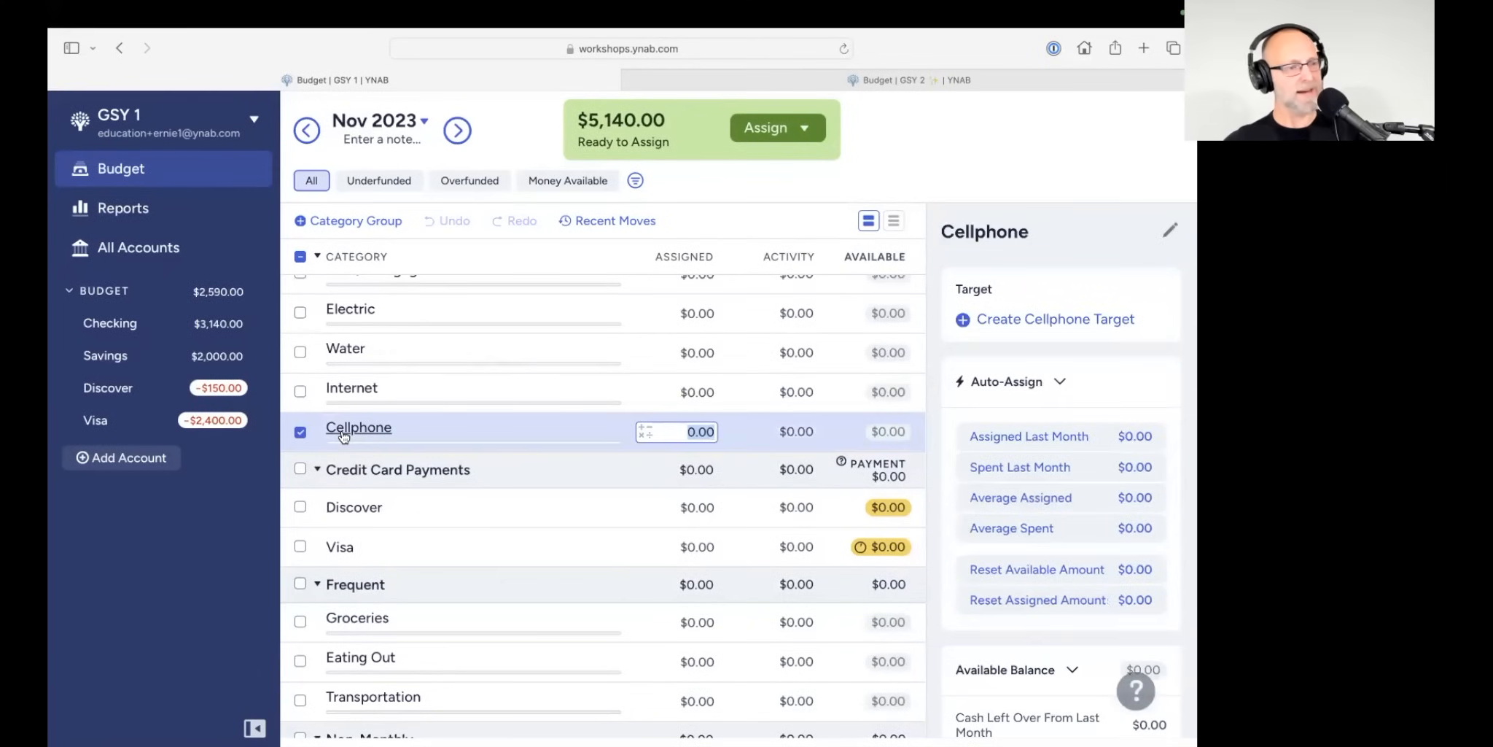
click(343, 430)
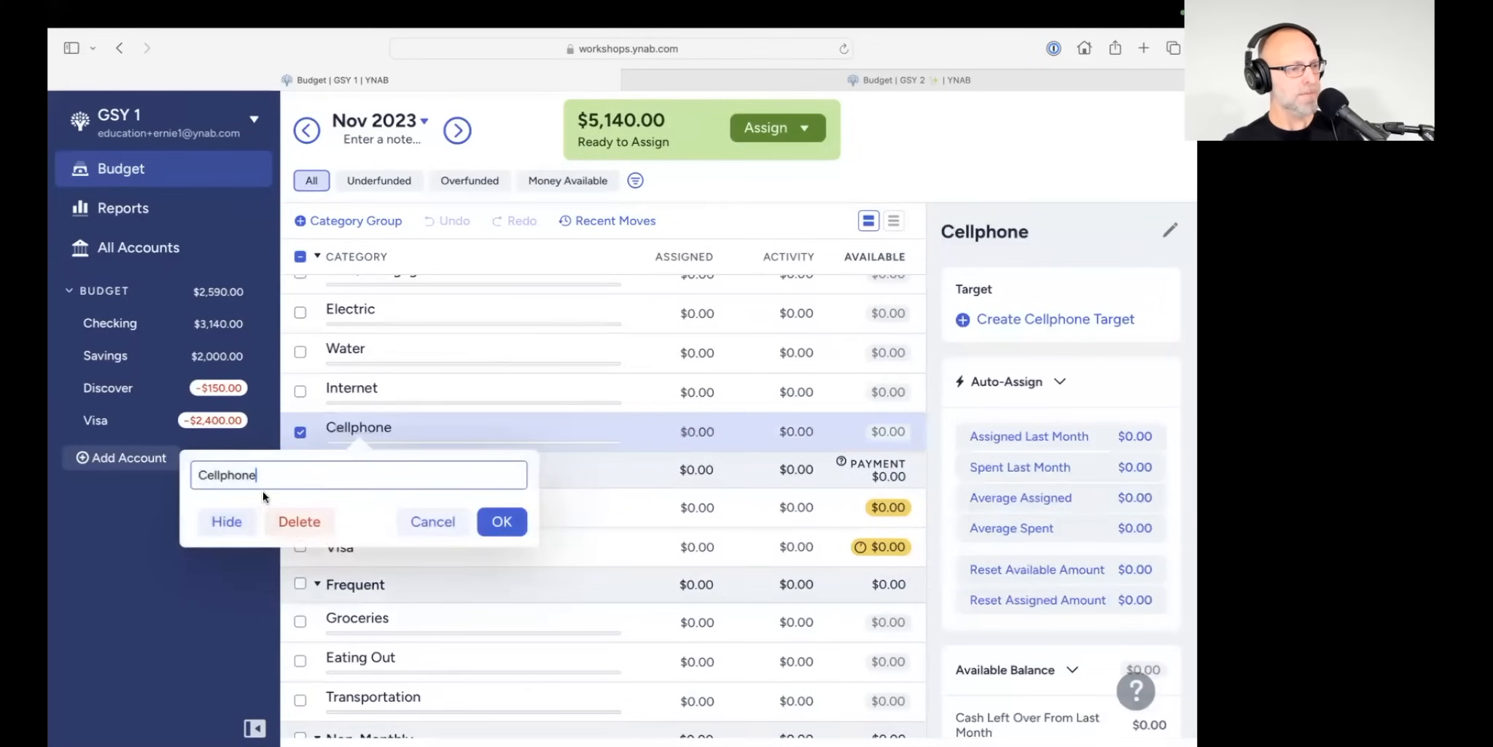
drag(227, 477, 194, 479)
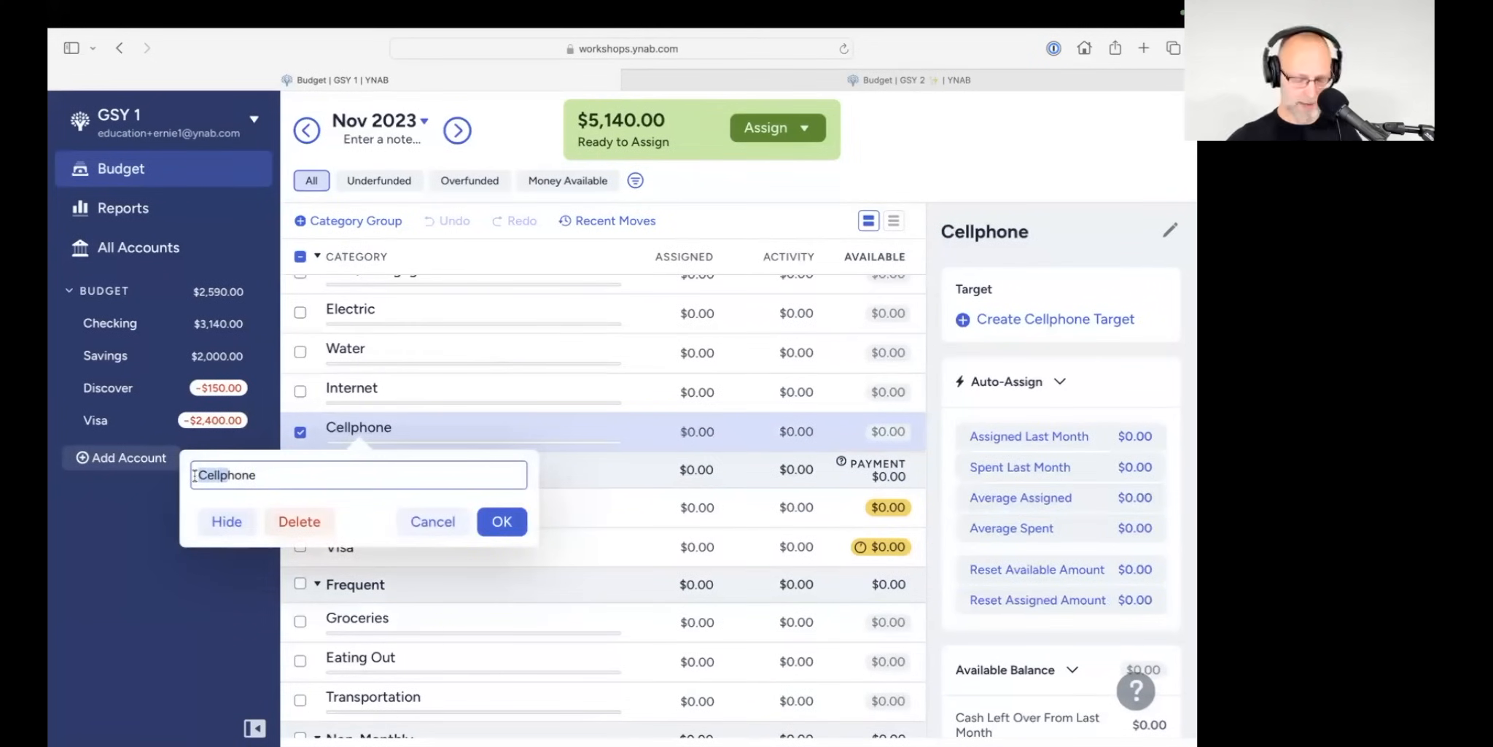
text(P)
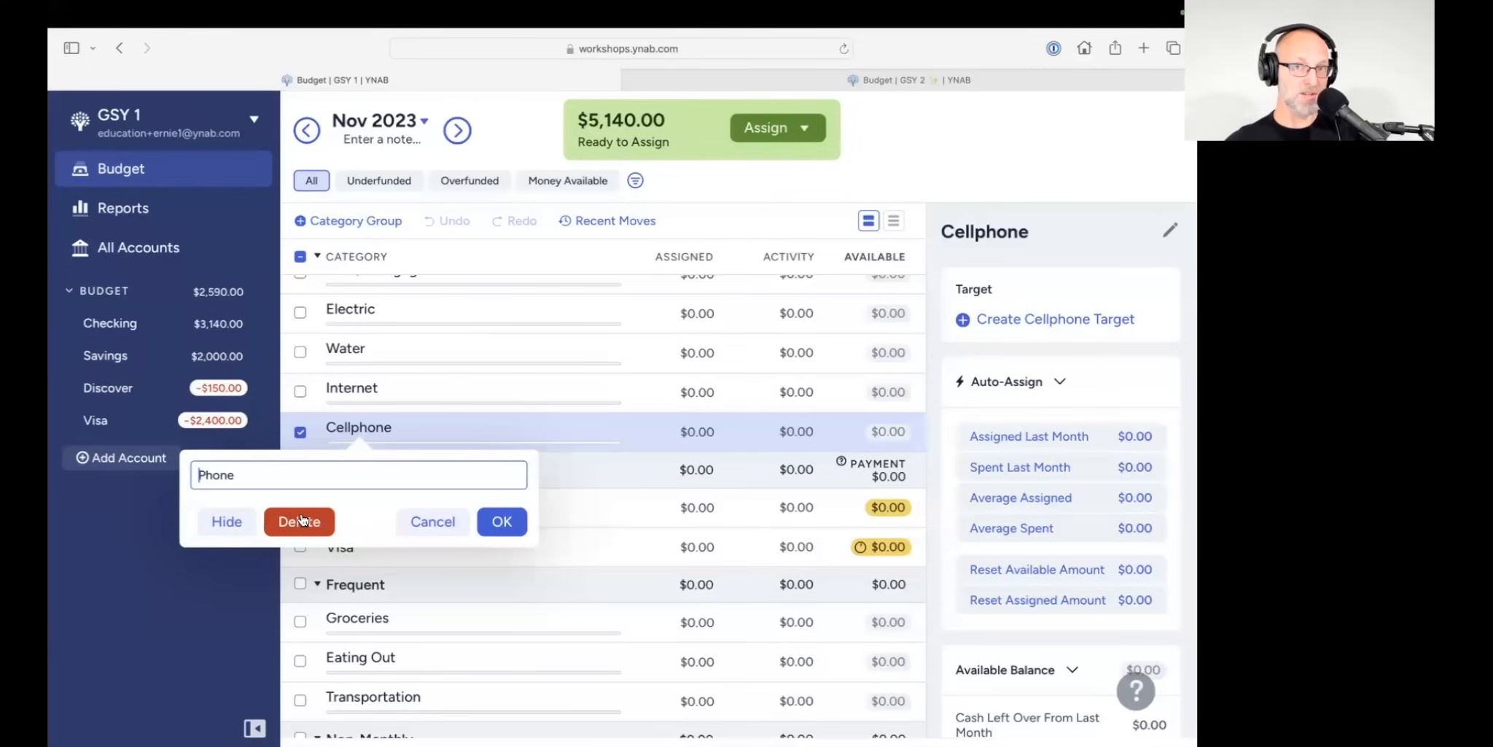
key(ctrl+super+space)
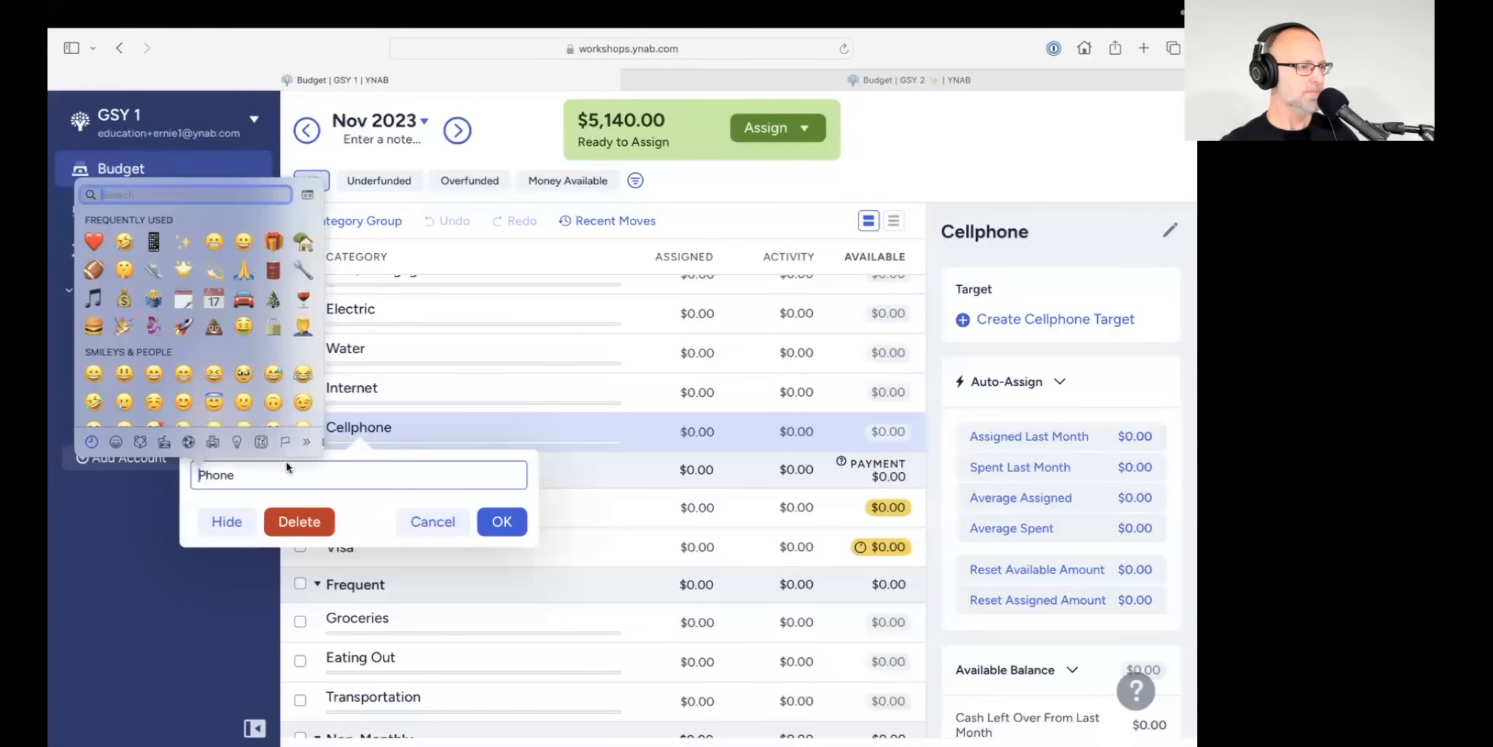
click(152, 240)
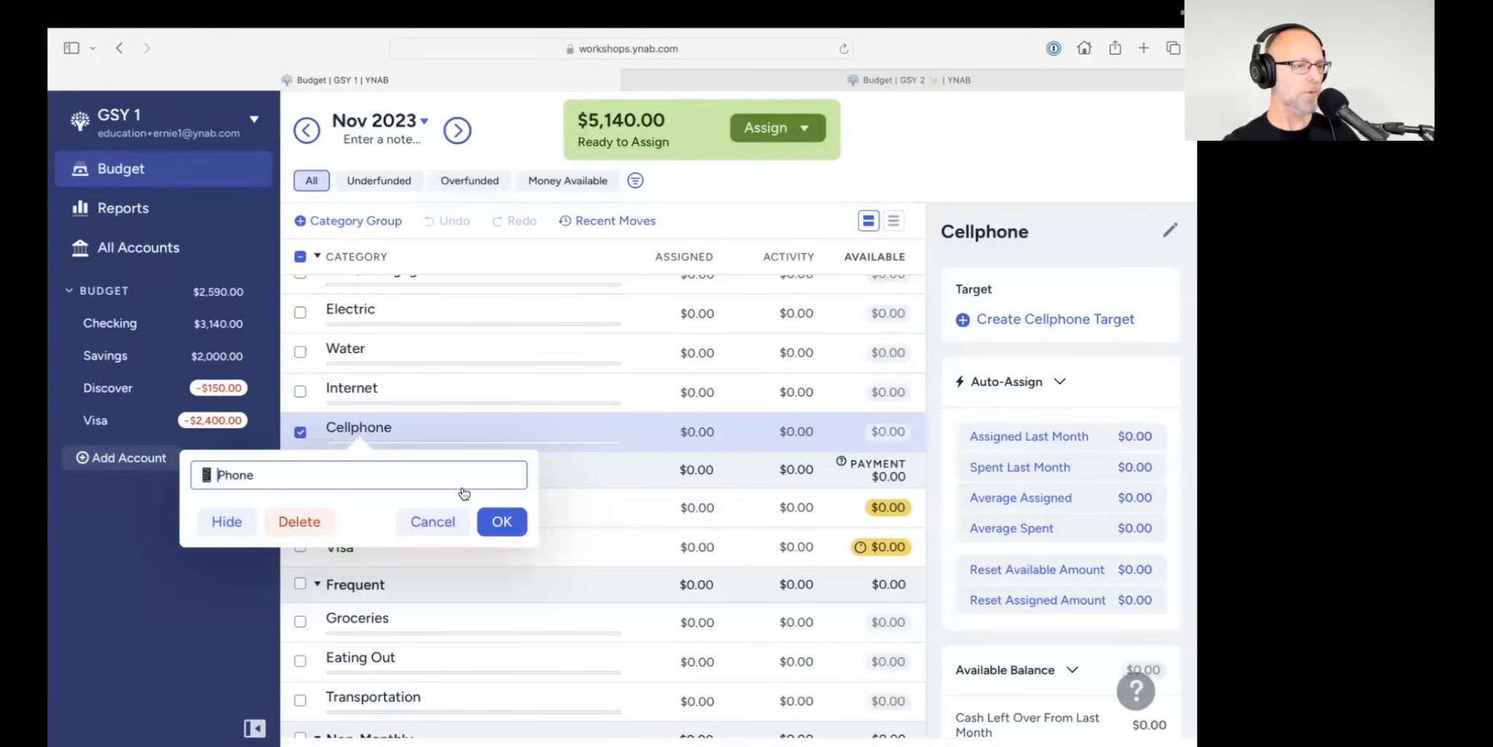
click(509, 534)
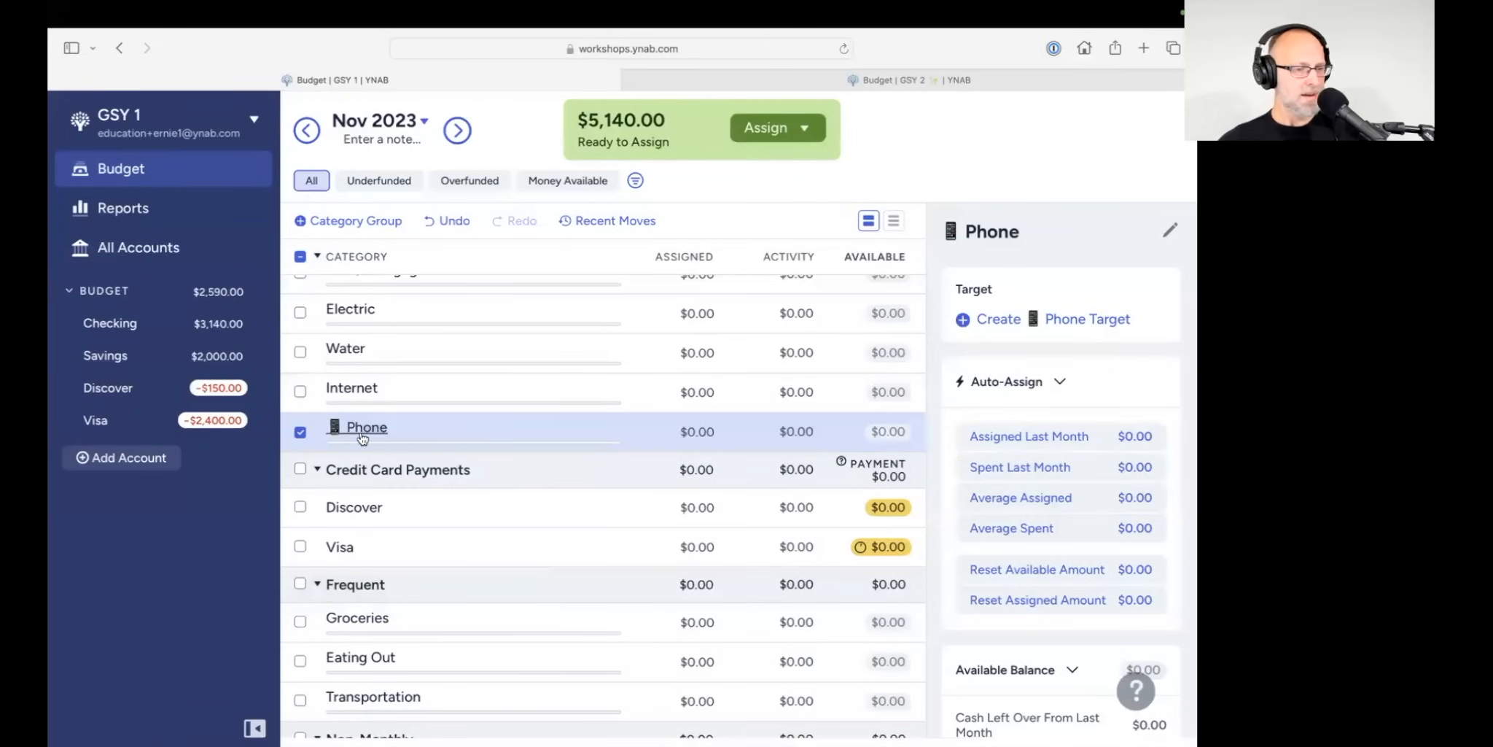
Step: Create a monthly Needed For Spending target of $140 by the 15th for the Phone category, check its funding hint and deselect the category
click(1064, 321)
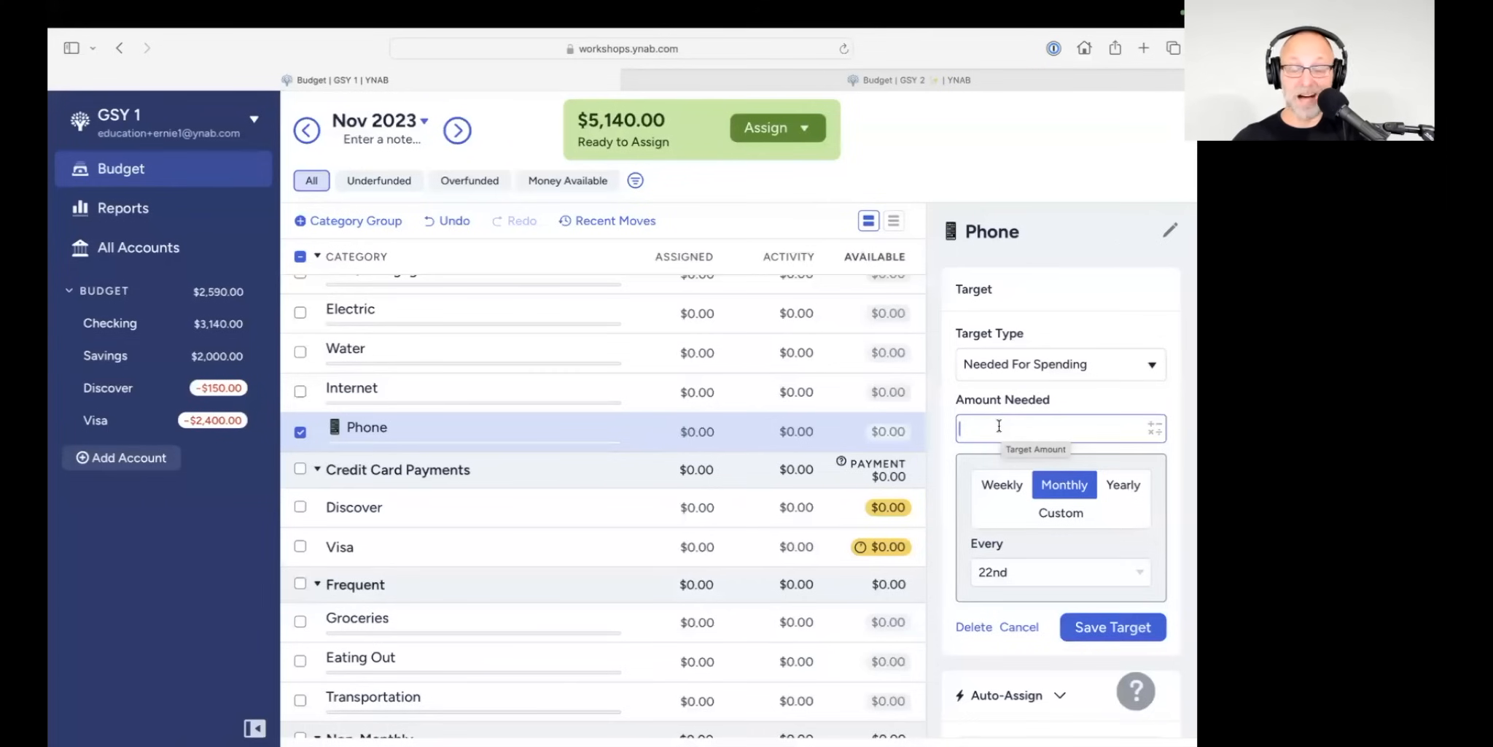
text(140)
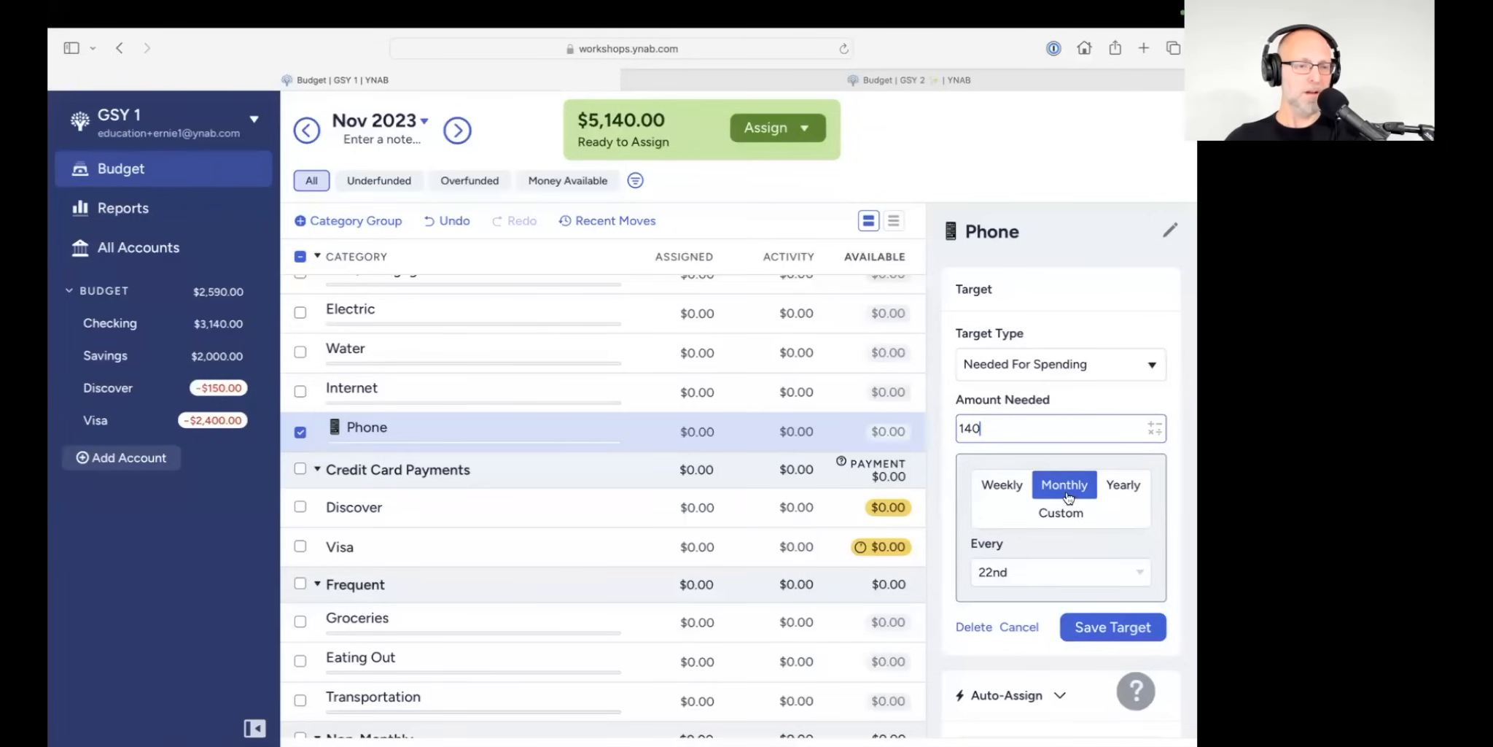
click(1056, 565)
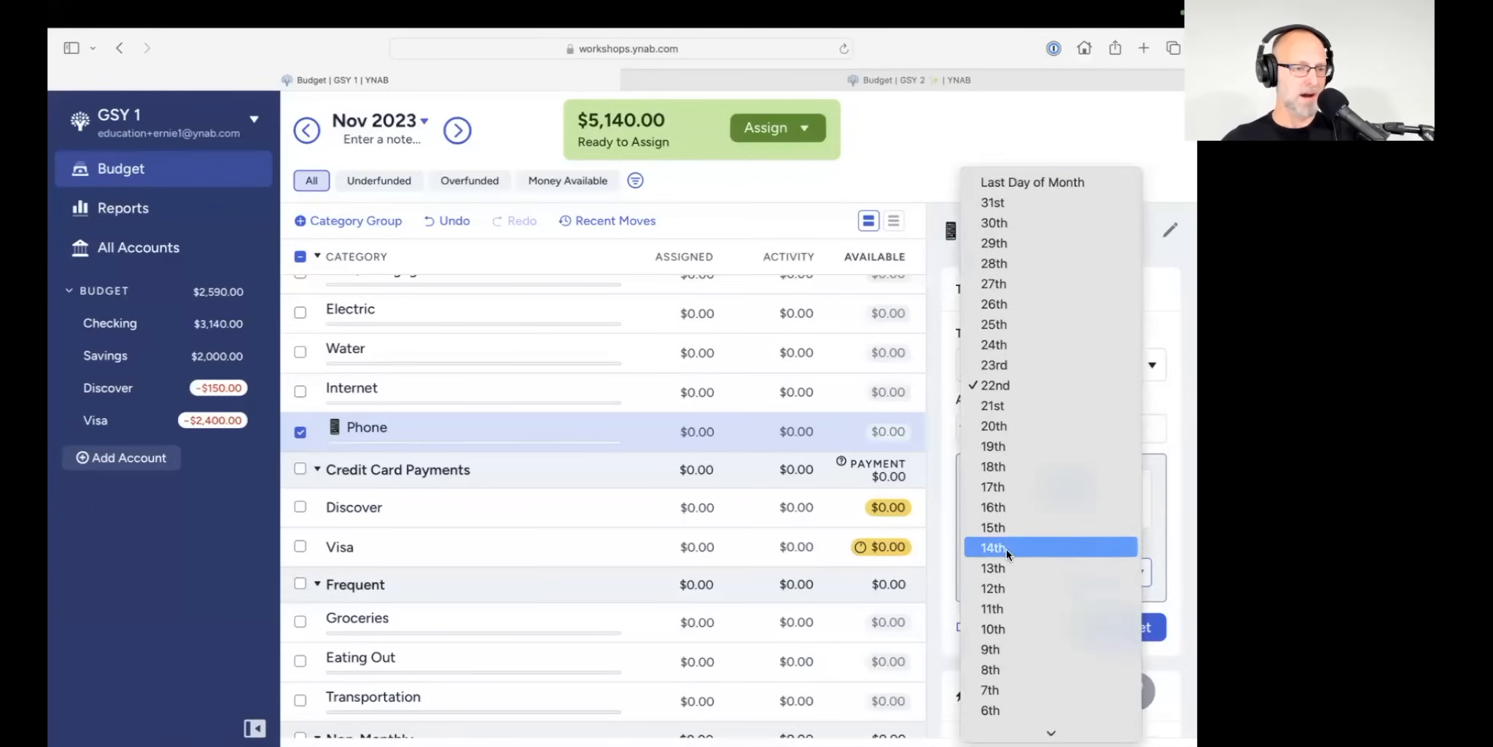
click(1003, 530)
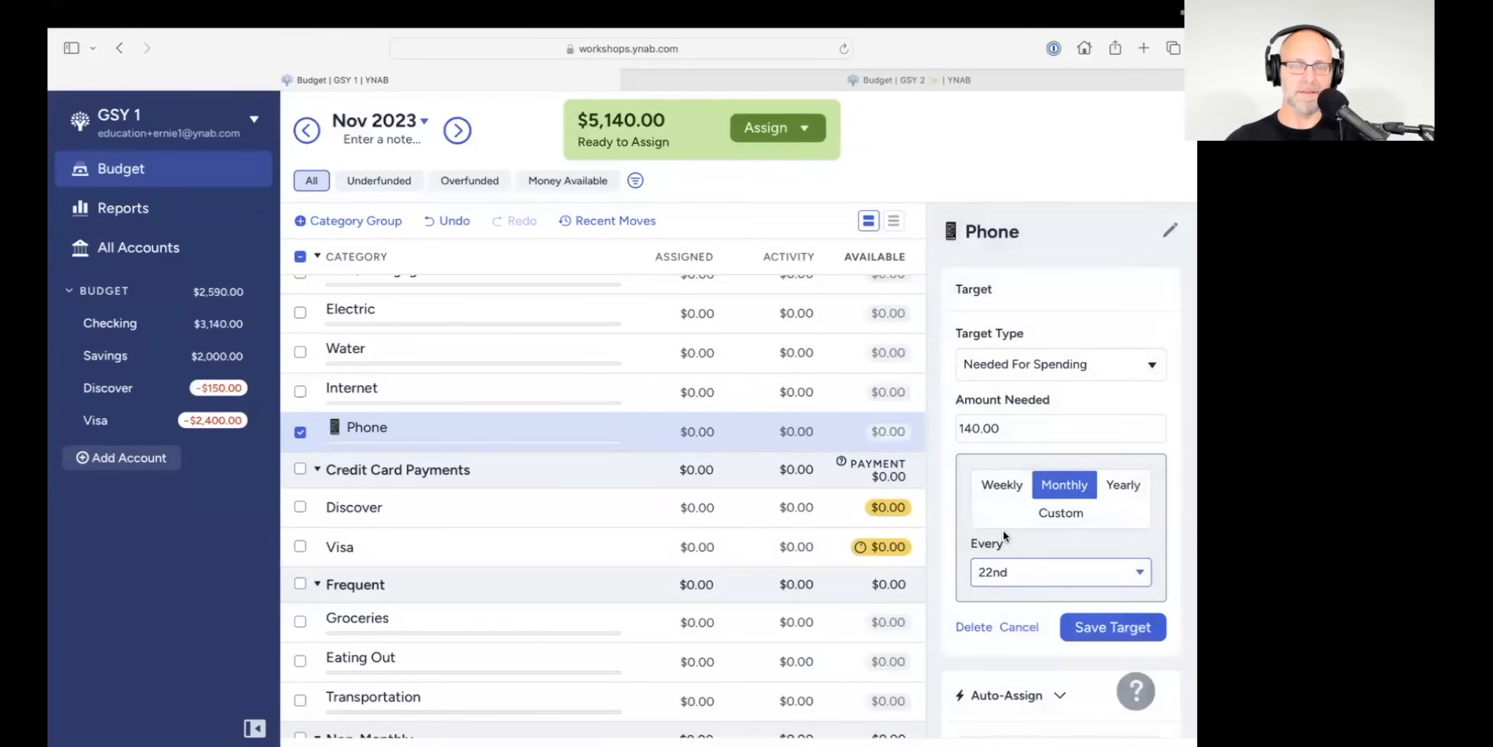
click(1113, 627)
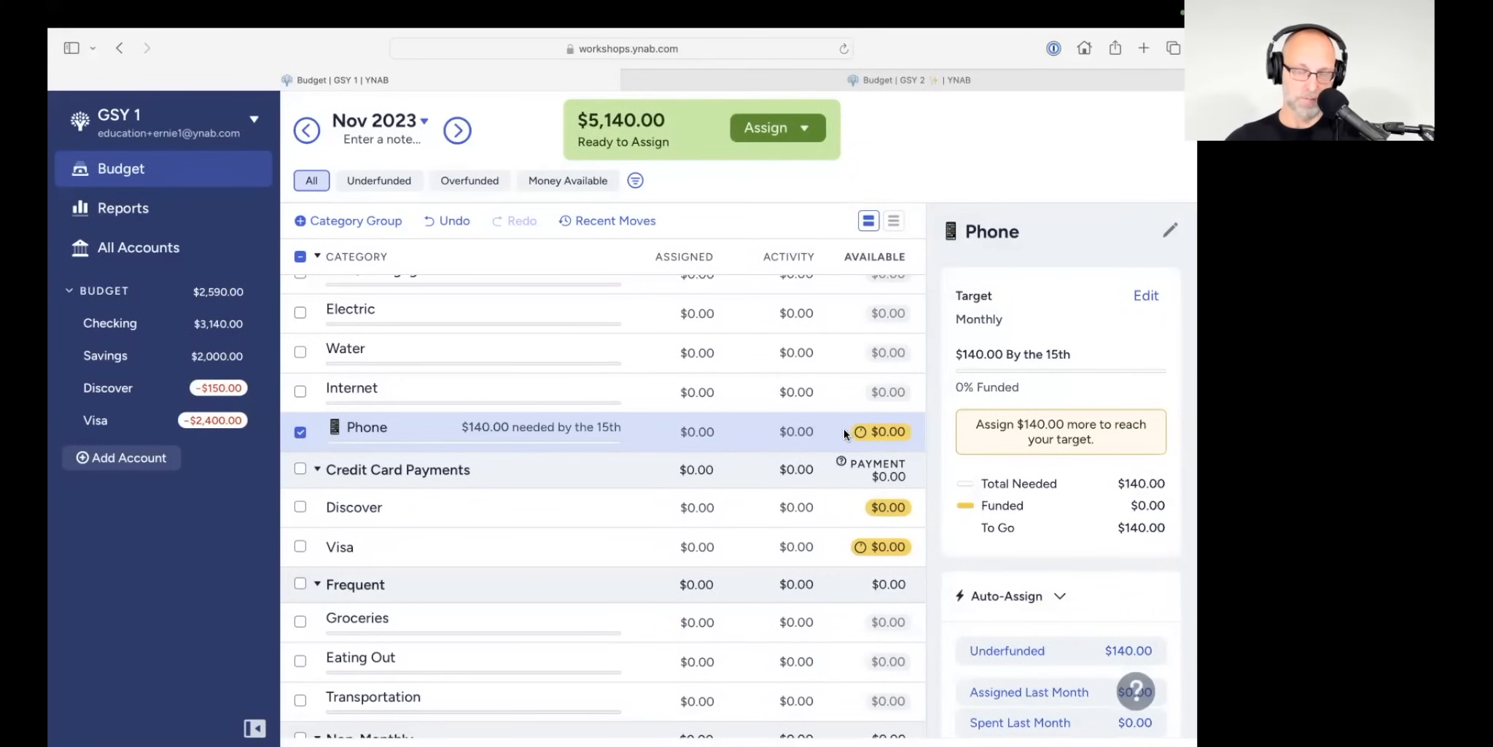
mouse_move(872, 444)
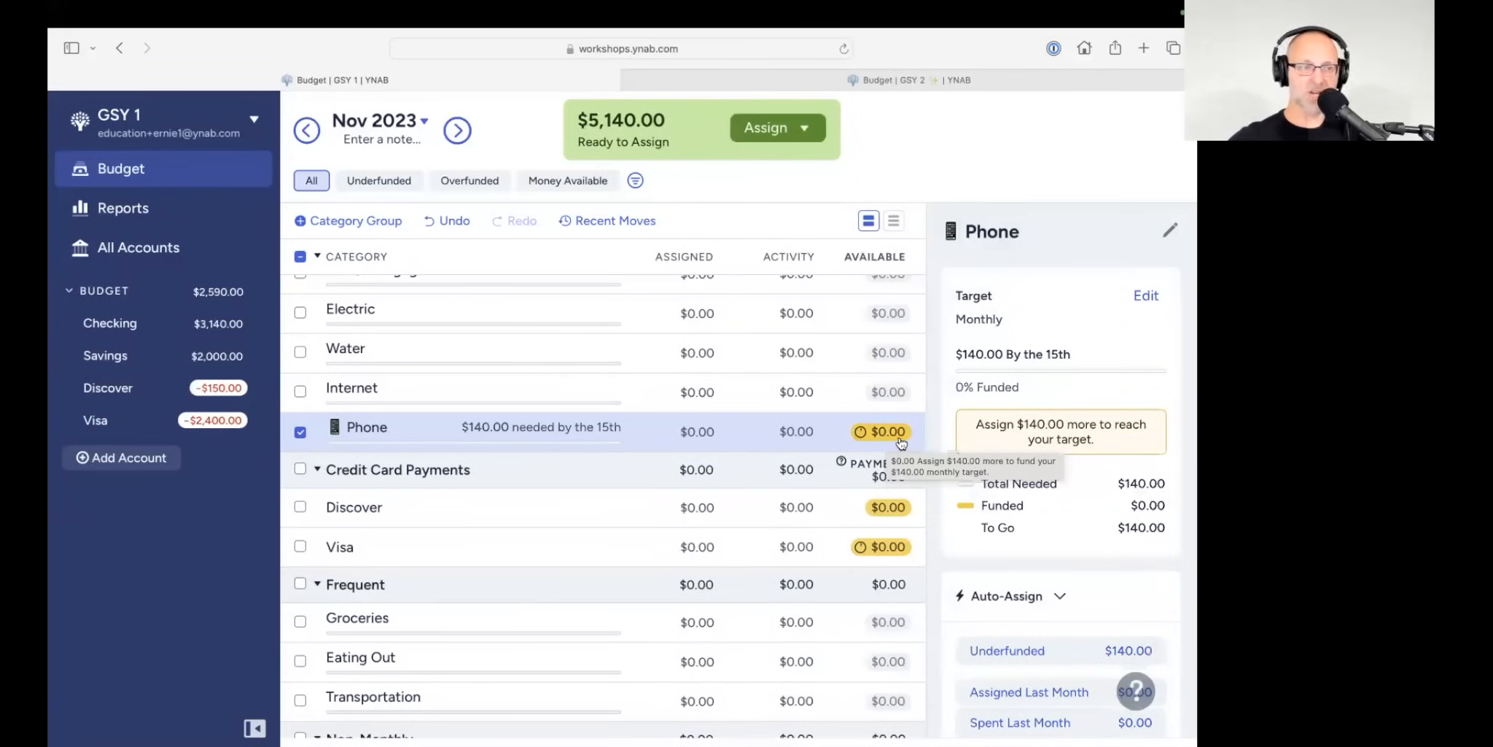
click(702, 446)
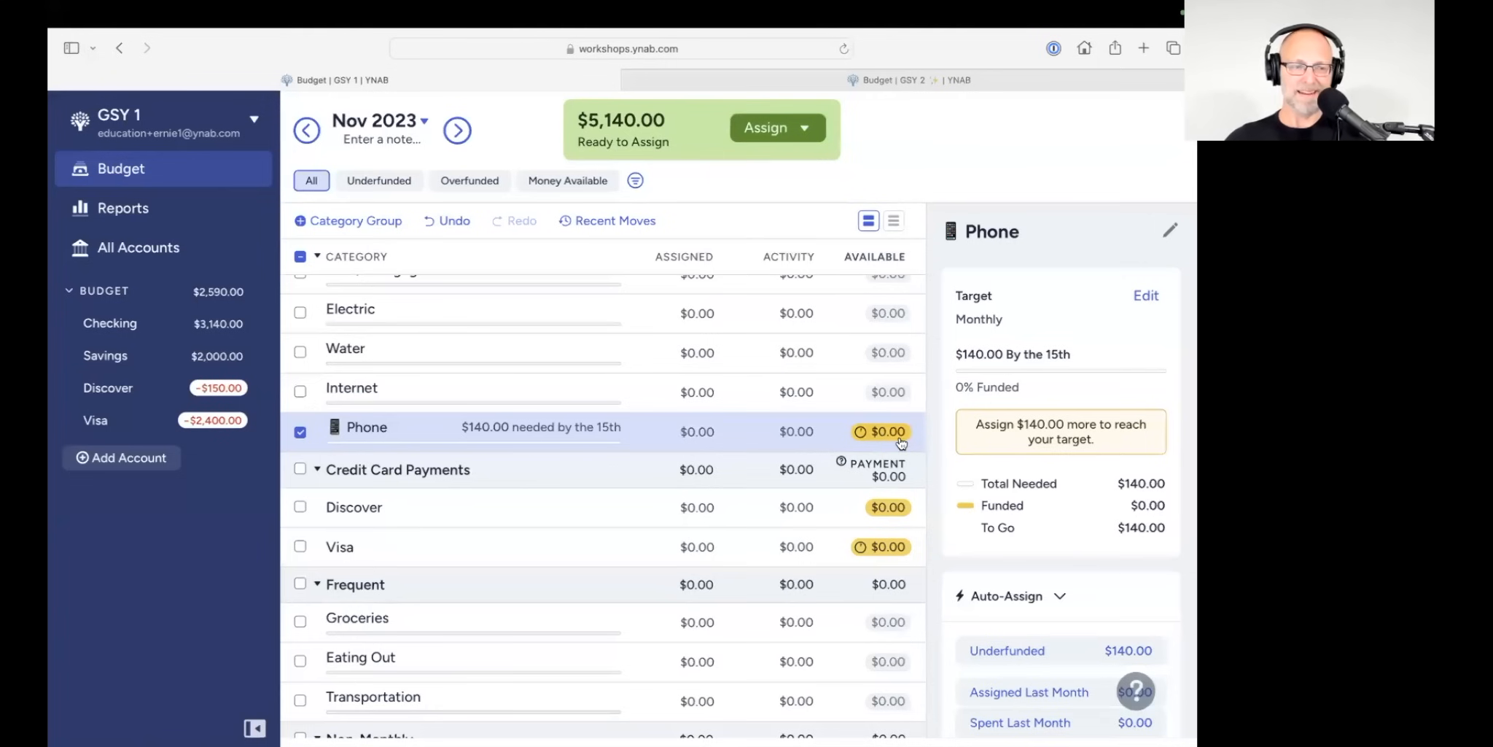
mouse_move(902, 443)
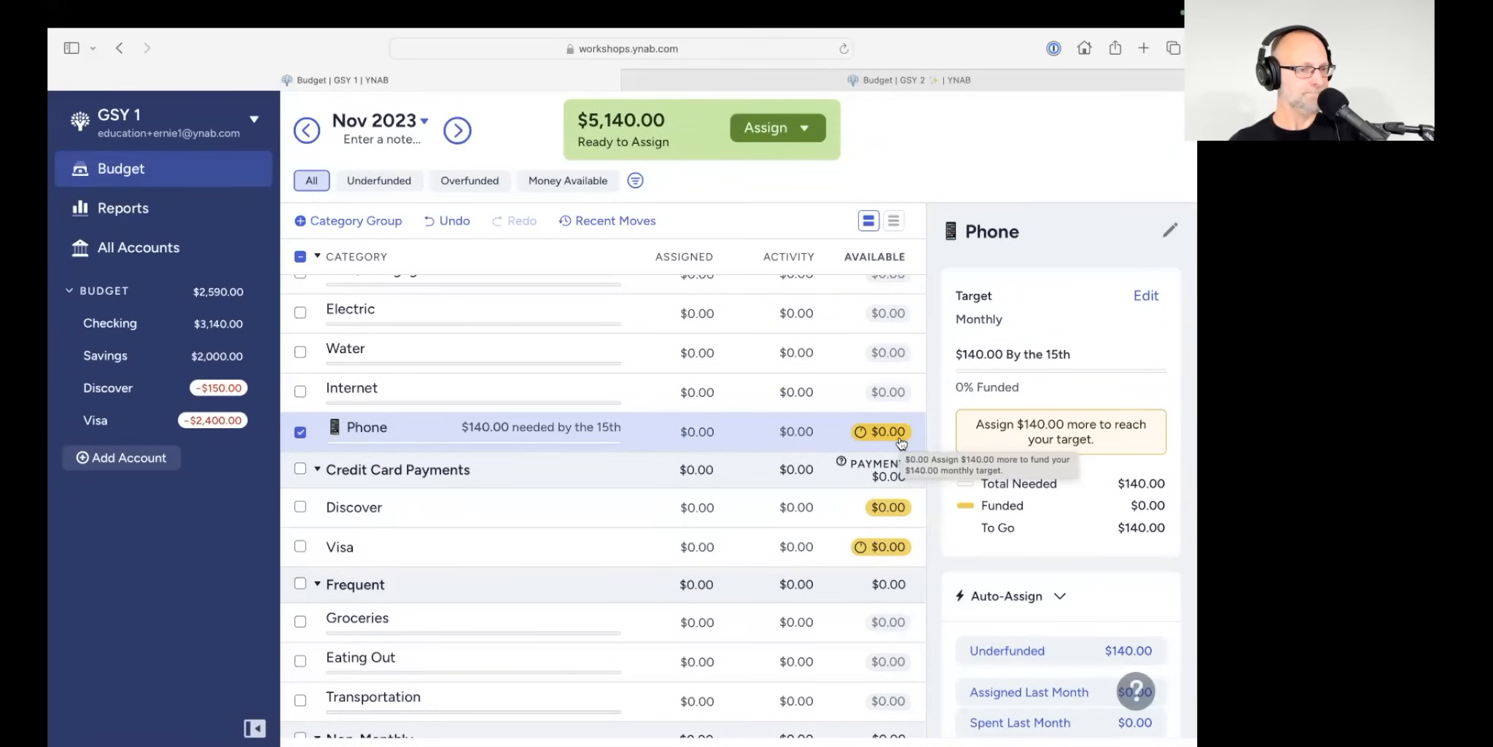
scroll(438, 321, up, 2)
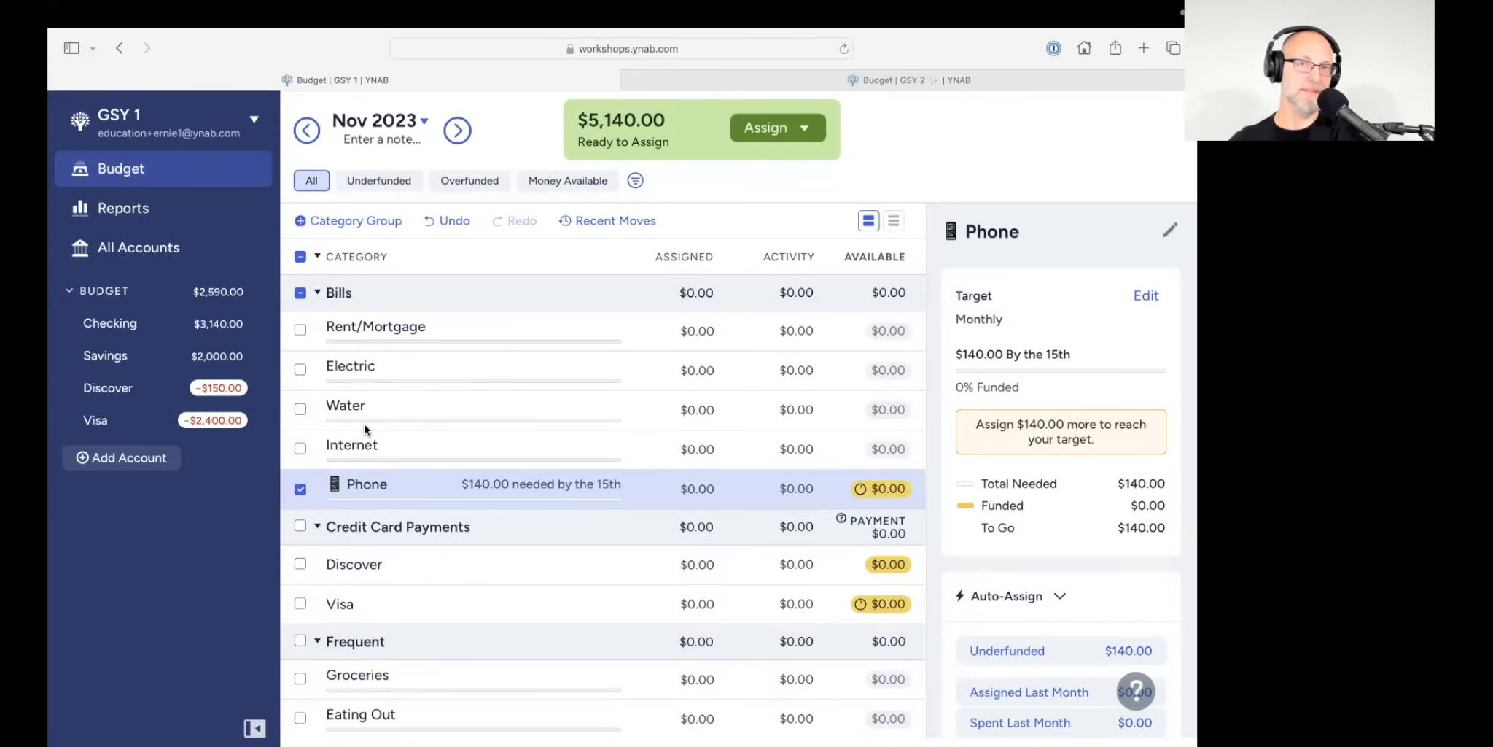
click(300, 489)
Step: Inspect the payment details of the Discover and Visa credit card categories one after the other, leaving both deselected
scroll(463, 489, down, 2)
scroll(462, 495, down, 1)
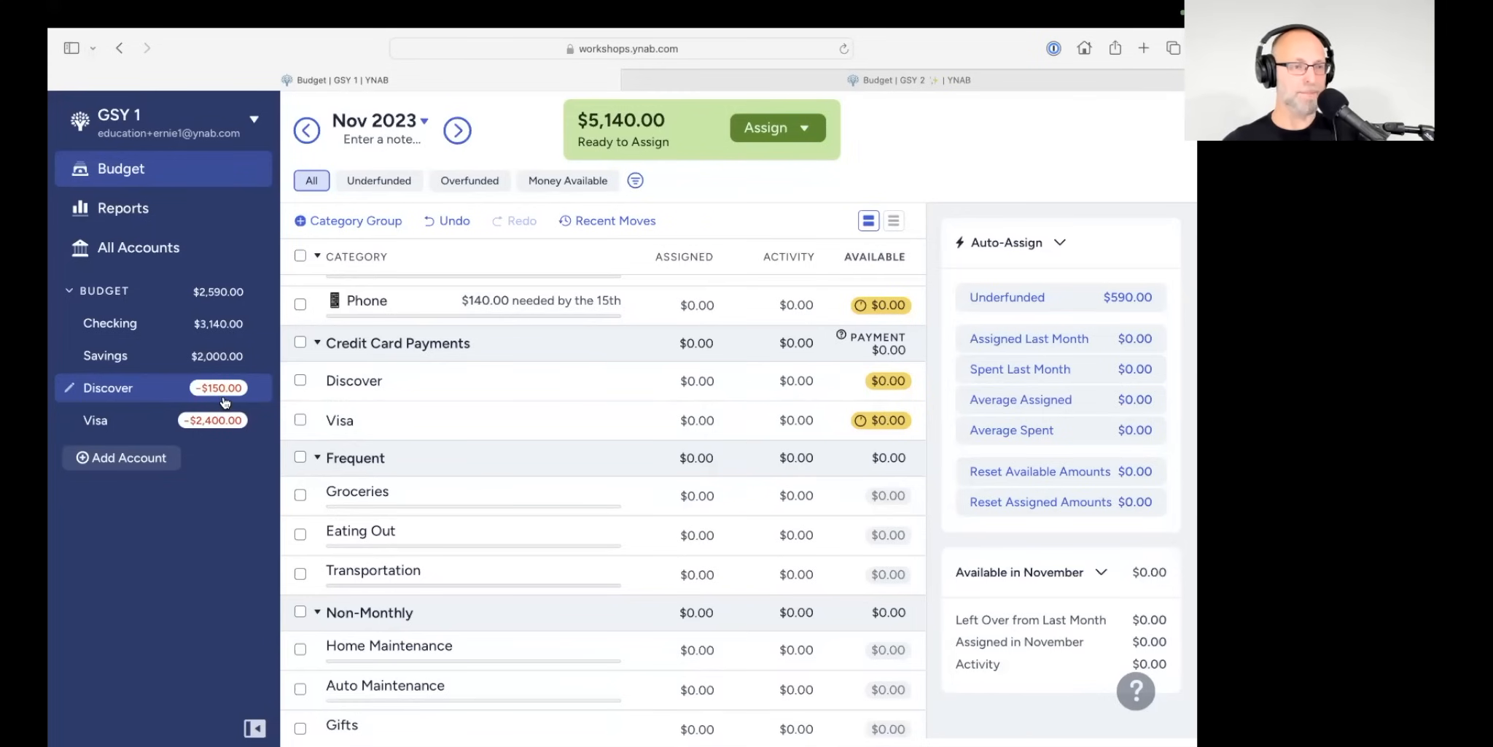
click(340, 377)
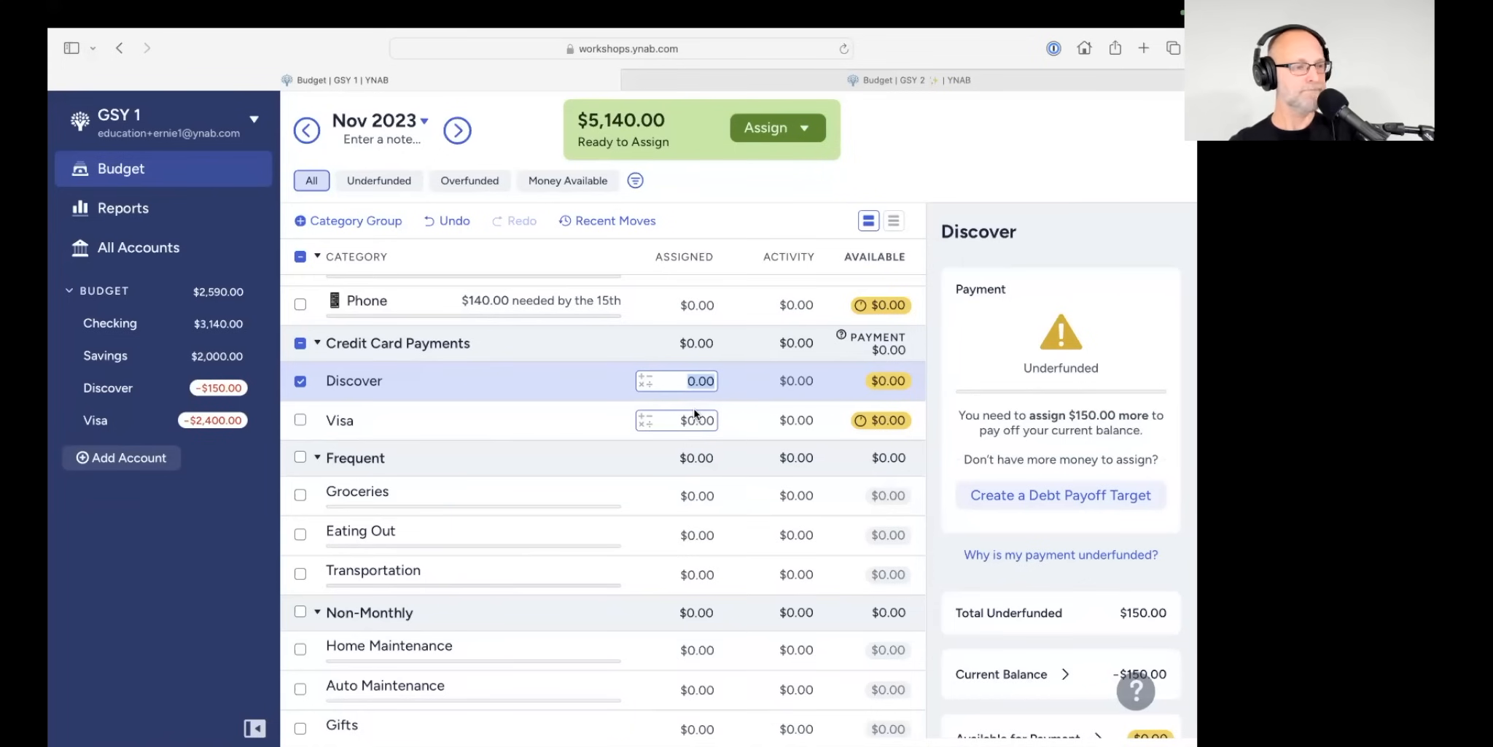
click(304, 381)
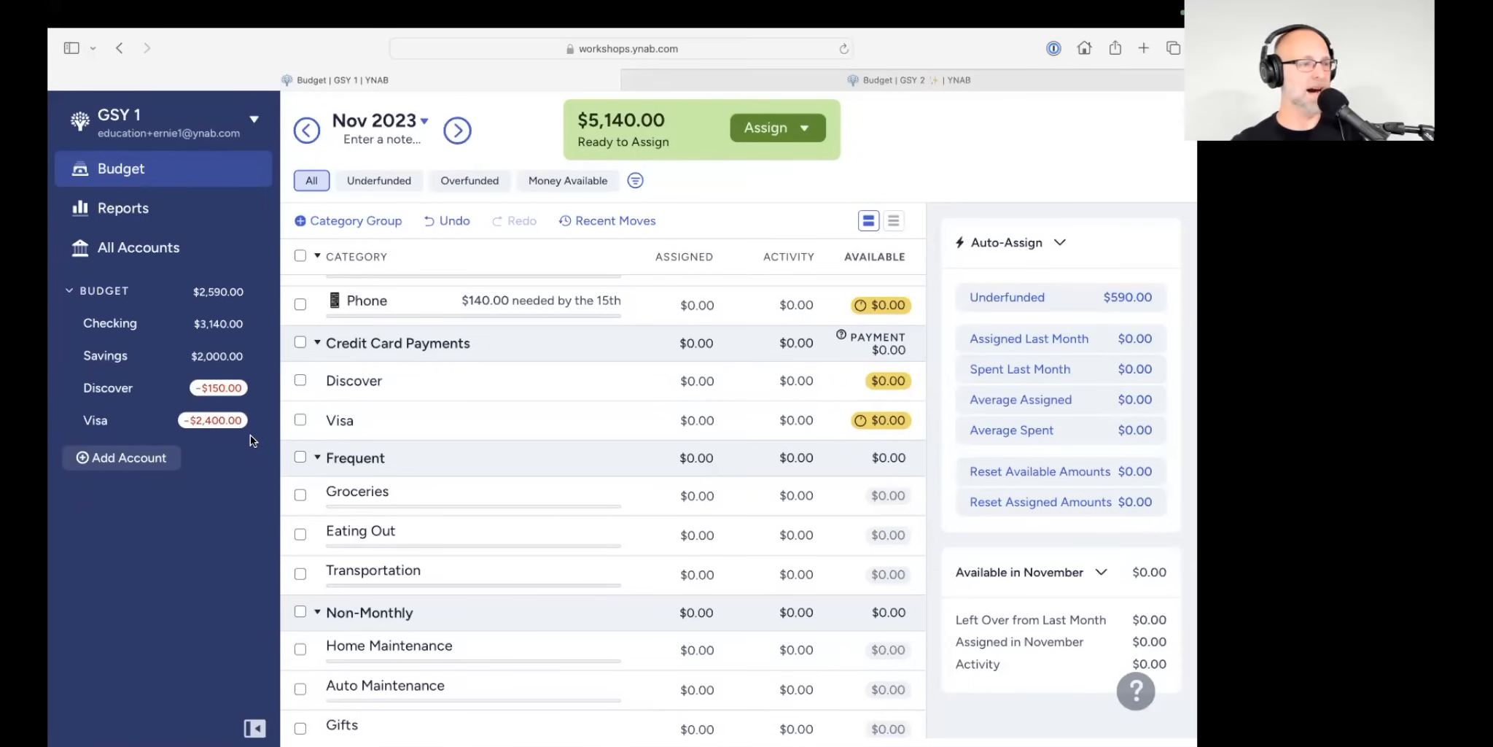
click(306, 421)
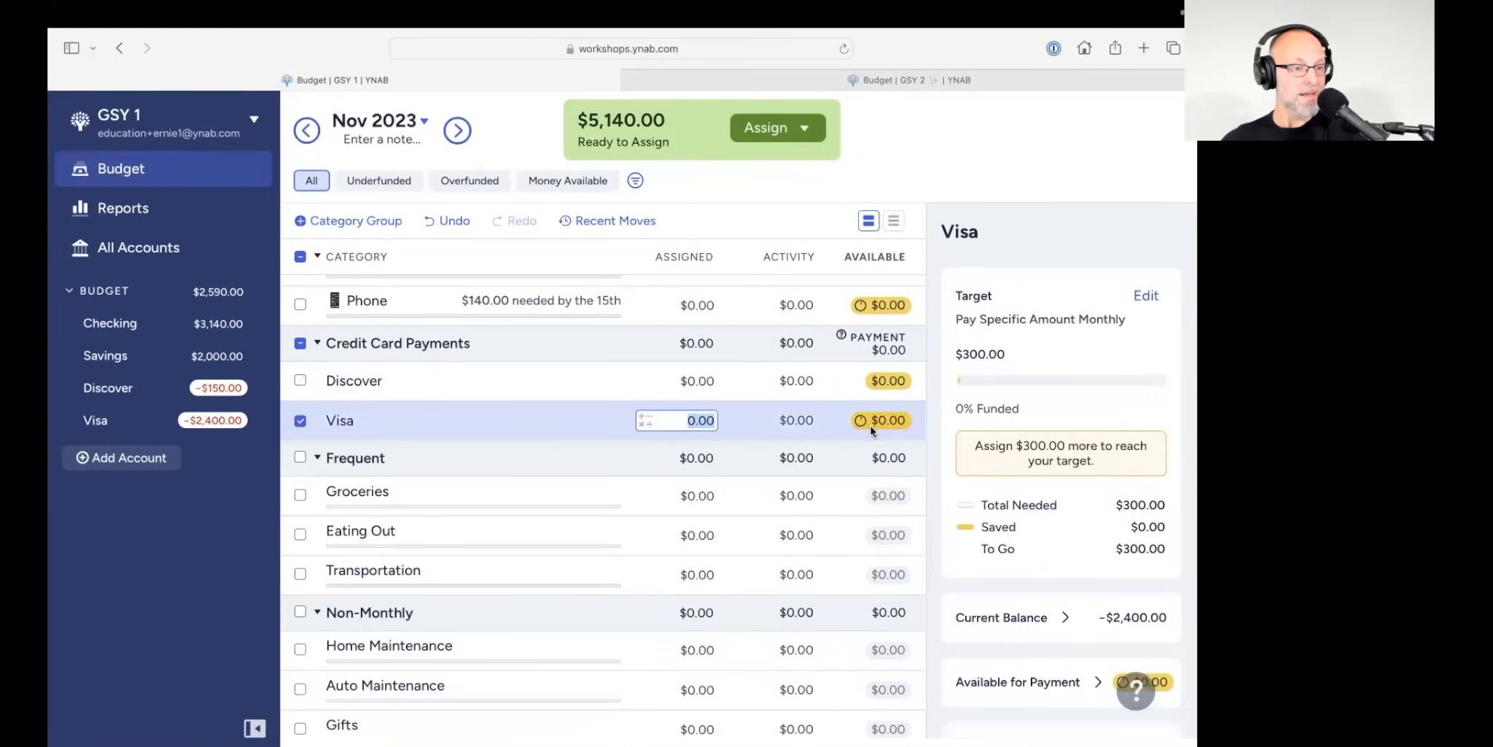
mouse_move(875, 429)
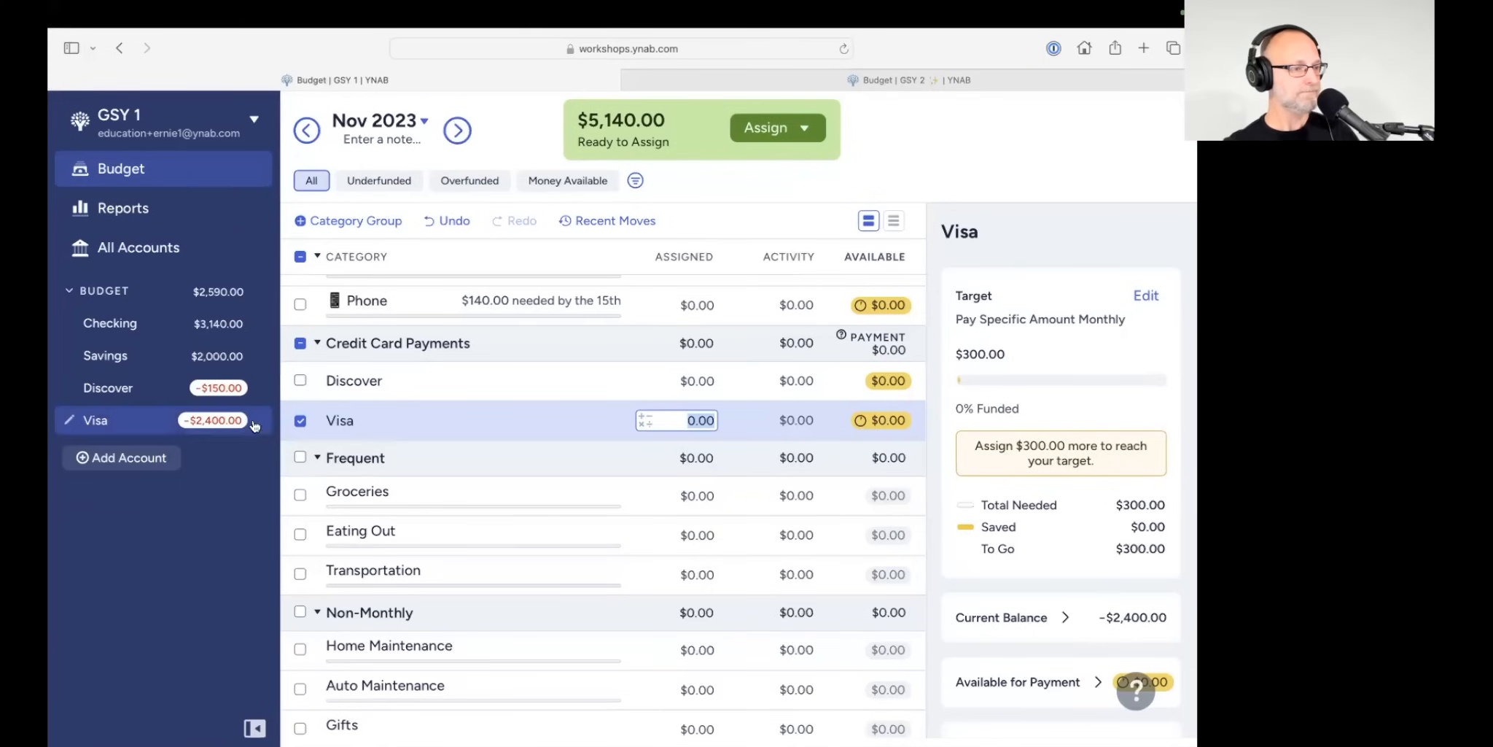
click(300, 420)
Step: Create a weekly Needed For Spending target of $200 every Saturday for the Groceries category
scroll(341, 435, down, 1)
scroll(341, 436, down, 3)
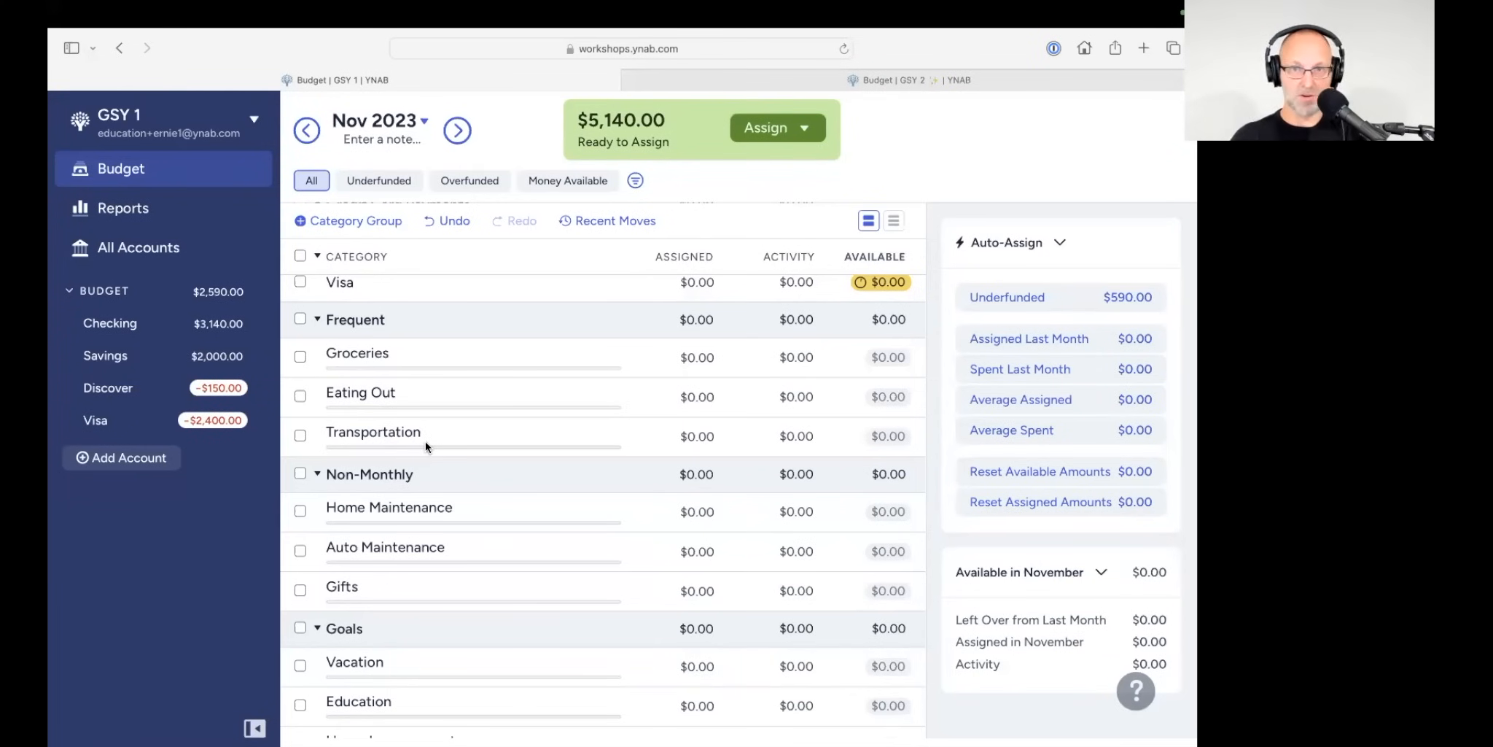
click(377, 363)
click(1058, 321)
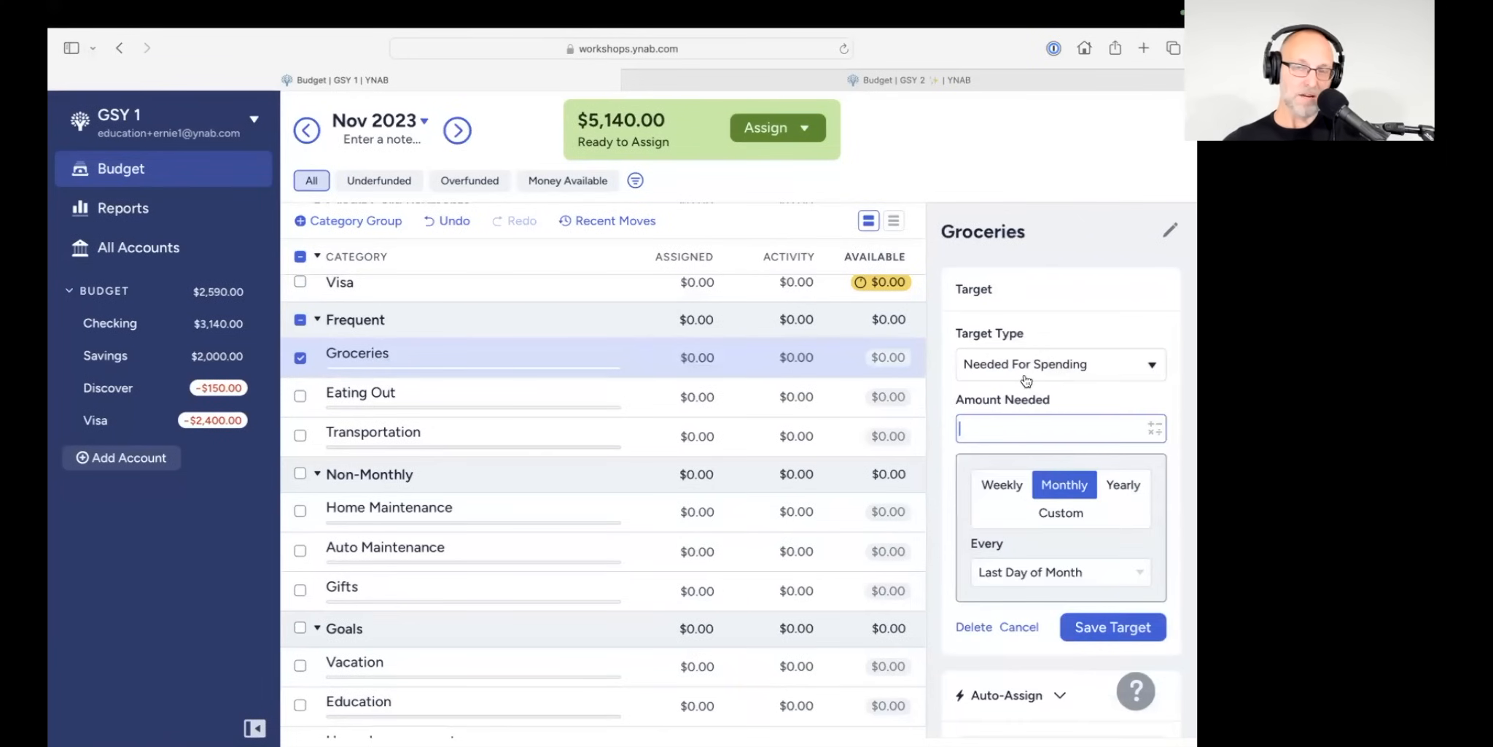
click(999, 494)
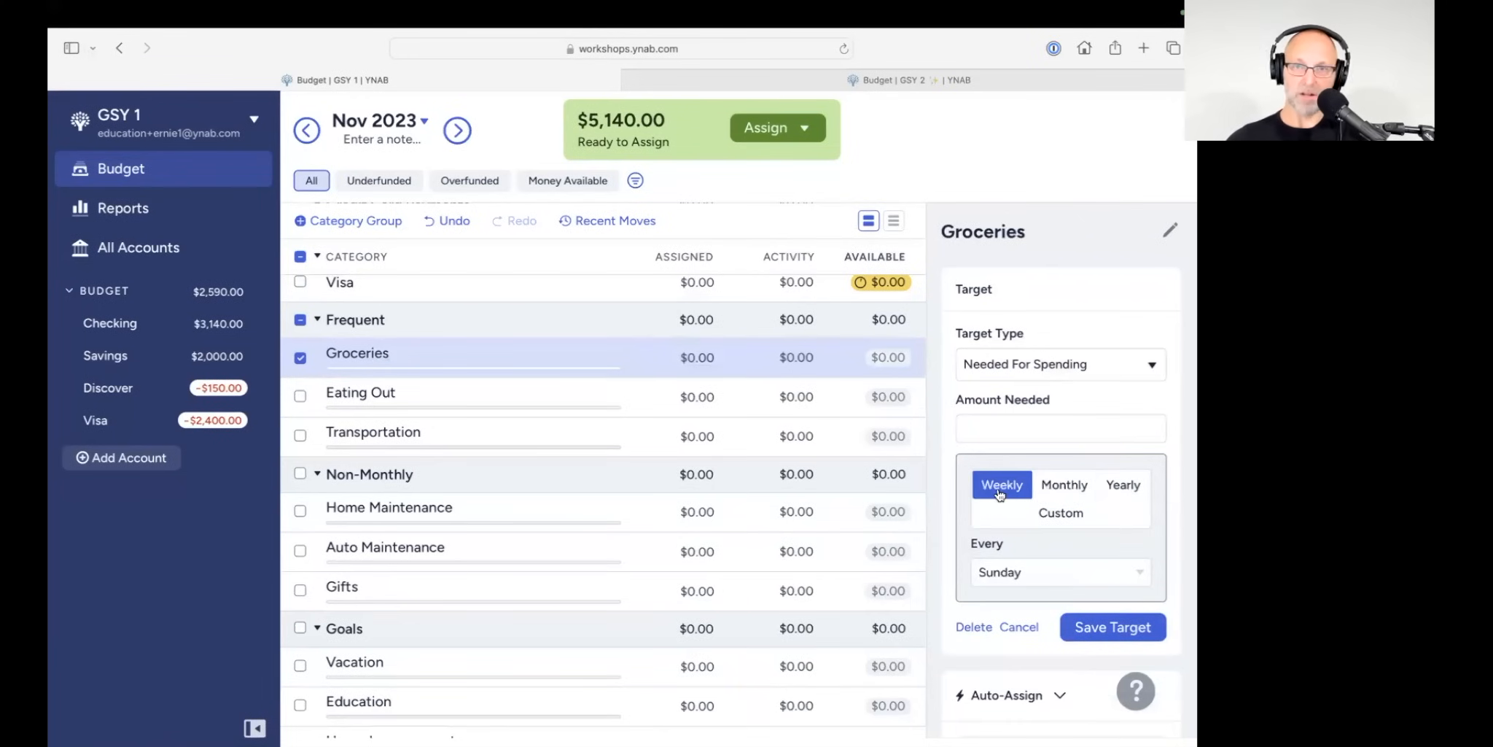
click(996, 427)
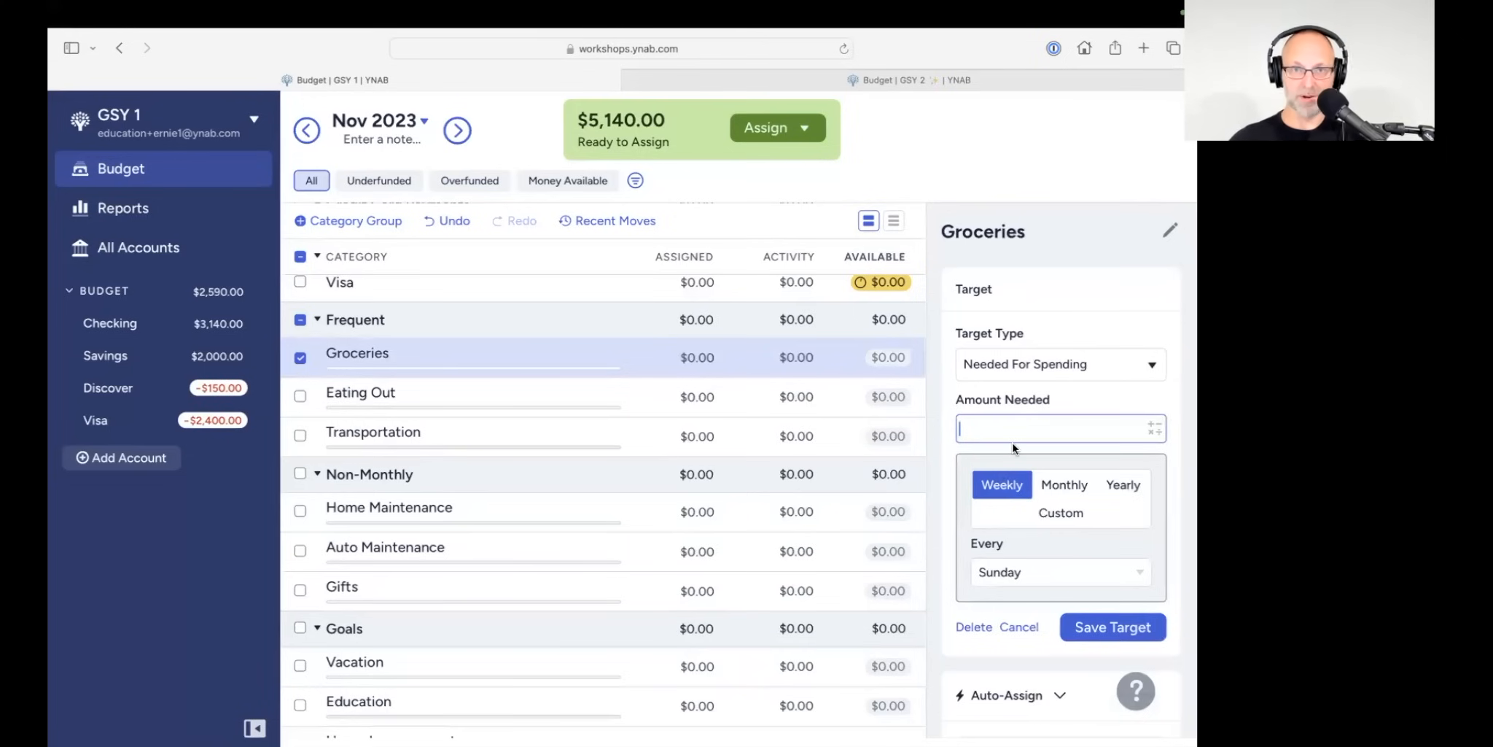
text(200)
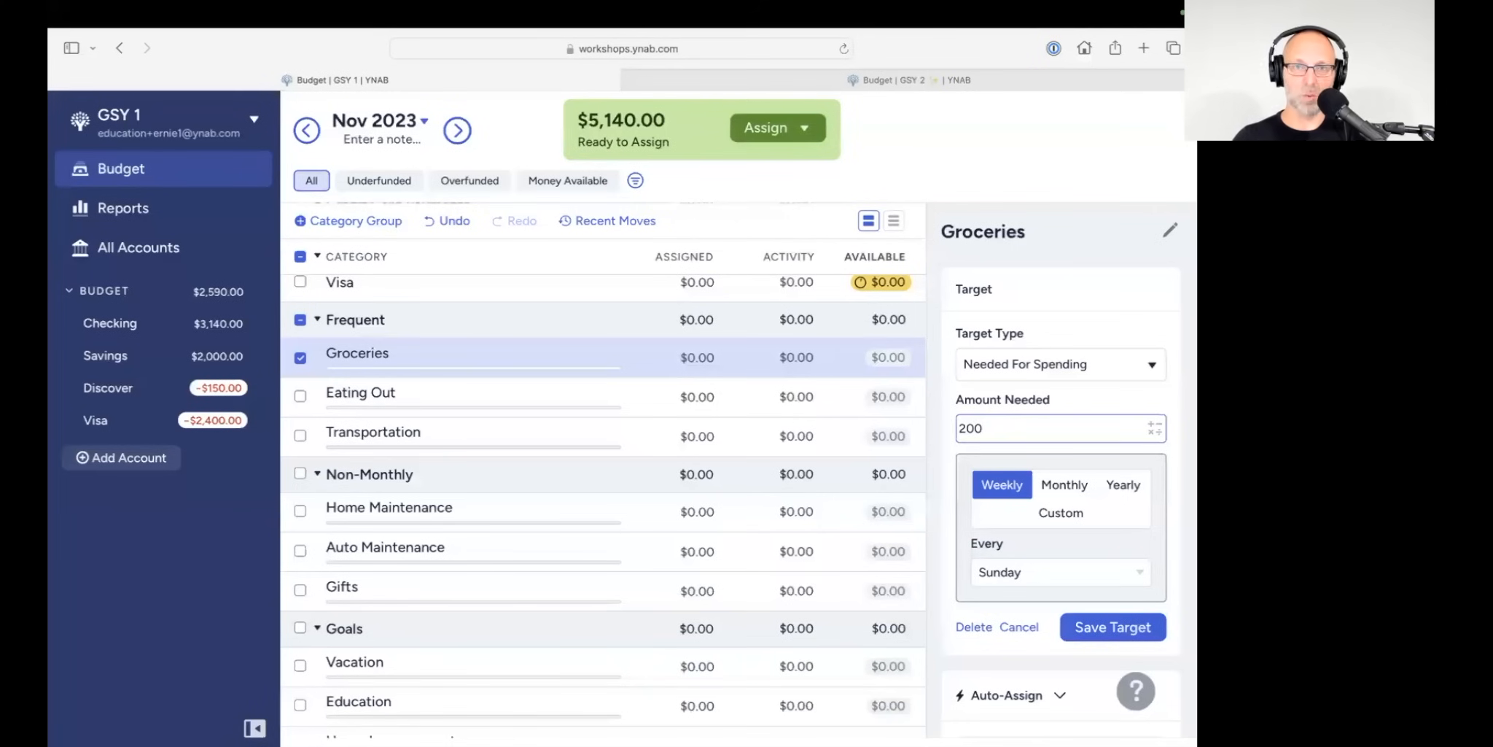
scroll(1072, 528, down, 2)
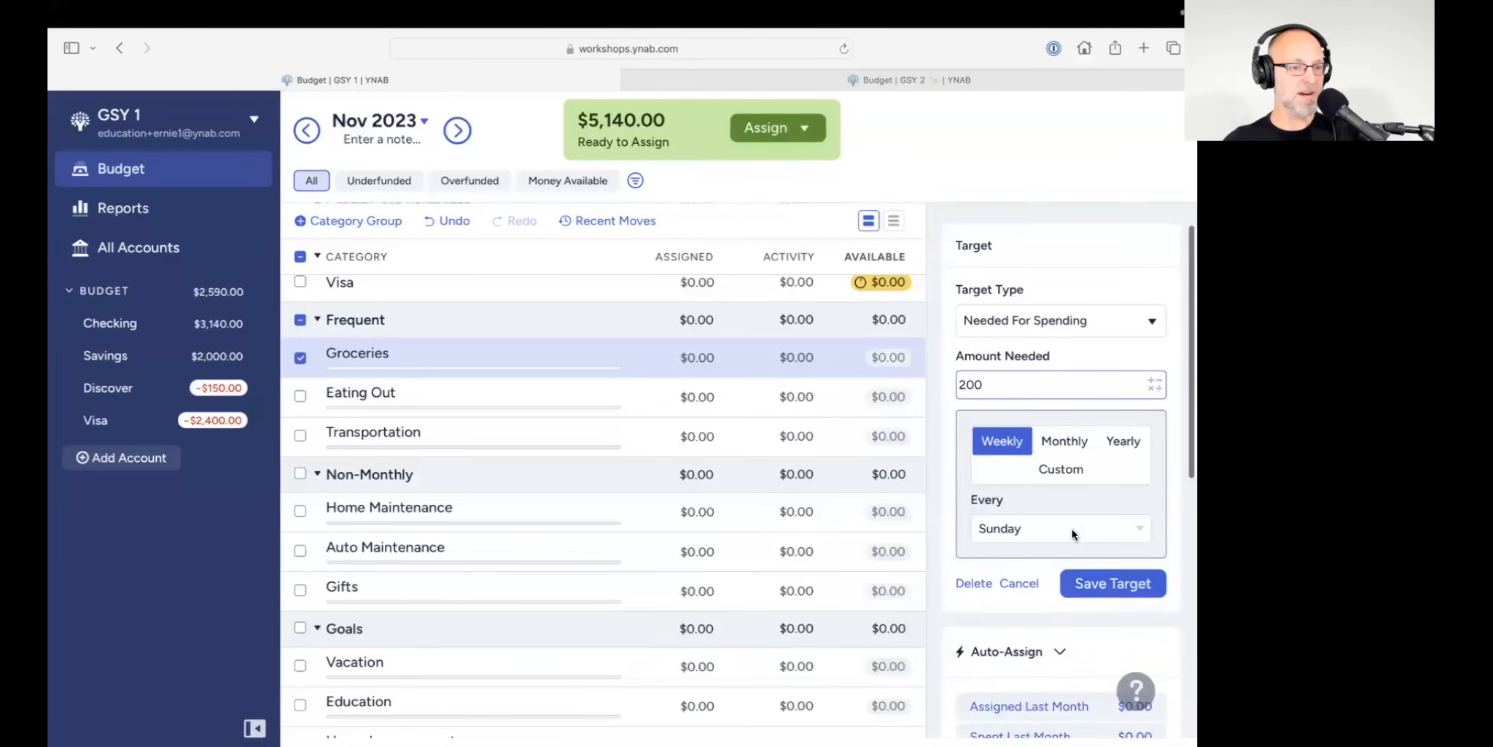
click(1066, 499)
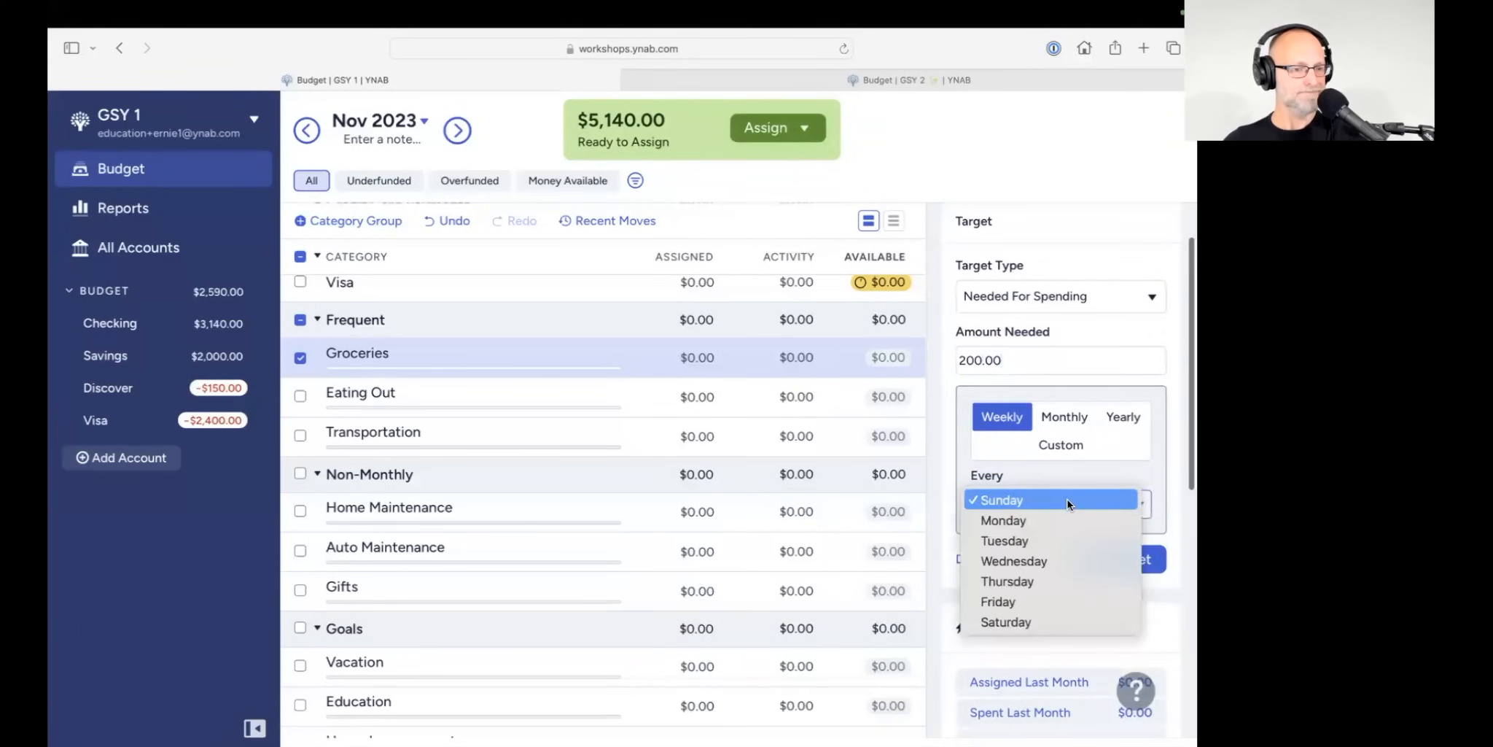
click(1026, 621)
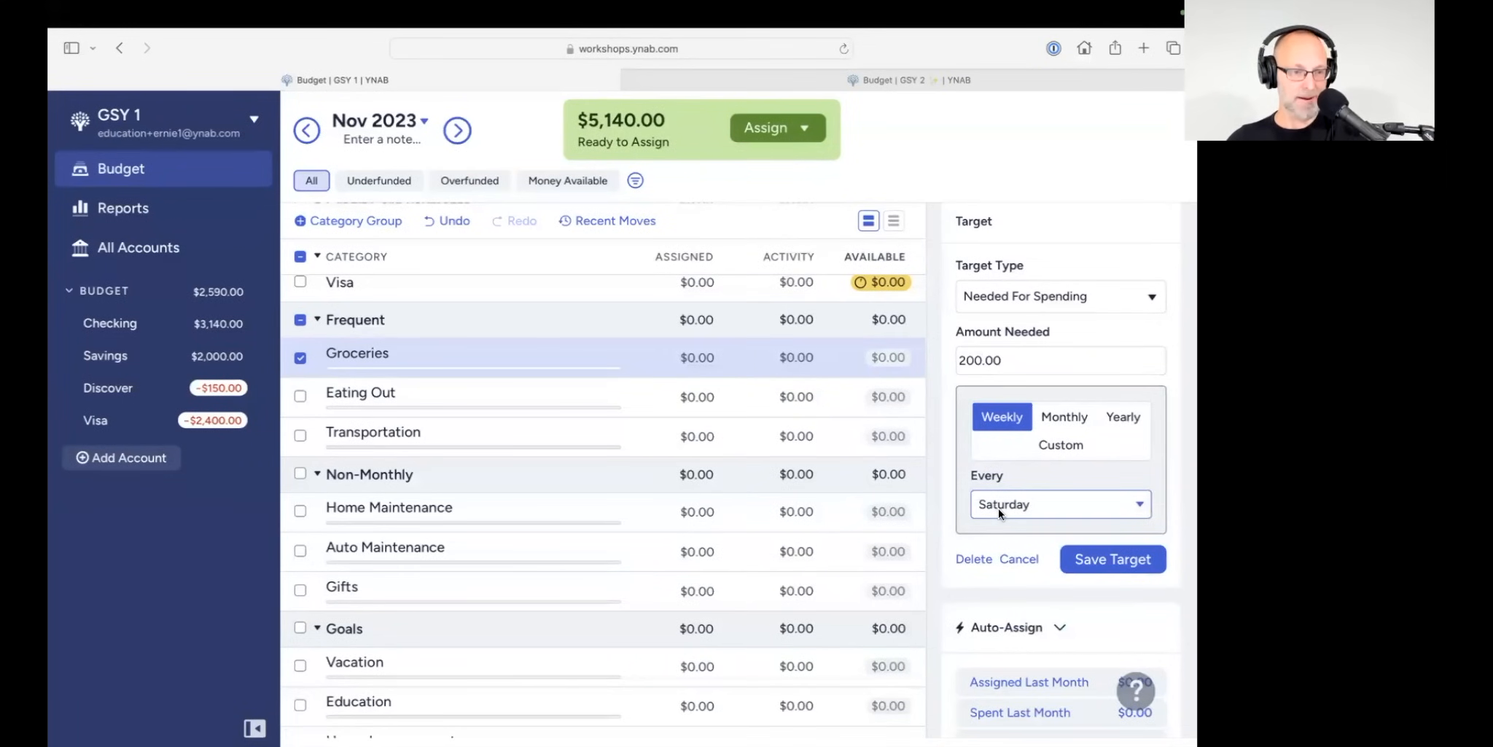
click(1102, 558)
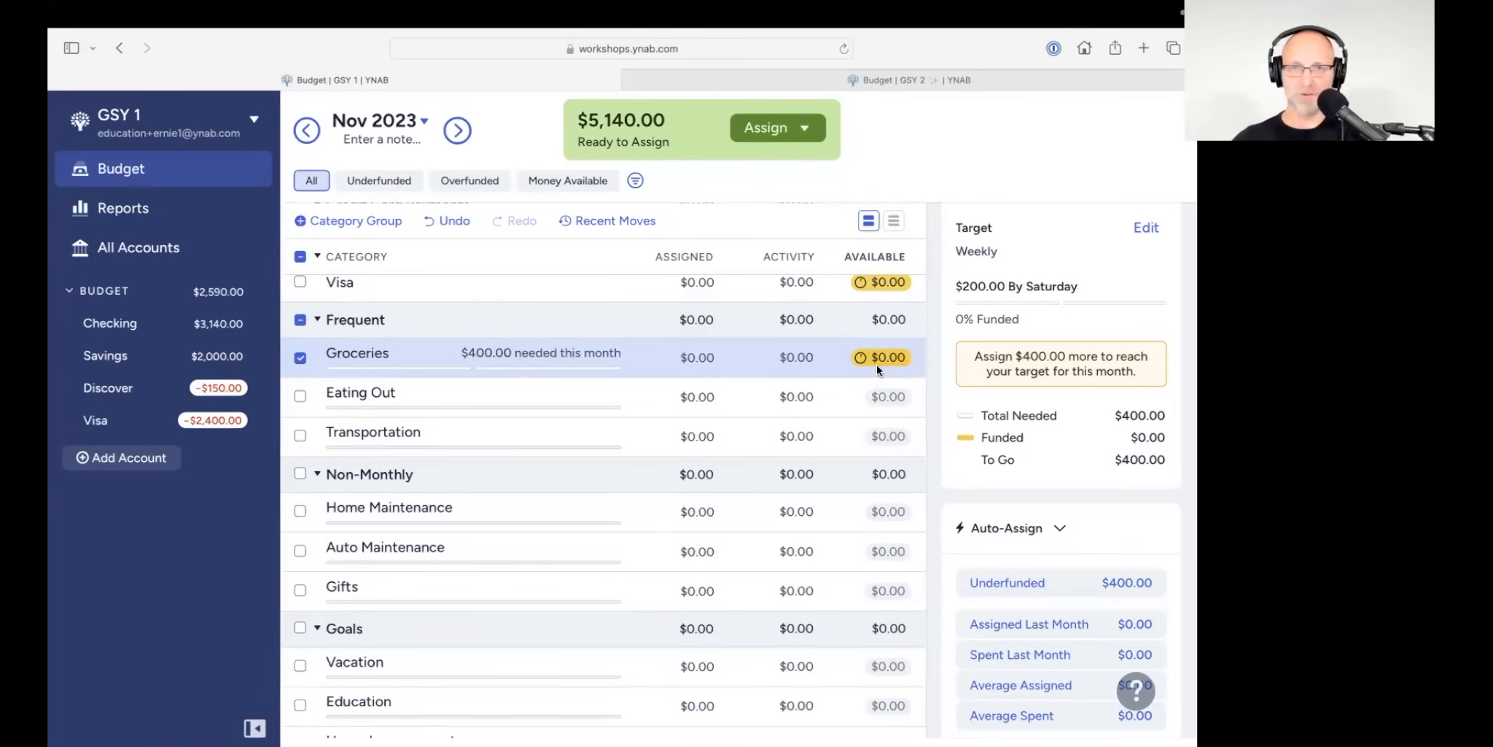
Step: Check the amount the Groceries target needs in November, and switch to the December 2023 budget to compare
mouse_move(877, 364)
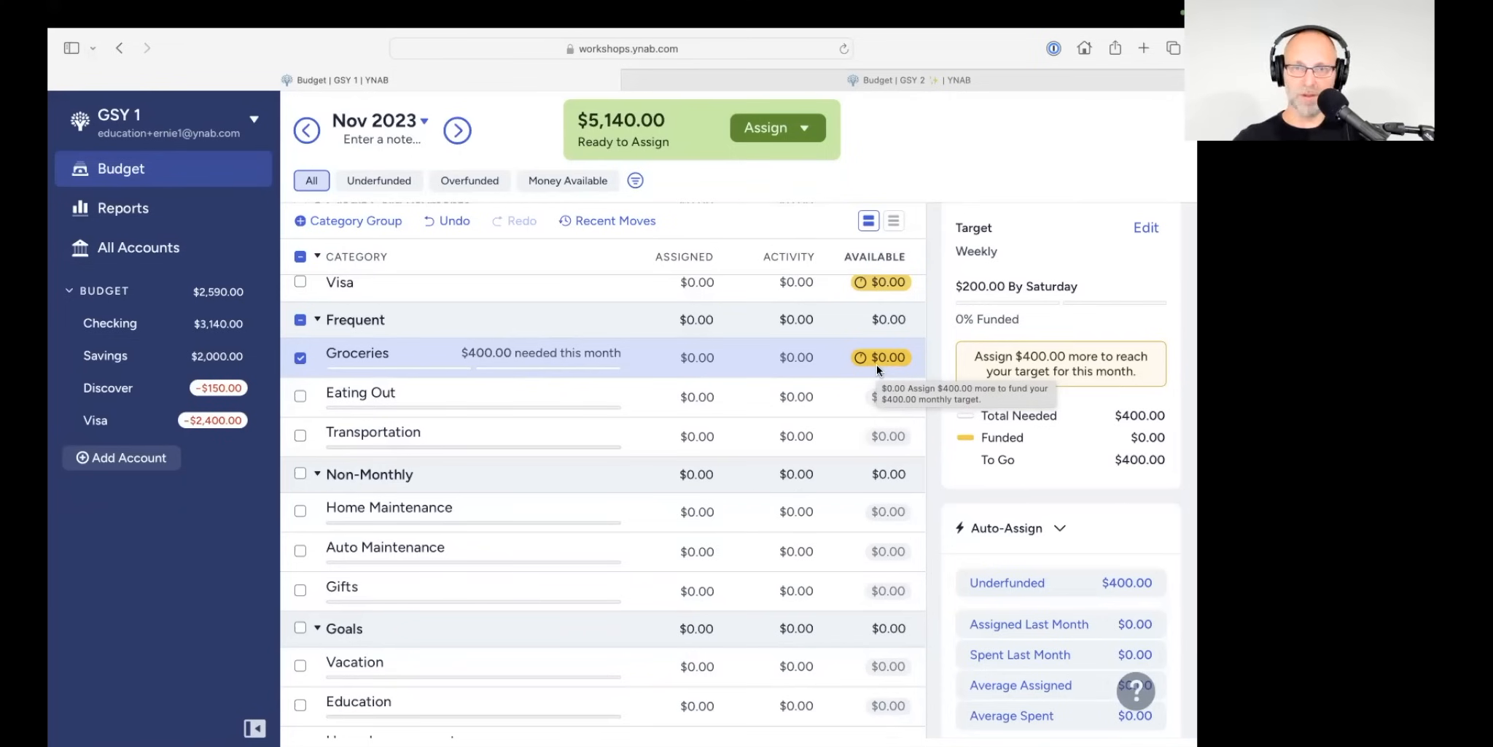
click(465, 137)
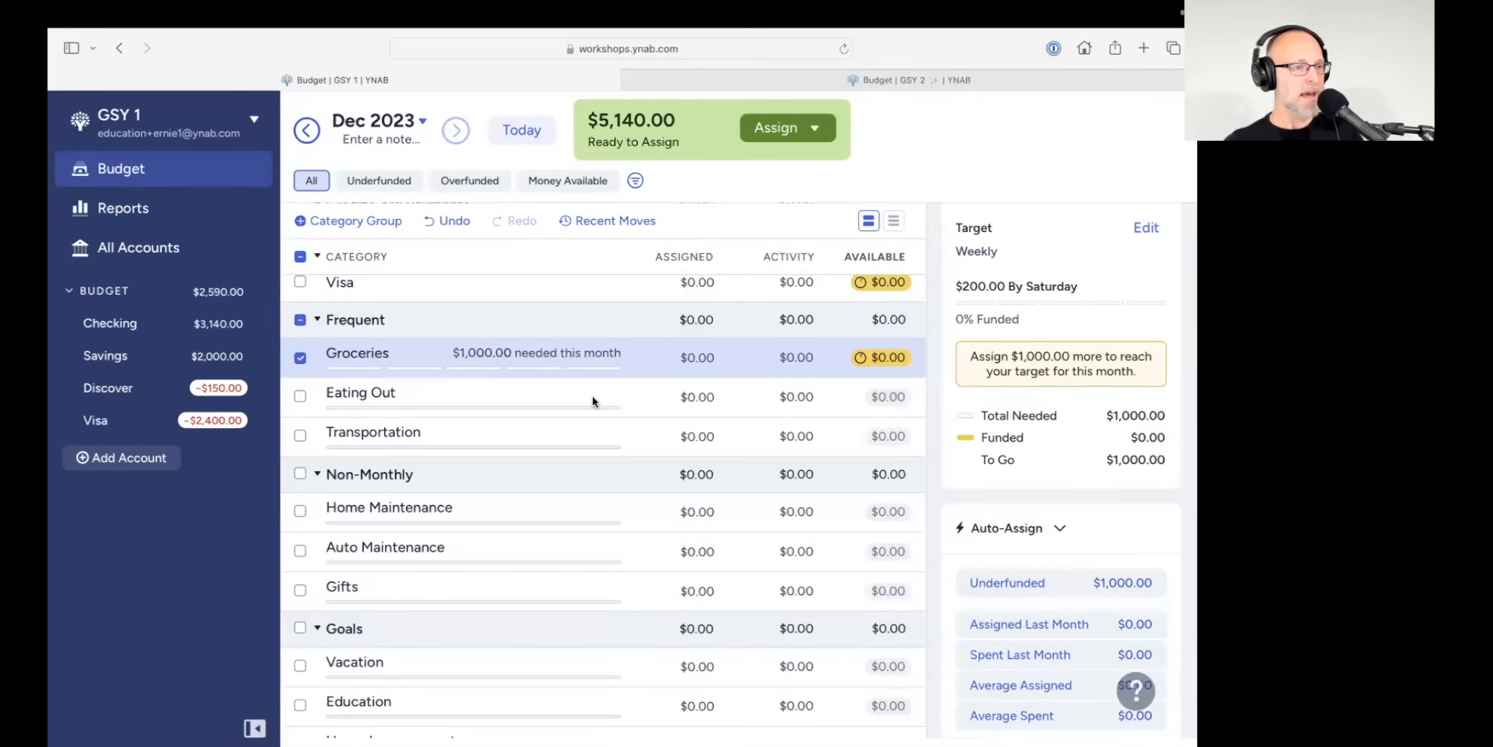
Step: Check the amount the Groceries target needs in December, return to the current month's budget and deselect Groceries
scroll(593, 395, up, 3)
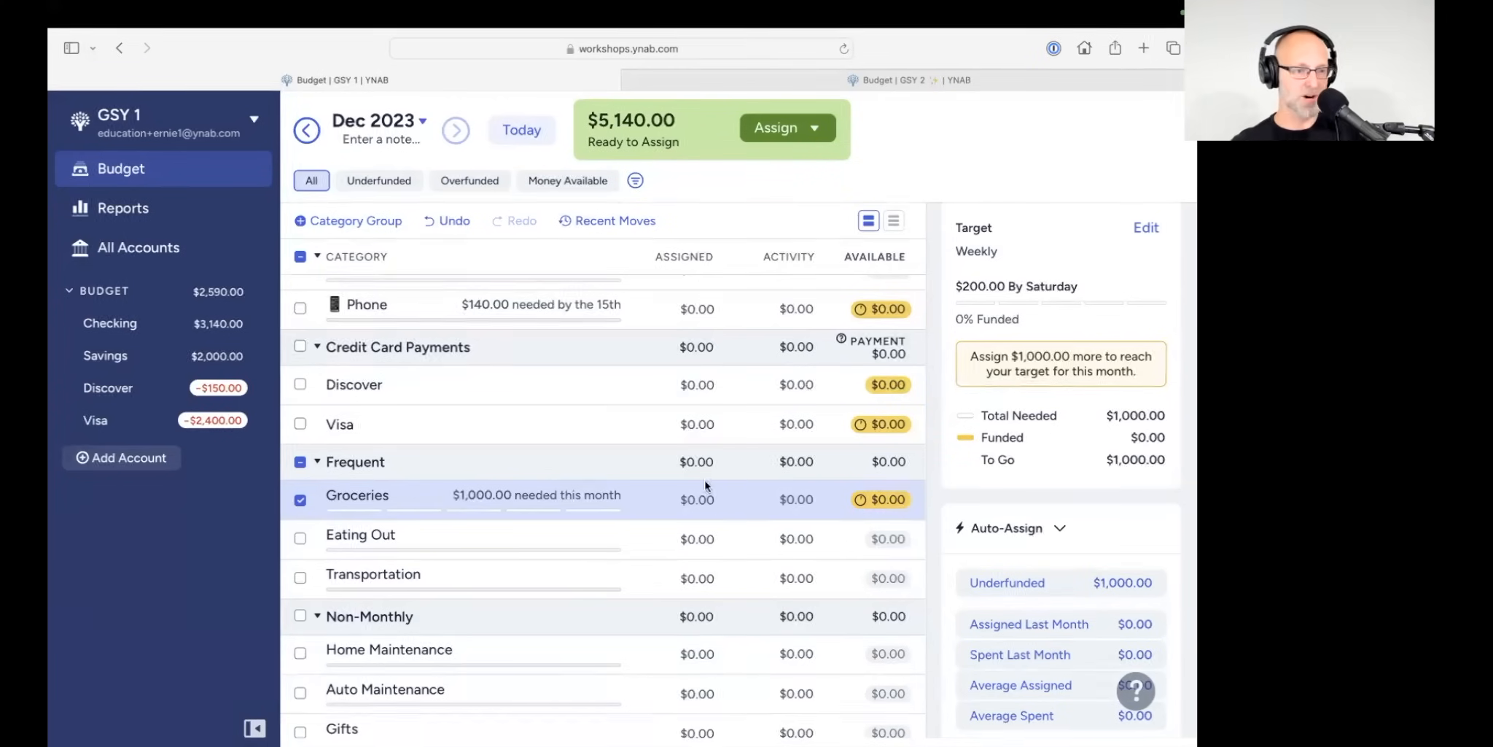
click(710, 508)
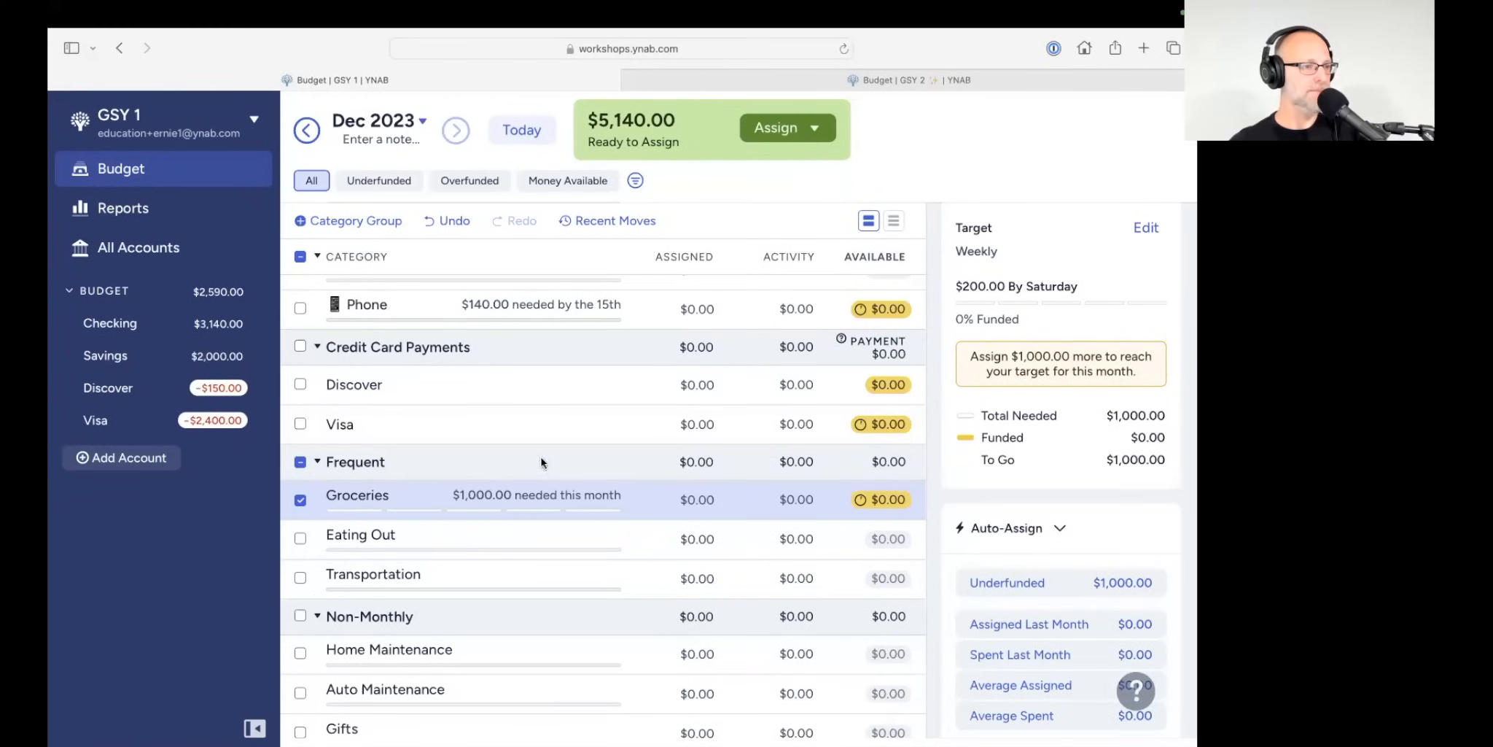
click(526, 132)
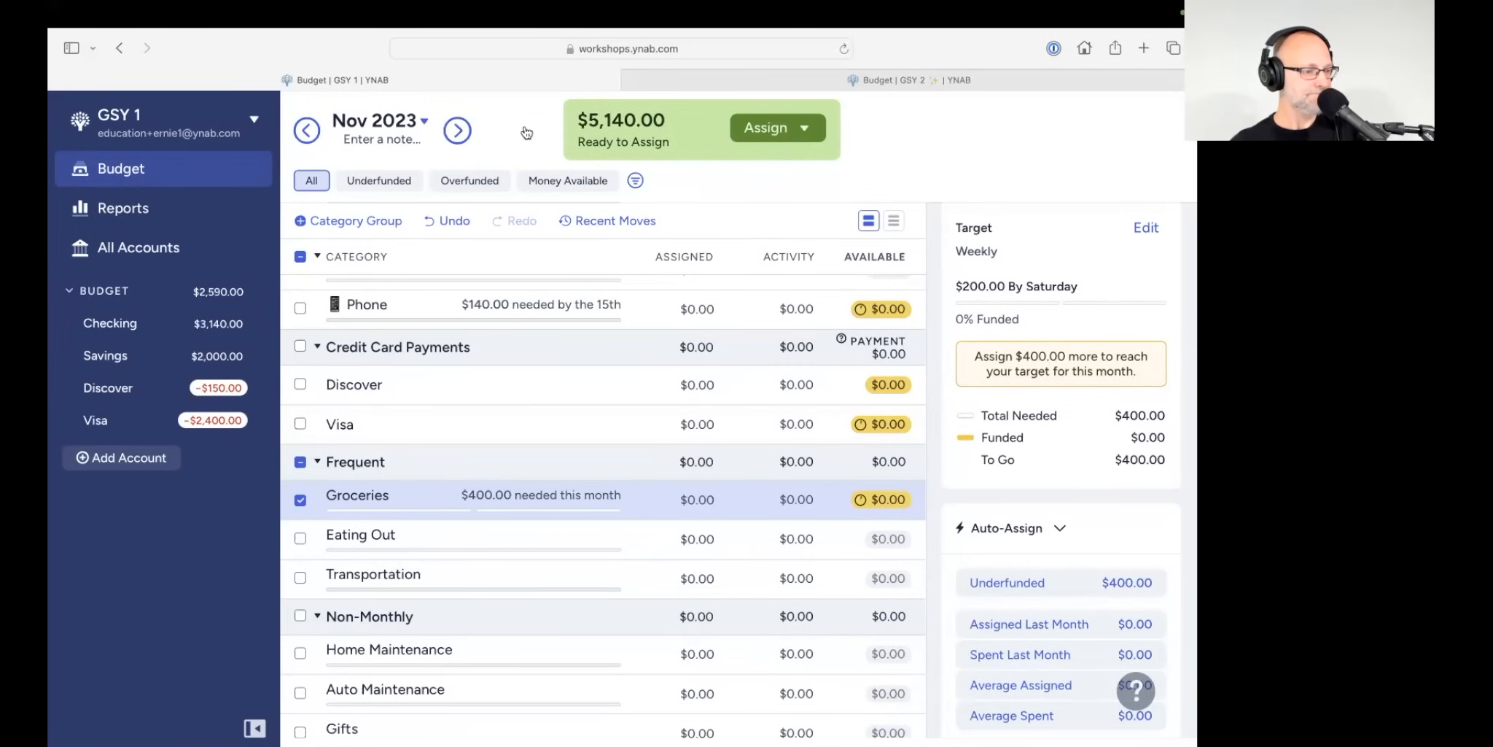
click(298, 501)
Step: Add a category named Car Insurance to the Non-Monthly group
scroll(460, 445, down, 5)
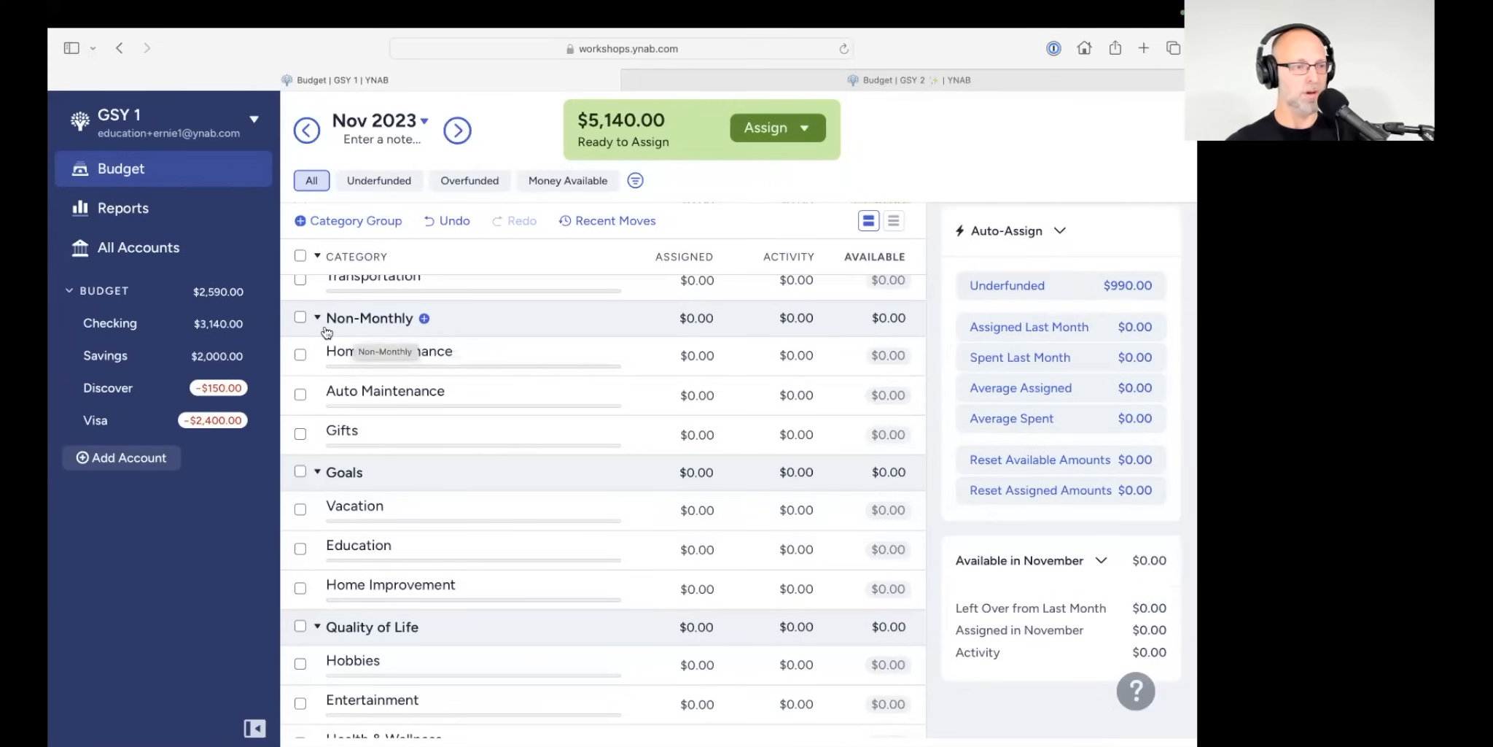
click(424, 318)
text(Car Insur)
text(anc)
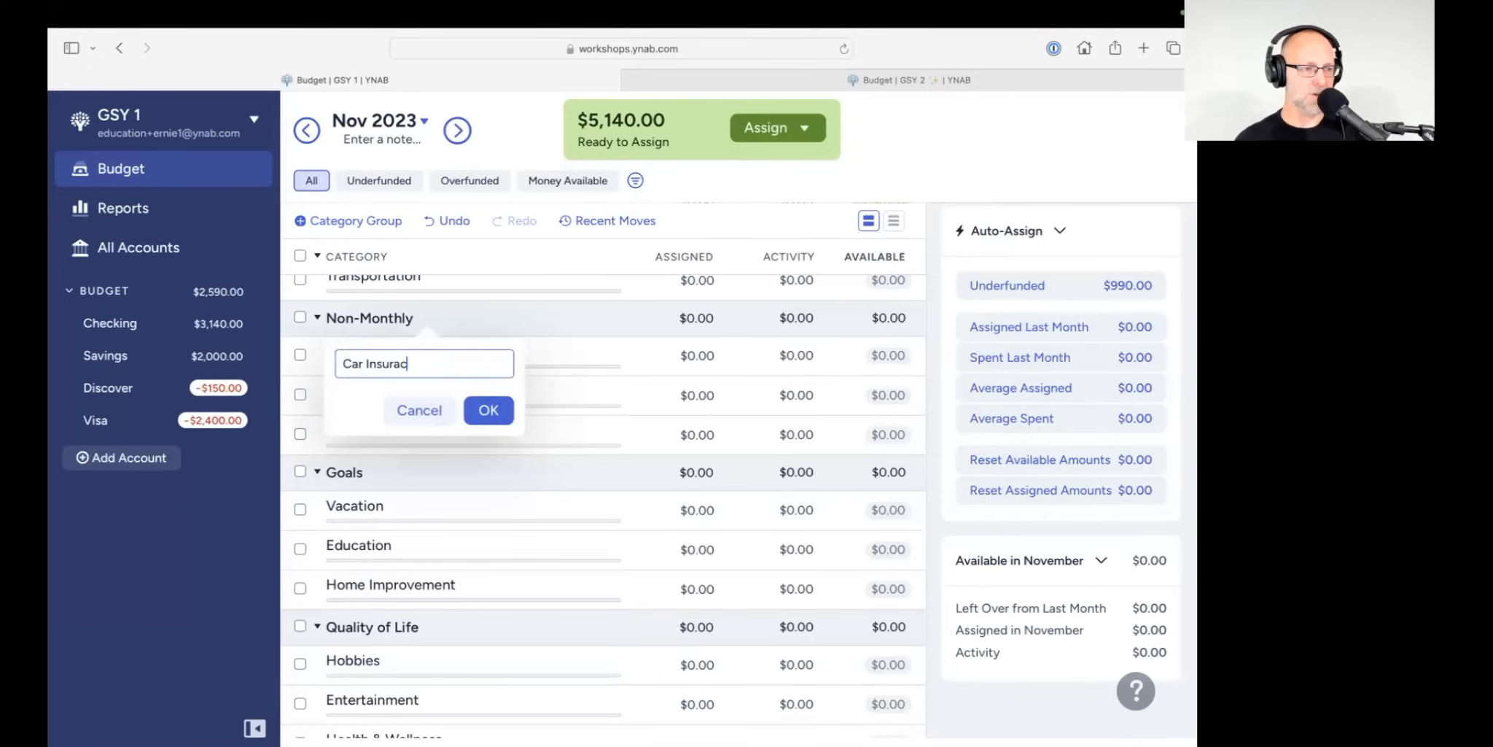
key(BackSpace)
key(BackSpace)
text(nce)
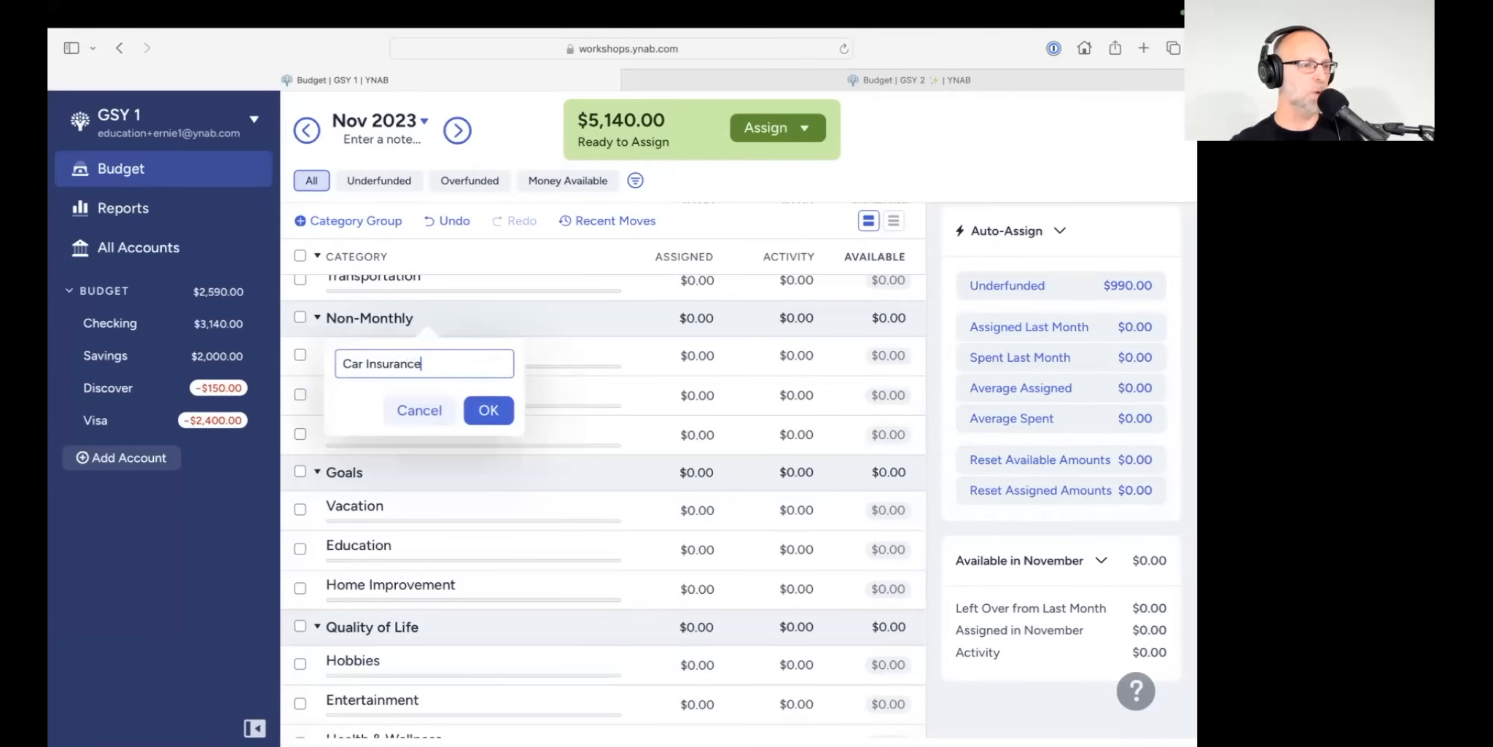
click(503, 410)
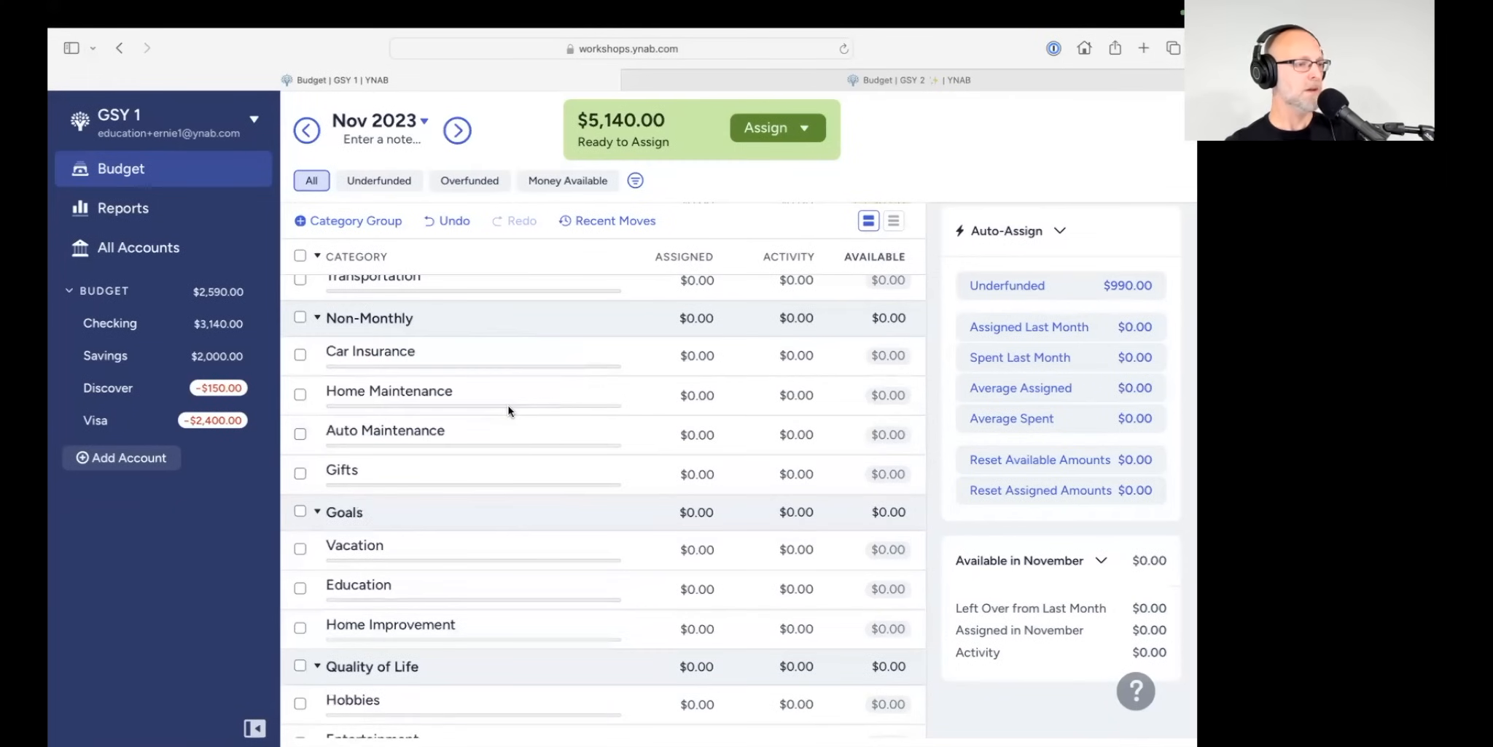
Step: Start a Needed For Spending target for the Car Insurance category with an amount of $600 and a yearly frequency
click(367, 353)
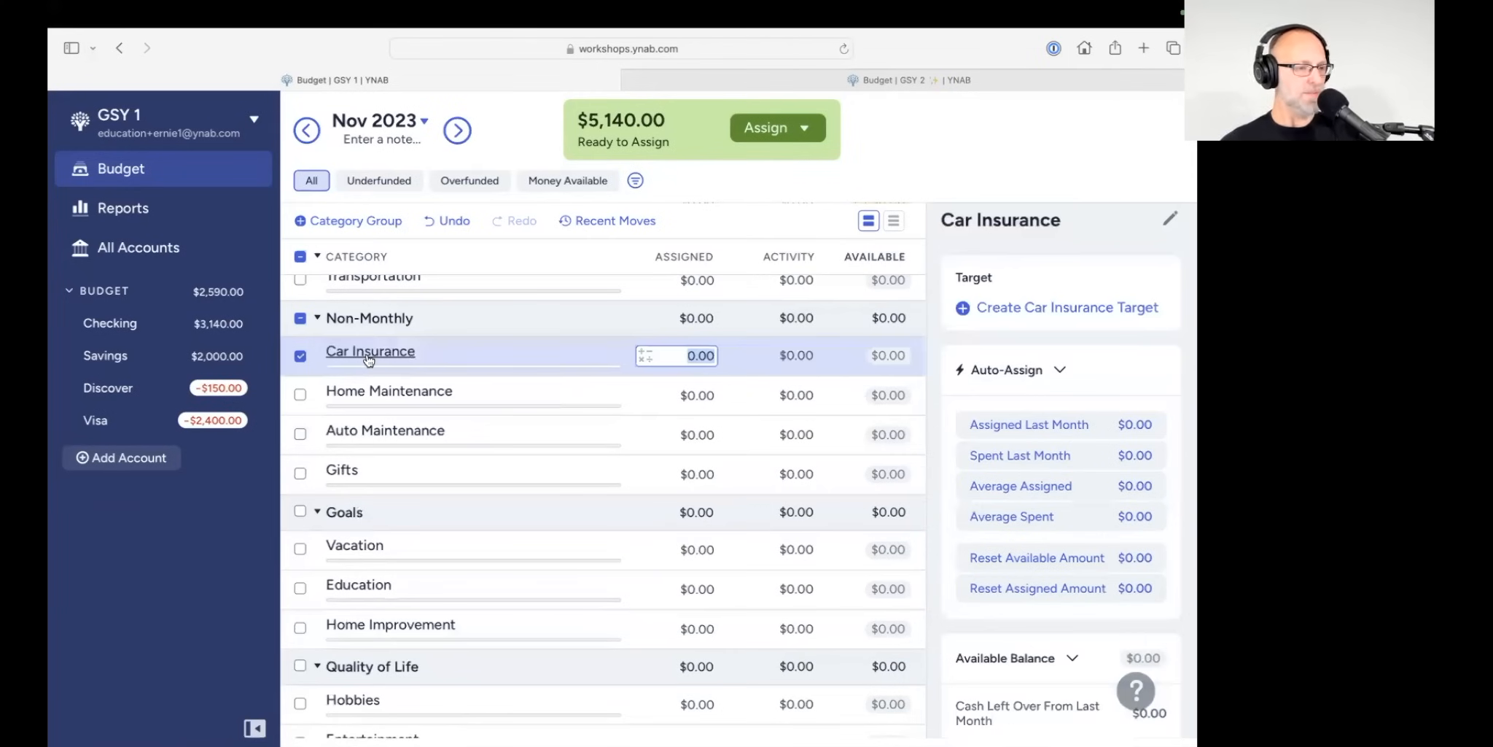
click(1043, 308)
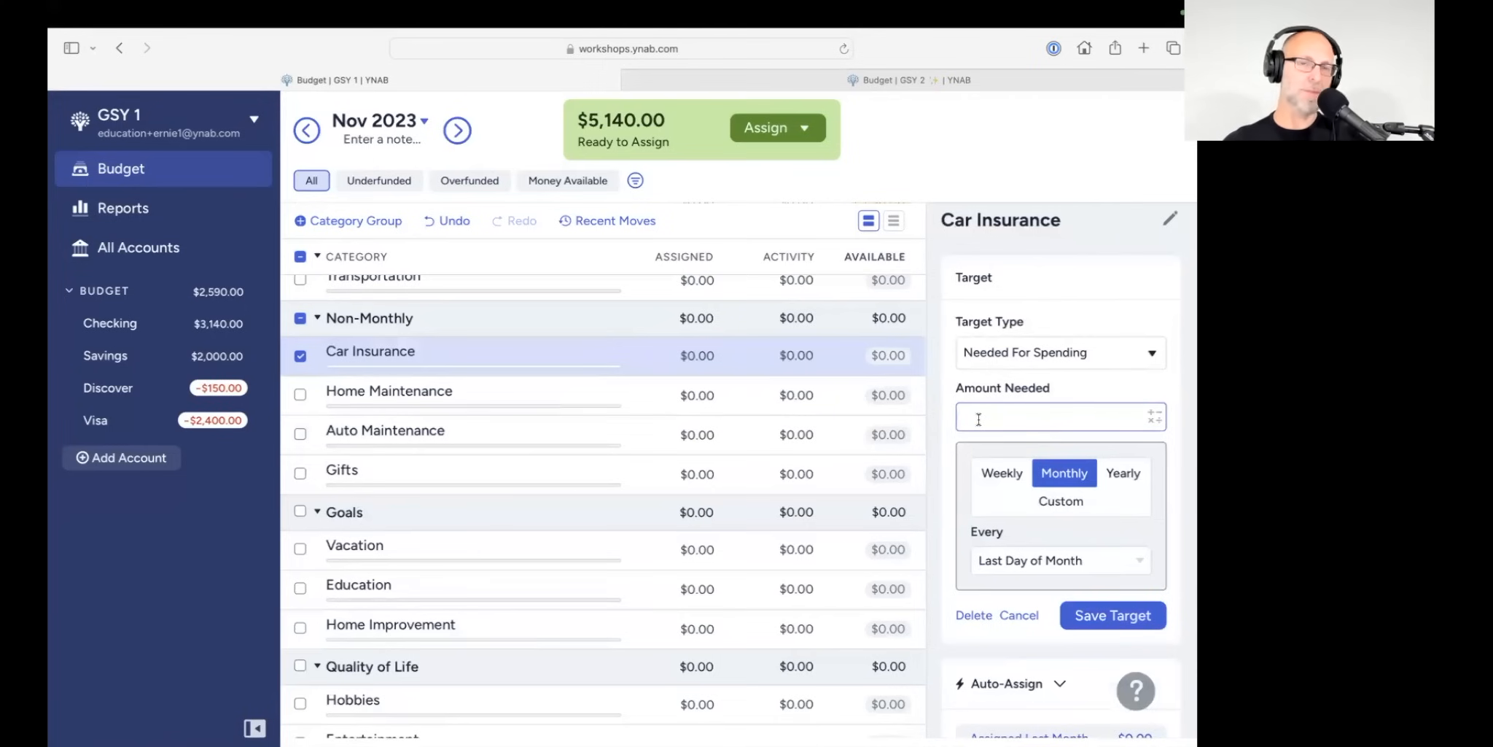
text(600)
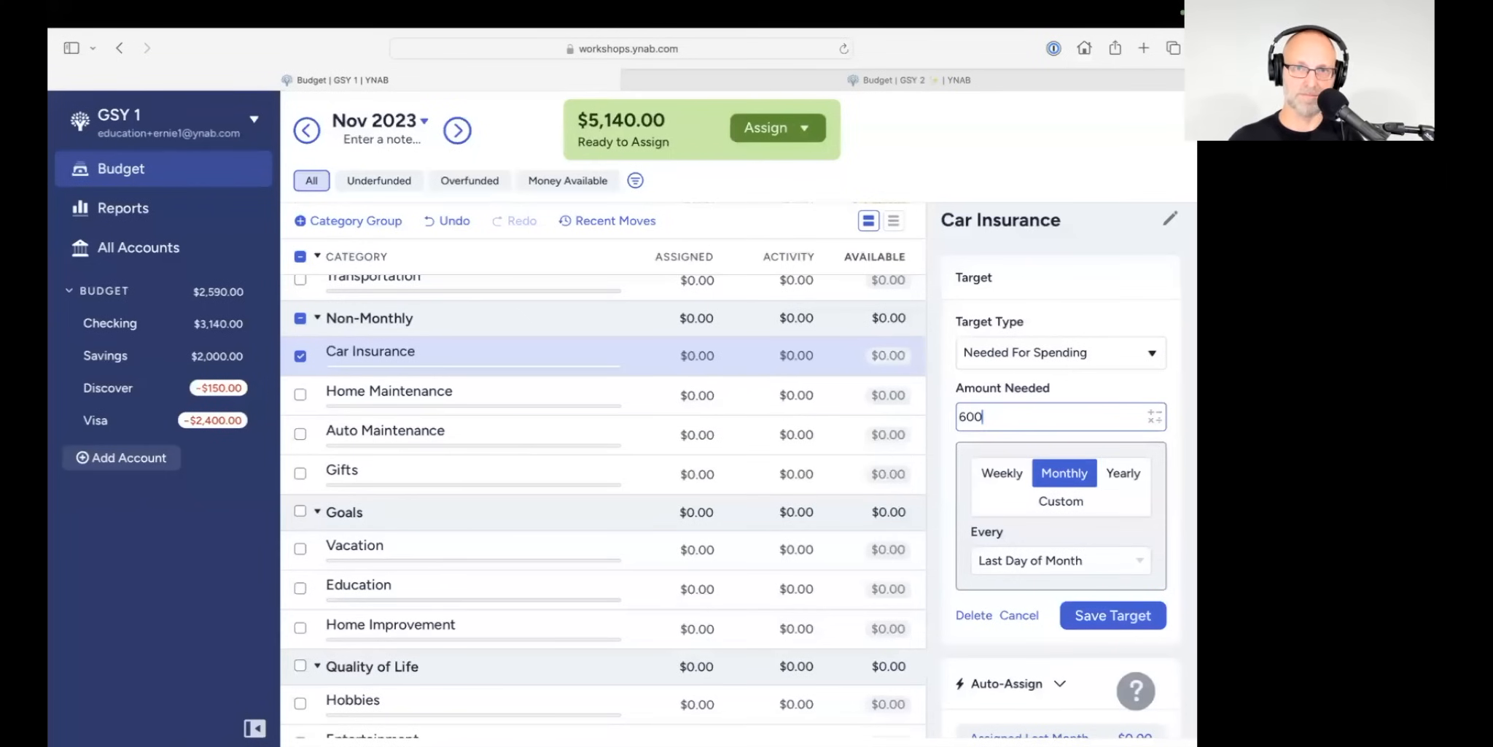
click(1138, 472)
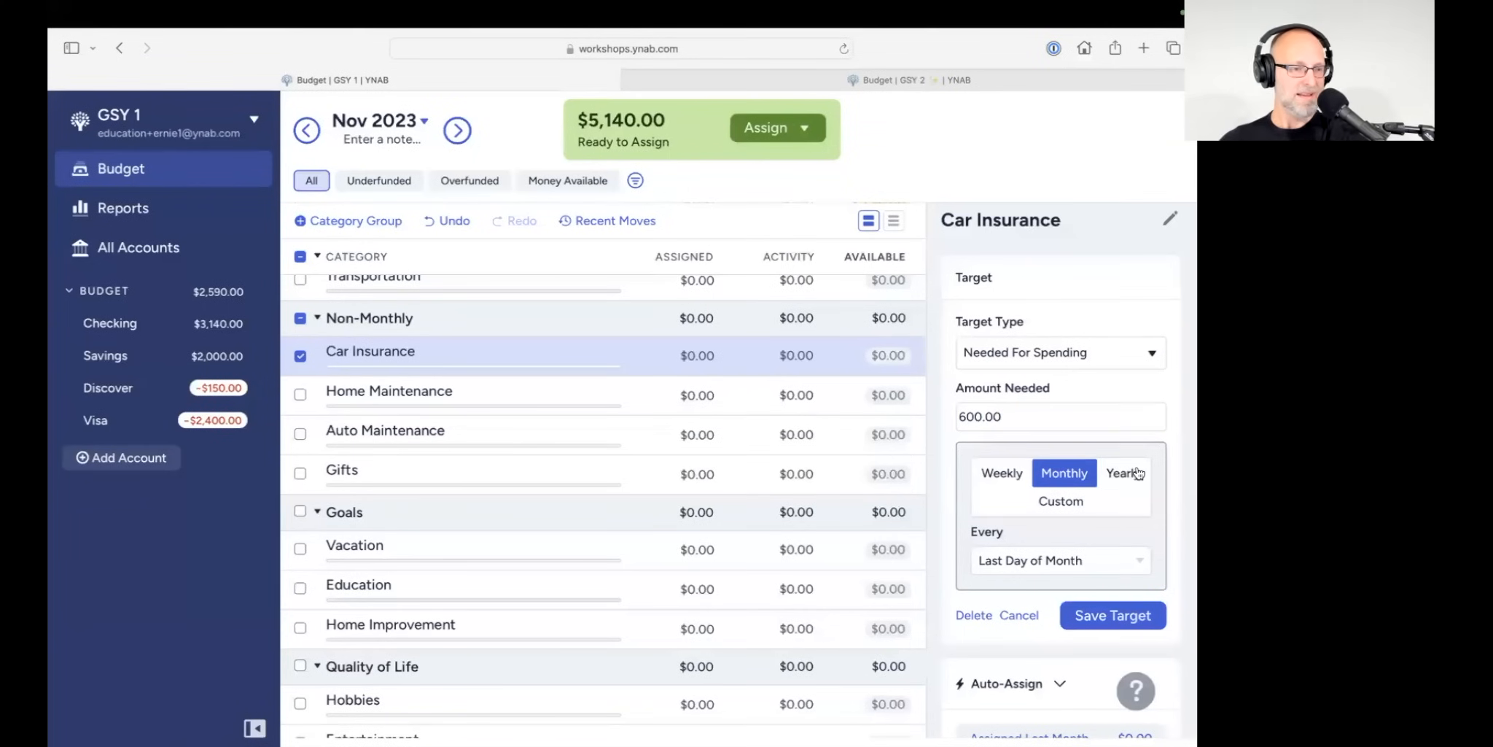
click(1139, 472)
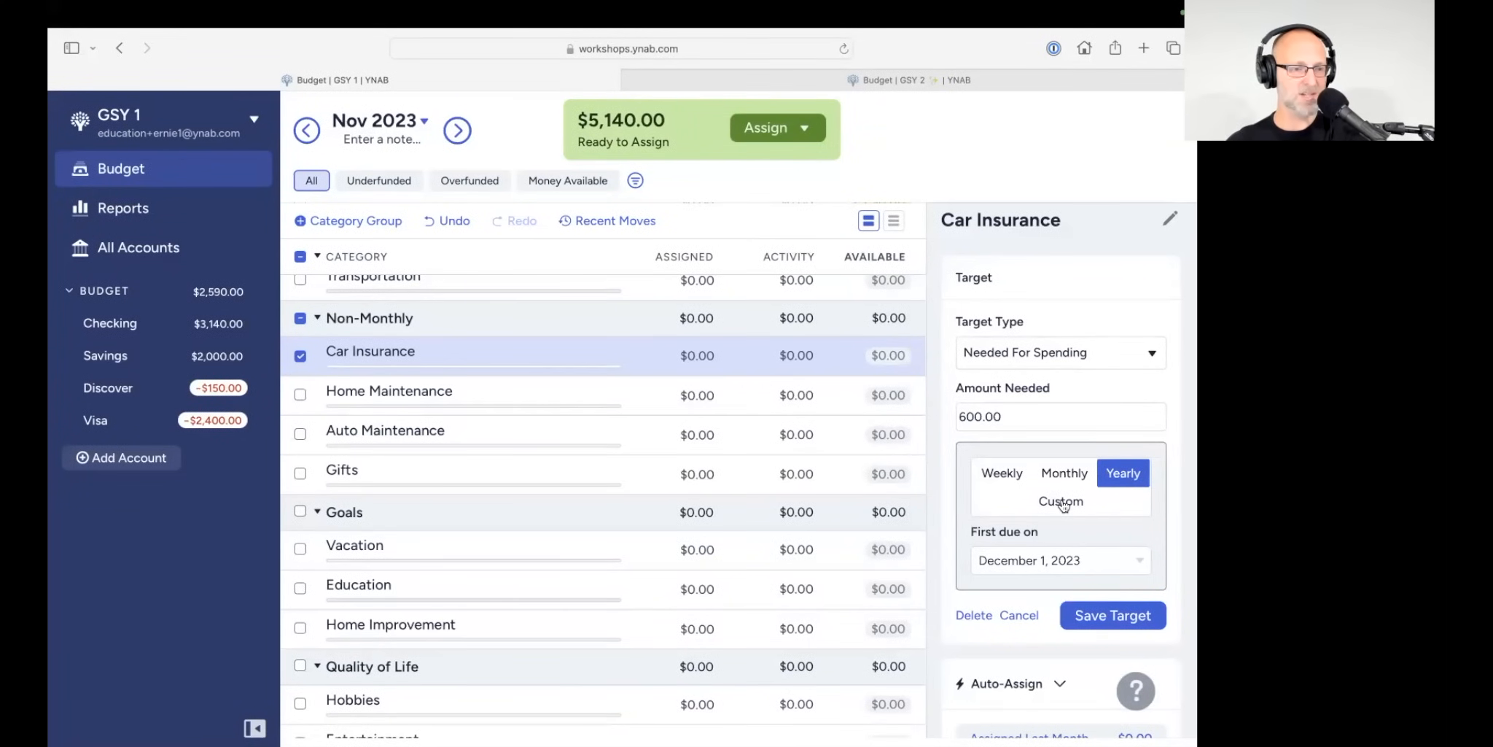
Step: Save the Car Insurance target with a first due date of April 12, 2024, and deselect the category
click(1083, 560)
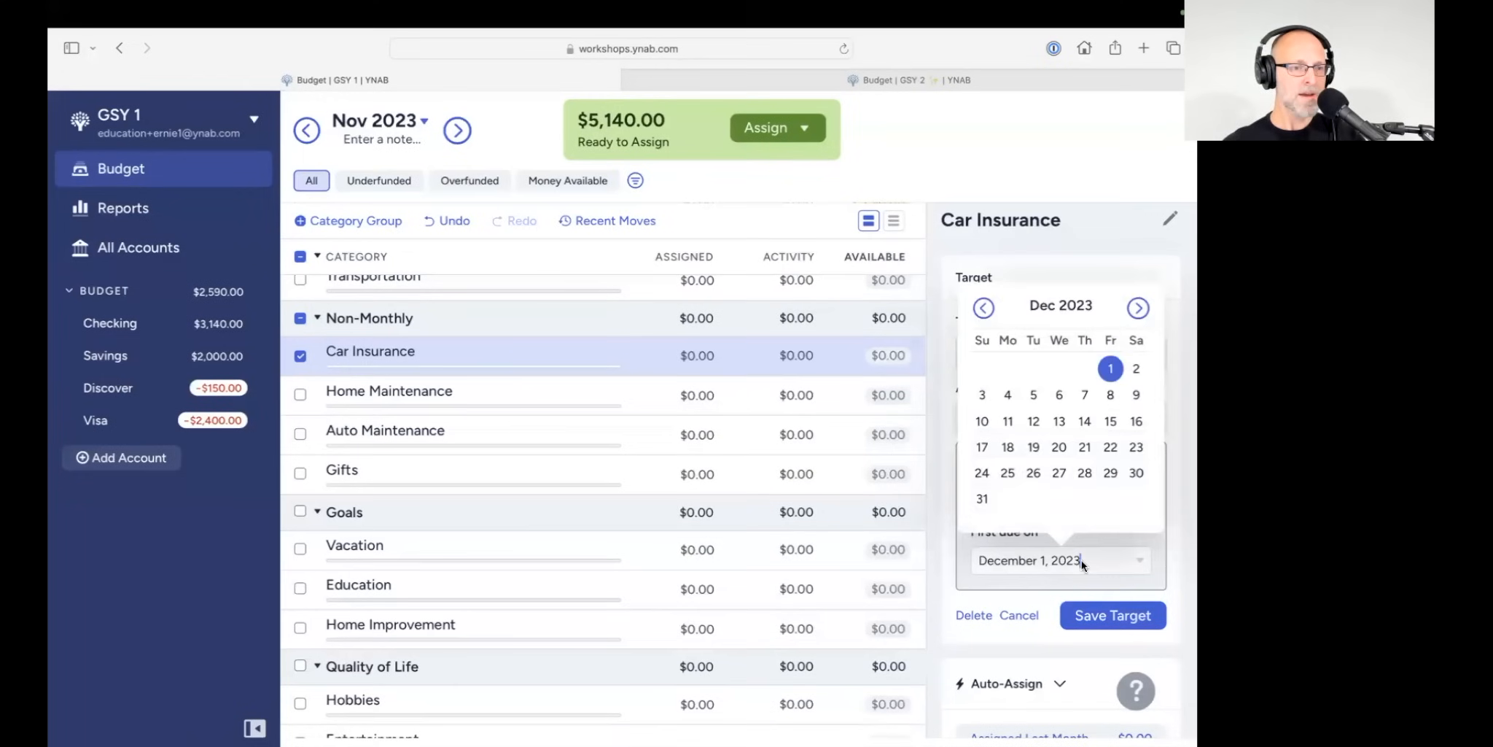
click(1139, 309)
click(1139, 309)
click(1139, 309)
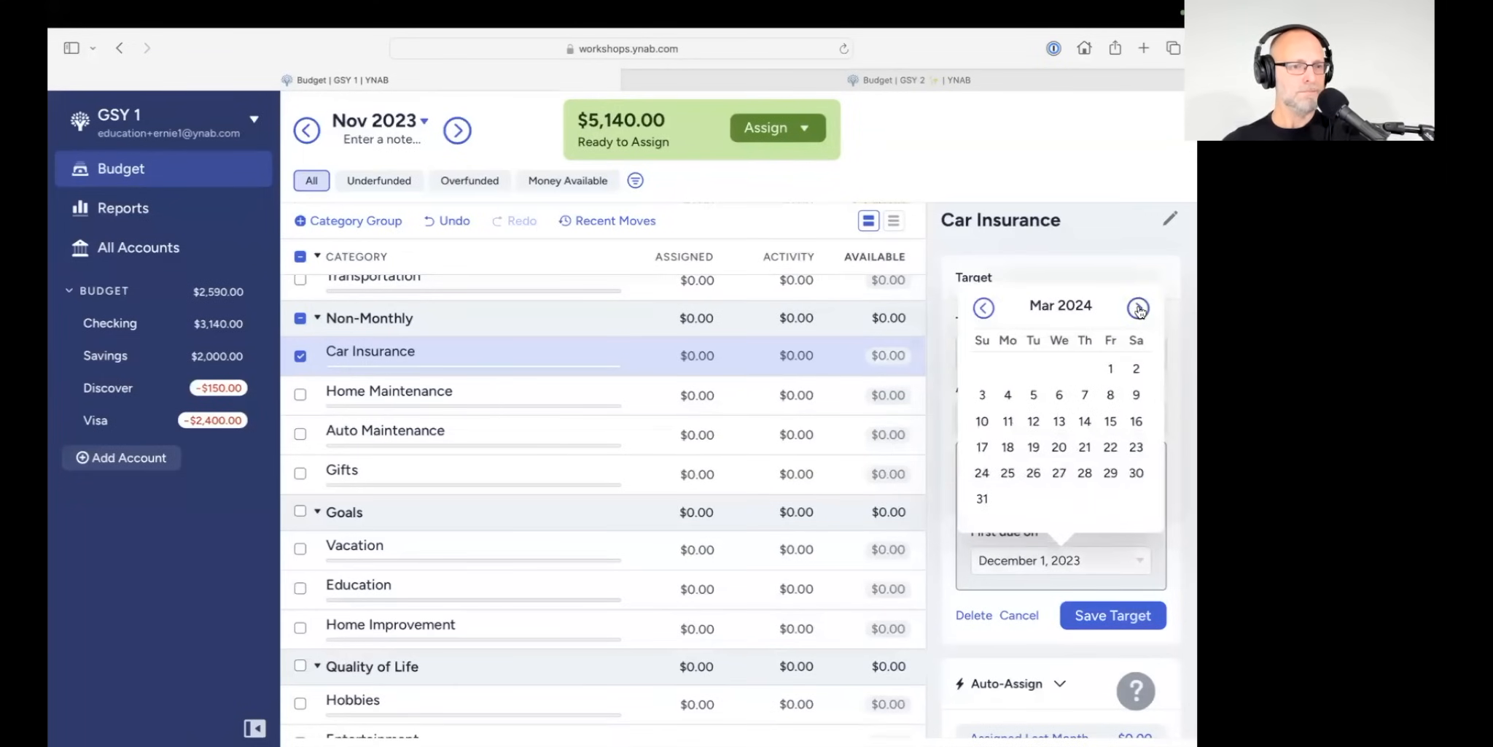
click(1139, 310)
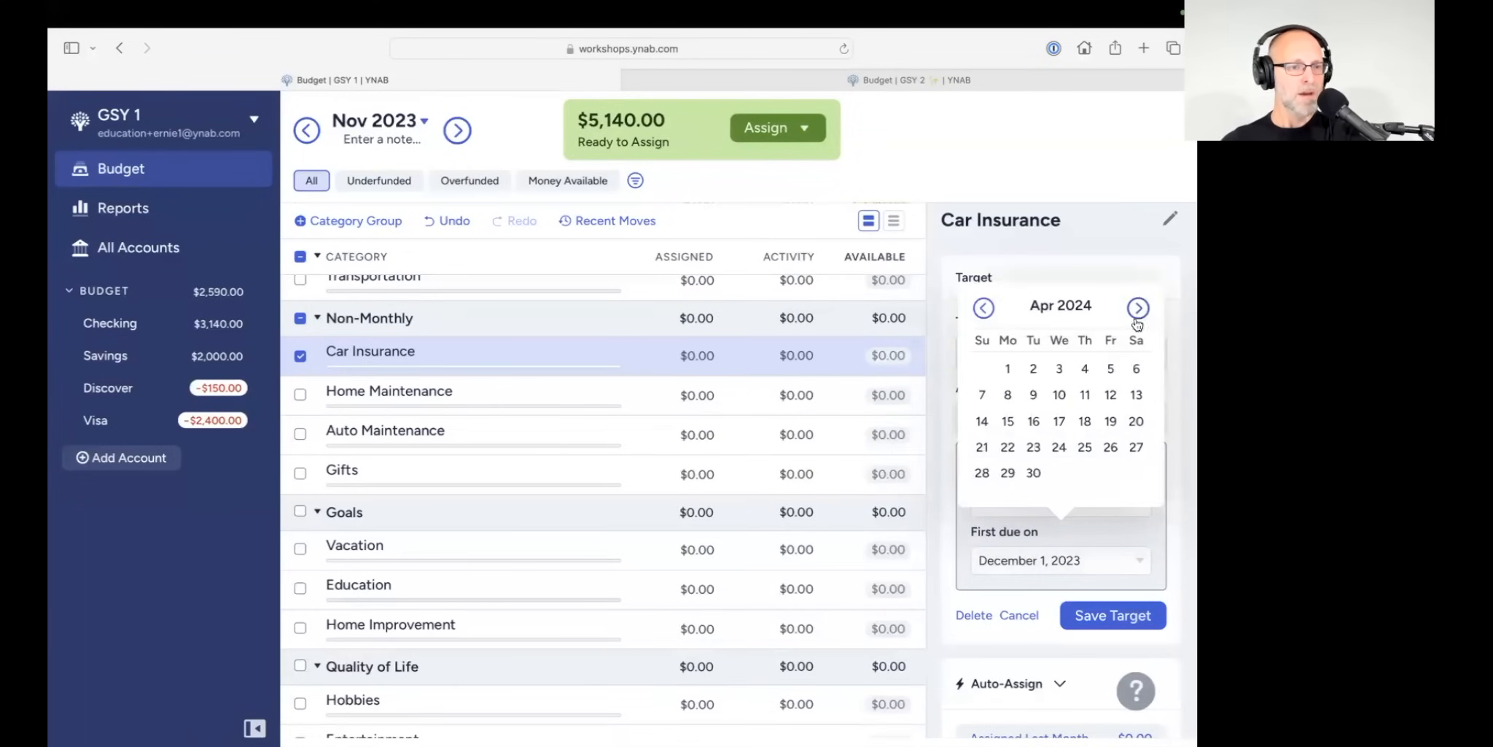
click(1111, 396)
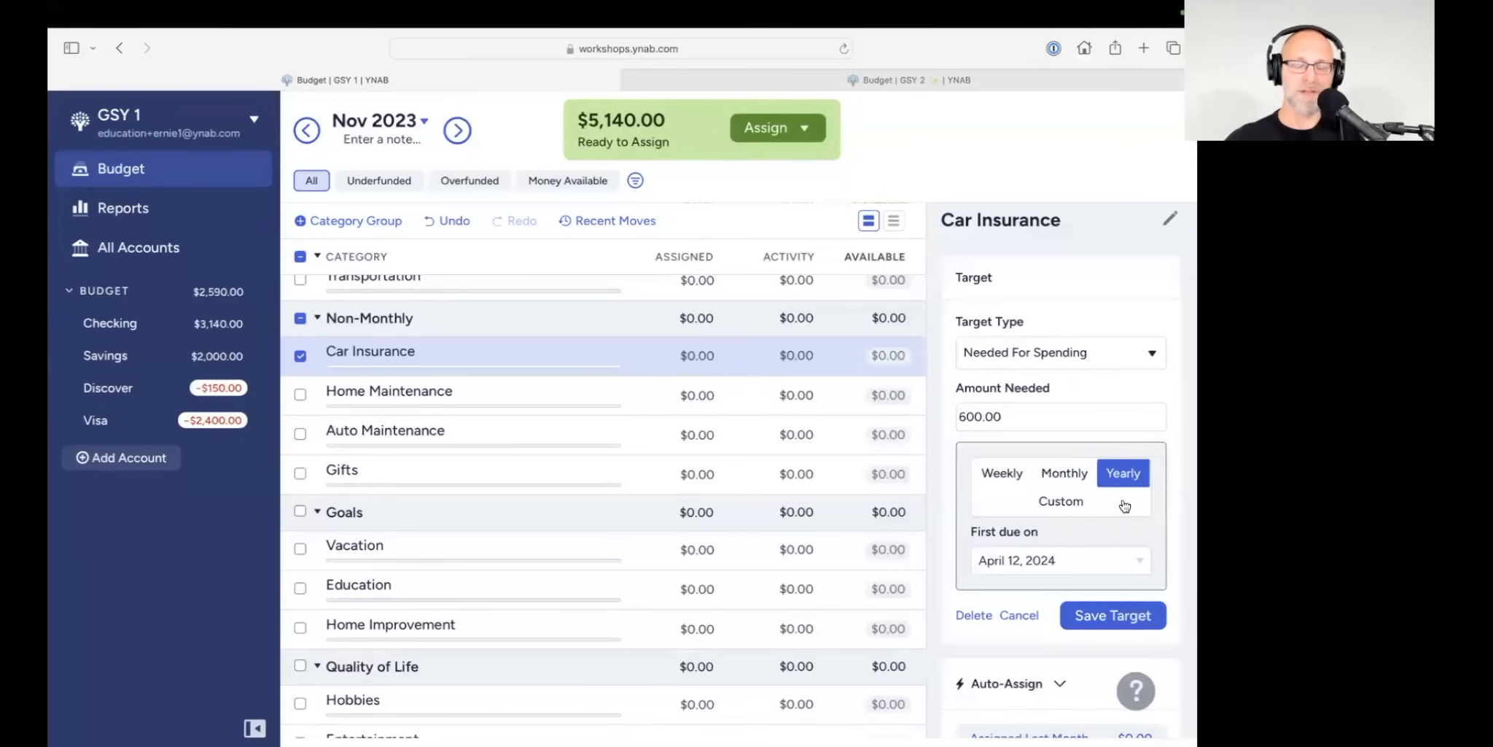
click(1138, 618)
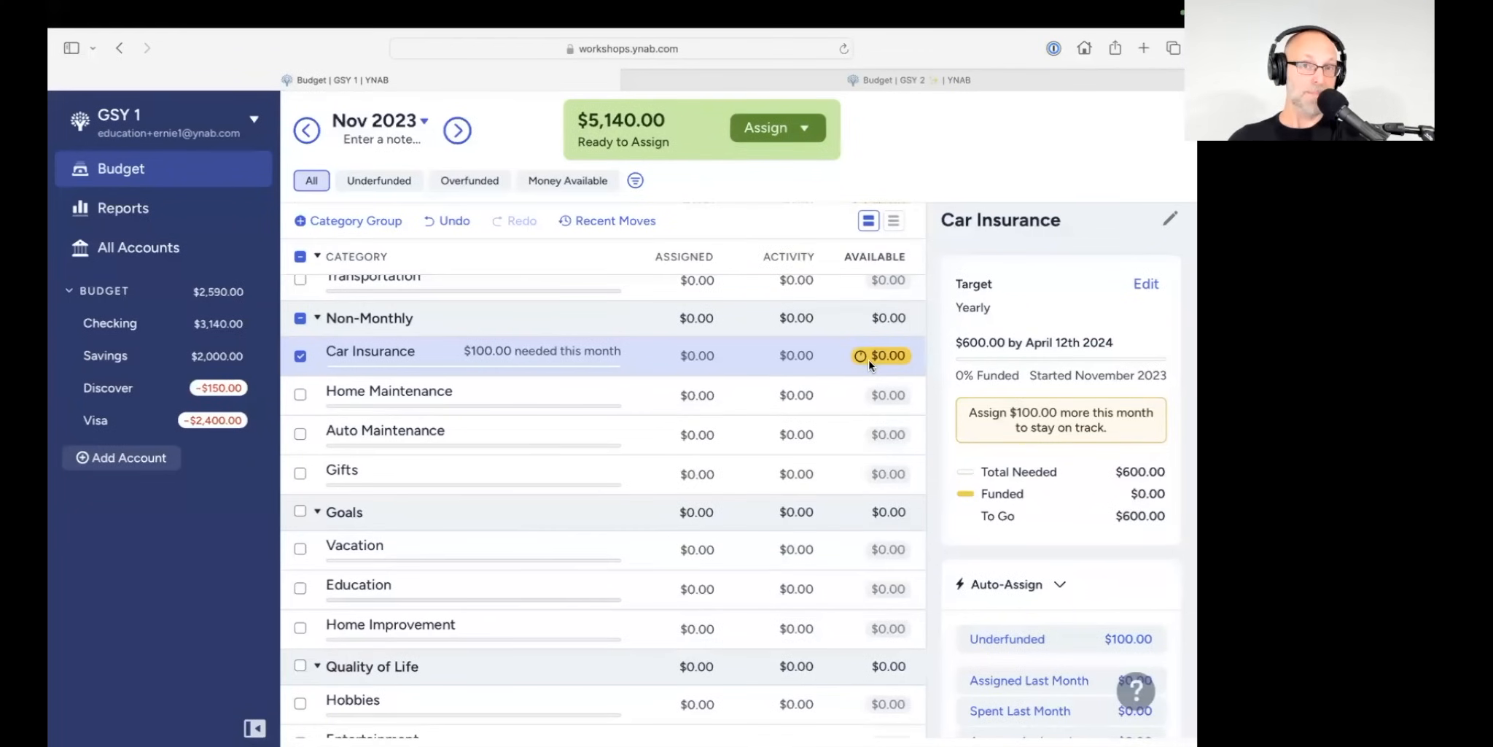
mouse_move(903, 362)
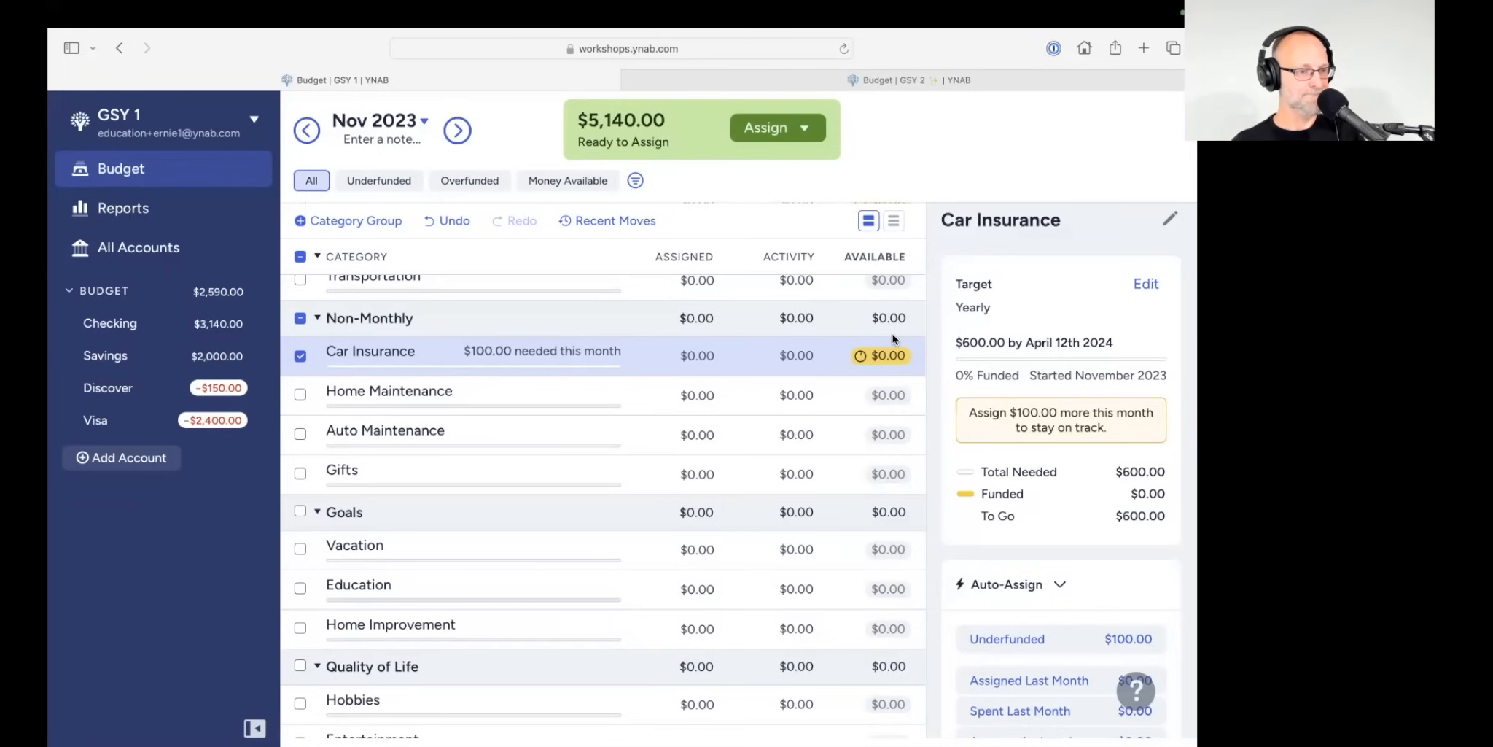
click(300, 357)
Step: Rename the Home Improvement category in the Goals group to New Roof
scroll(357, 389, up, 10)
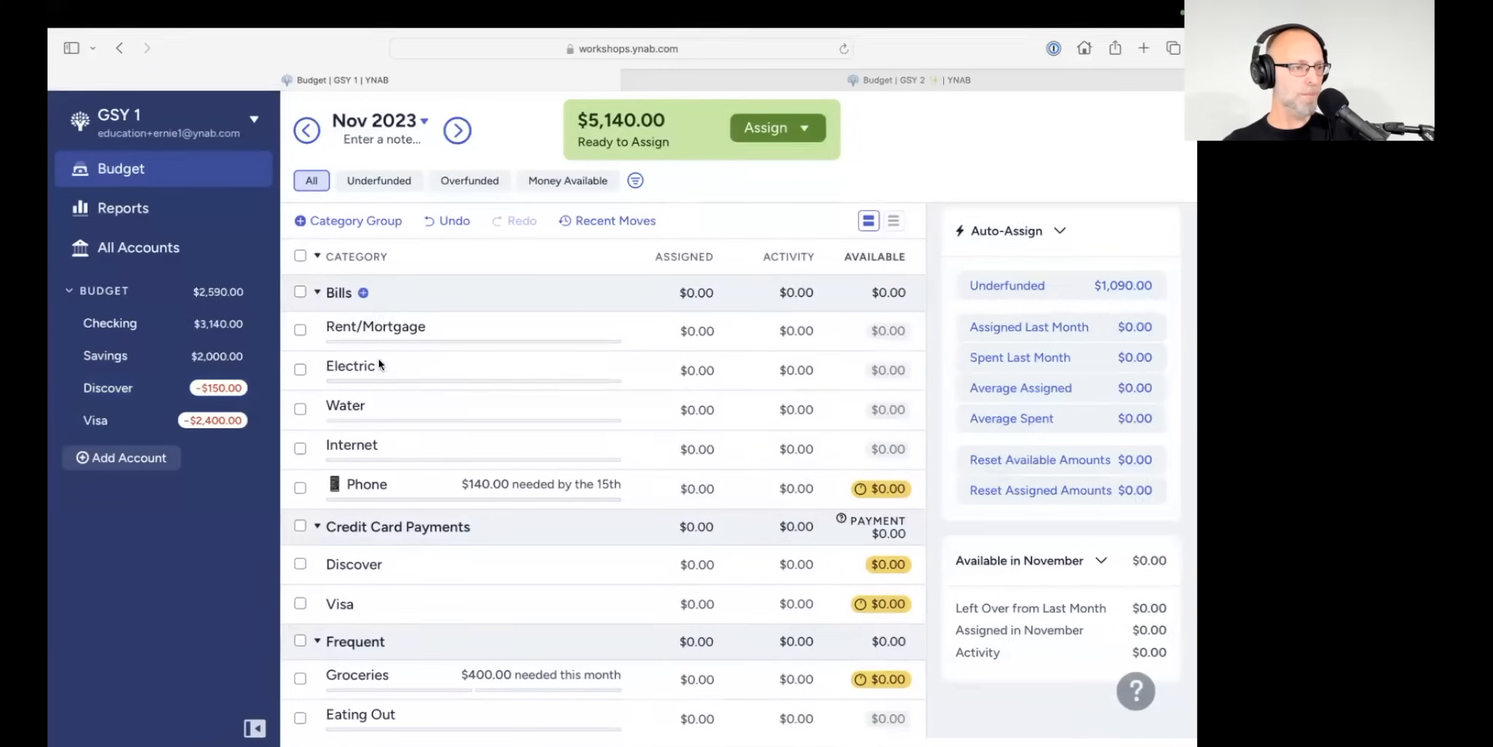
scroll(383, 432, down, 5)
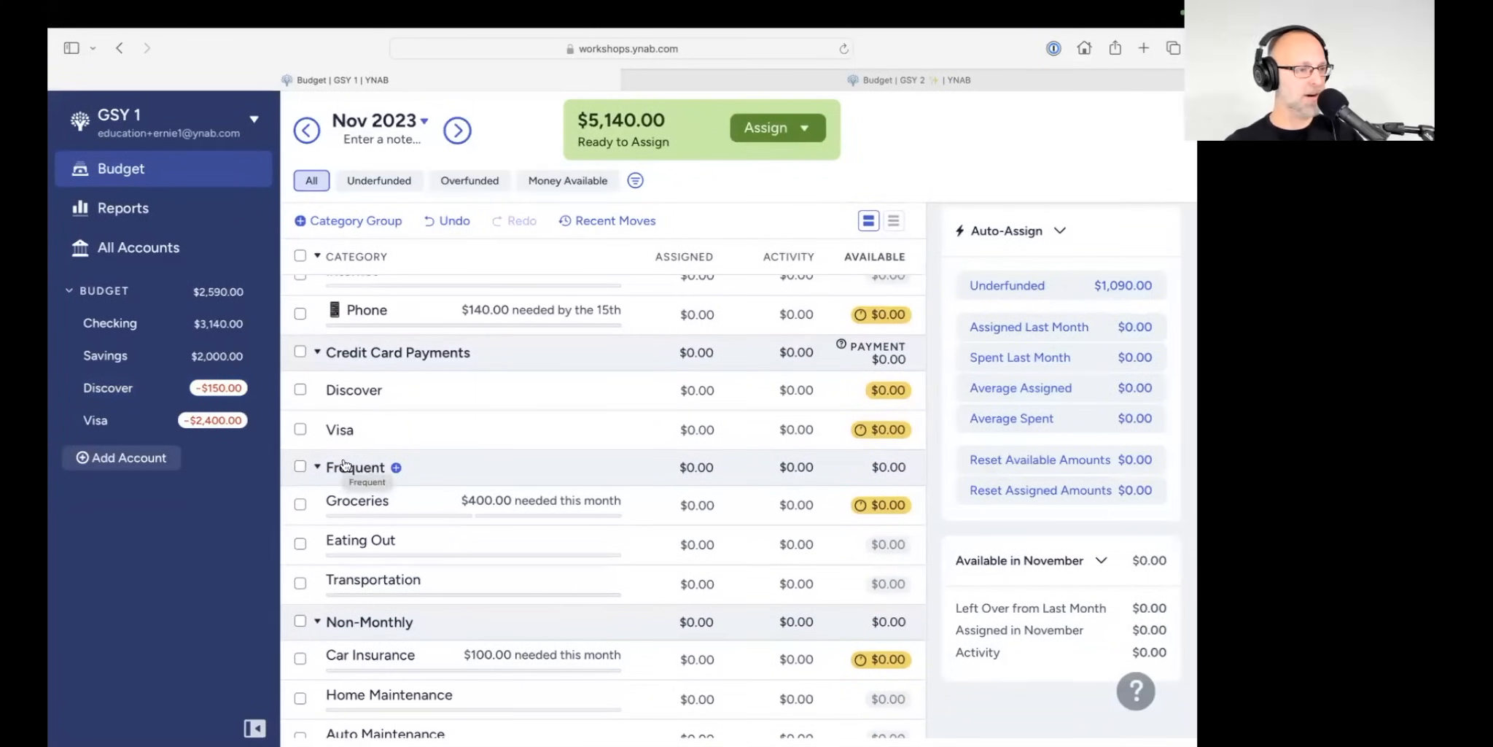
scroll(406, 383, down, 2)
scroll(410, 391, down, 4)
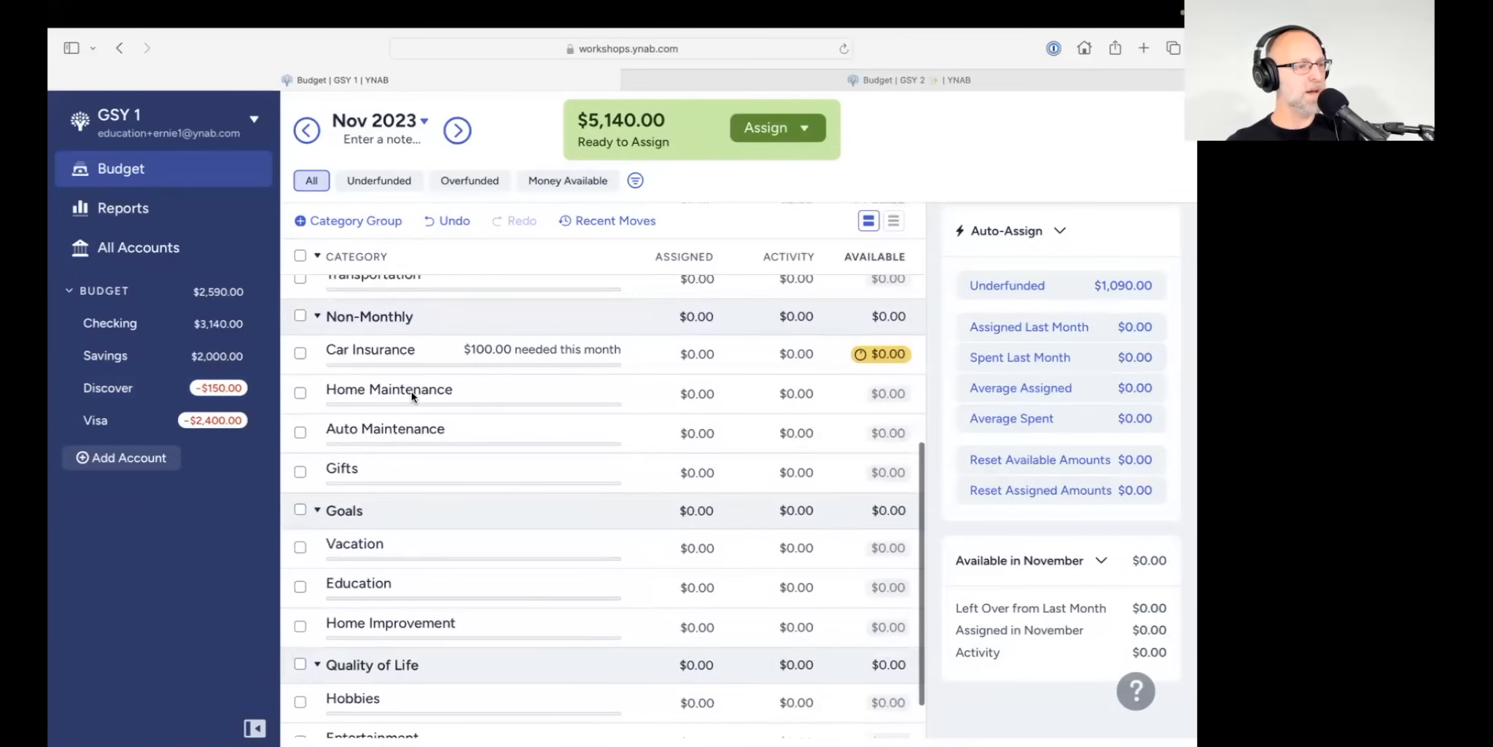
scroll(411, 394, down, 1)
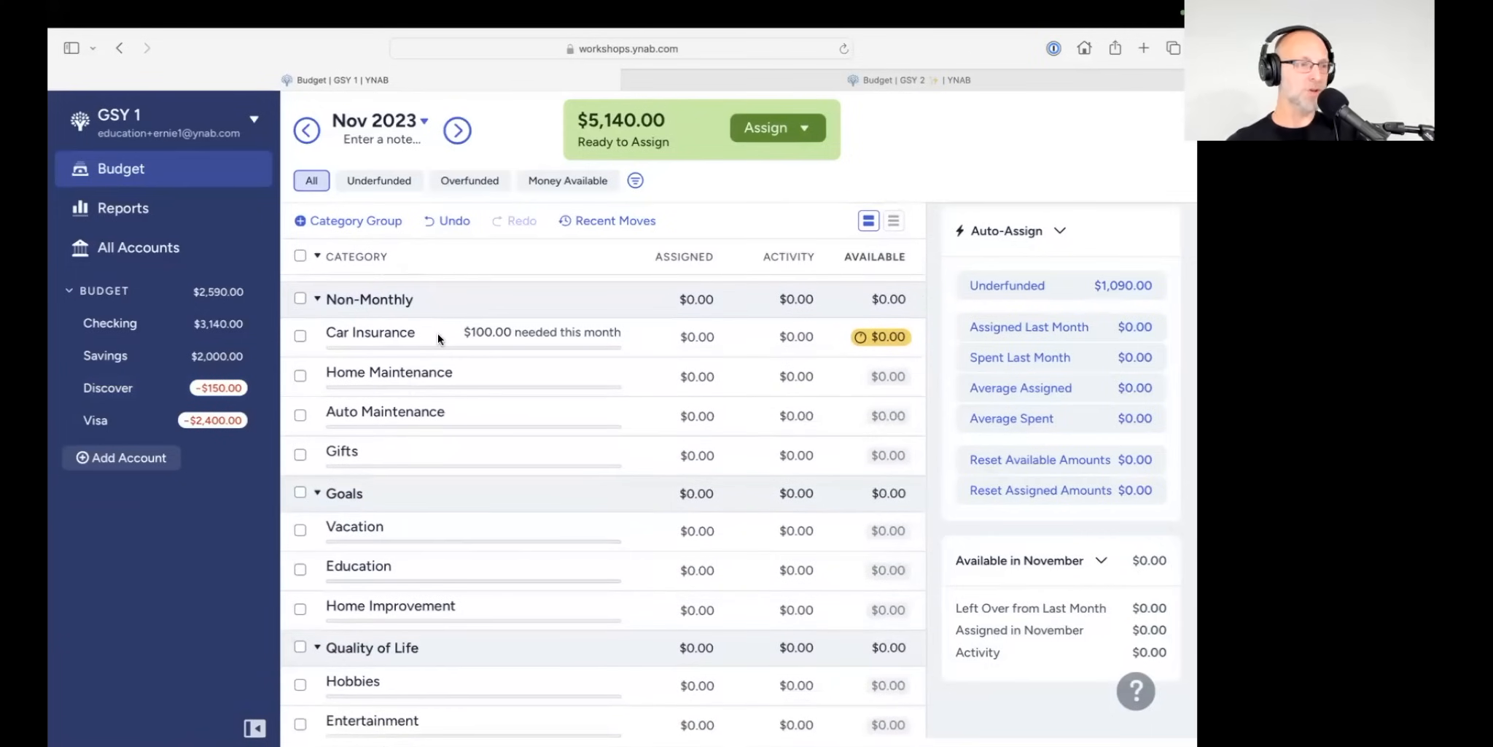
scroll(437, 333, down, 2)
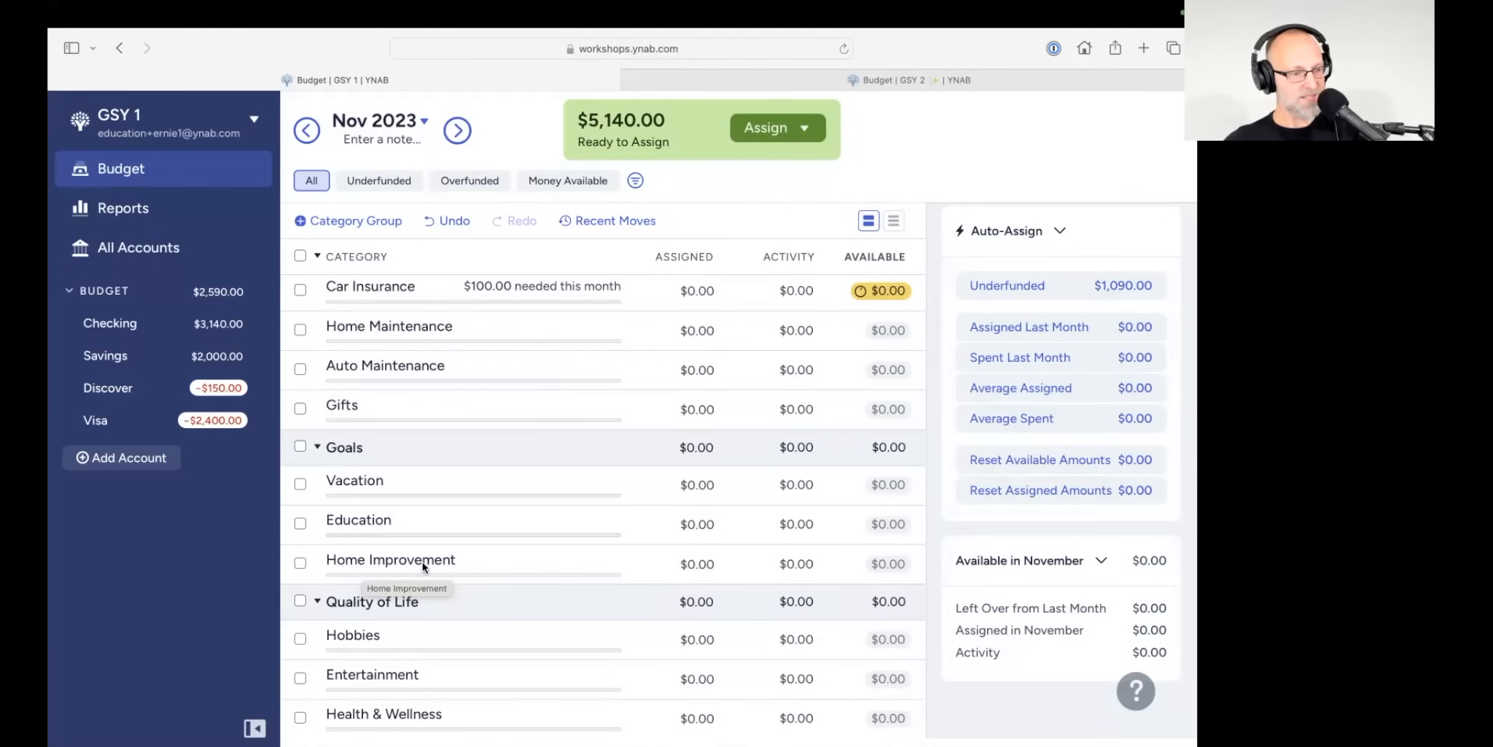
click(353, 561)
click(353, 563)
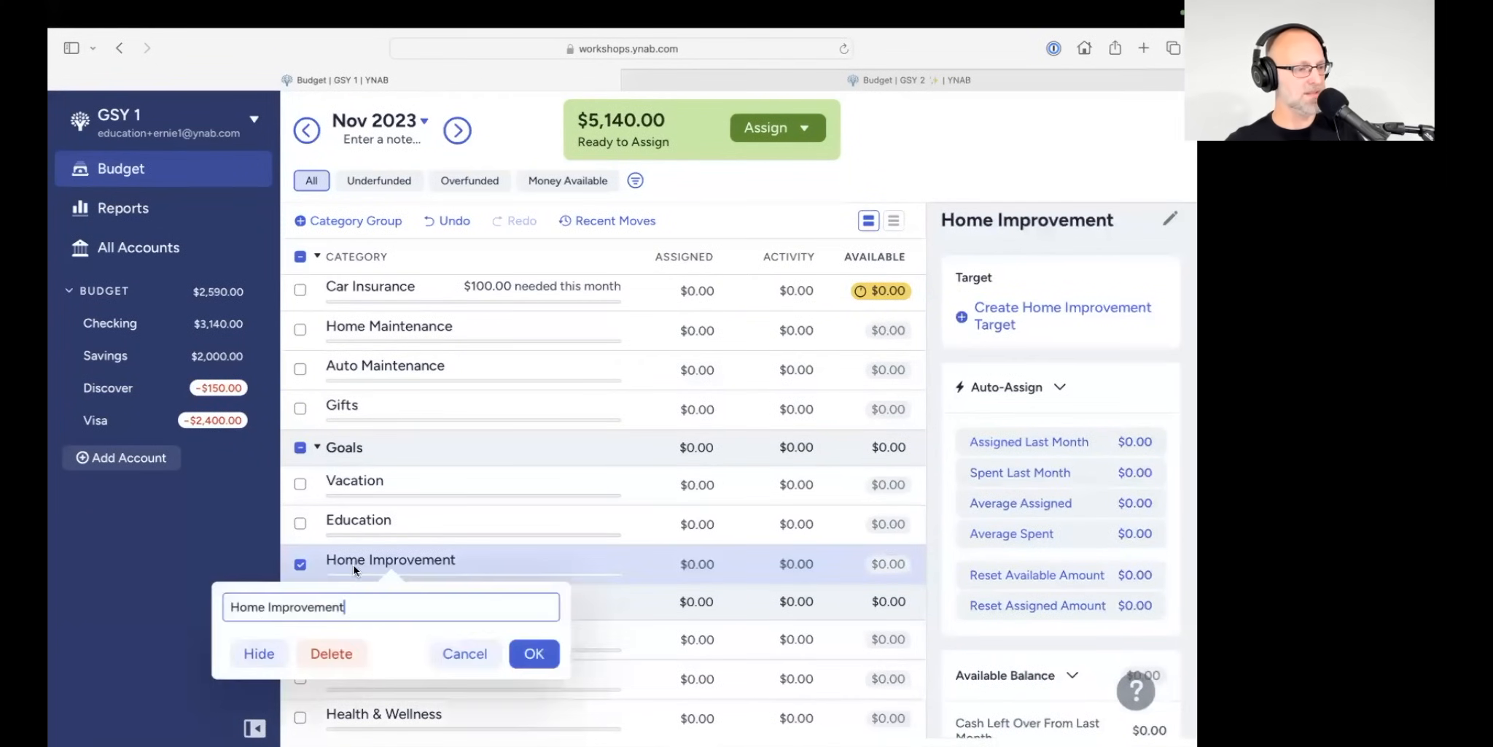
triple_click(360, 604)
text(New Roof)
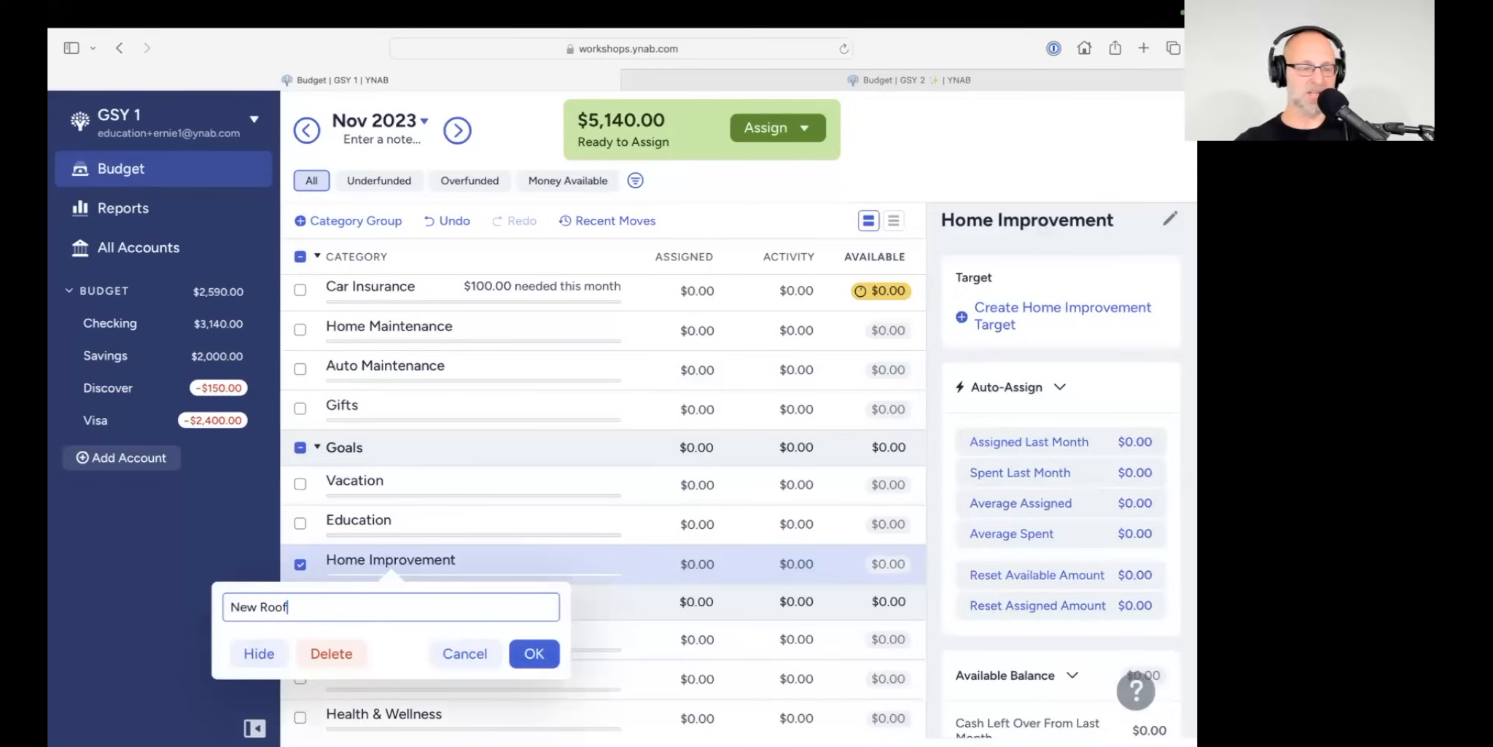
click(532, 652)
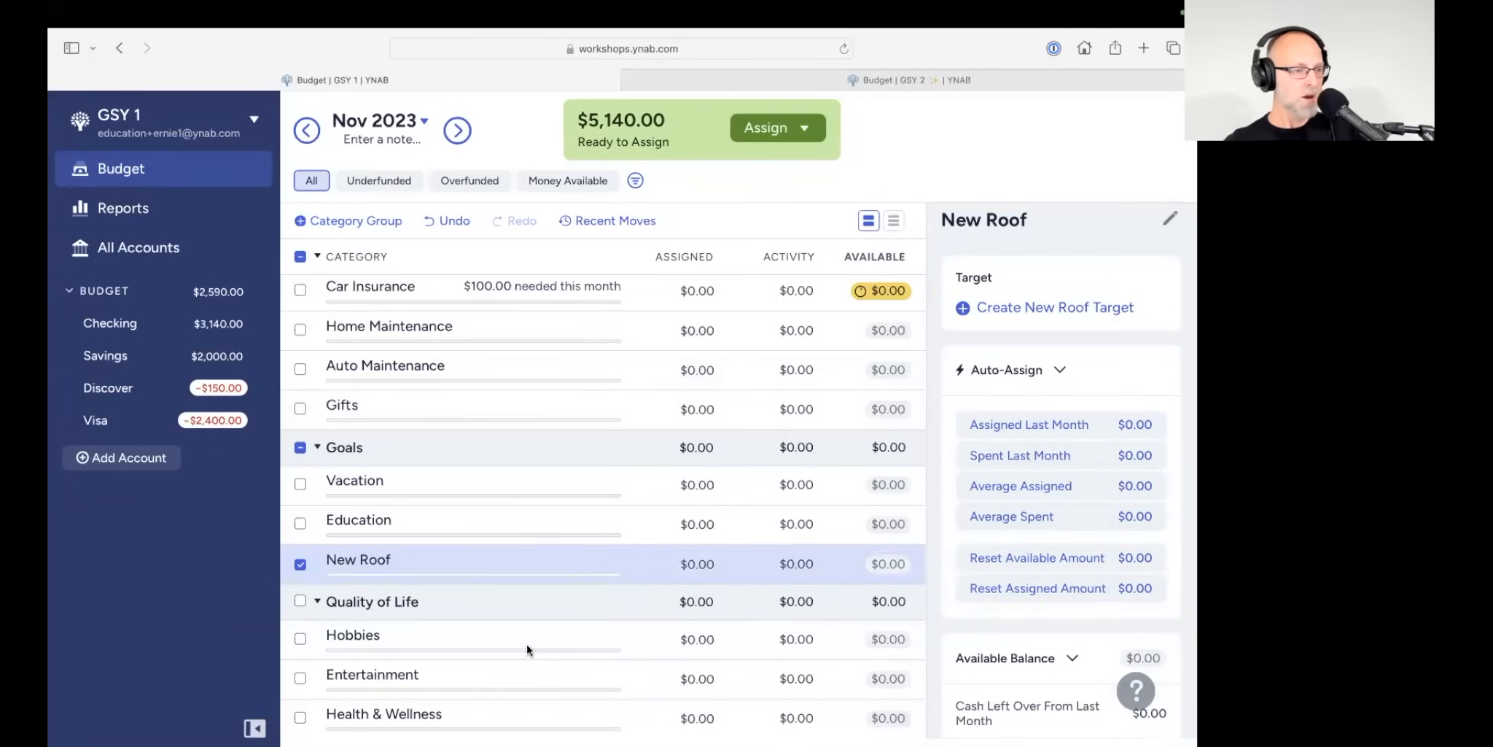
Step: Create a Savings Balance target of $15,000 by June 2027 for the New Roof category and review its funding details
click(1106, 310)
click(1102, 354)
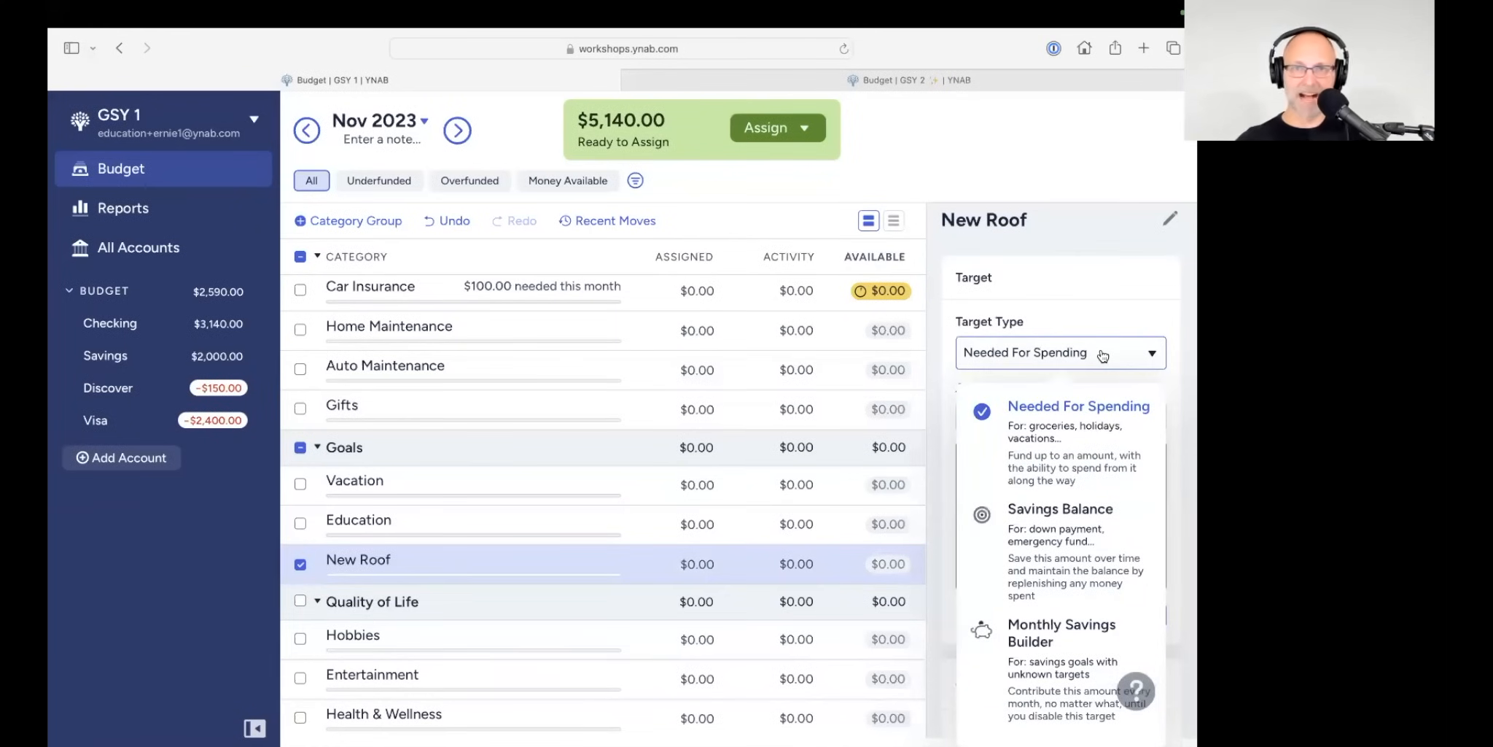
click(1031, 520)
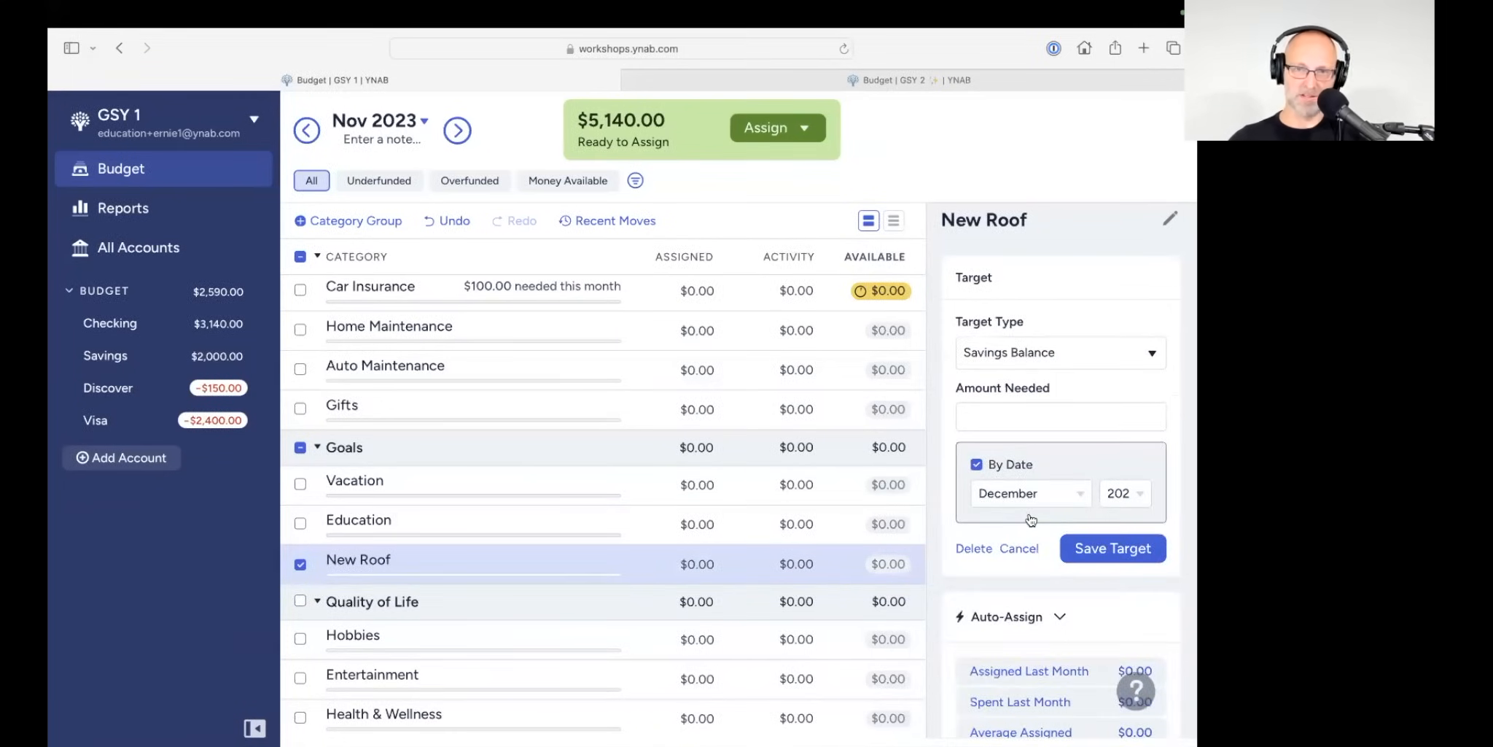
click(1018, 413)
text(15000)
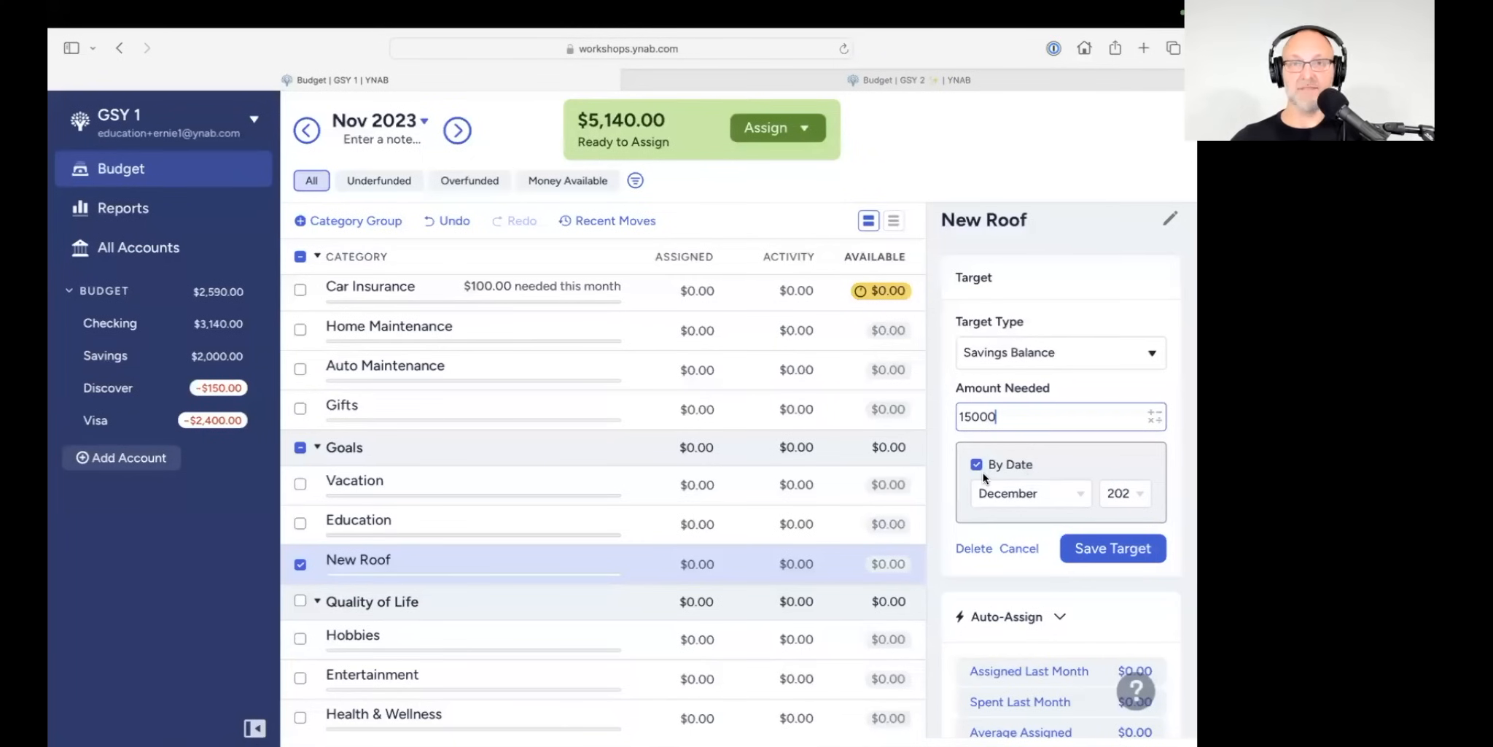
click(1005, 492)
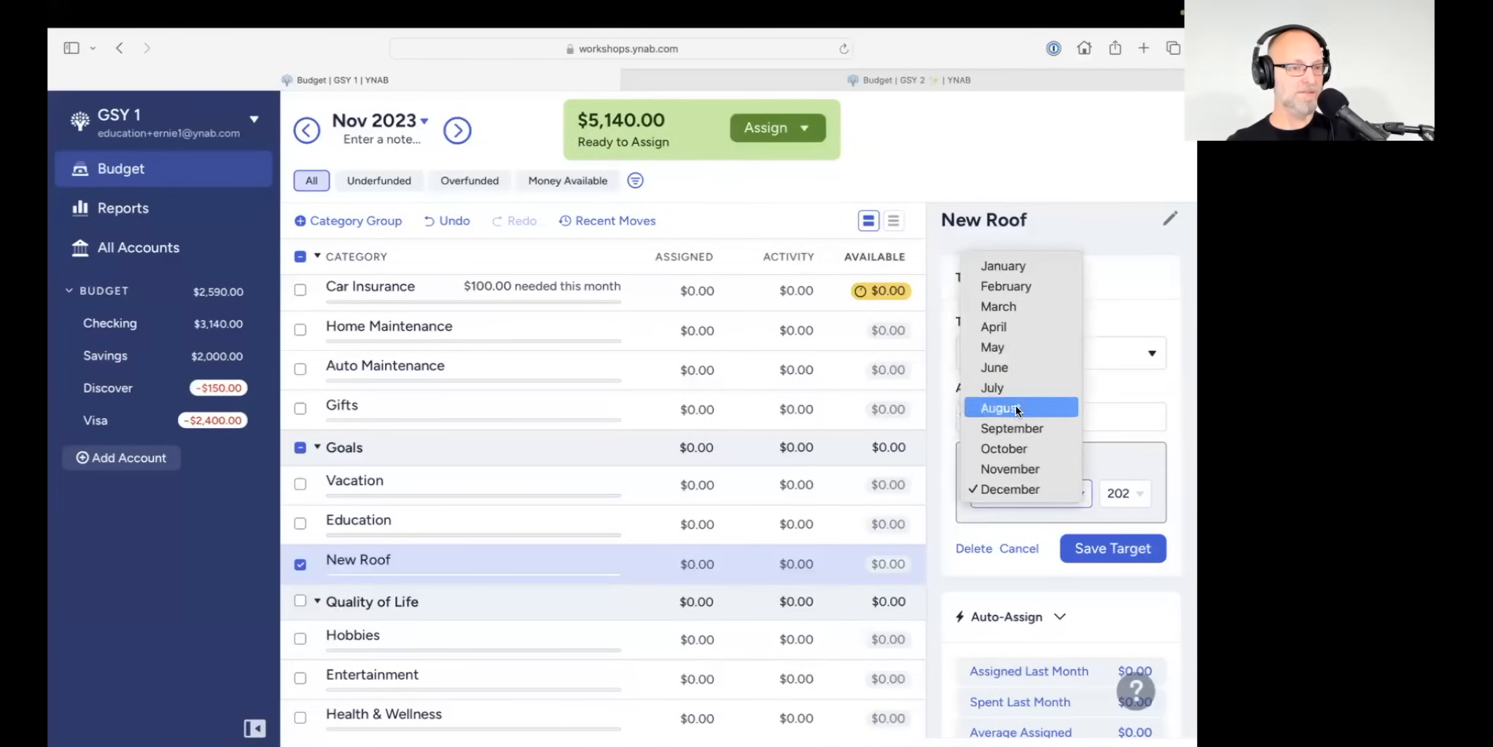
click(1005, 369)
click(1138, 492)
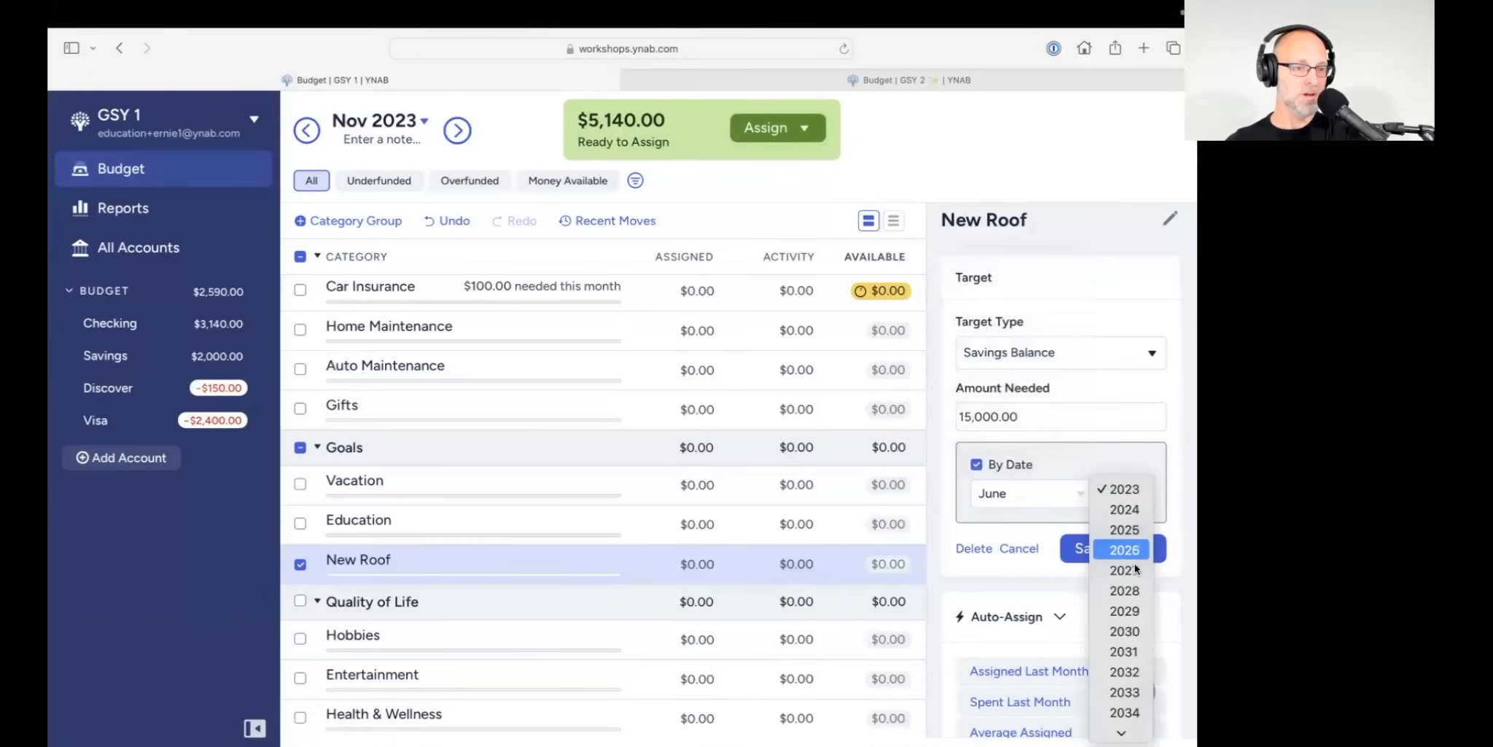
click(1133, 568)
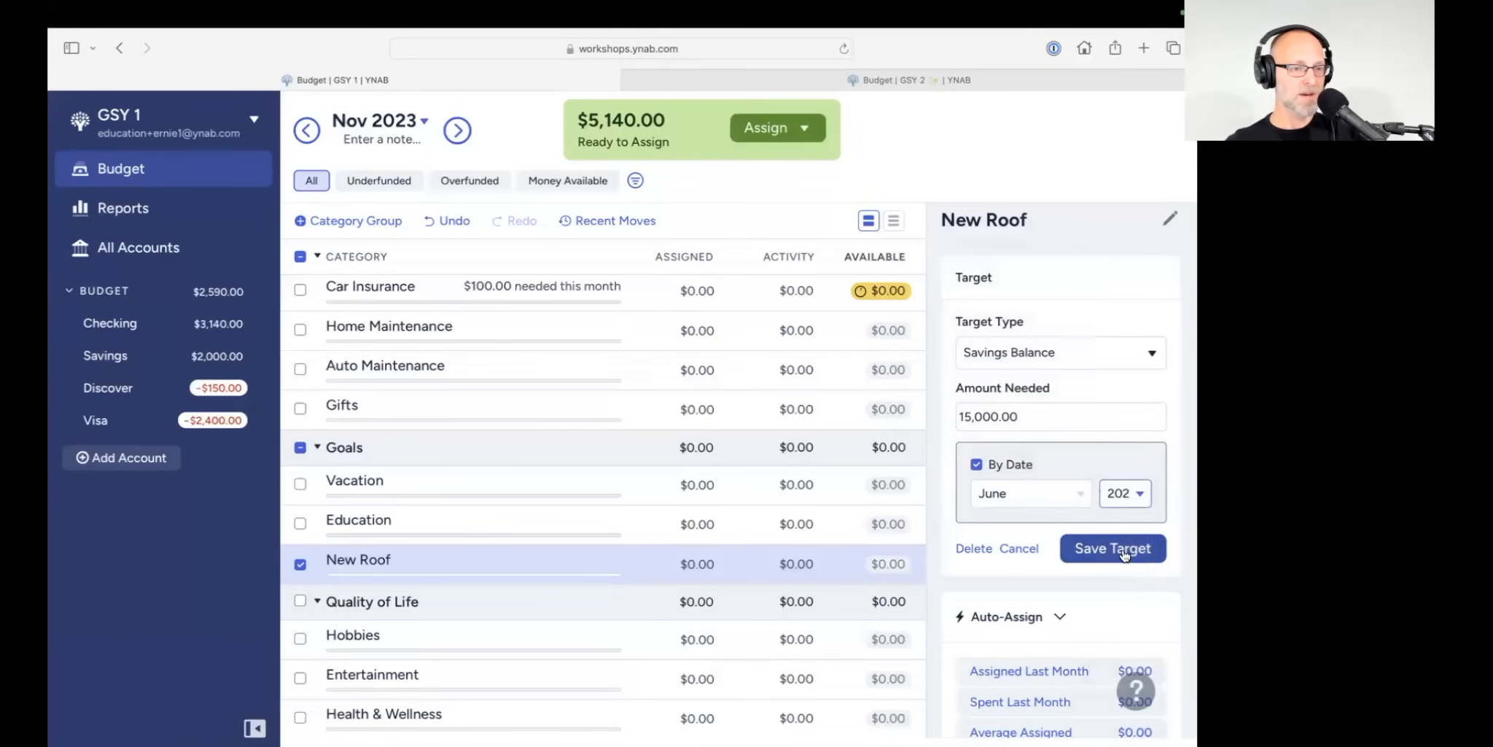
click(1132, 553)
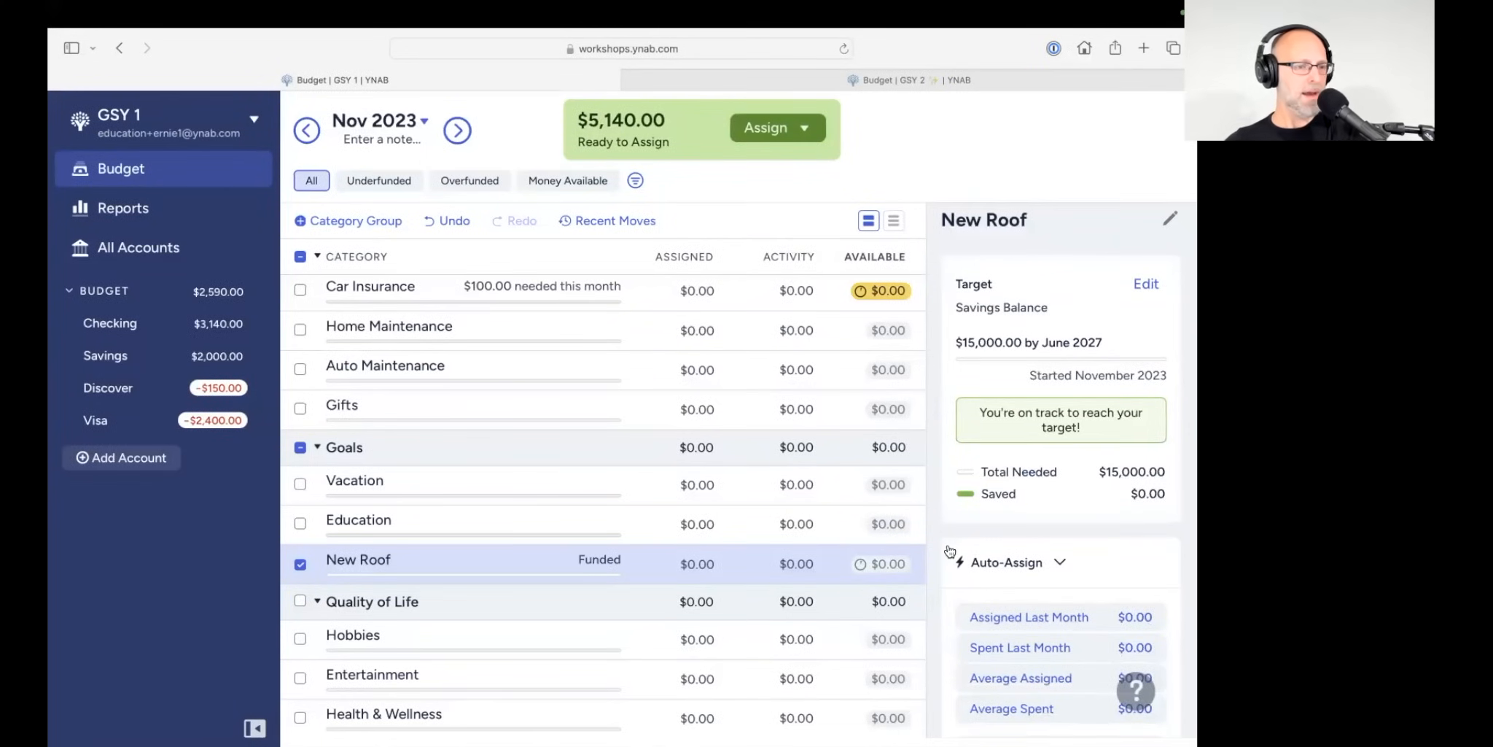
scroll(950, 550, down, 1)
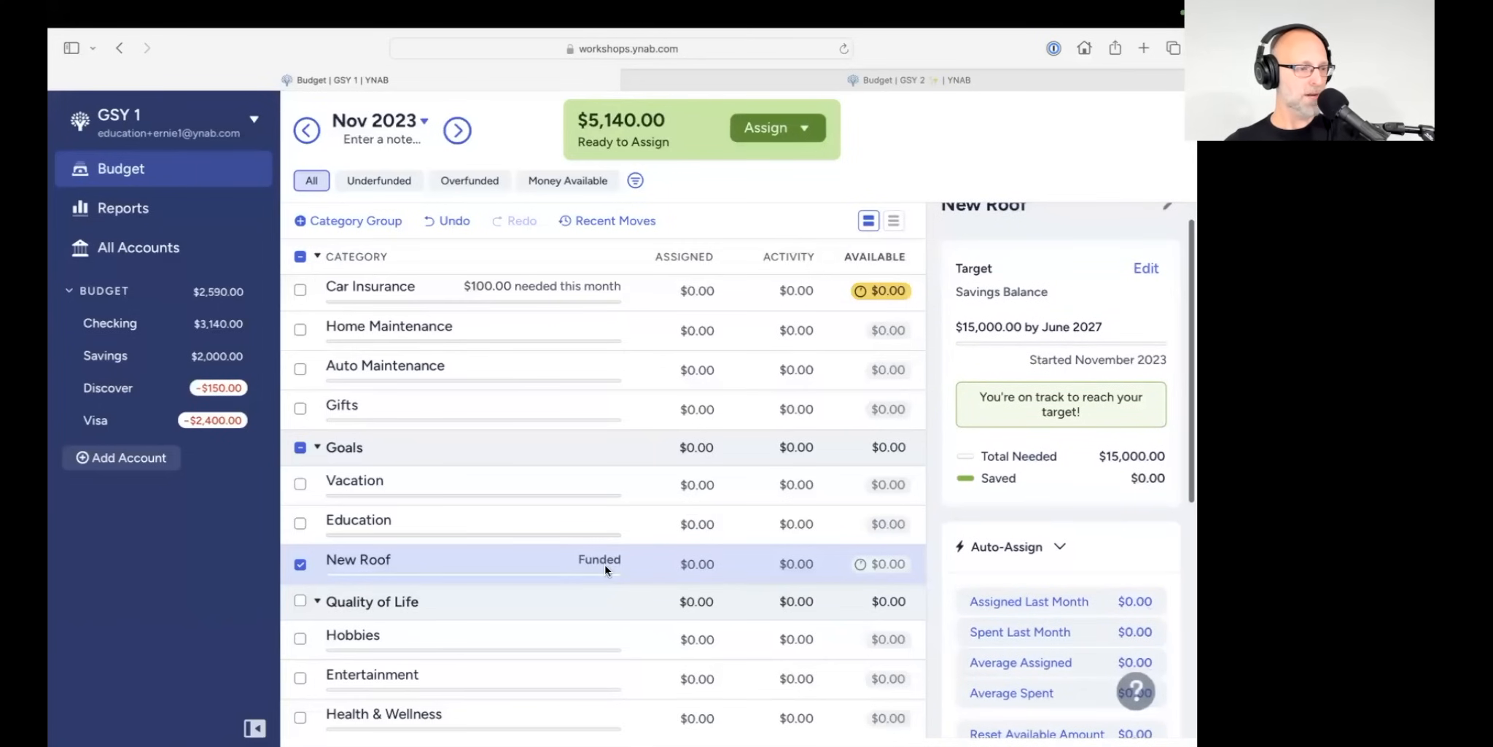
scroll(602, 565, up, 1)
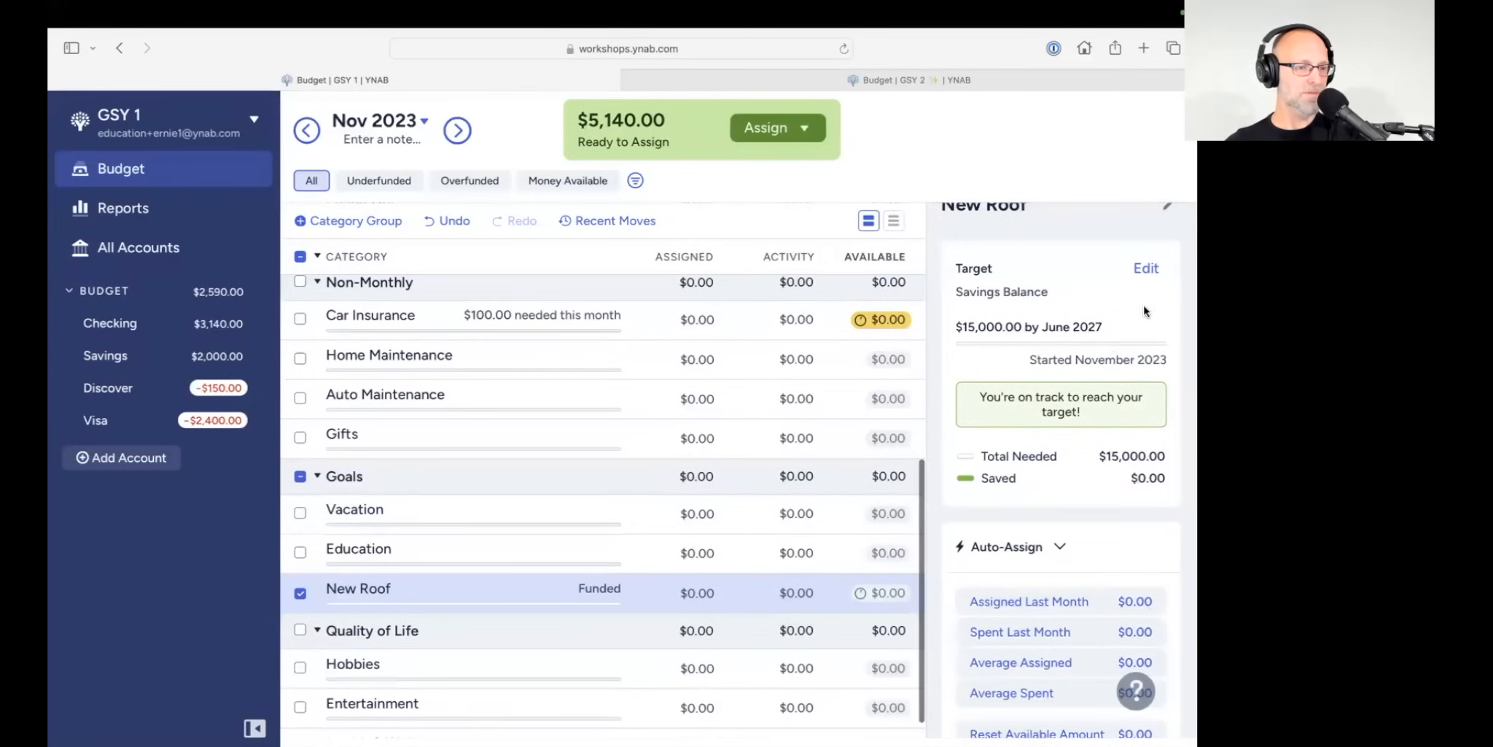
Step: Save the New Roof savings target again with its year kept at 2027
click(1147, 269)
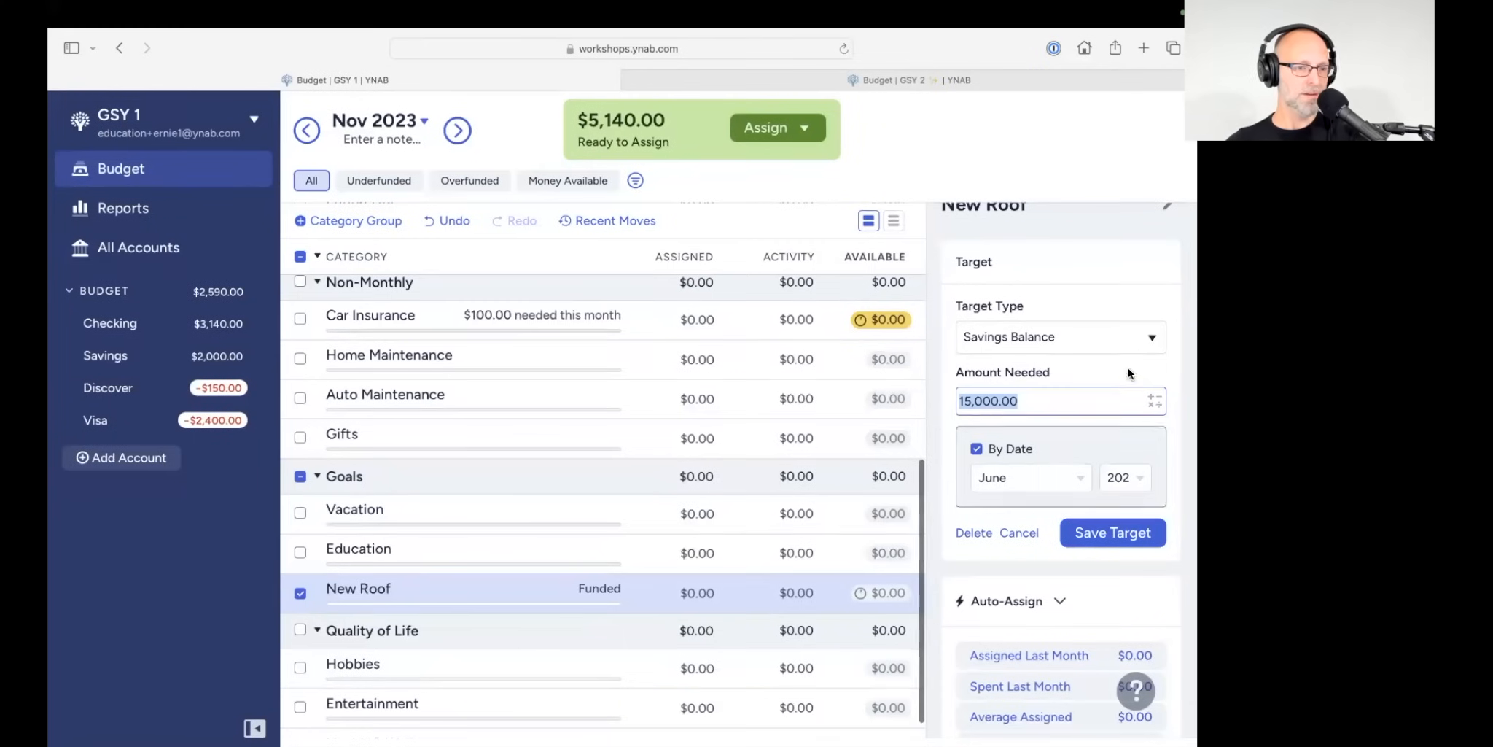
click(1139, 491)
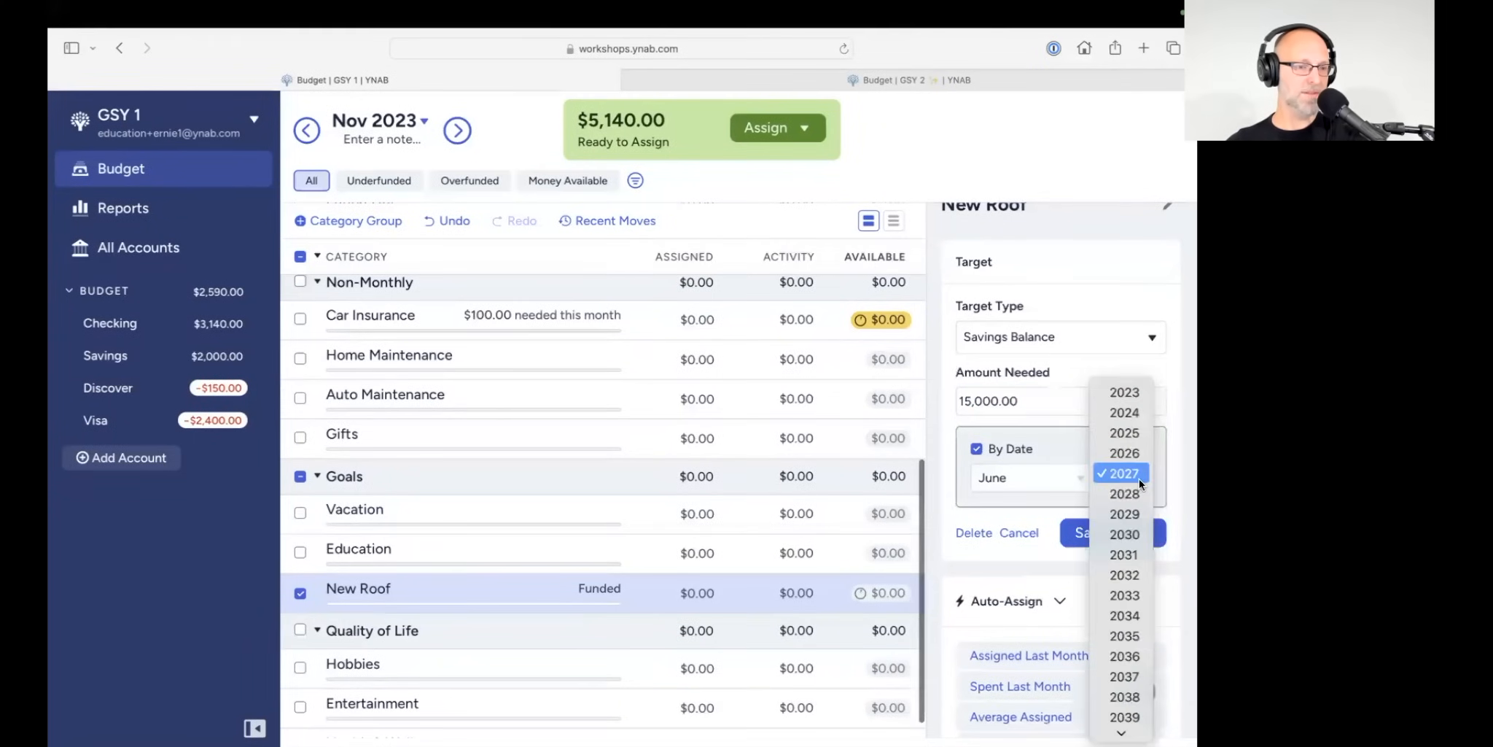
click(1137, 479)
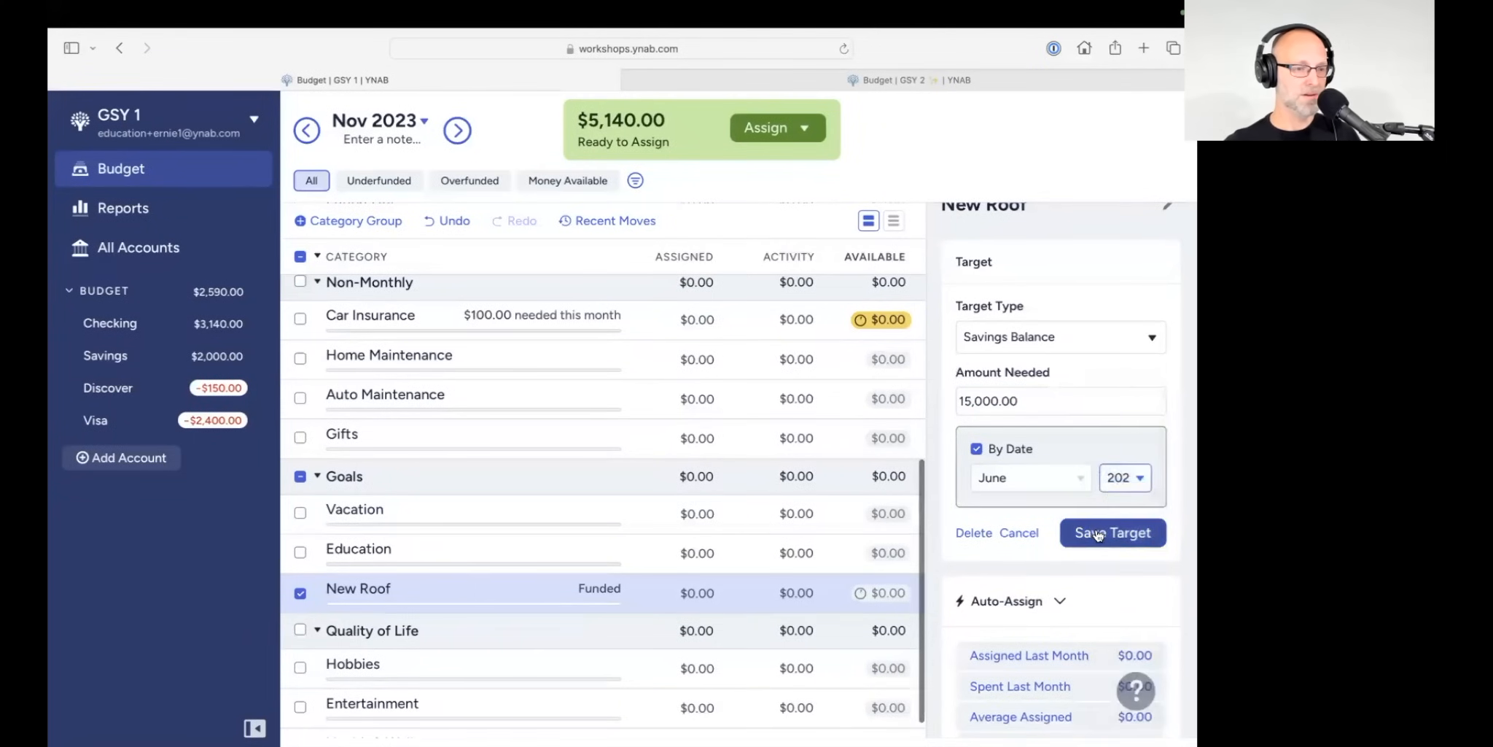
click(1097, 533)
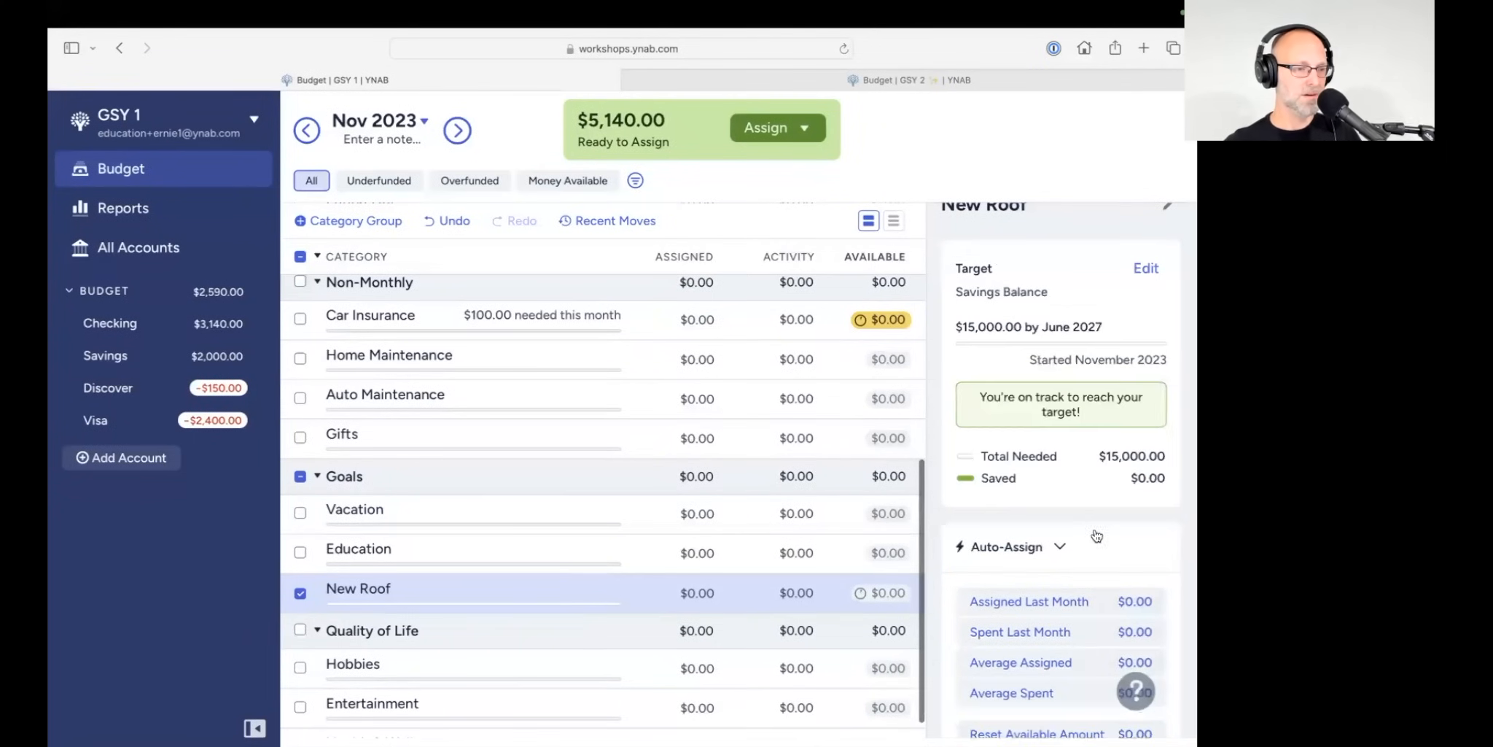
Step: Delete the New Roof target and start a new Savings Balance target of $15,000 for the same category
click(1146, 267)
click(977, 533)
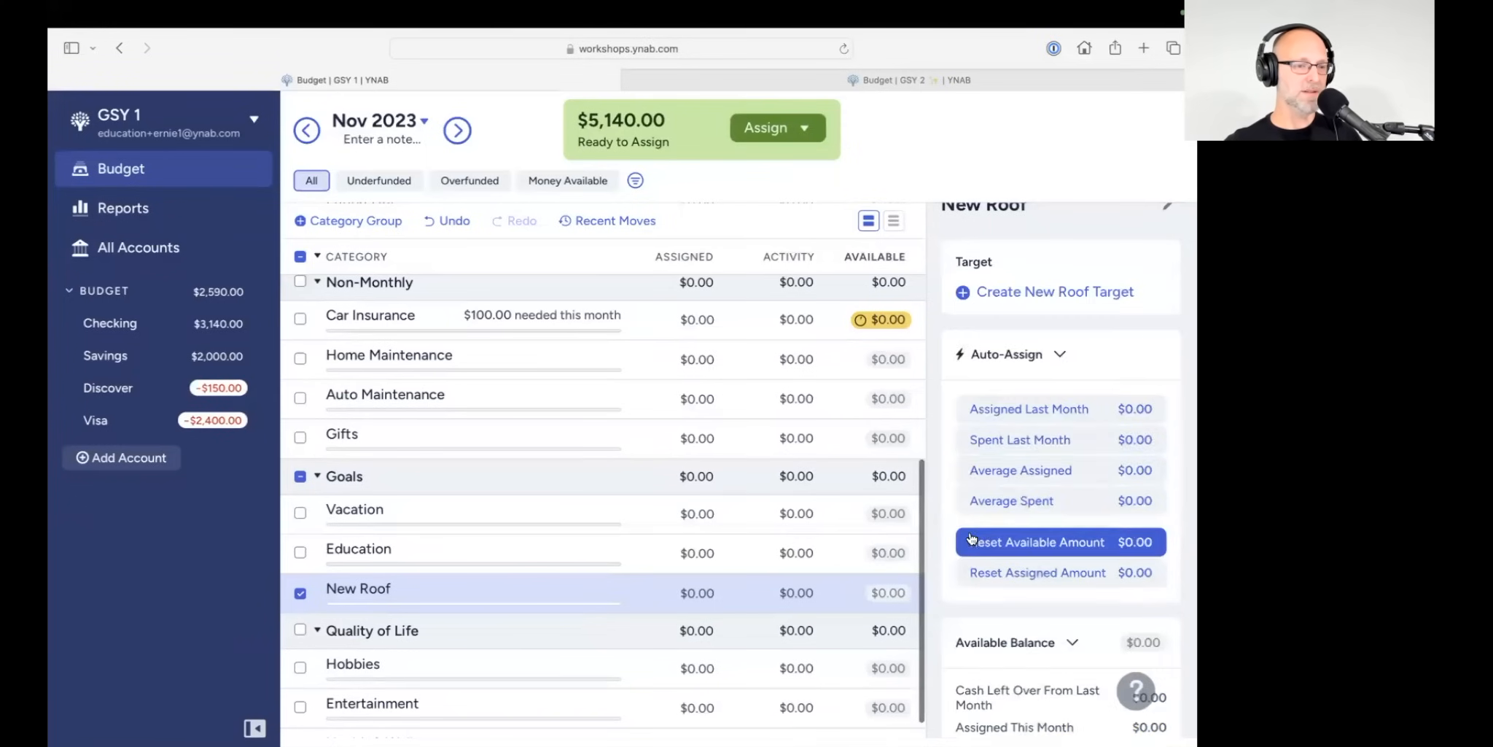
click(1055, 293)
click(1053, 337)
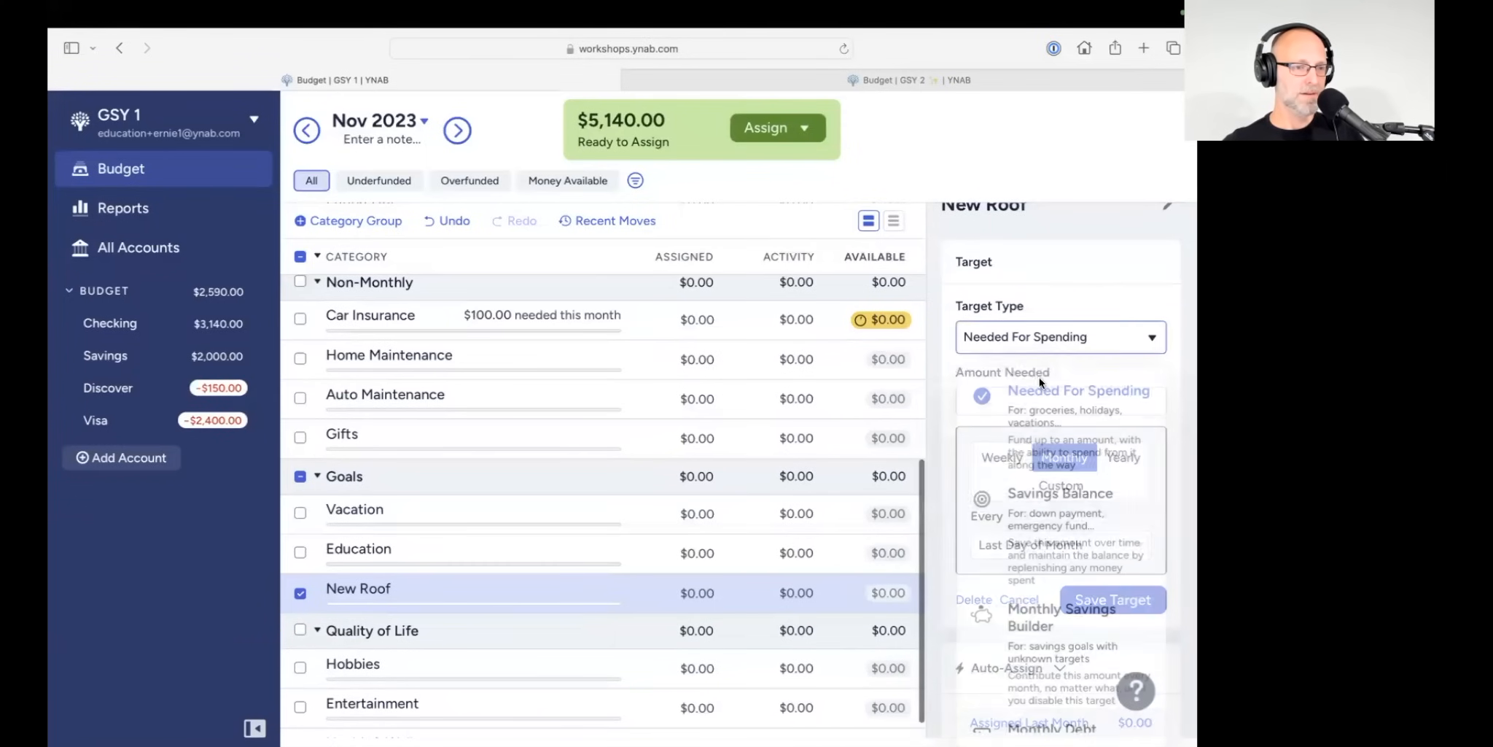
click(1035, 492)
text(1)
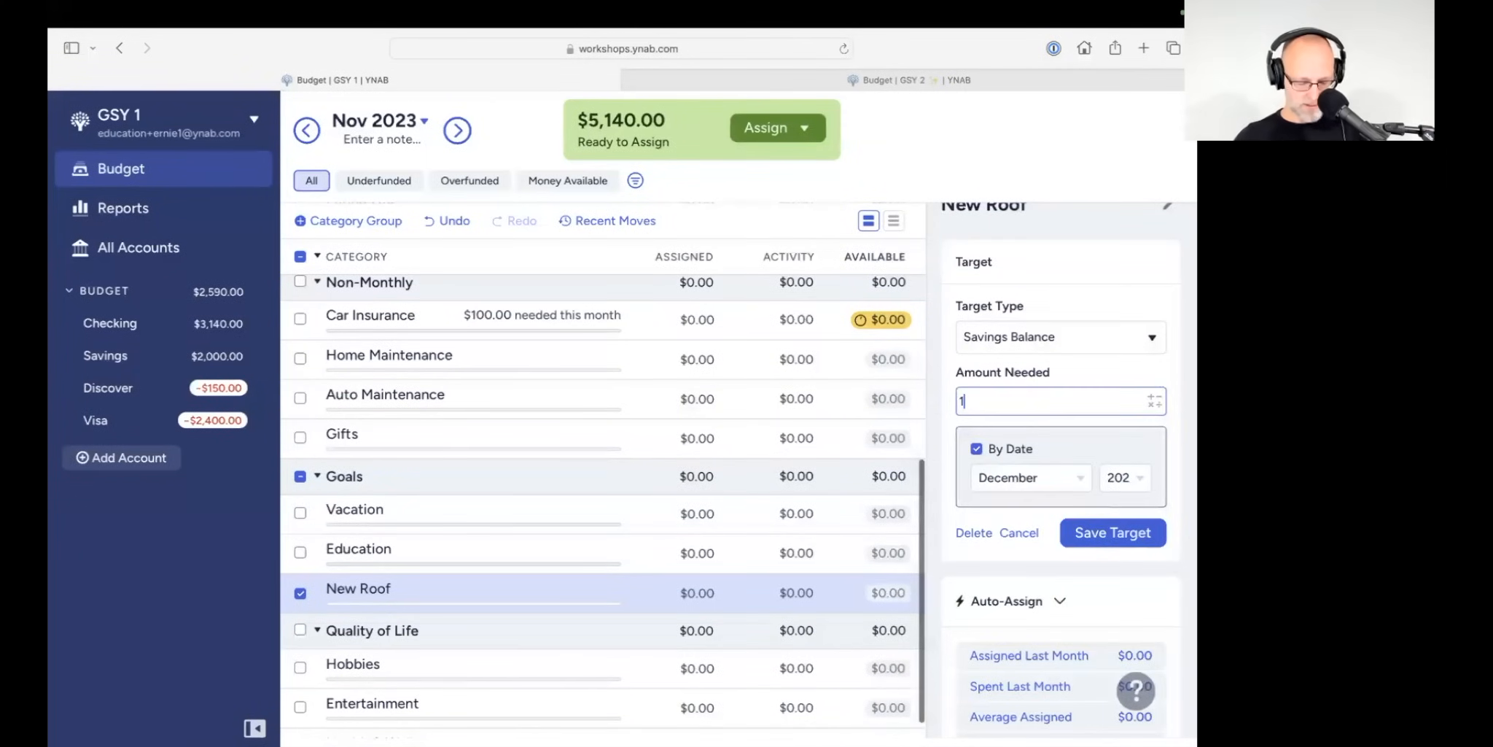
text(5000)
Step: Save the New Roof target with a June 2027 date and deselect the category
click(1040, 474)
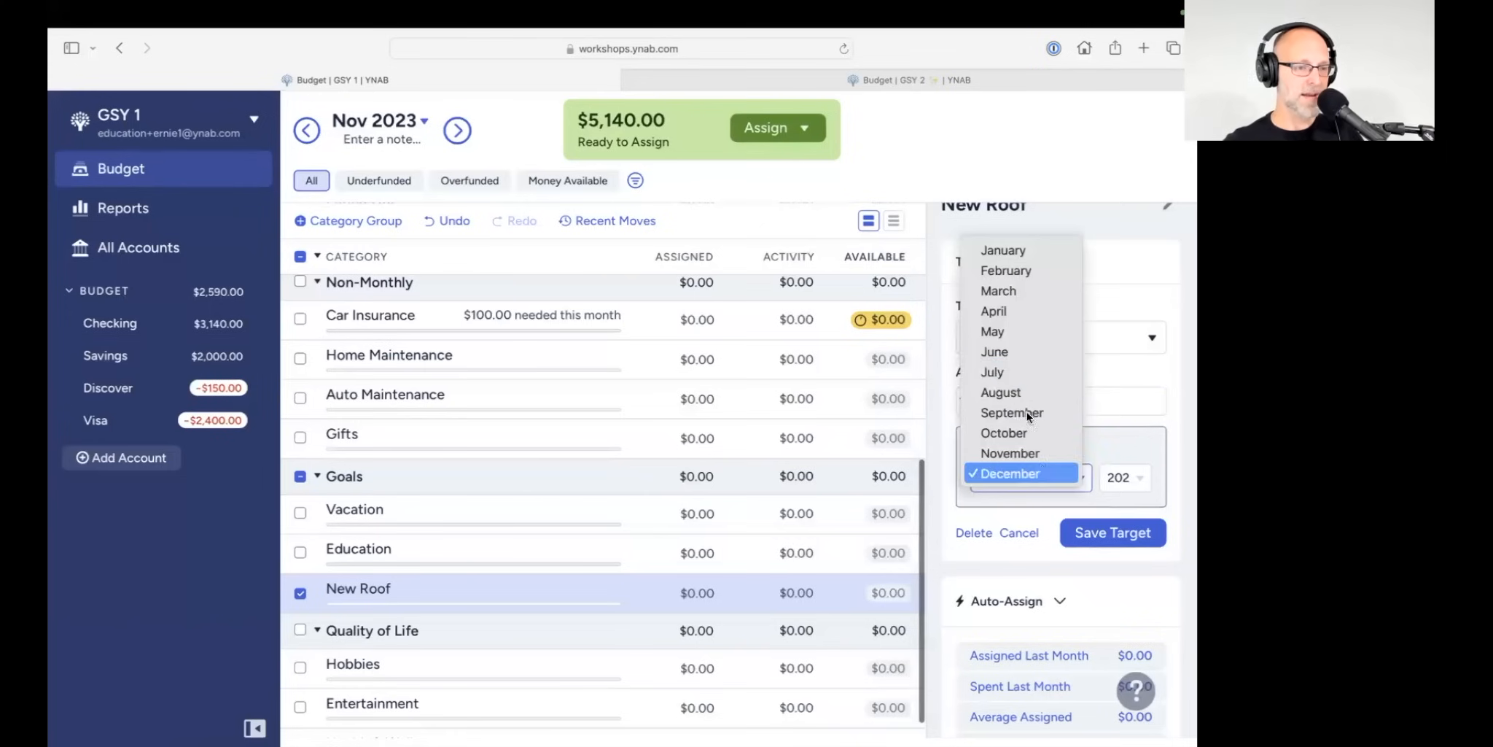
click(1006, 351)
click(1126, 477)
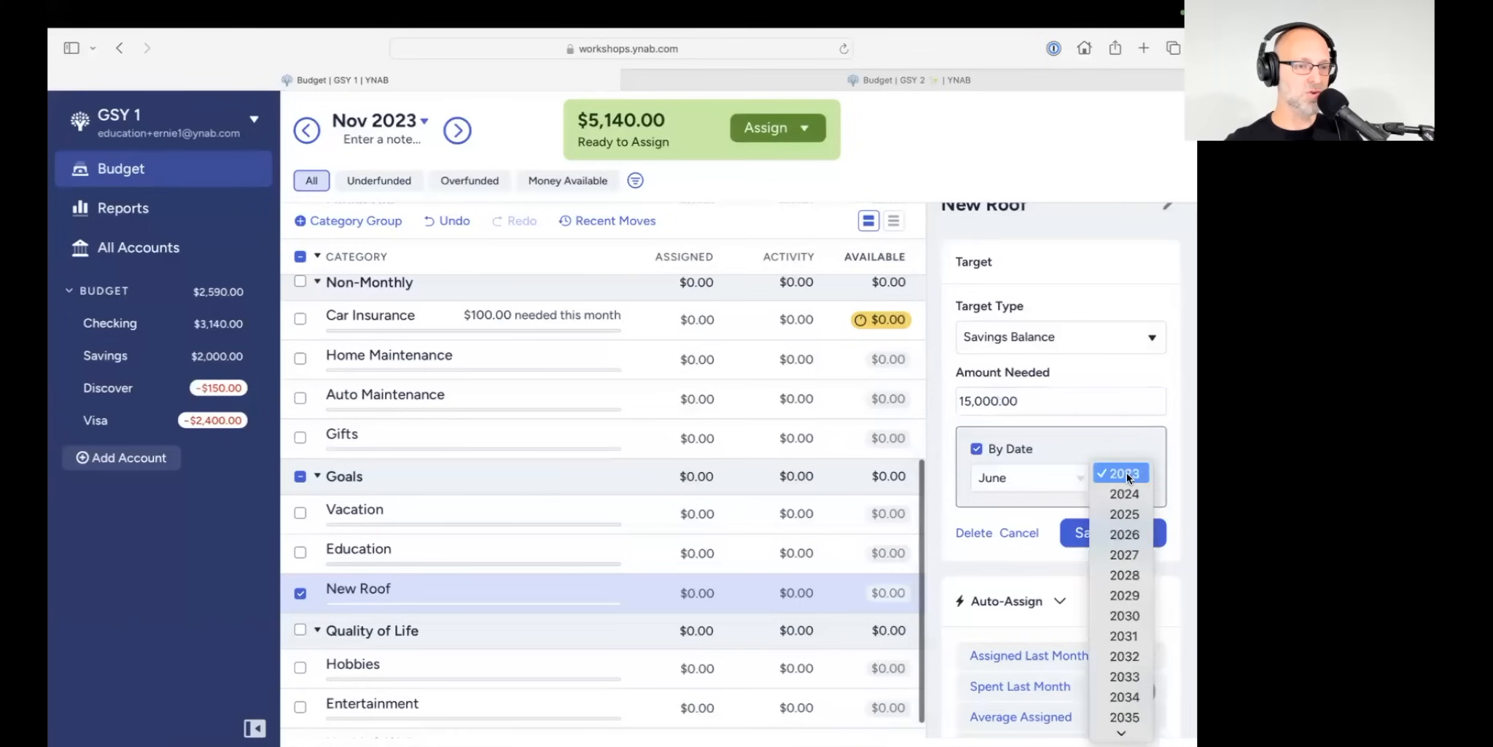
click(1126, 554)
click(1121, 533)
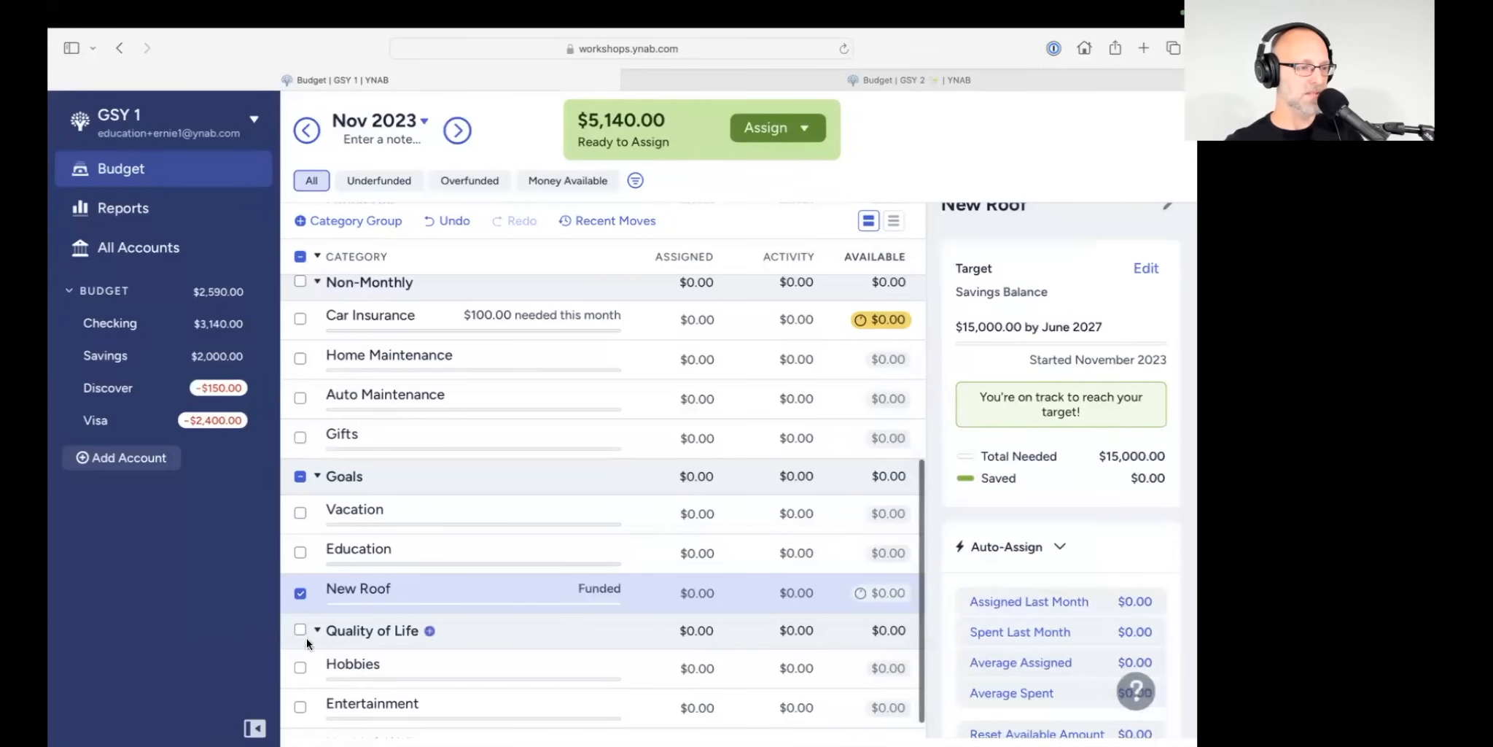
click(301, 592)
Step: Examine the New Roof category's funding status in November and December 2023, and return to the current month
scroll(544, 587, down, 1)
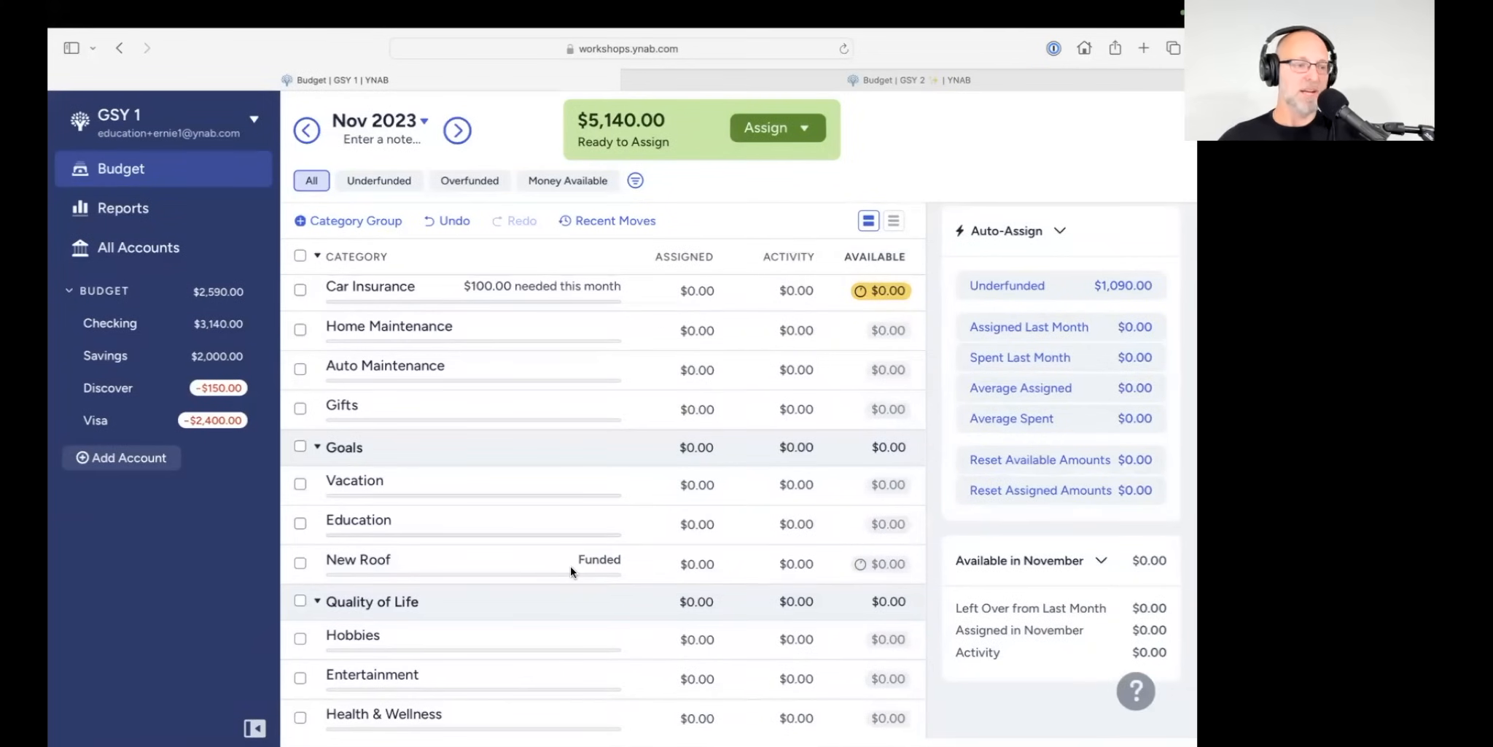
scroll(570, 566, up, 2)
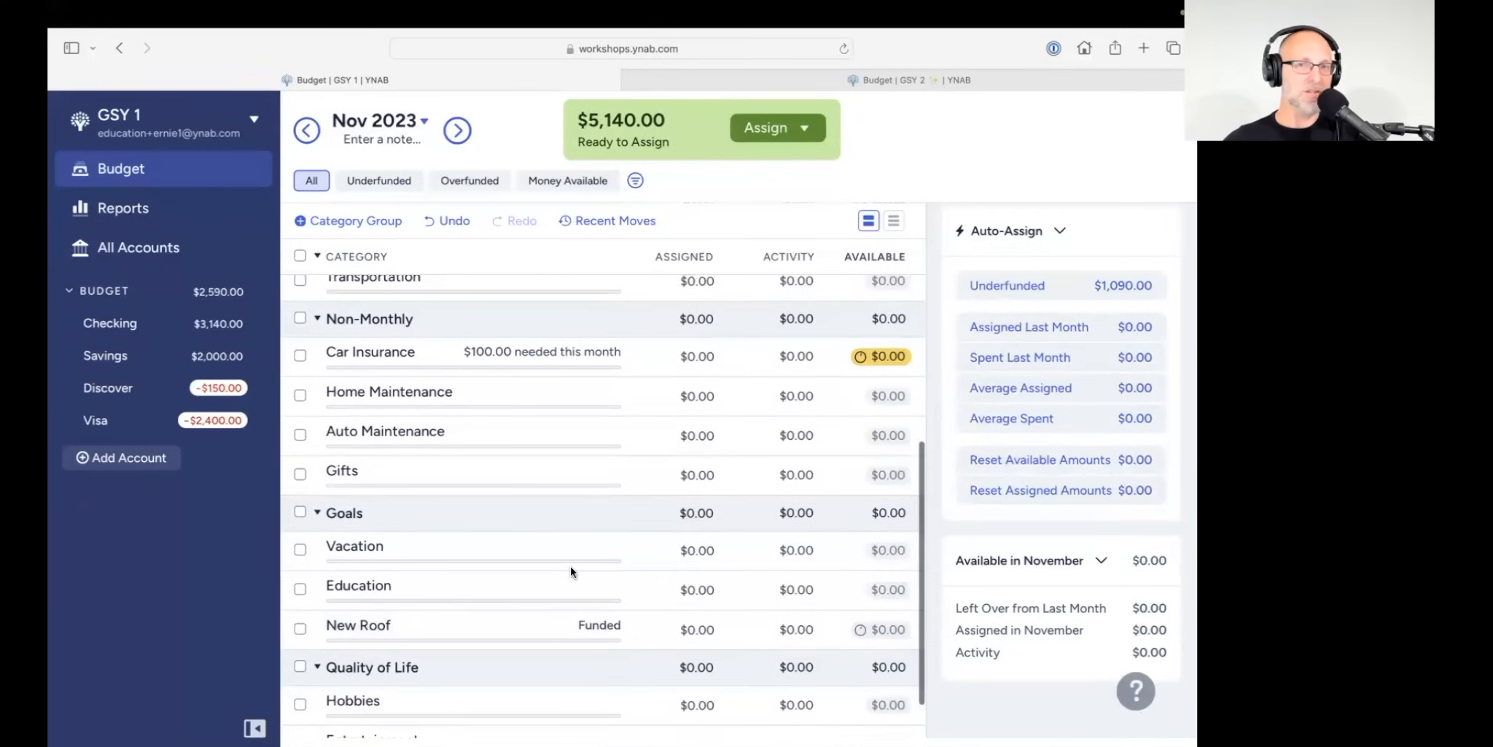
scroll(940, 390, up, 1)
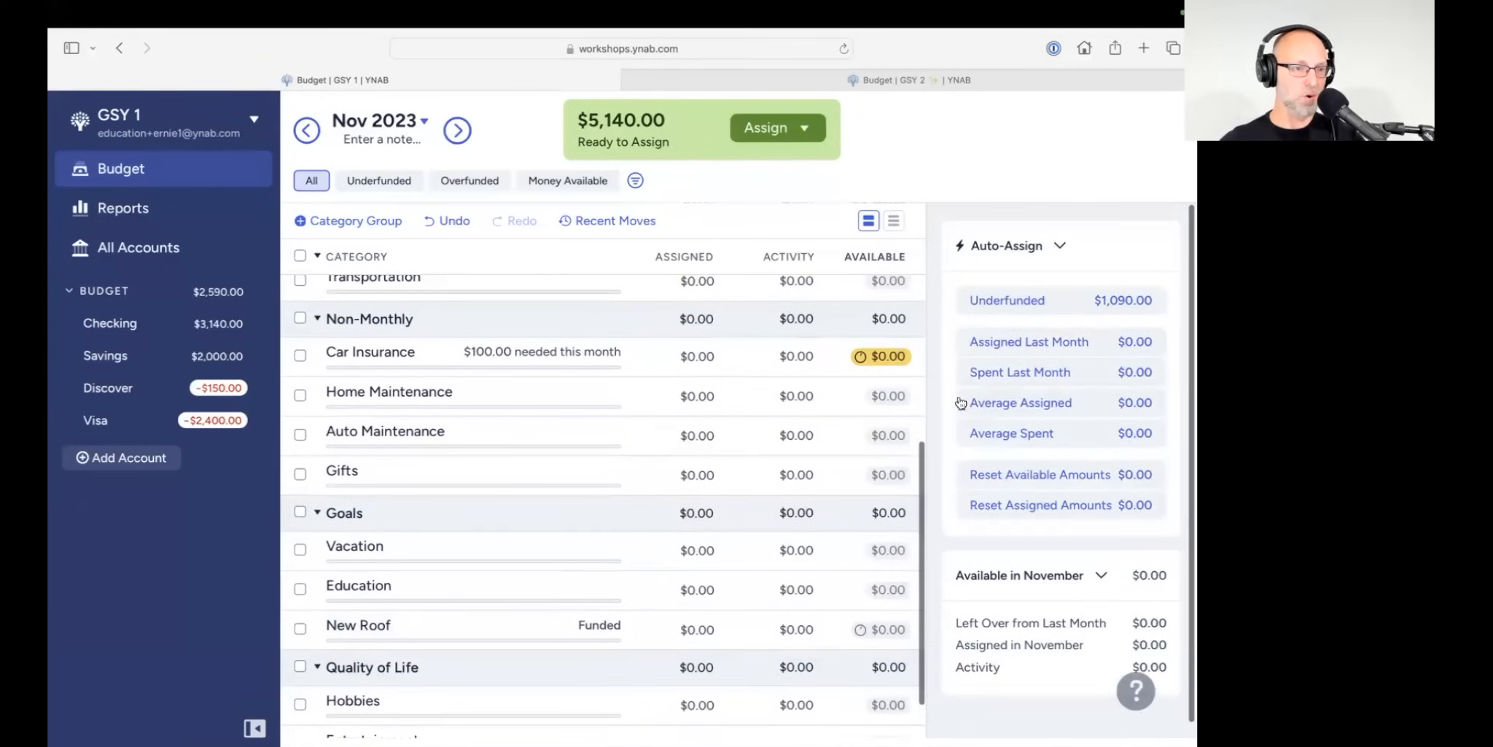
click(302, 629)
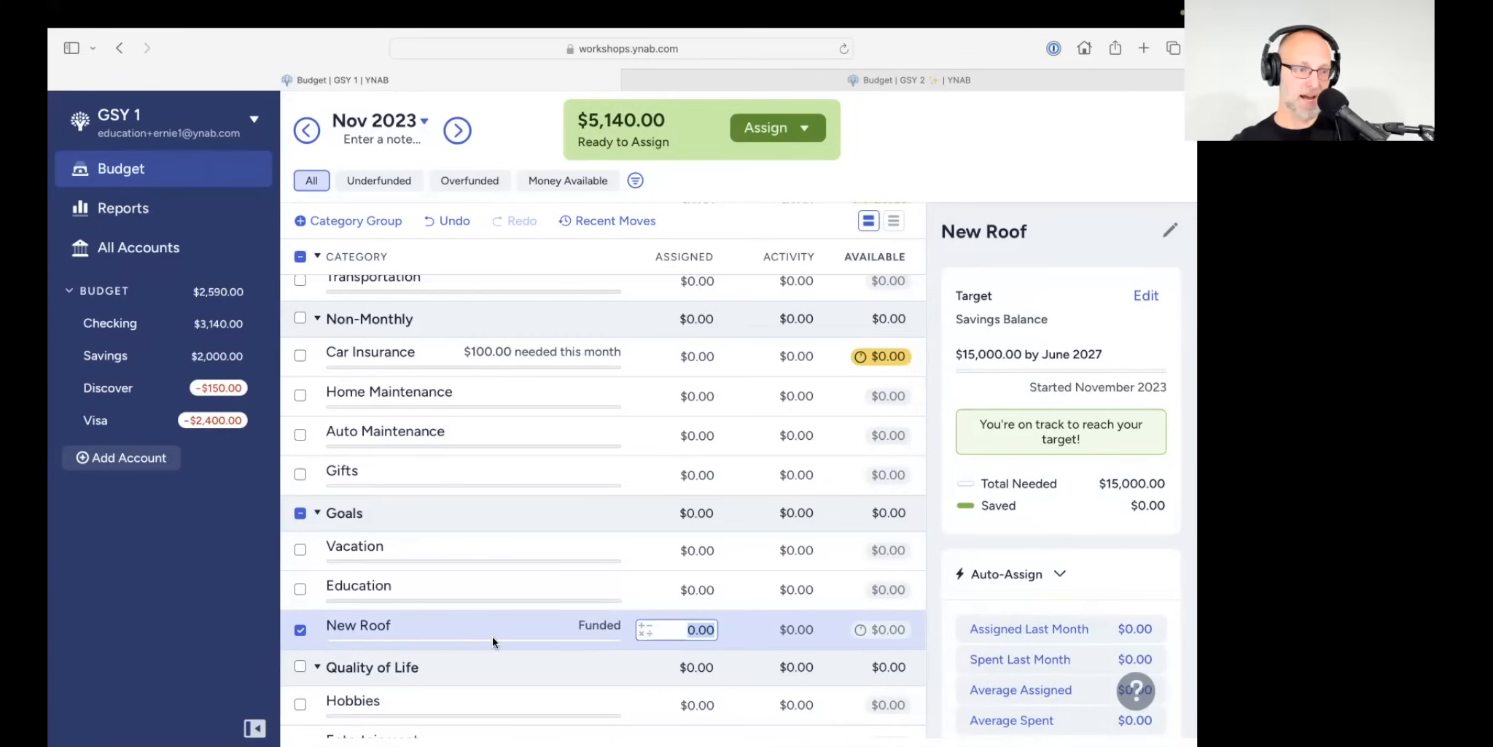
click(458, 130)
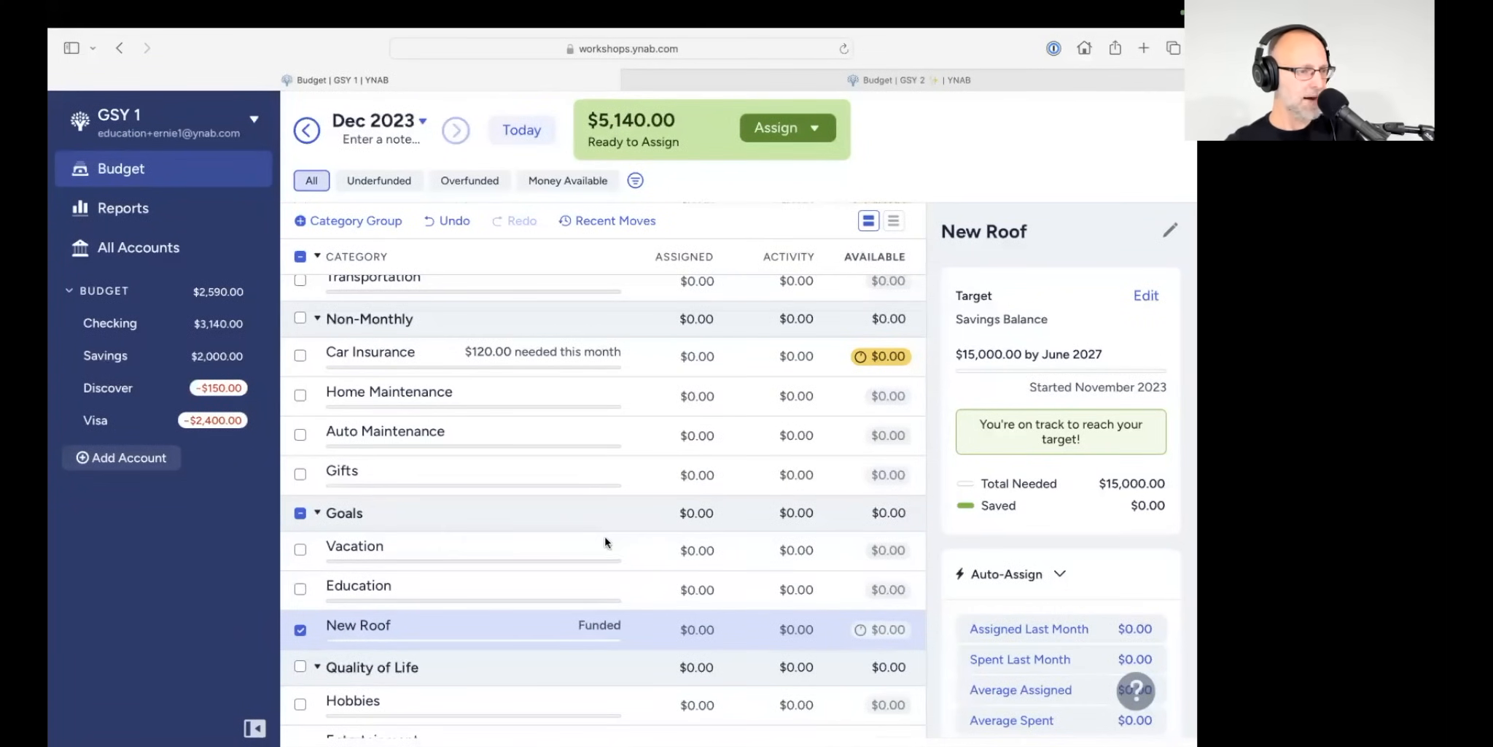
click(299, 630)
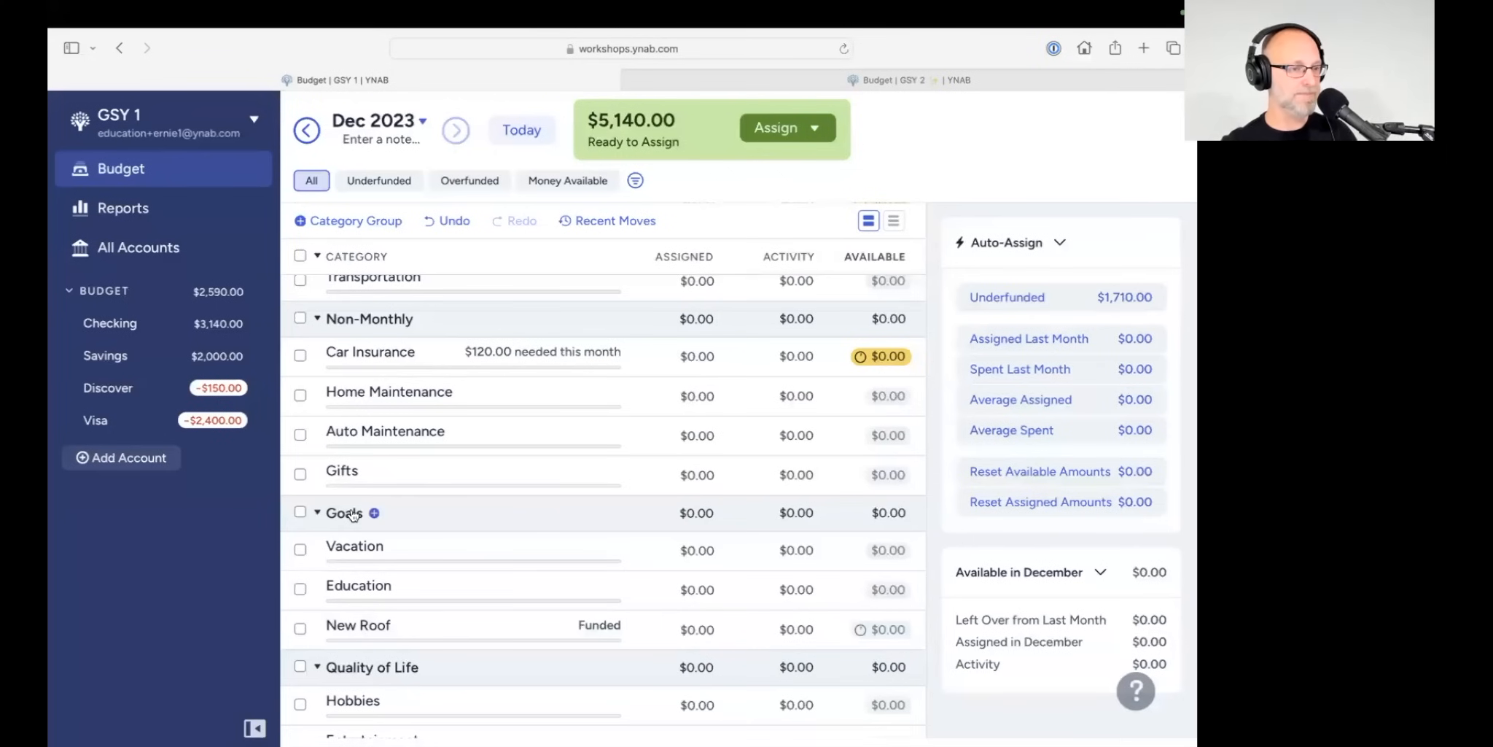
click(536, 133)
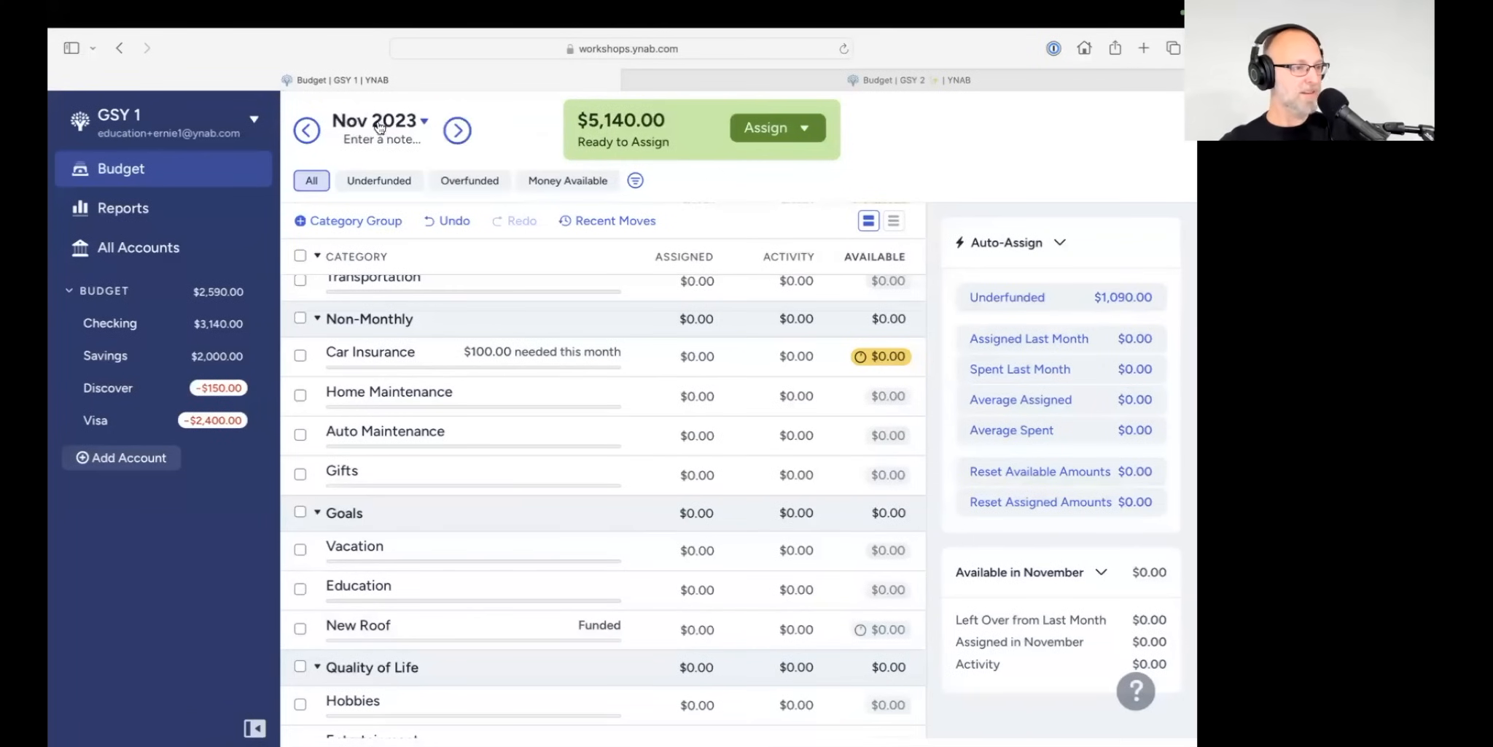
Step: Create a Monthly Savings Builder target of $100 for the Auto Maintenance category and deselect it
scroll(588, 555, up, 3)
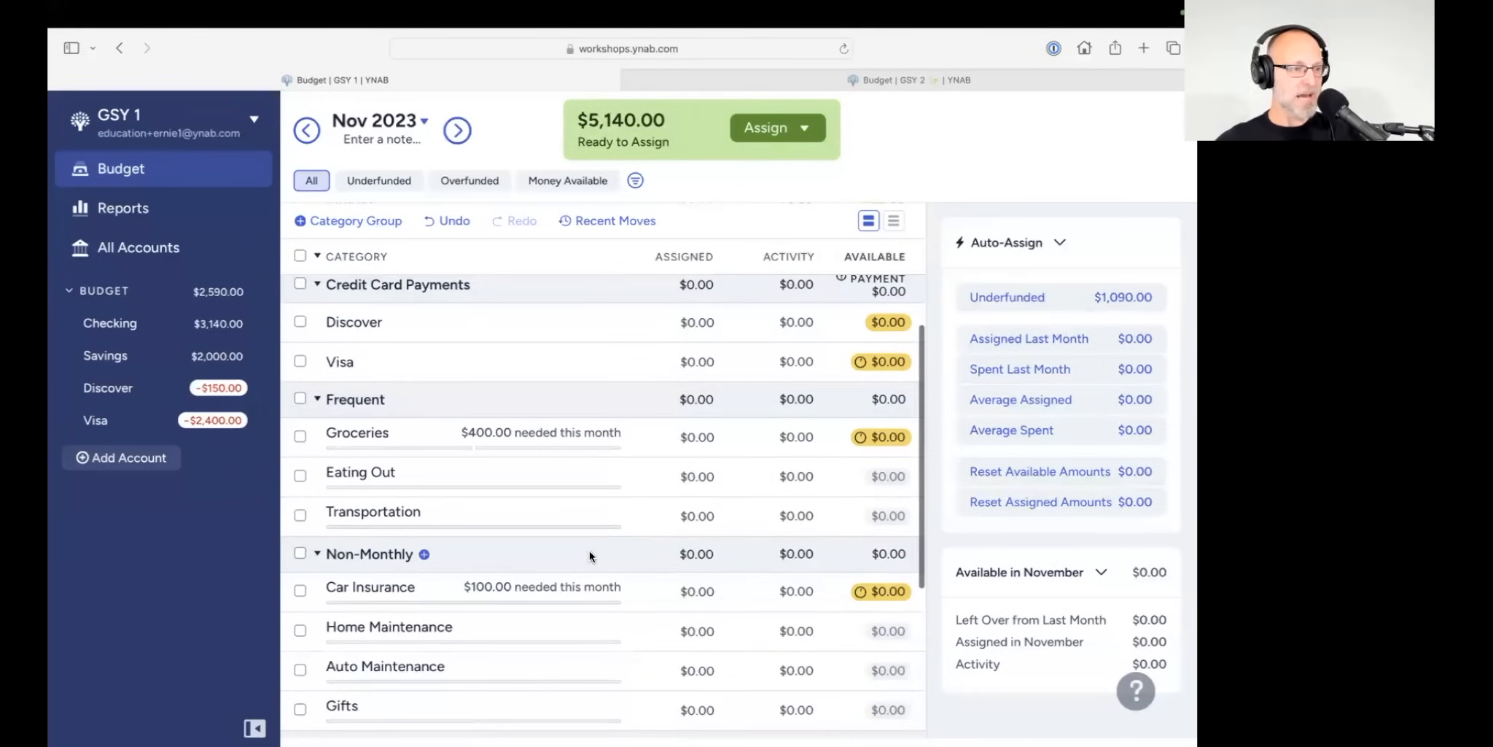
scroll(592, 552, down, 3)
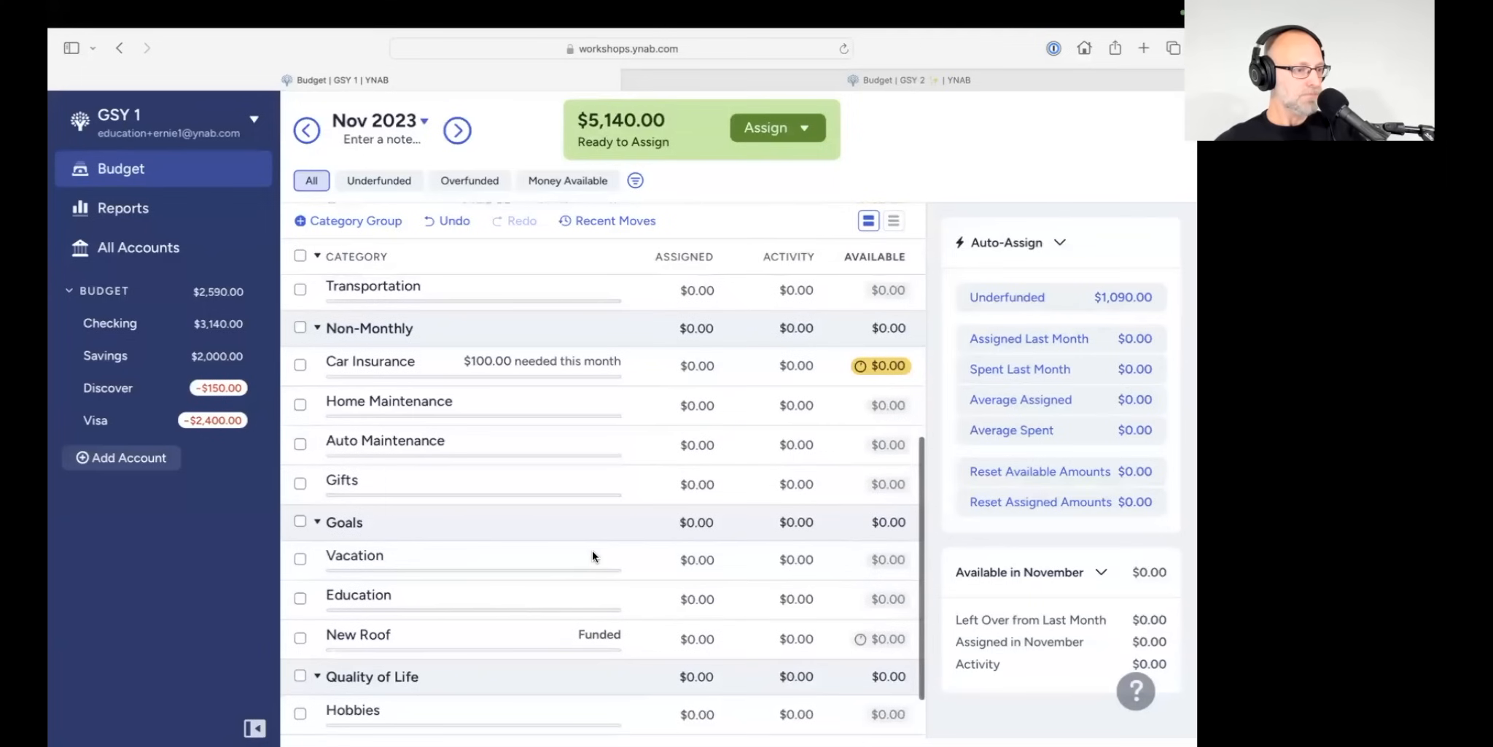
click(309, 444)
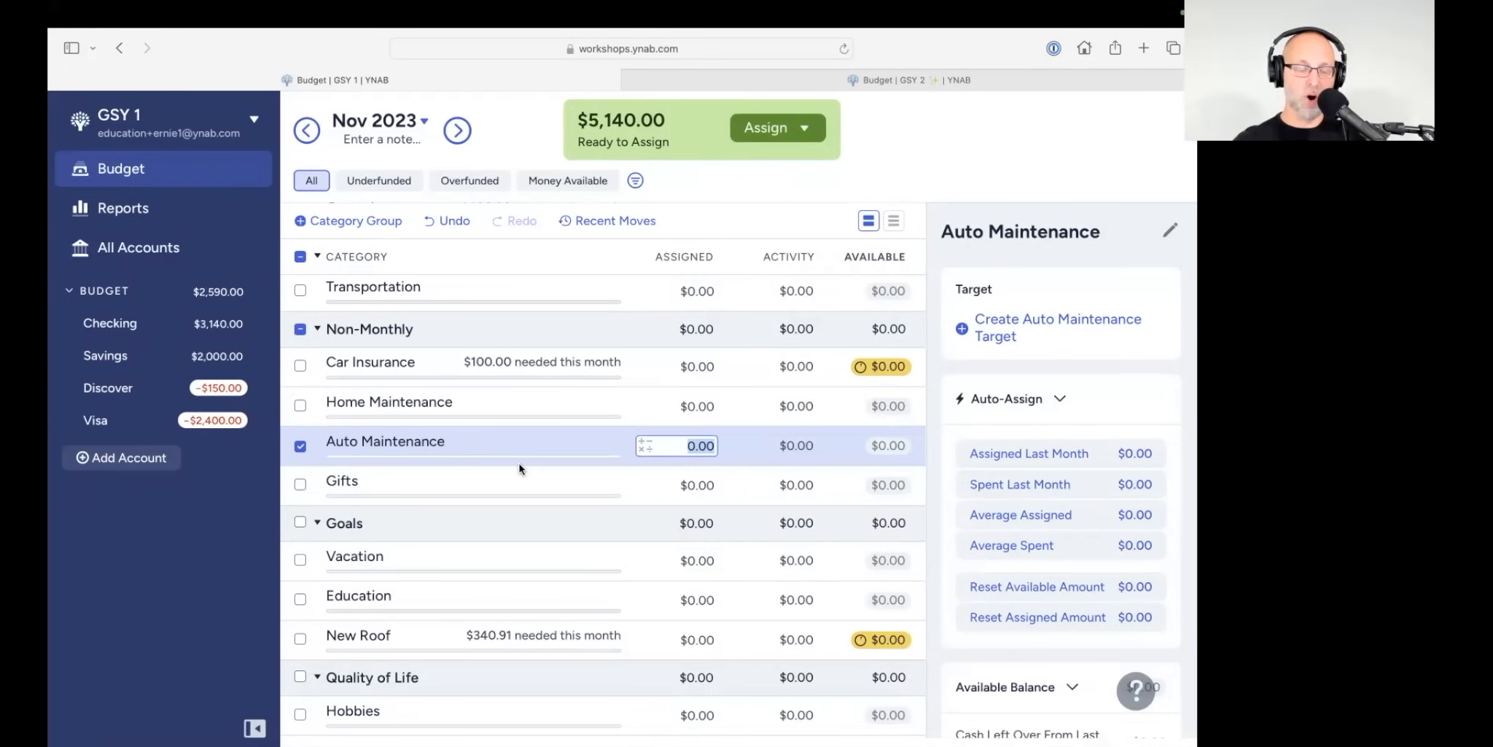
click(1035, 326)
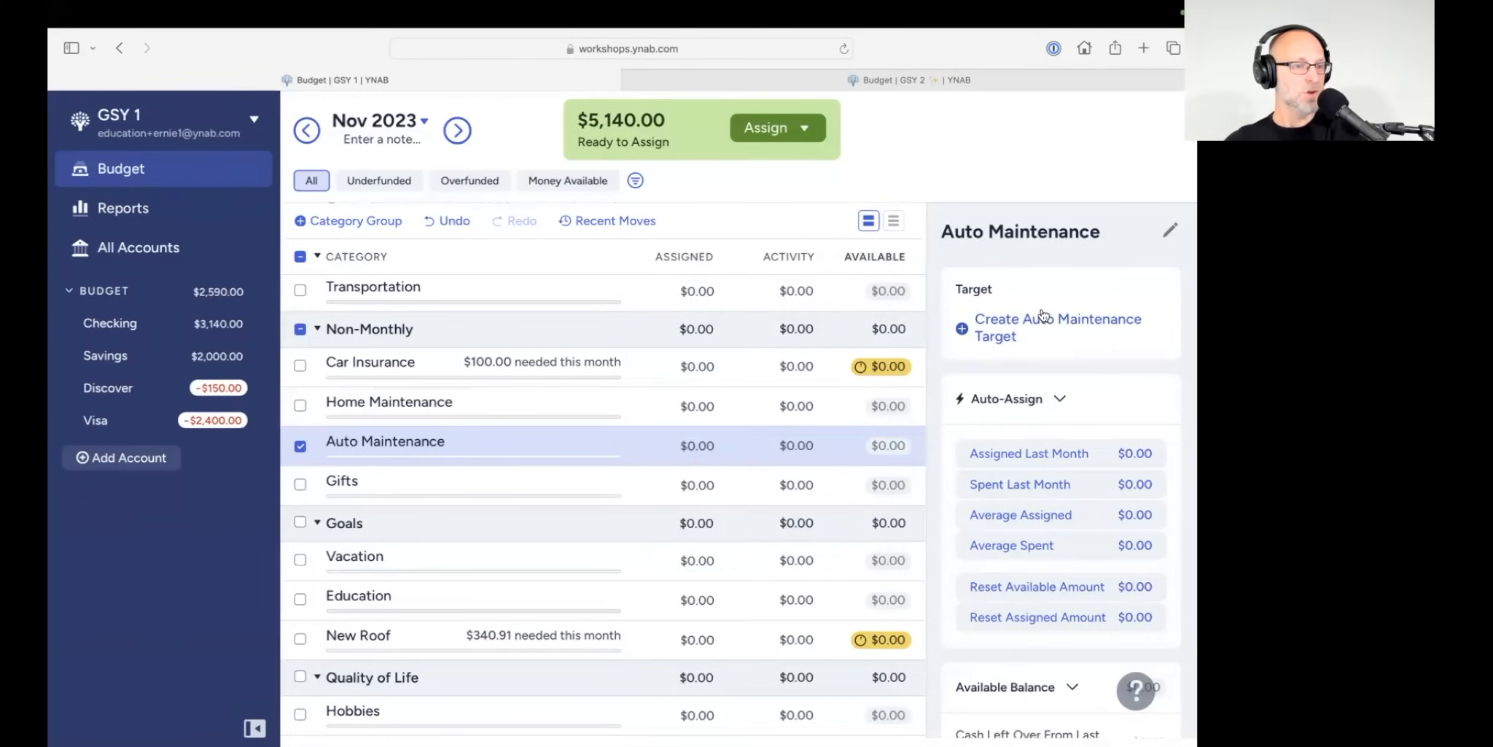
click(1051, 368)
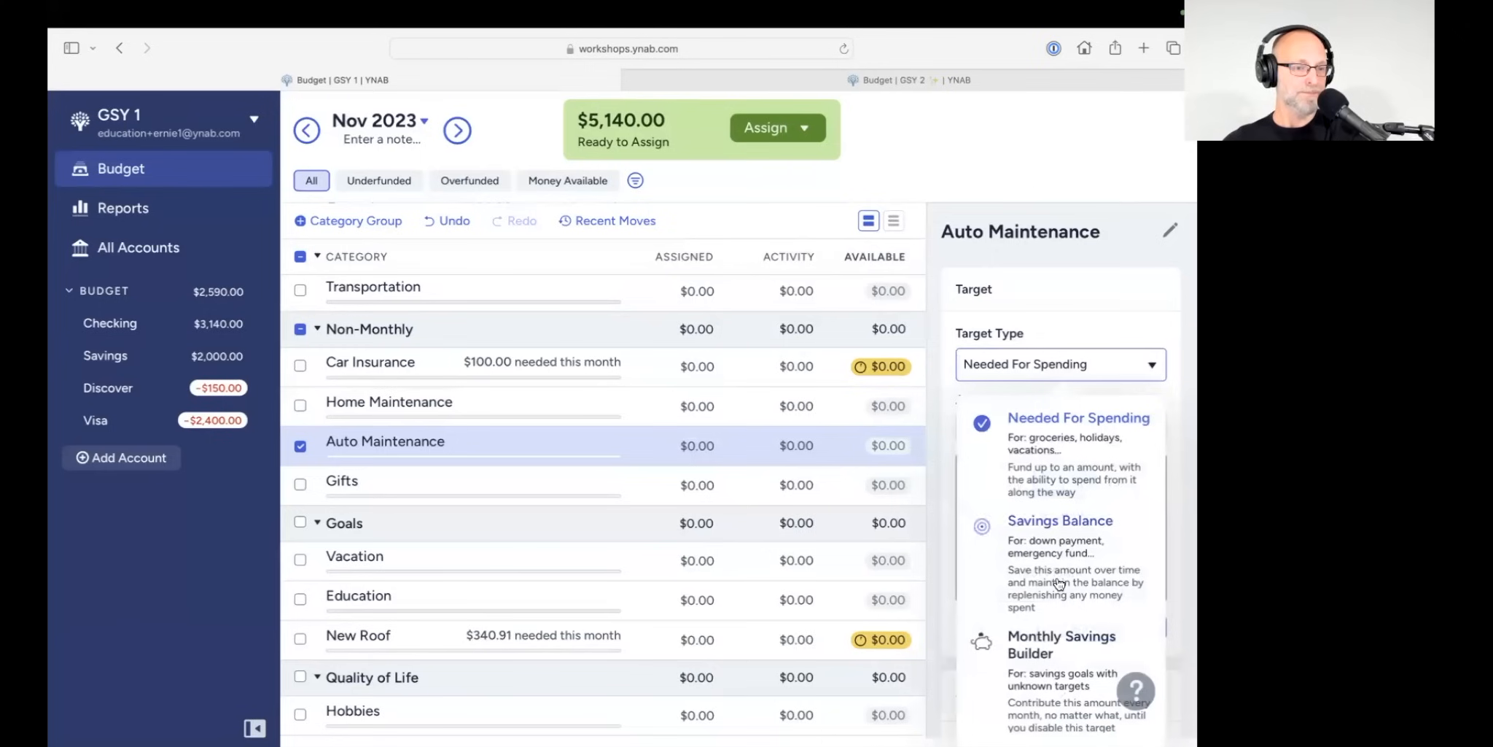
click(1050, 665)
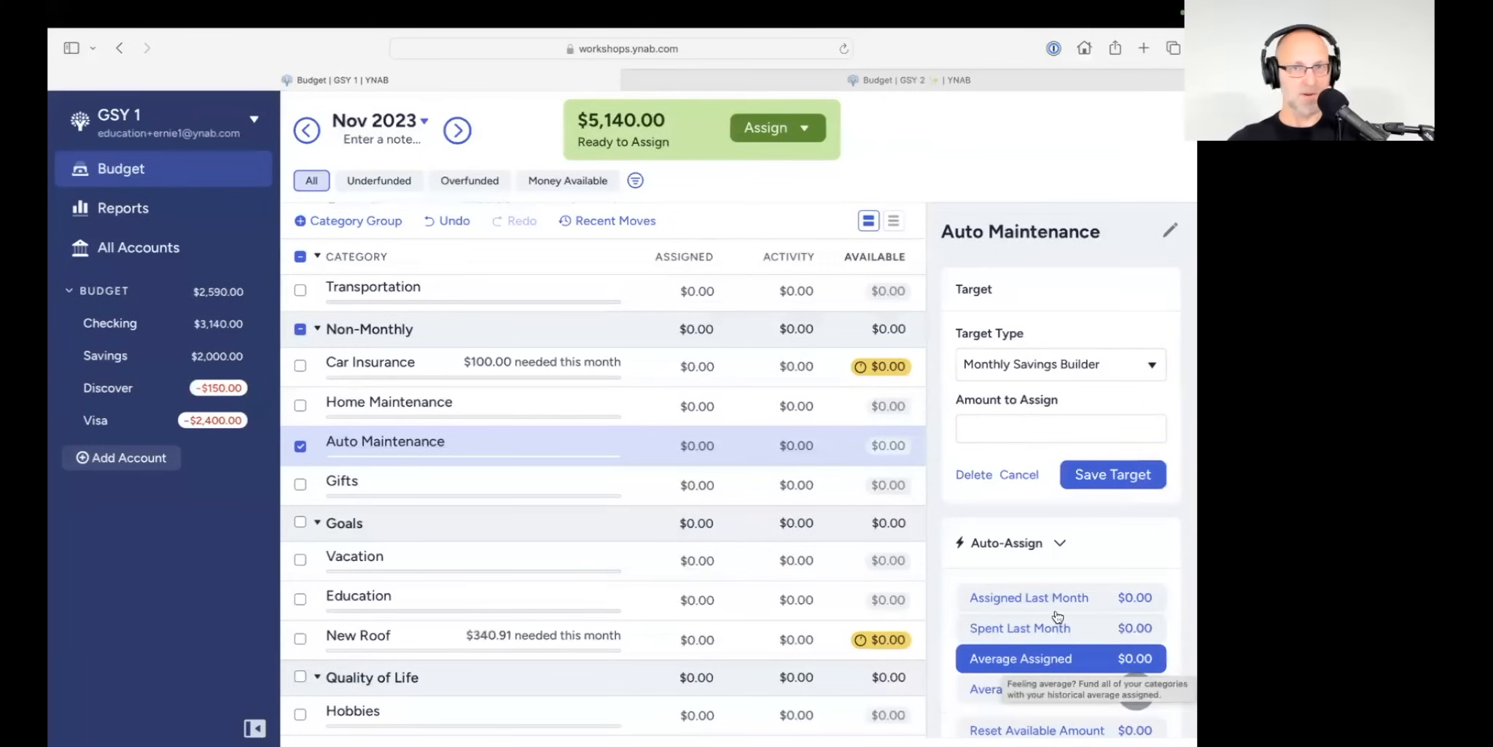
click(1008, 427)
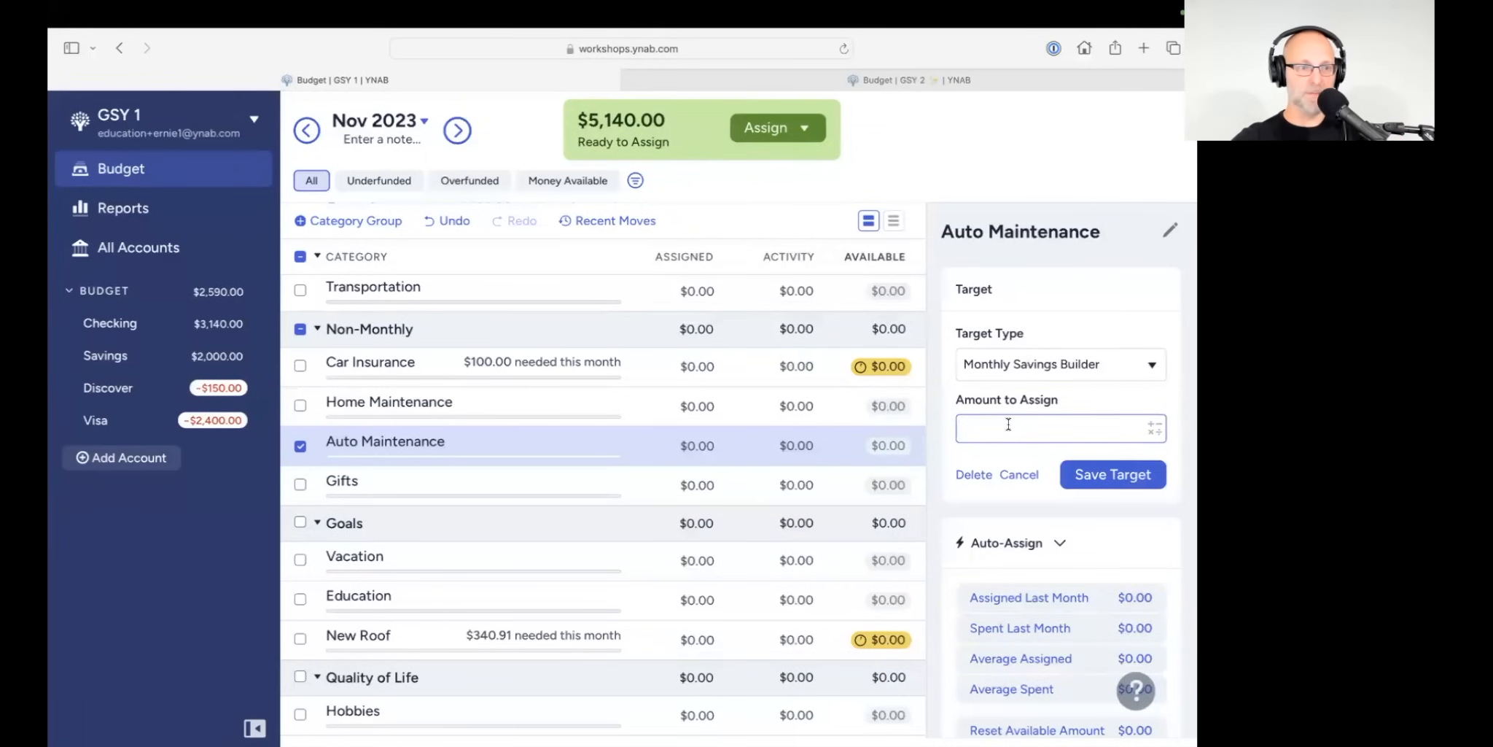
text(100)
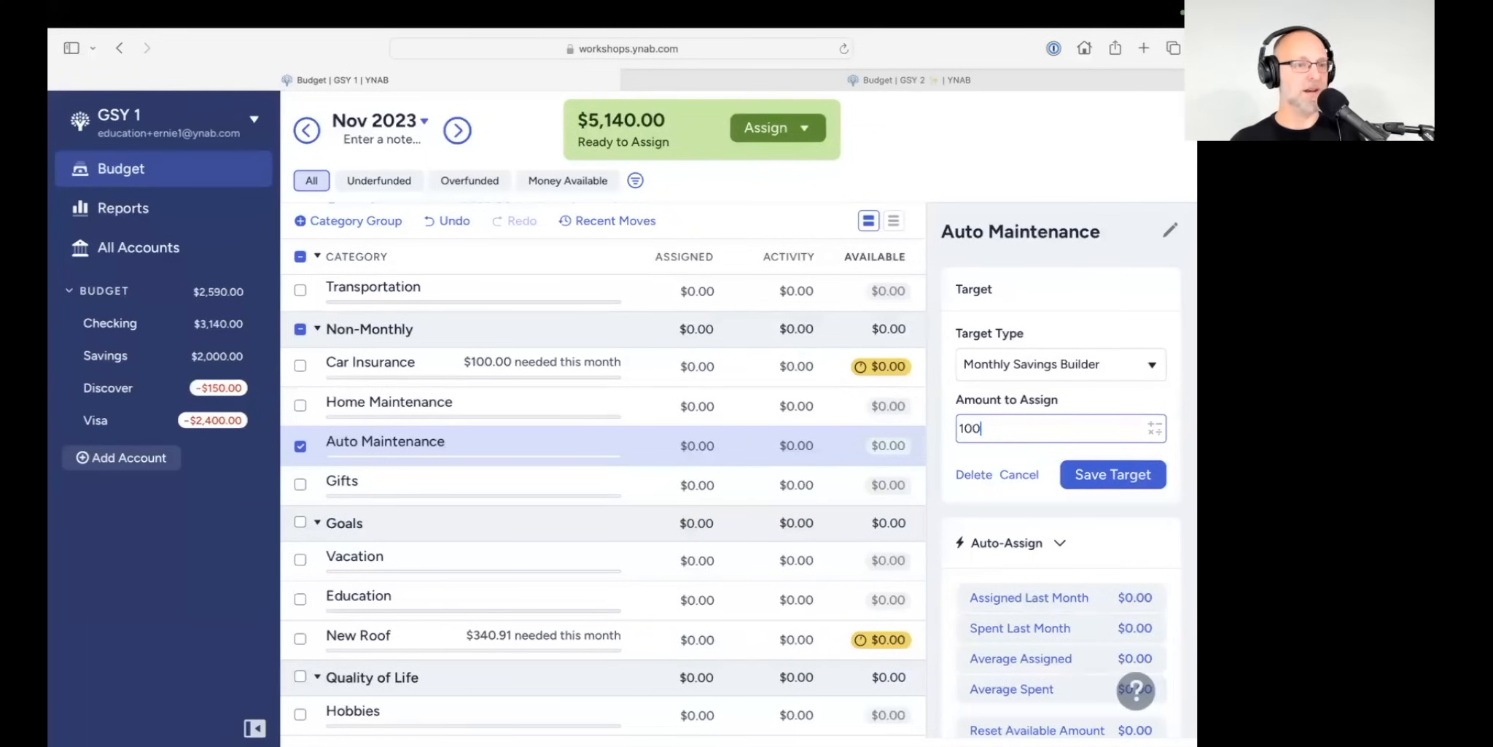
click(1116, 474)
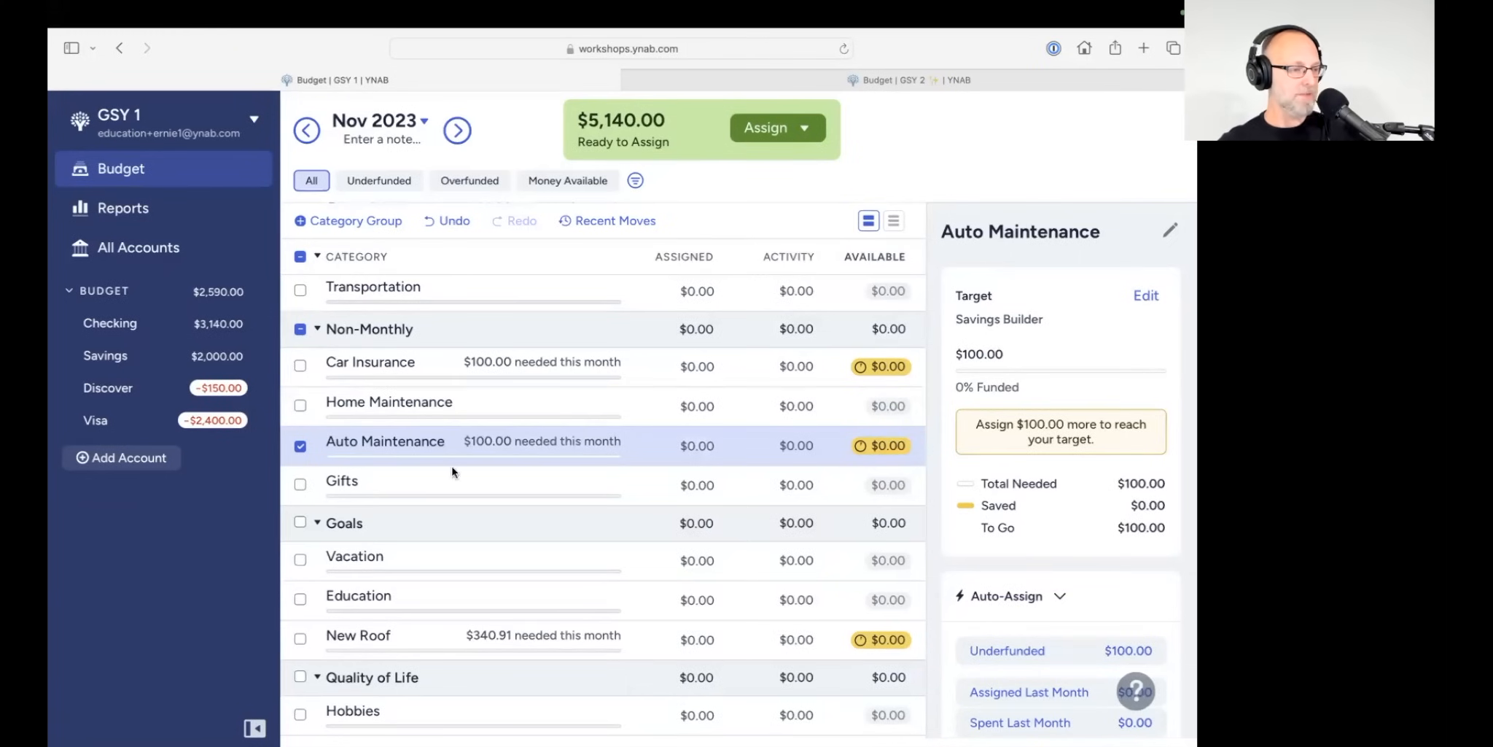
click(301, 445)
Step: Compare the amount needed for New Roof in November and December 2023, and return to the current month
click(301, 640)
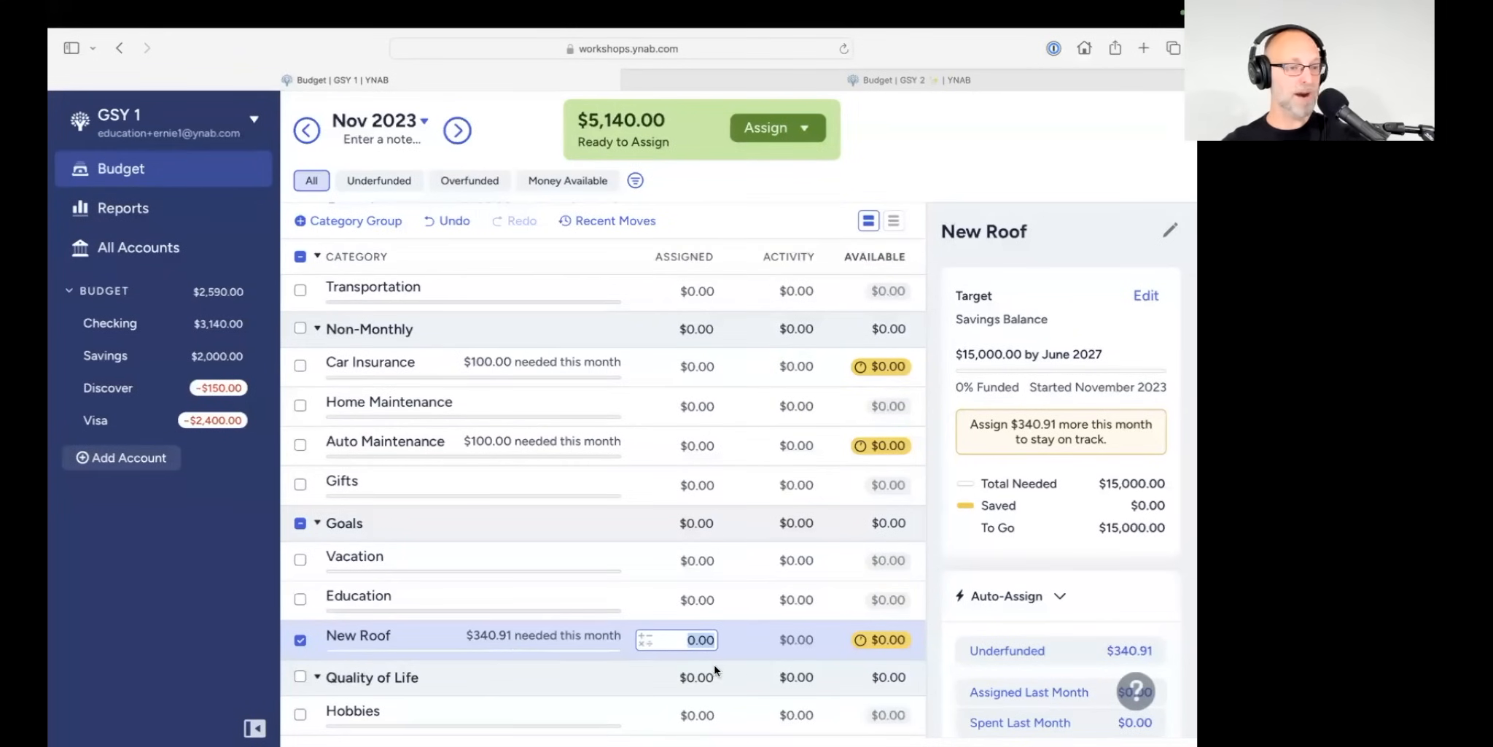
click(440, 131)
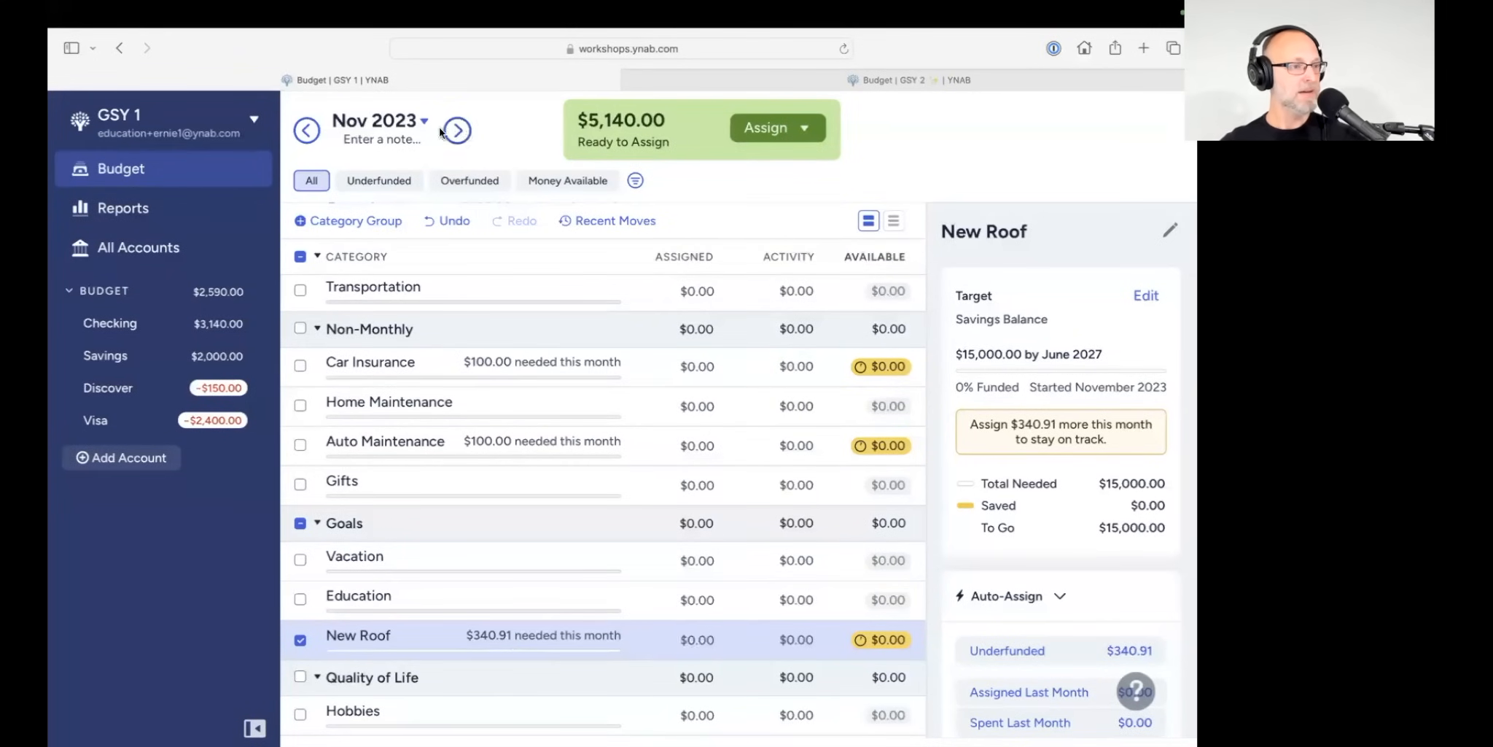
click(455, 131)
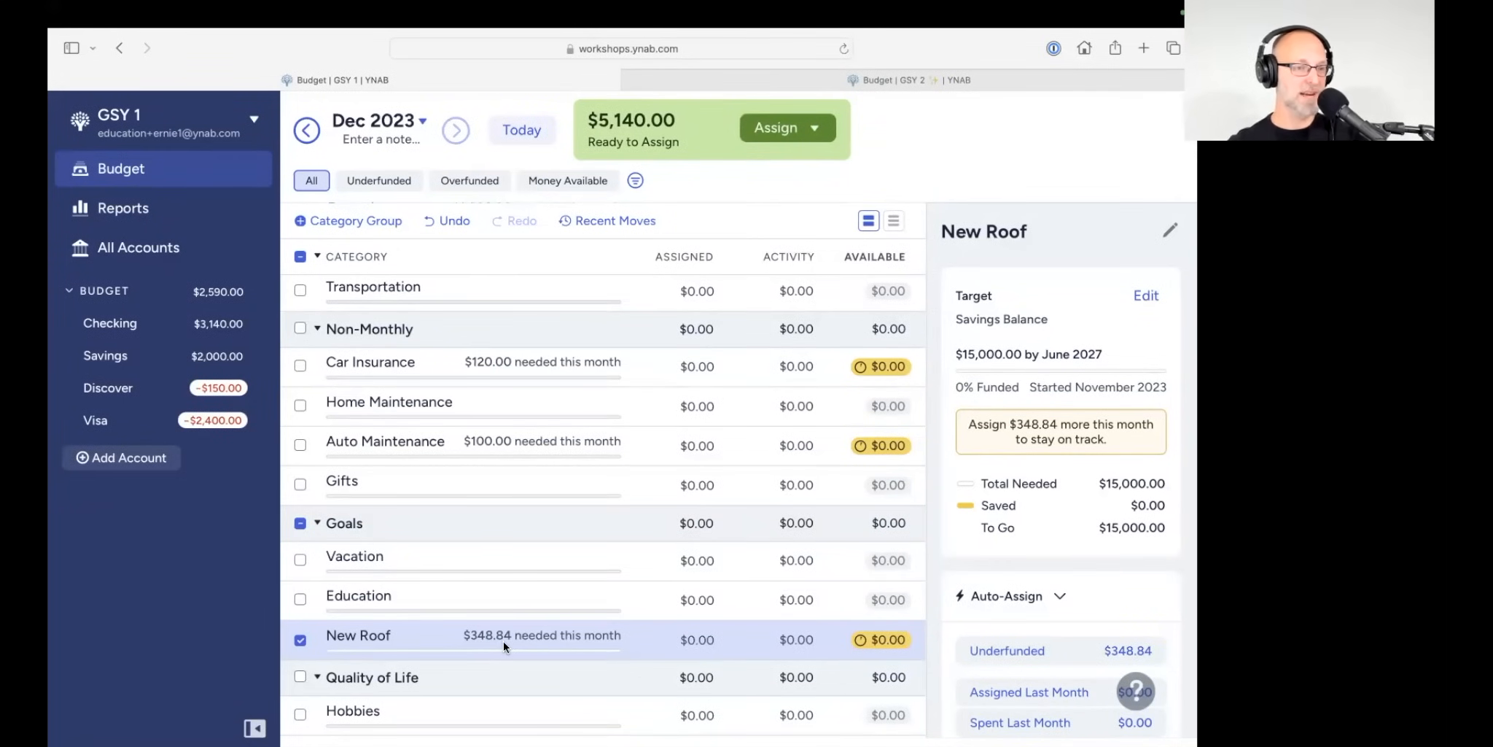
click(517, 127)
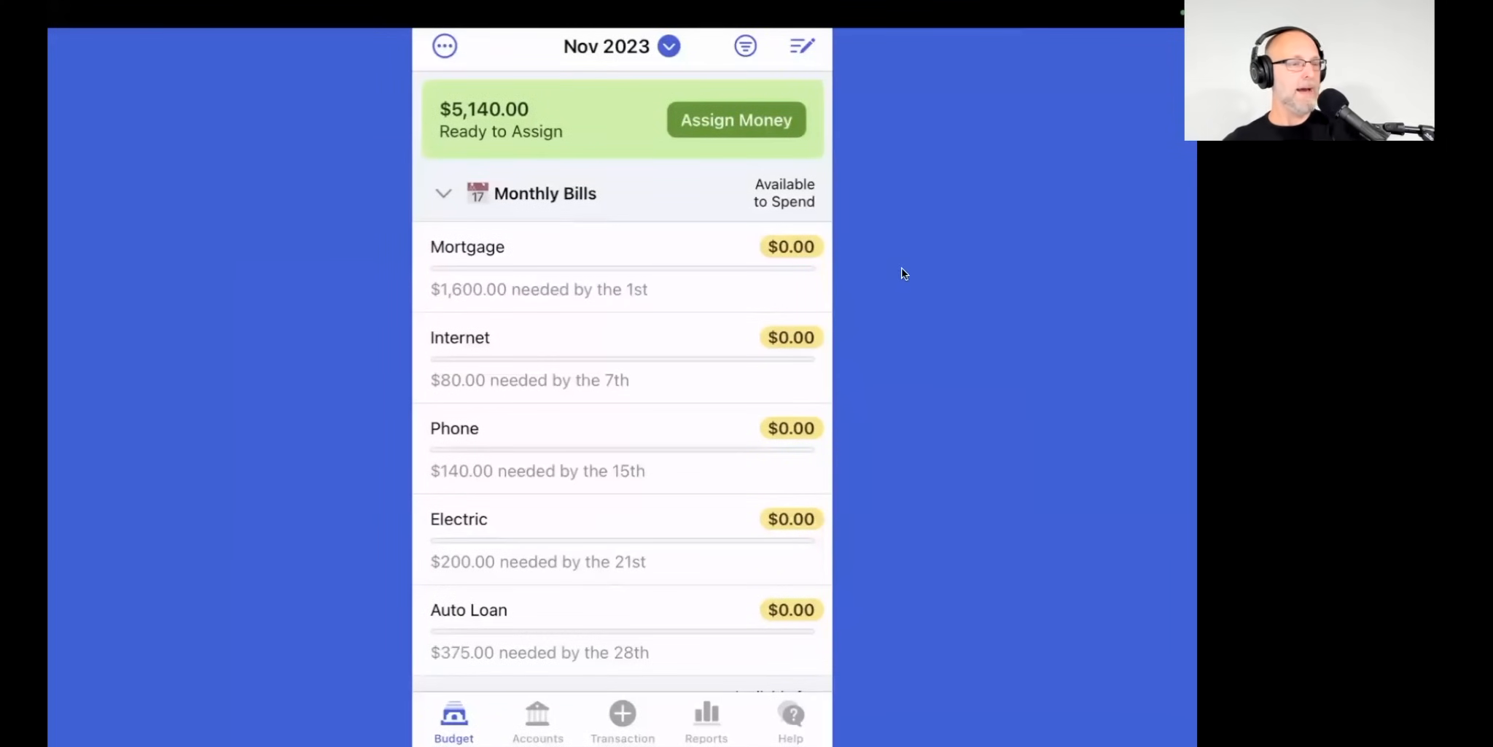
Step: Examine how categories are edited and reordered in the YNAB mobile app, and return to the web budget
mouse_move(802, 21)
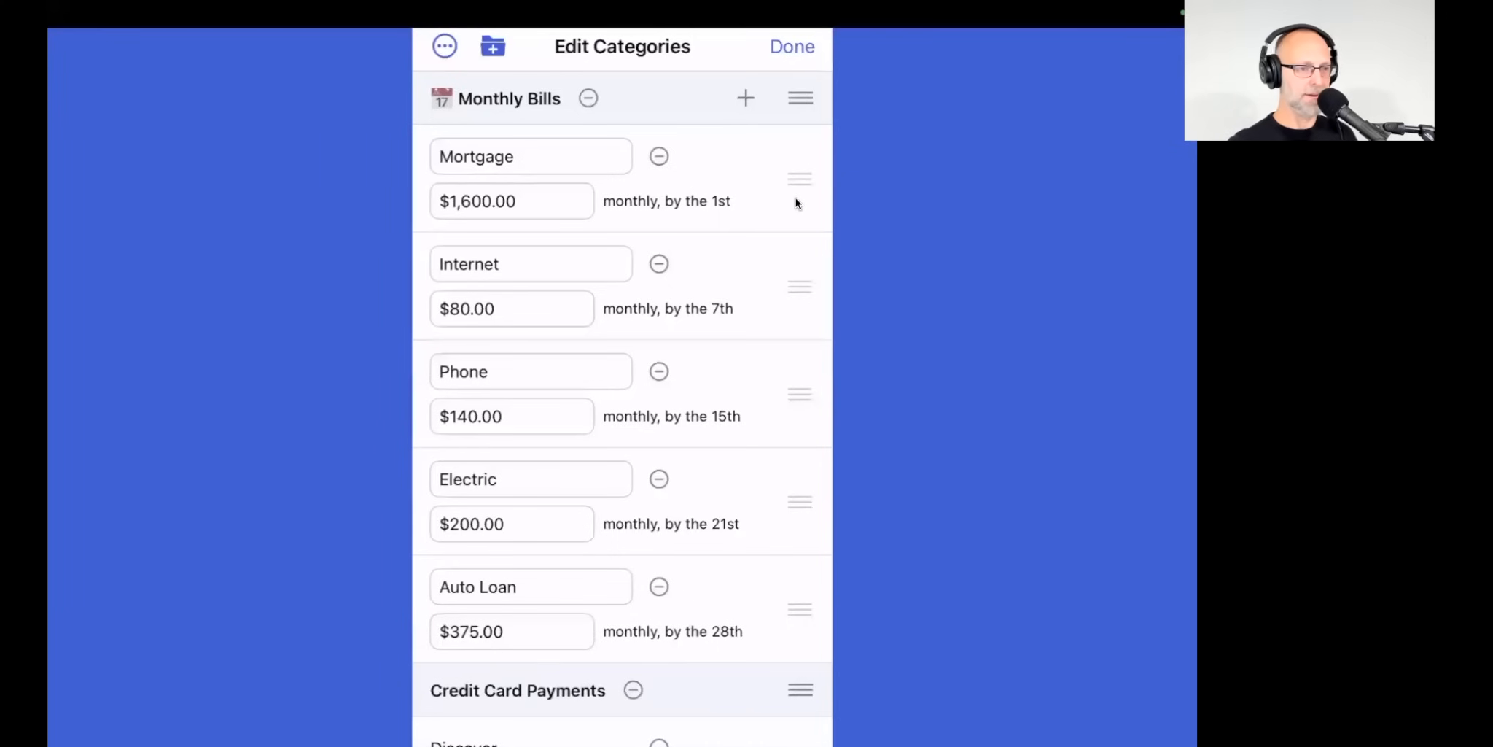
mouse_move(800, 179)
mouse_down()
mouse_move(800, 405)
mouse_move(800, 165)
mouse_move(800, 179)
mouse_up()
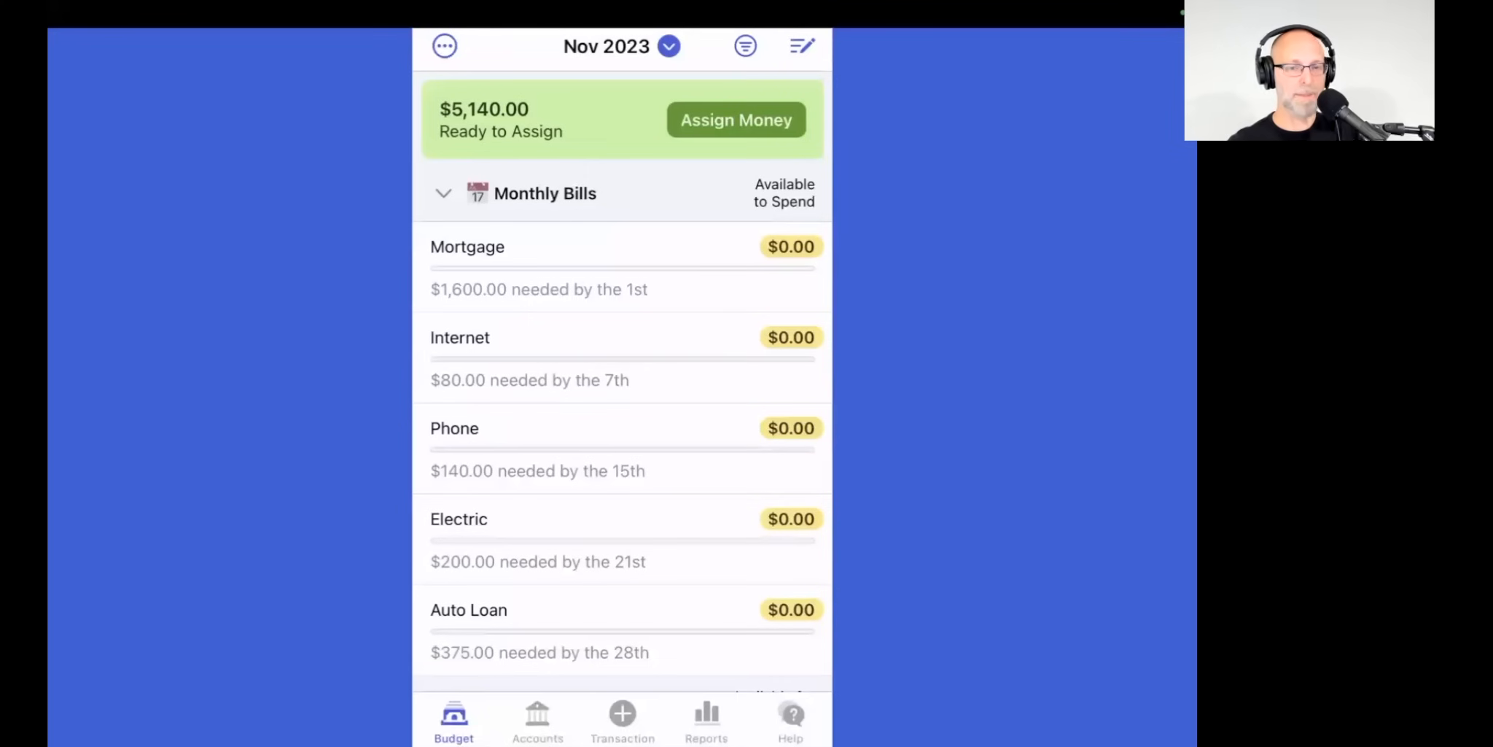
key(ctrl+Left)
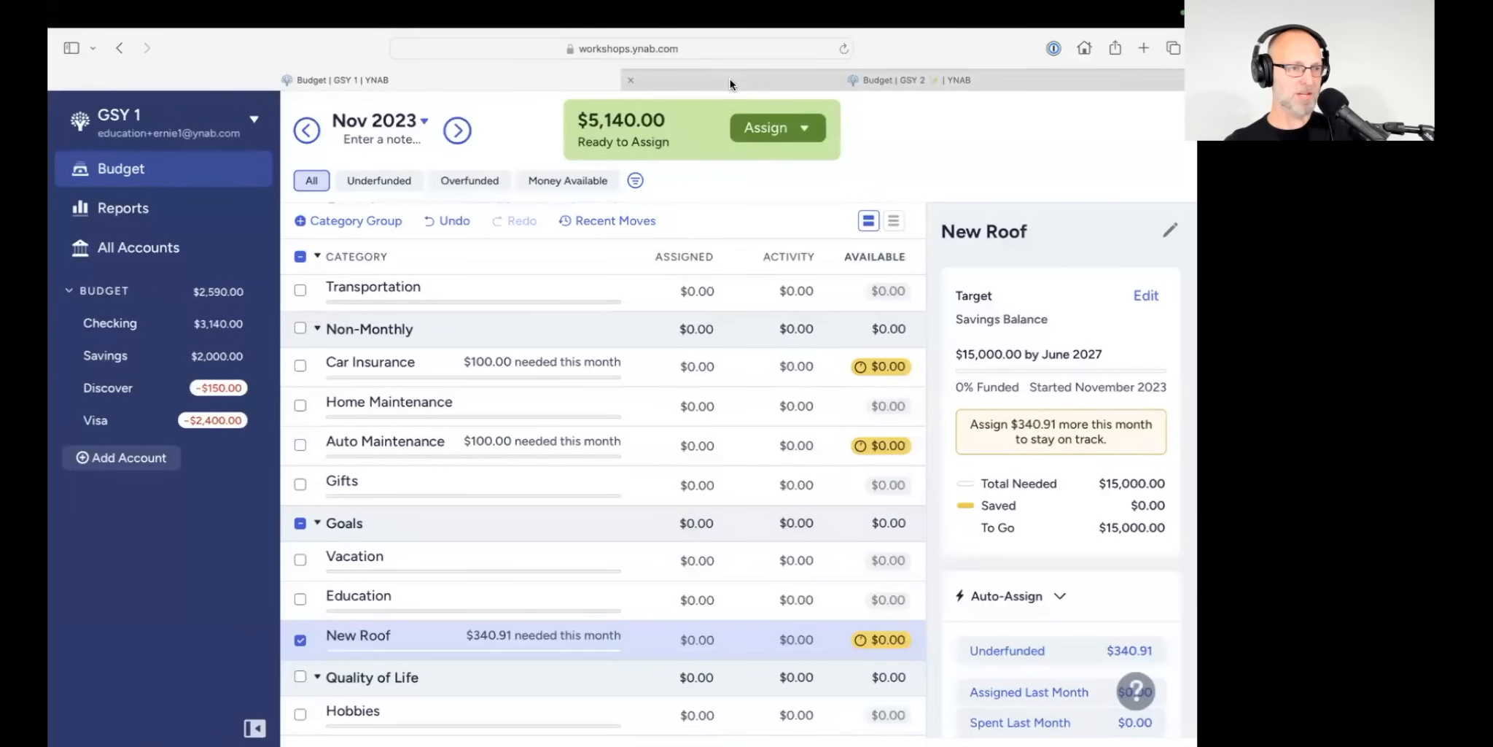
Step: Switch to the GSY 2 budget and move the Mortgage category between Electric and Auto Loan in Monthly Bills
click(731, 80)
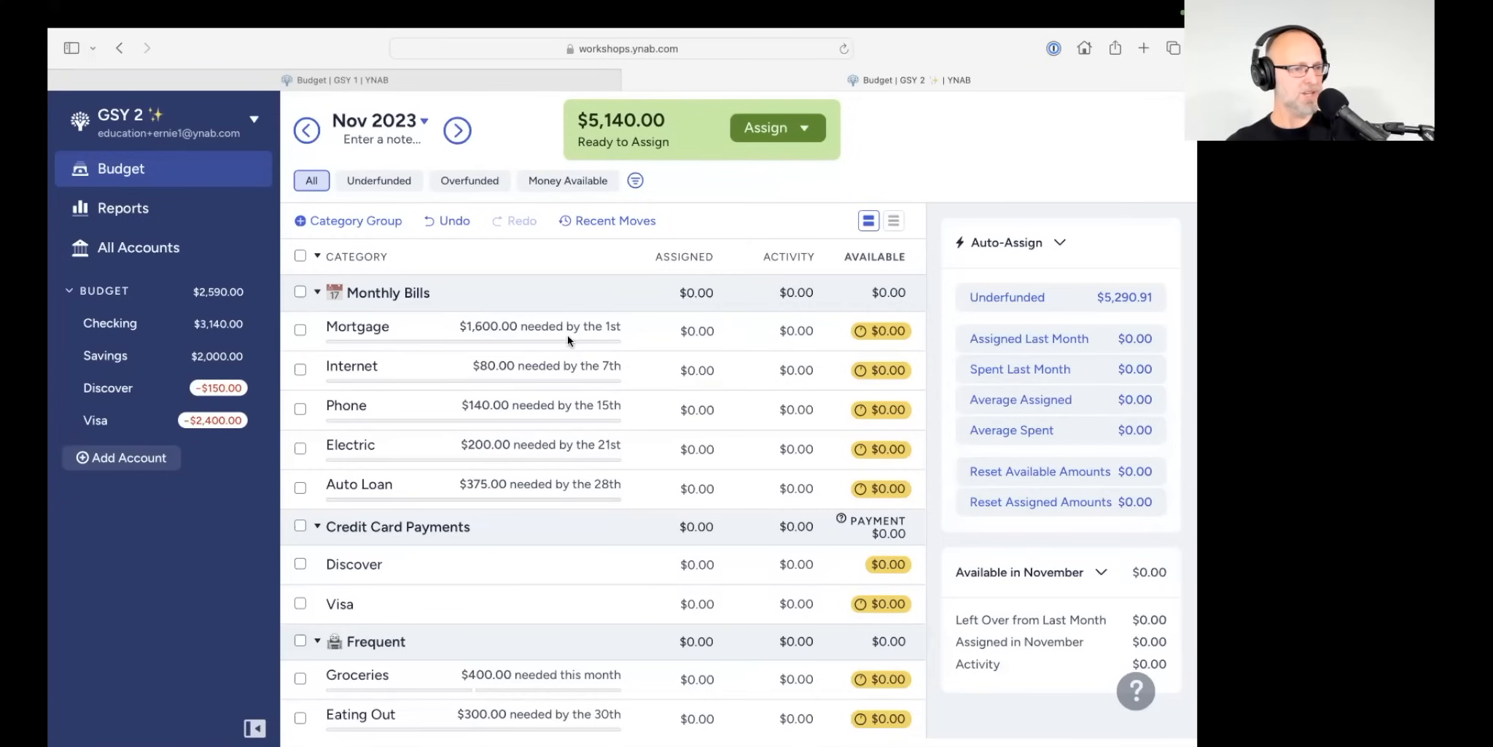
drag(564, 326, 617, 500)
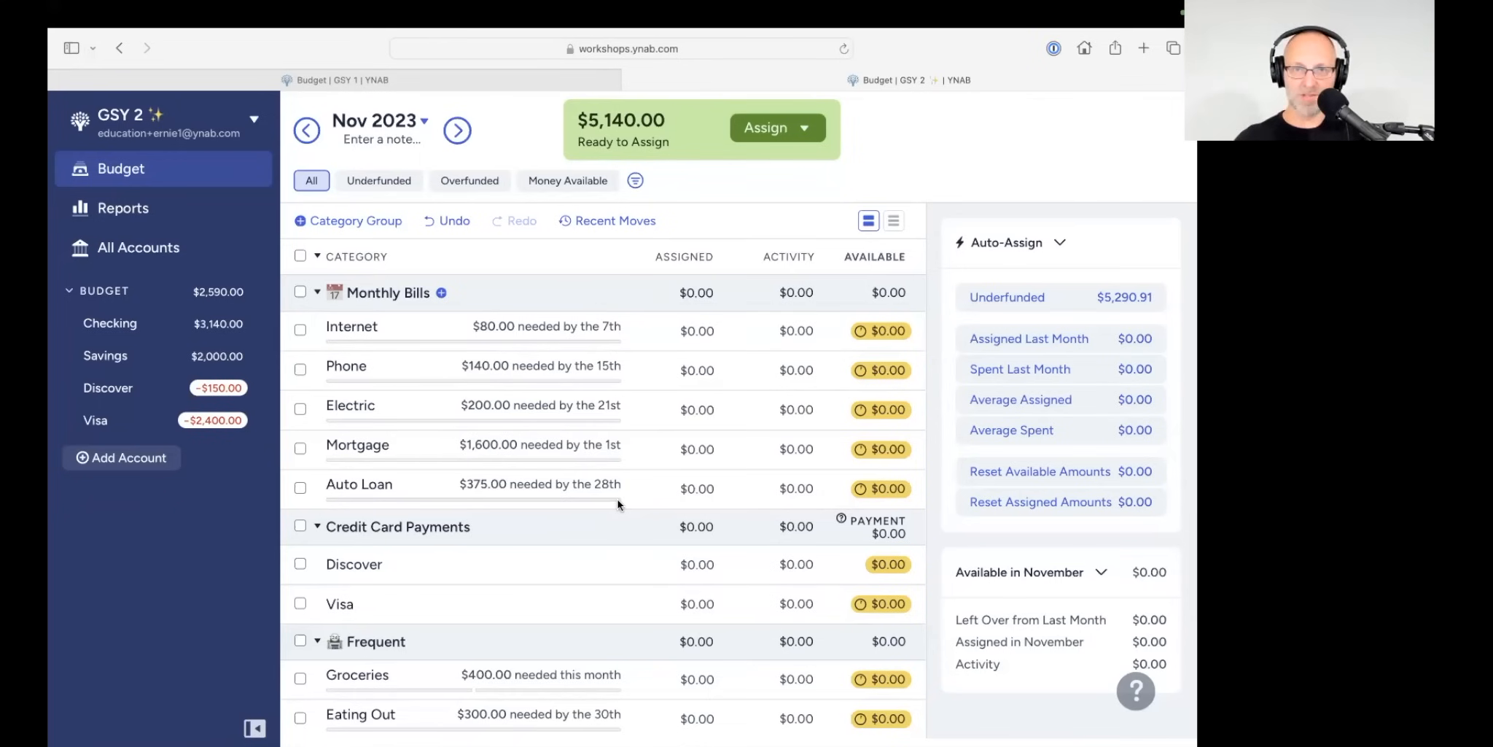
Step: Undo the last move of the Mortgage category within Monthly Bills
click(454, 229)
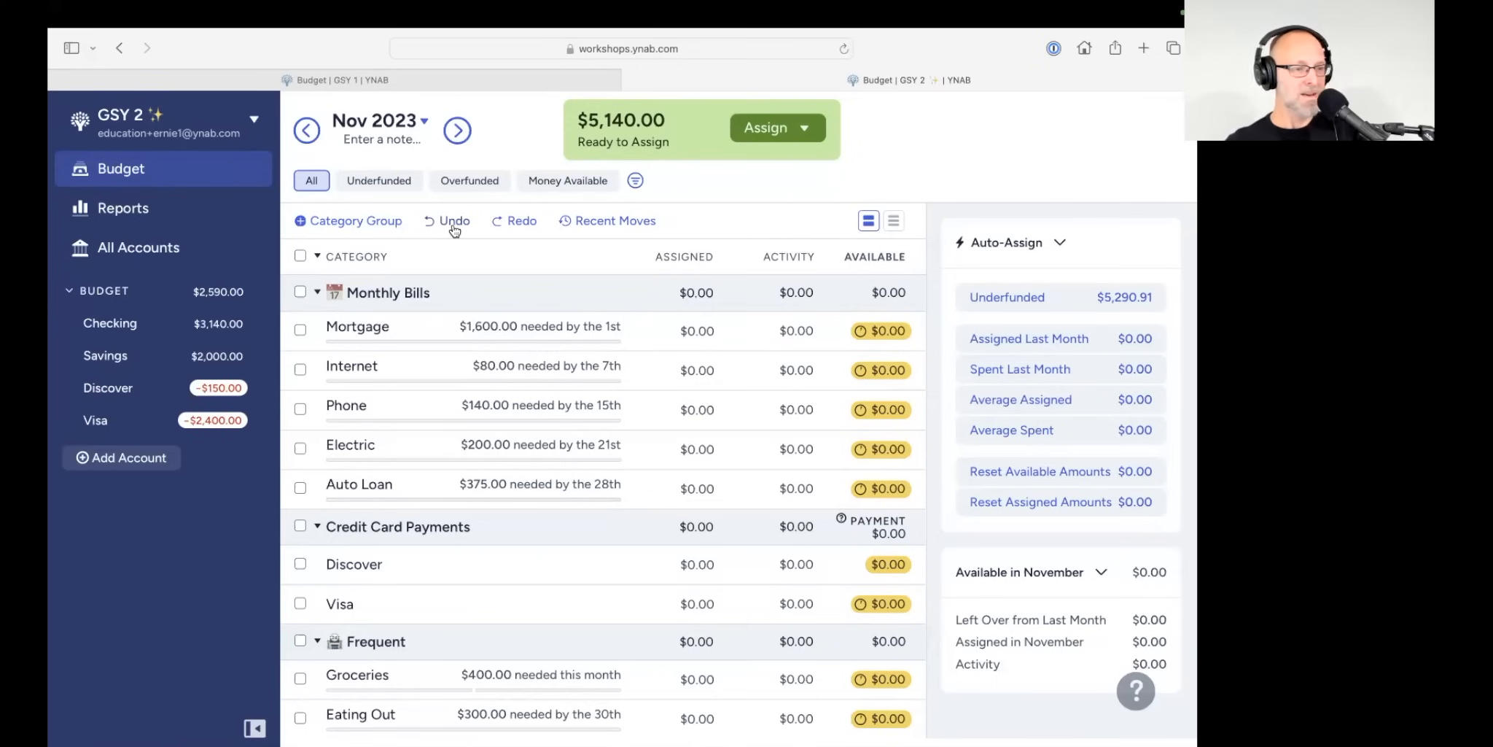
scroll(477, 328, down, 2)
scroll(593, 289, up, 2)
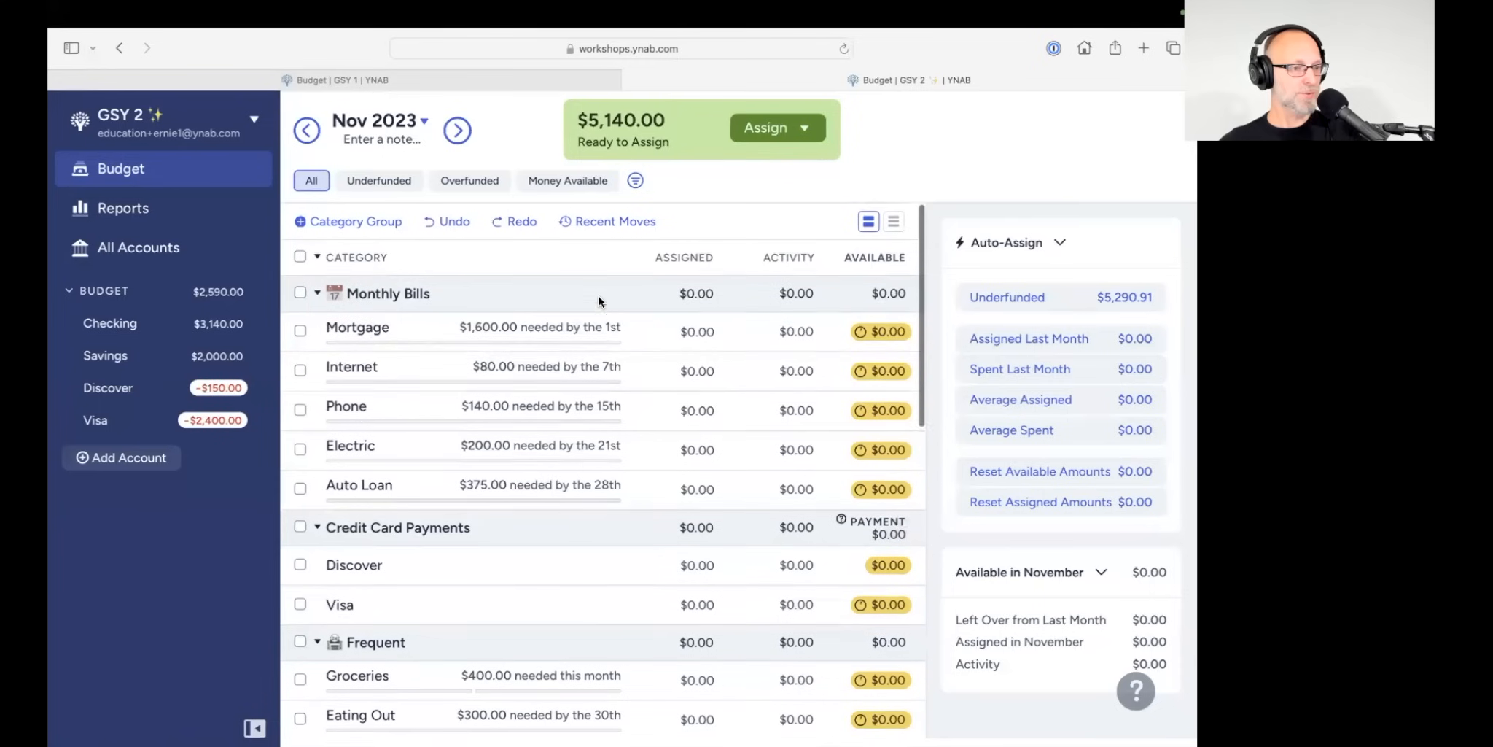
Step: Review the targets of the whole Frequent group and of My Spending Money and Your Spending Money, and clear the selection
scroll(570, 451, down, 5)
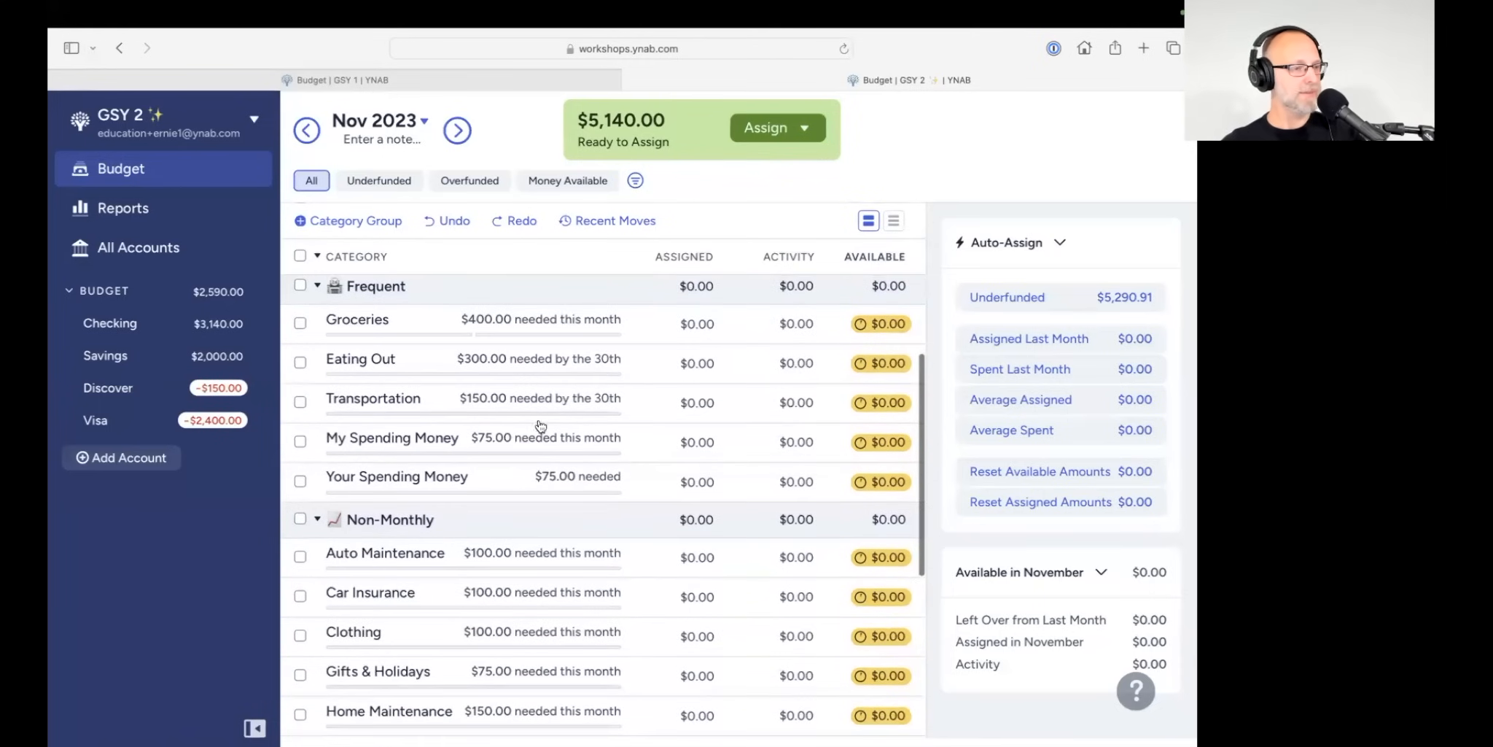
click(300, 286)
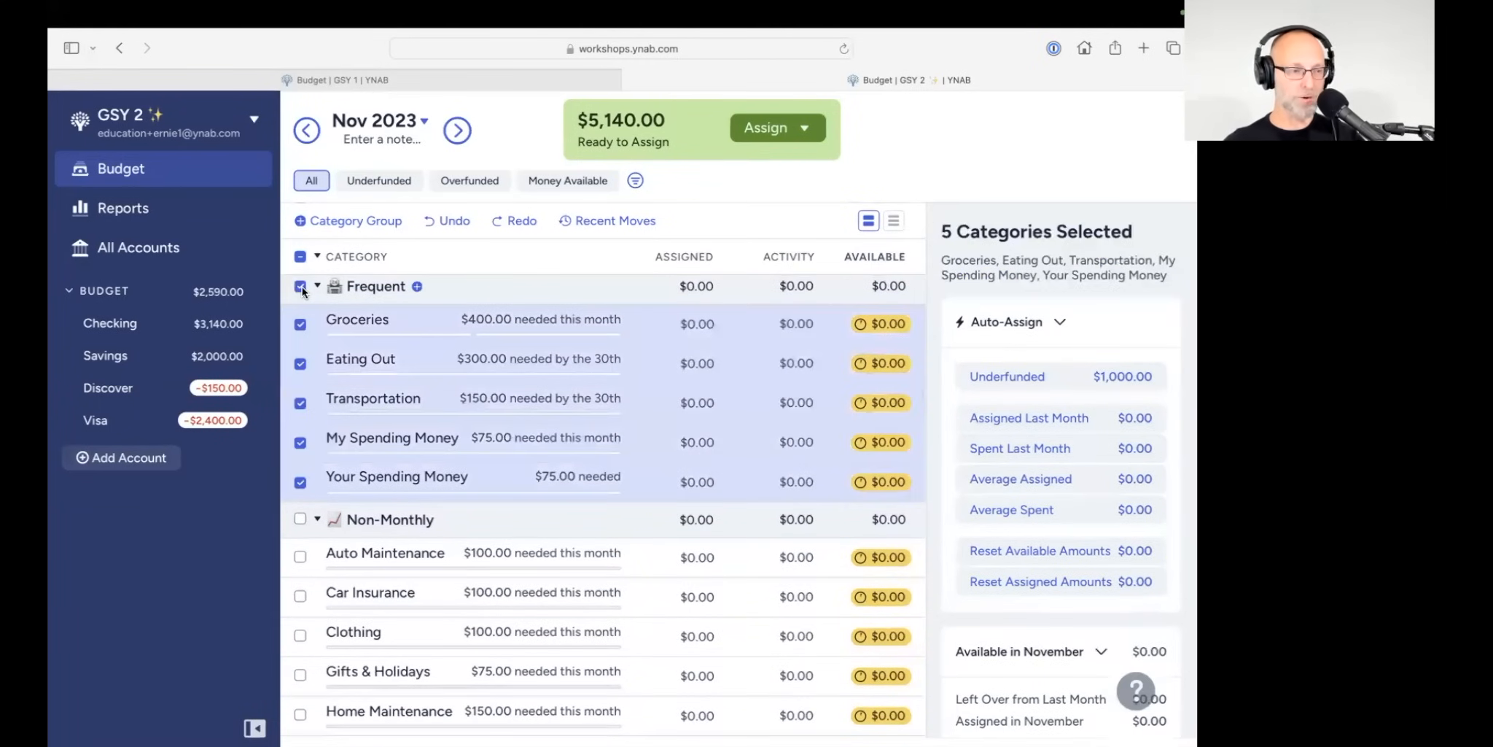
click(300, 286)
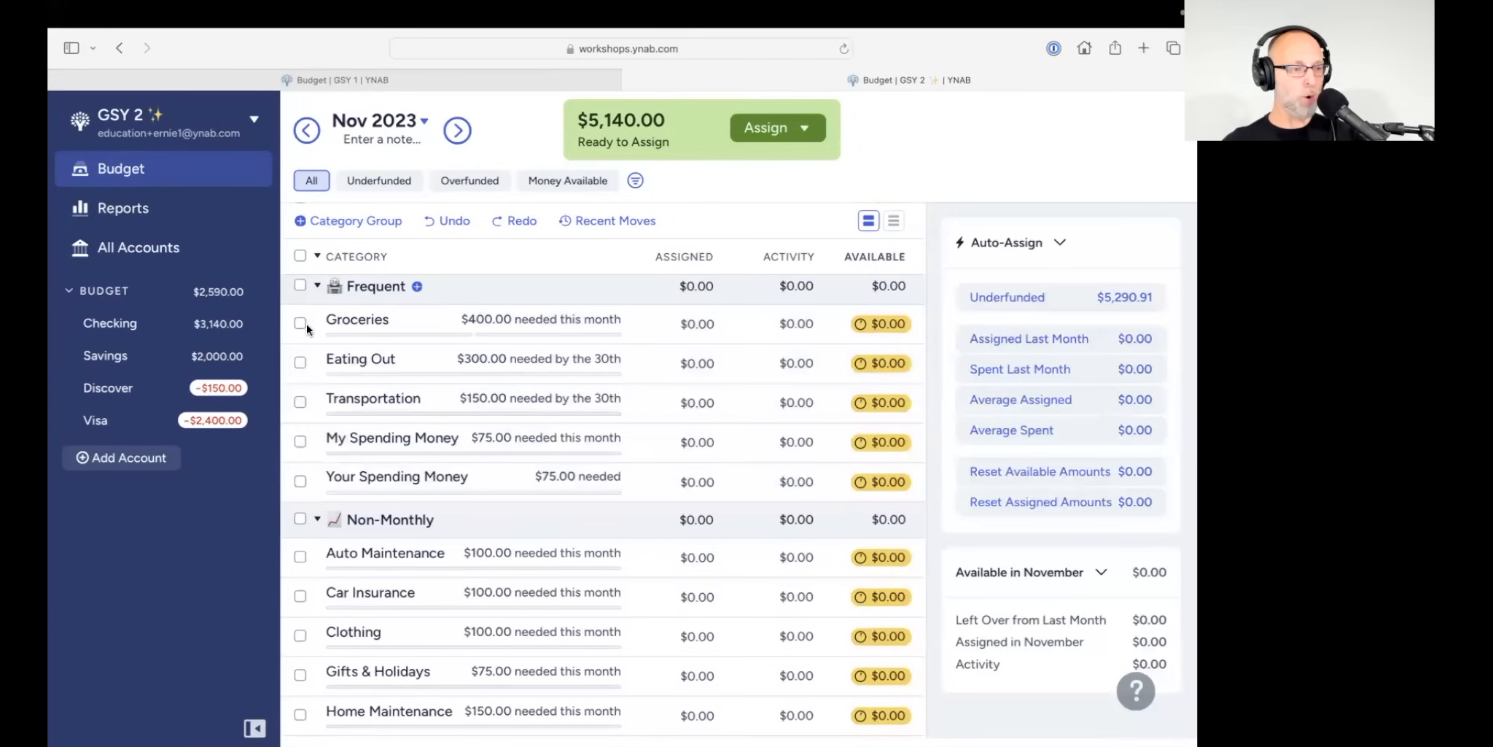
click(299, 441)
click(300, 484)
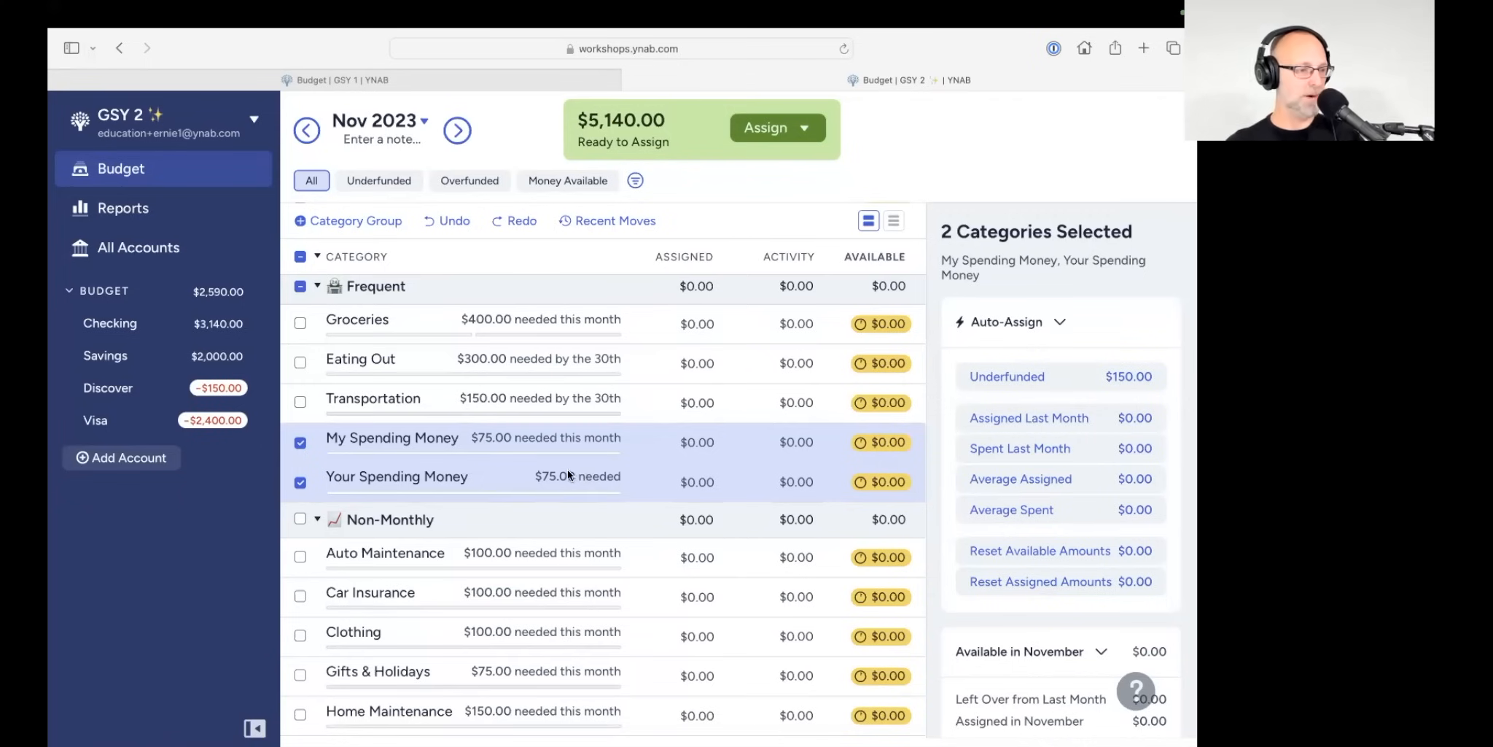
click(300, 441)
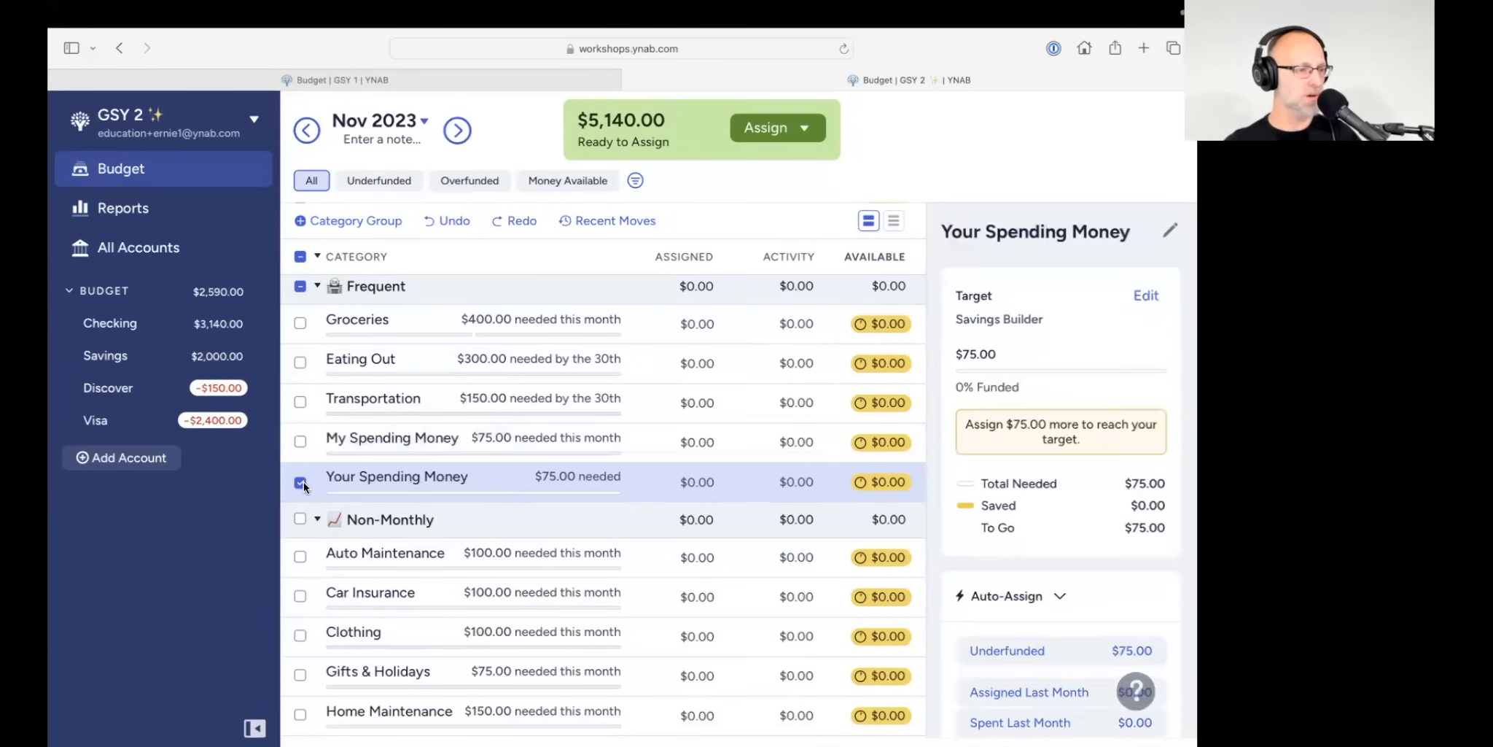
click(301, 483)
Step: Inspect the target of the Stuff I Forgot category in the Non-Monthly group and deselect it
scroll(415, 525, down, 5)
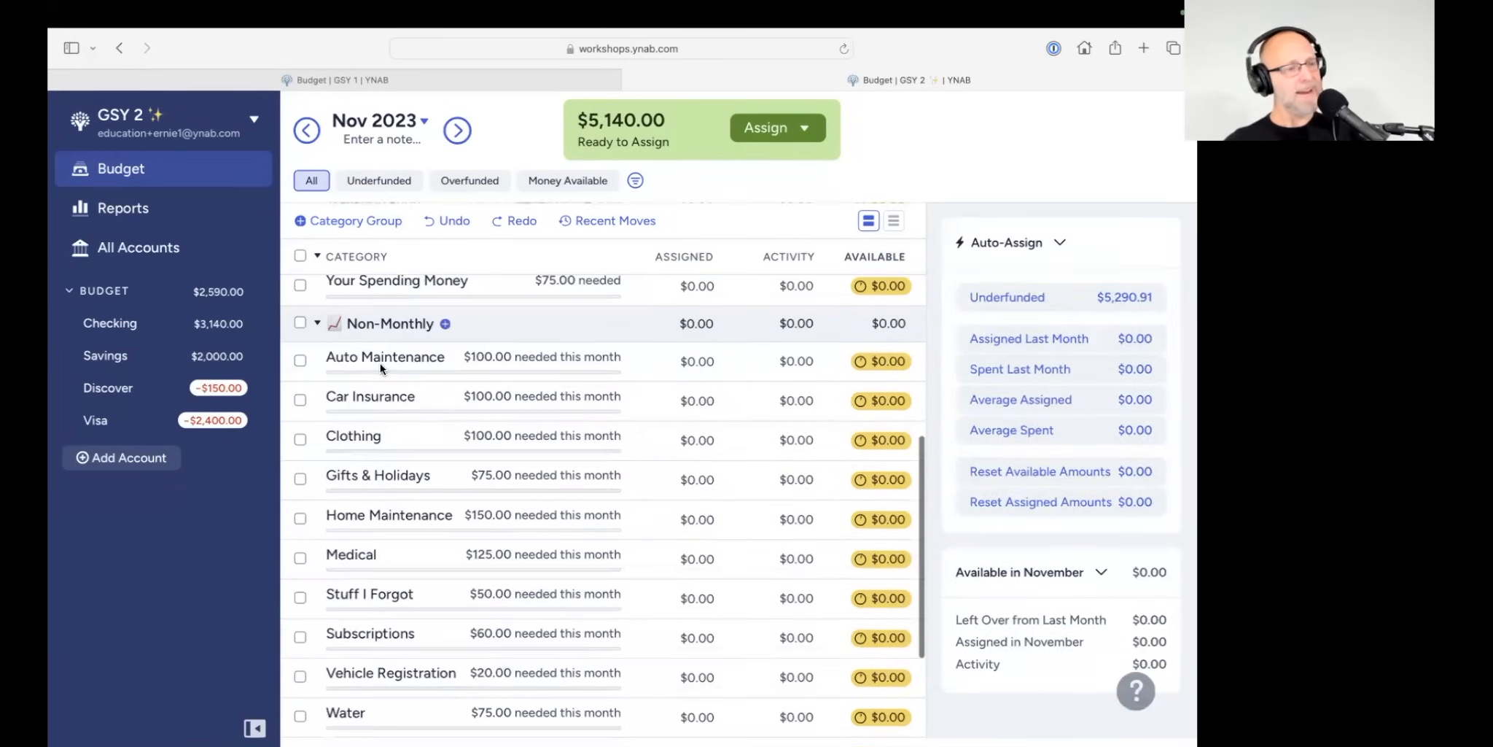
click(301, 595)
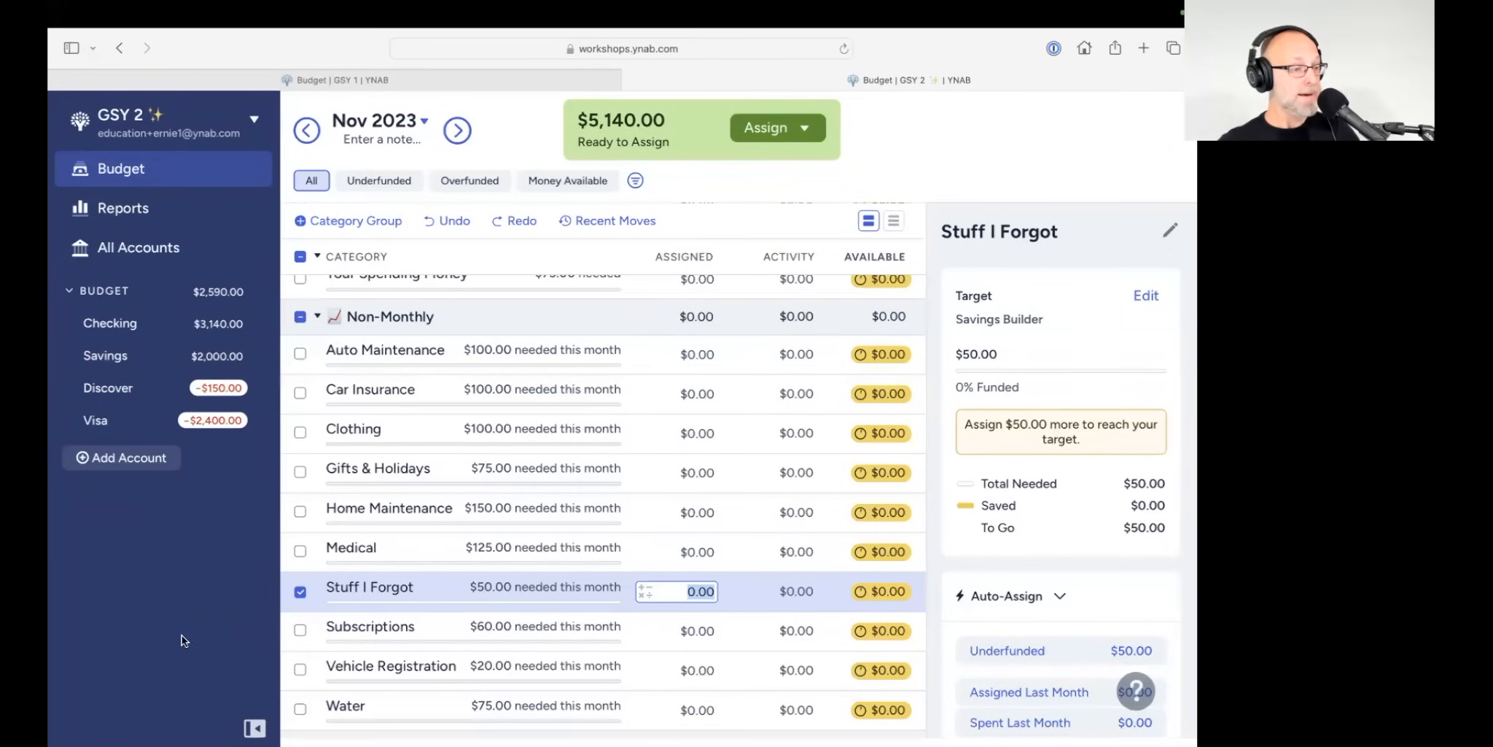
click(301, 592)
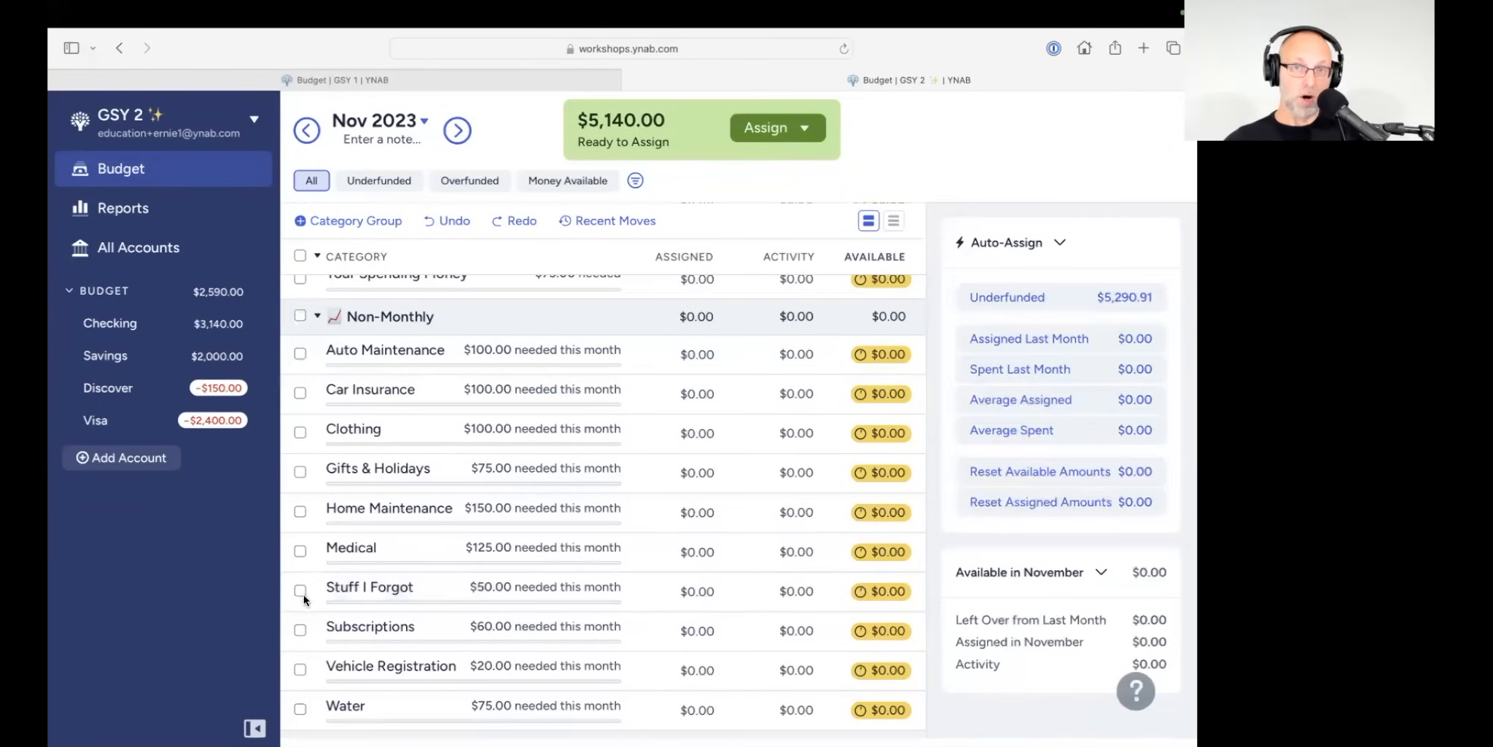
Step: Examine the underfunded total and the category targets for December 2023, and return to the current month
scroll(494, 593, up, 10)
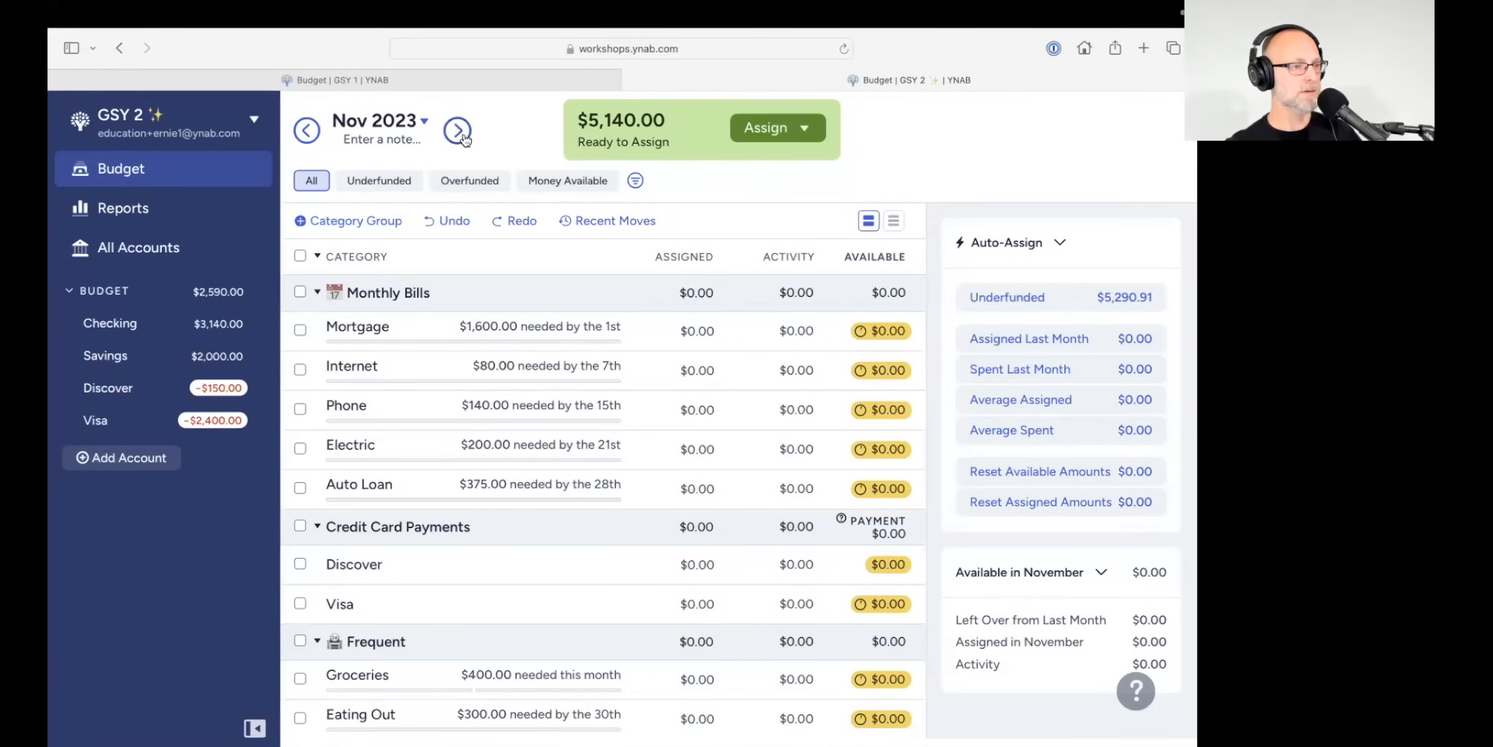
click(458, 131)
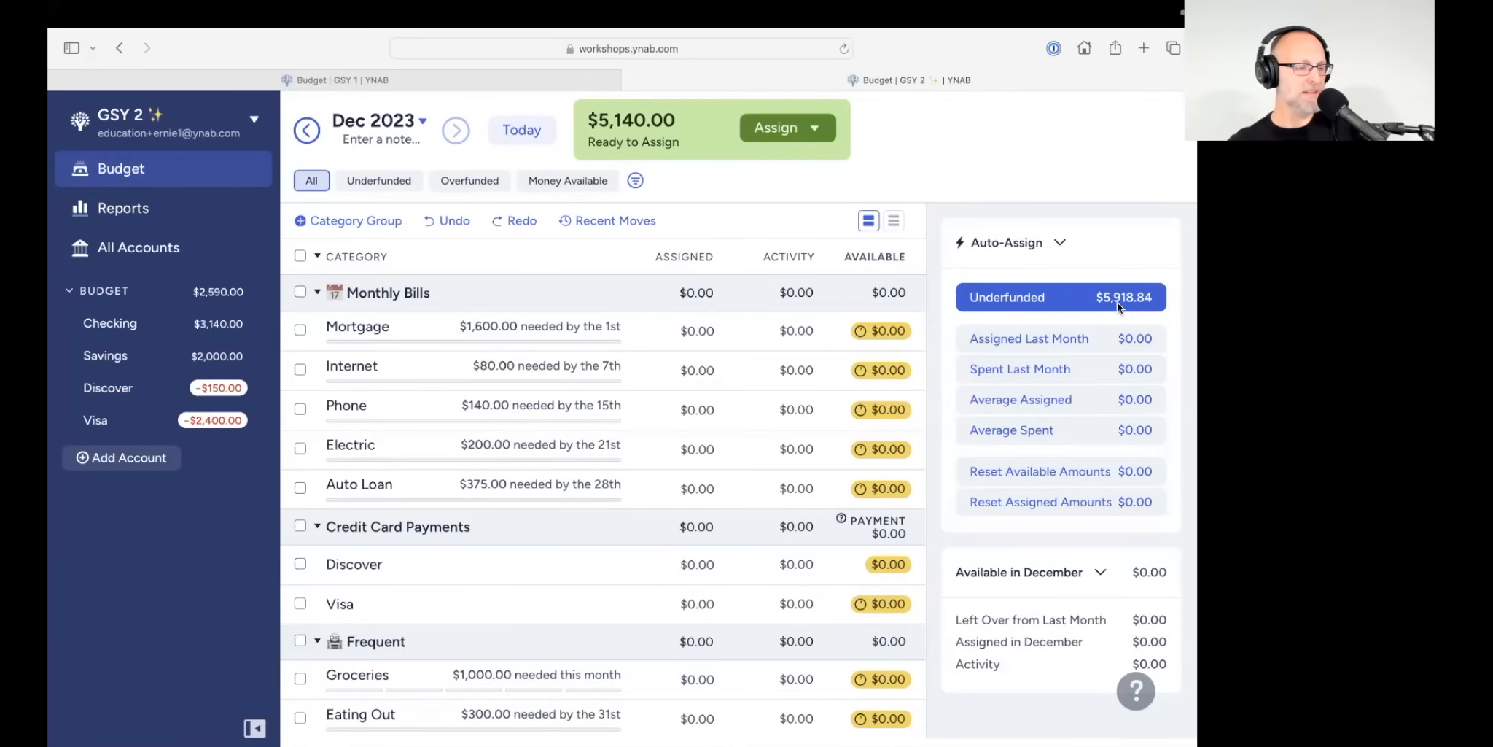
scroll(328, 622, down, 2)
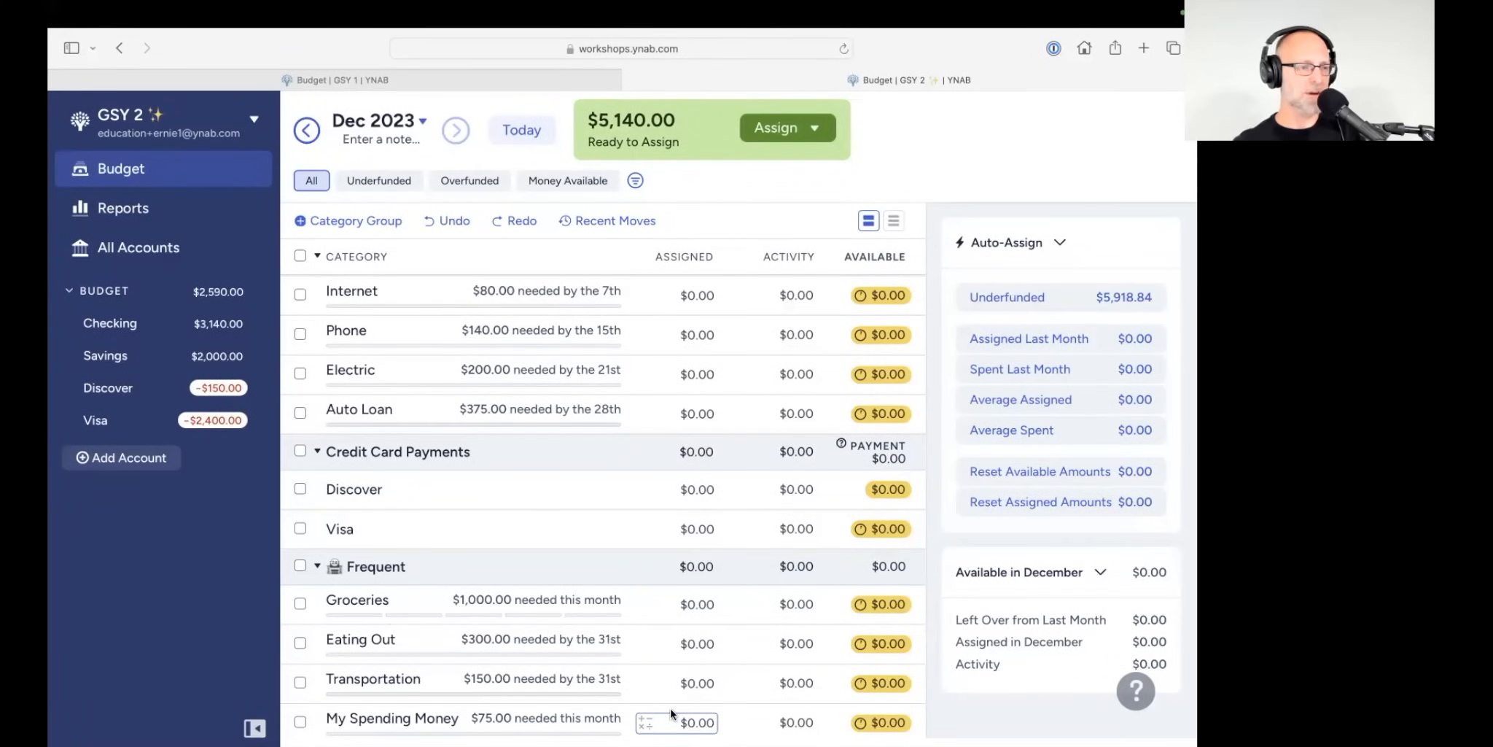
scroll(378, 486, down, 2)
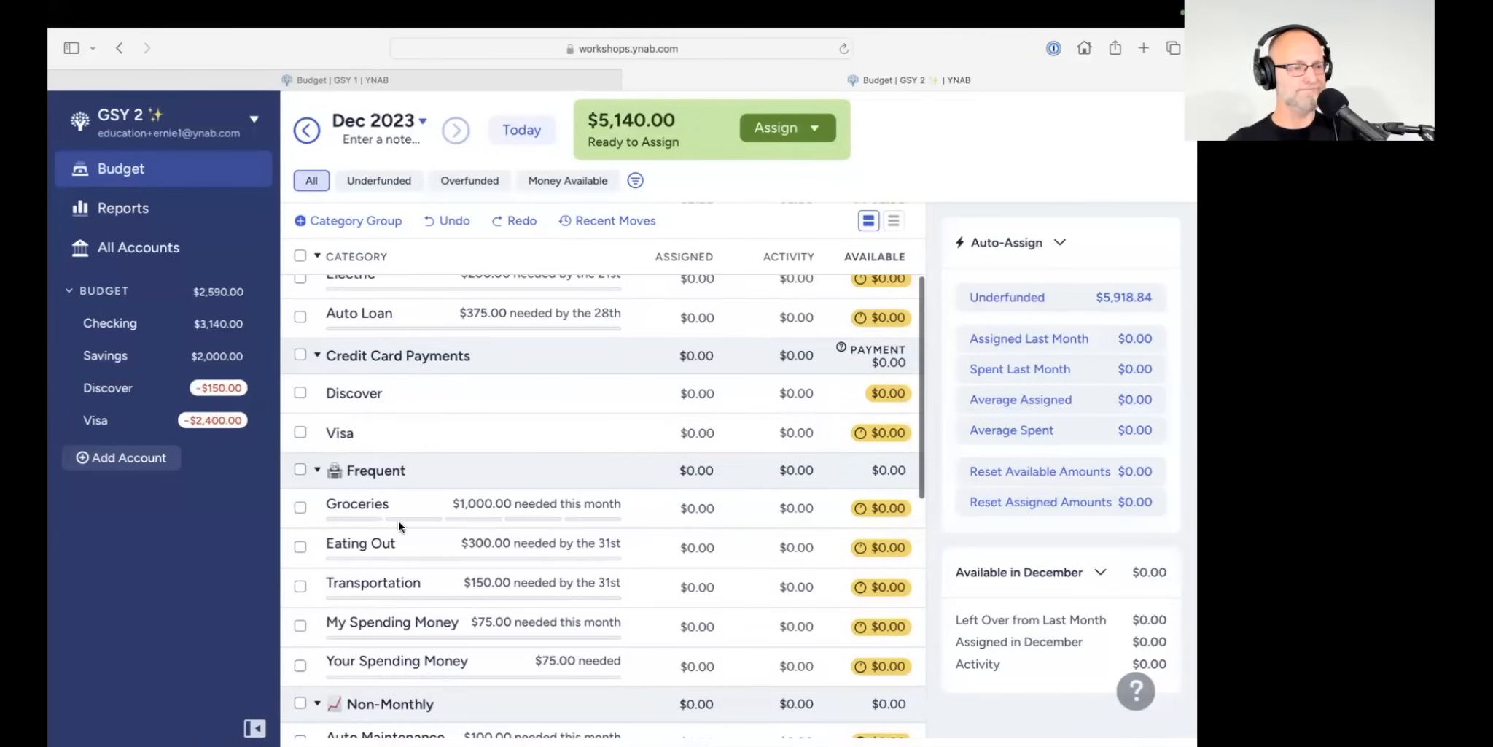
scroll(399, 520, down, 2)
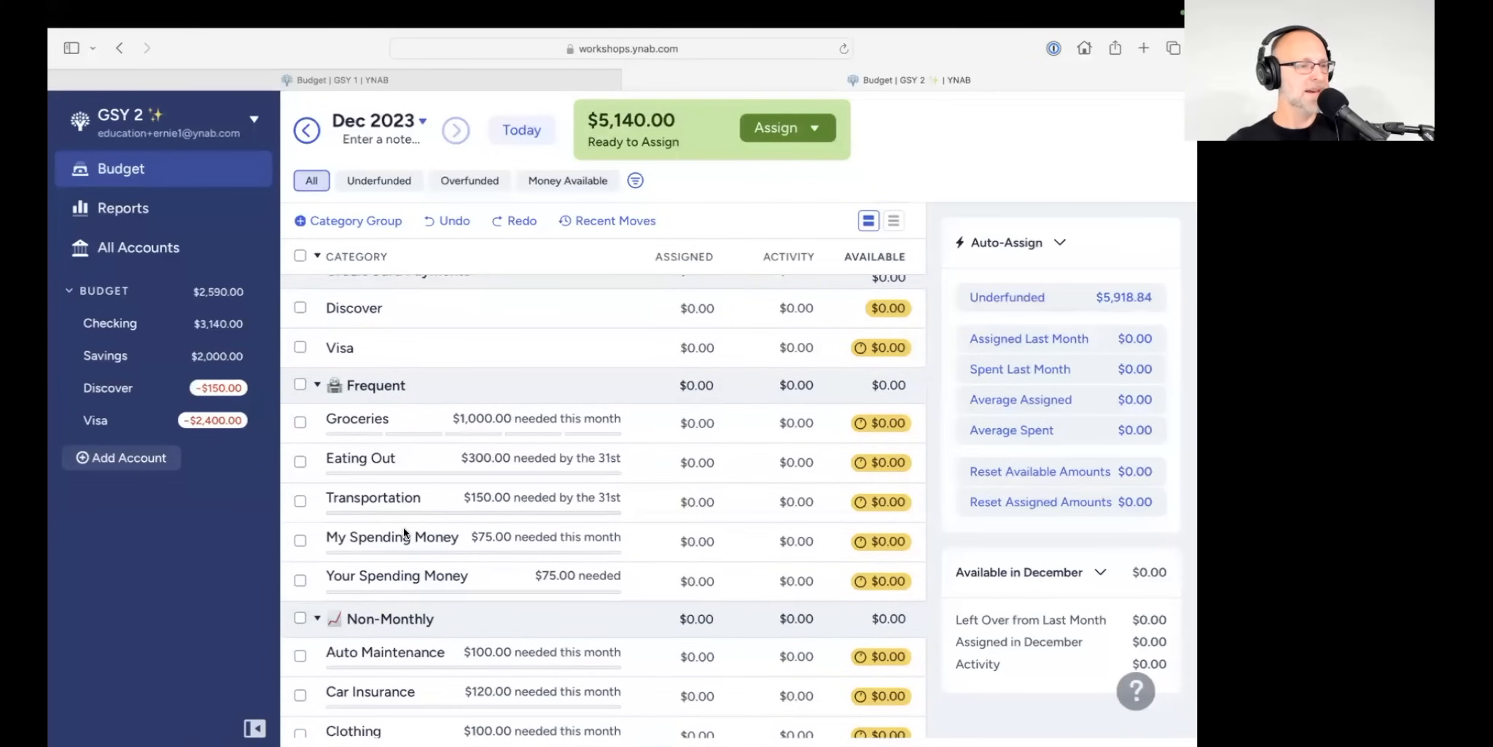
scroll(496, 565, down, 3)
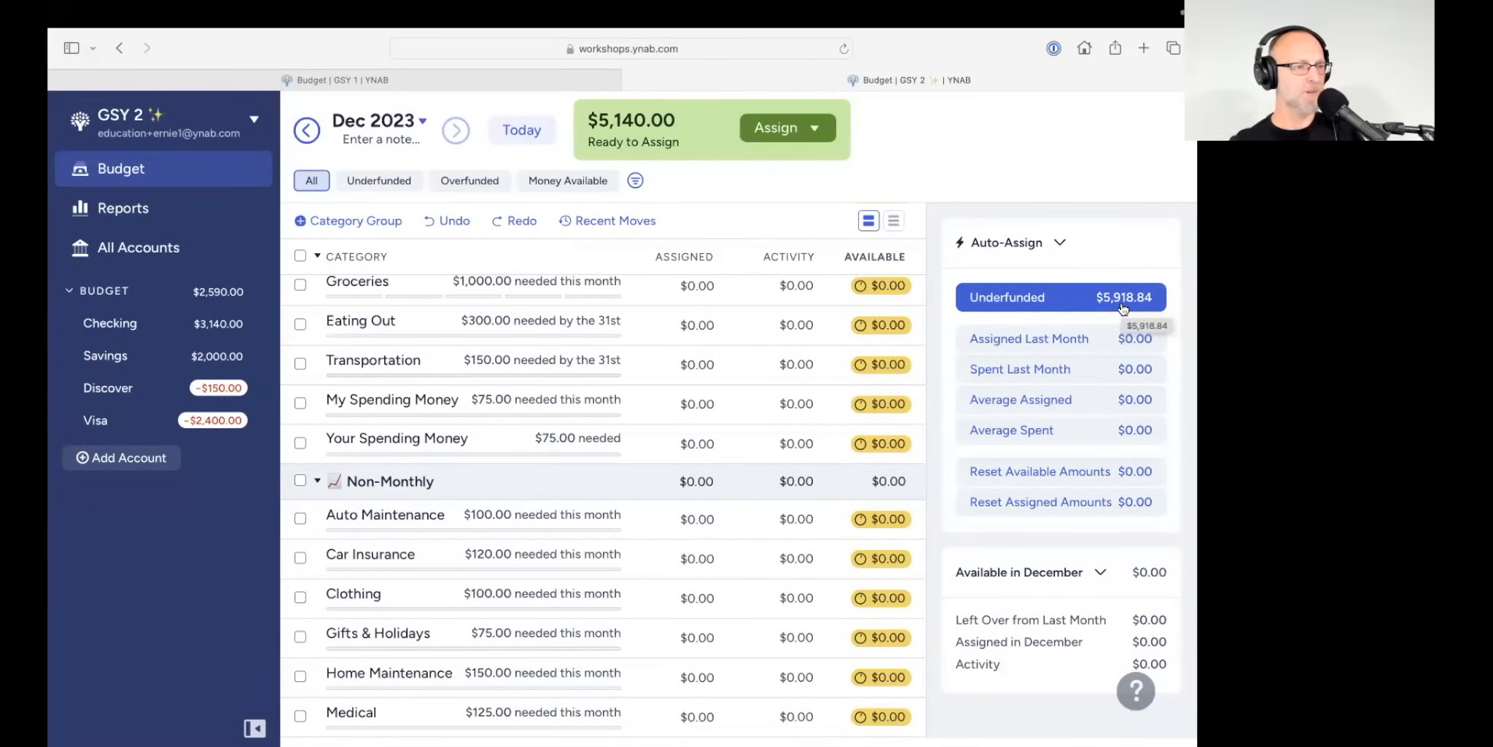
click(533, 133)
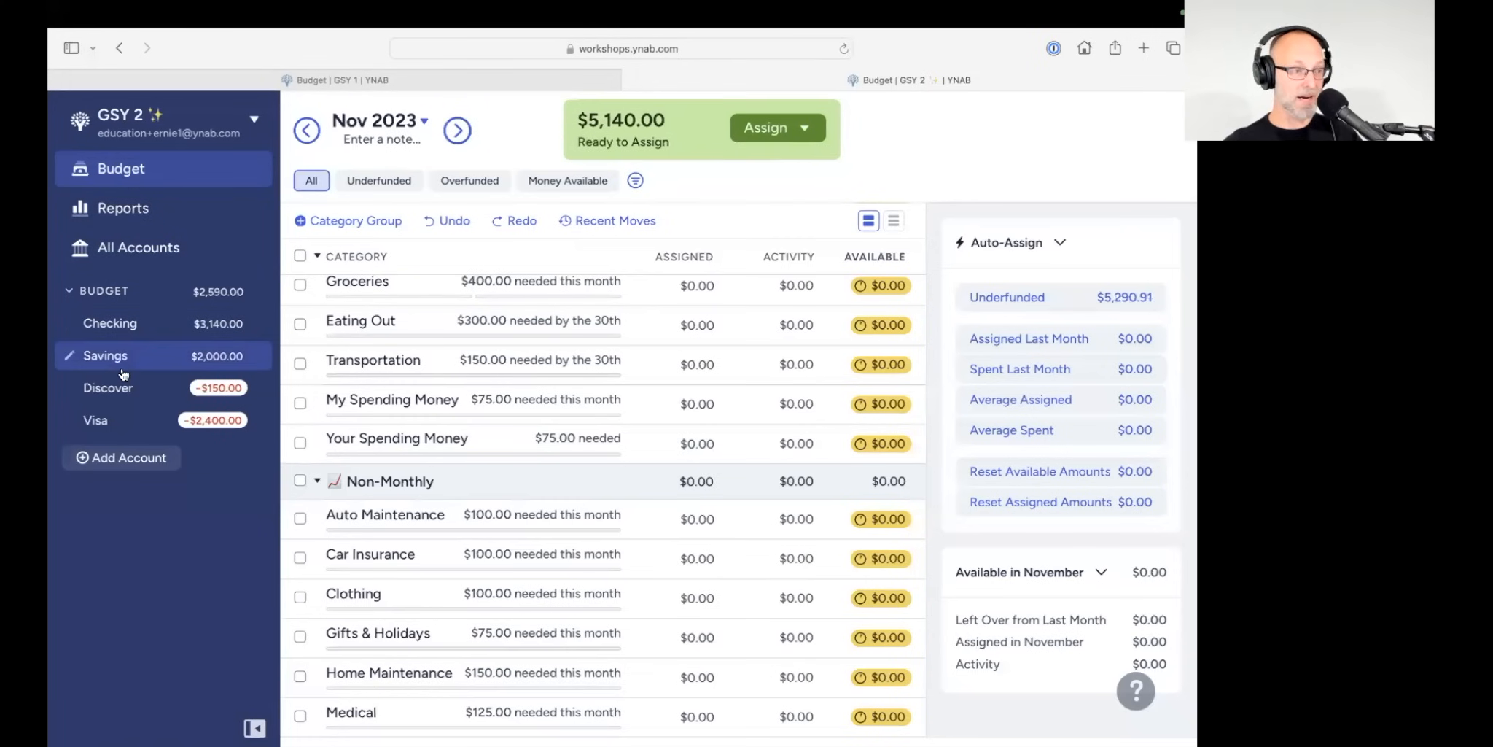
Step: Review the transactions in the Checking account and return to the budget
click(125, 323)
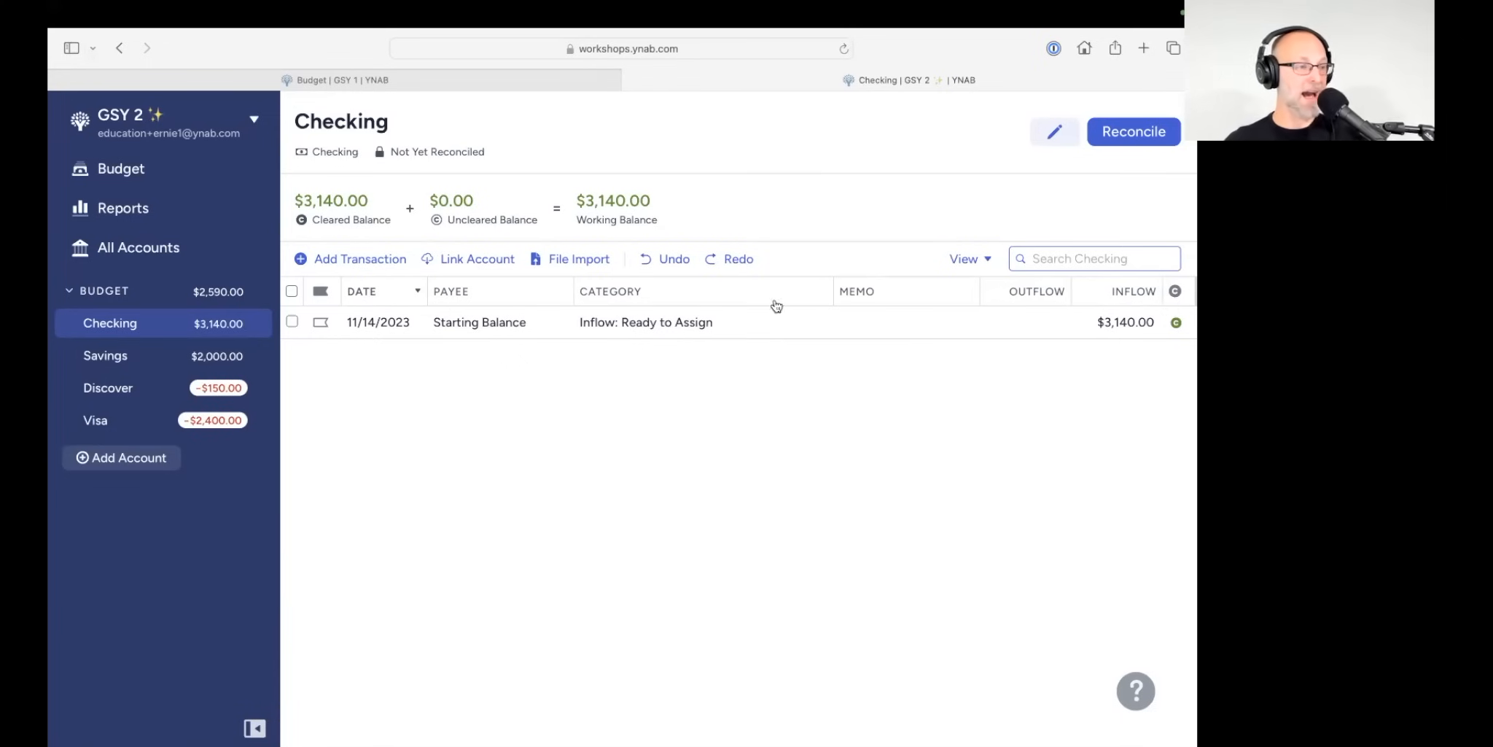
click(139, 173)
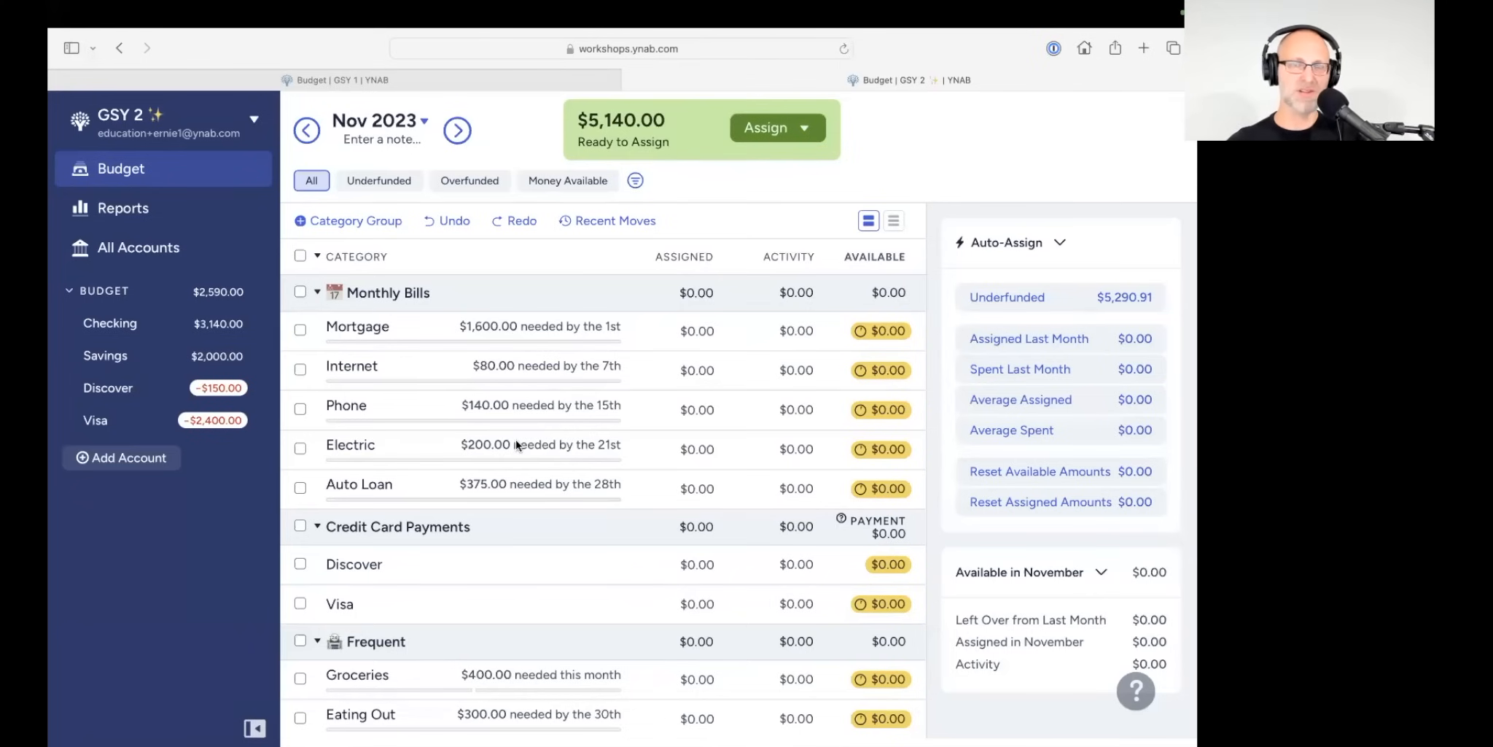
Step: Add a category named "Savings - don't touch this" to the Monthly Bills group
click(441, 294)
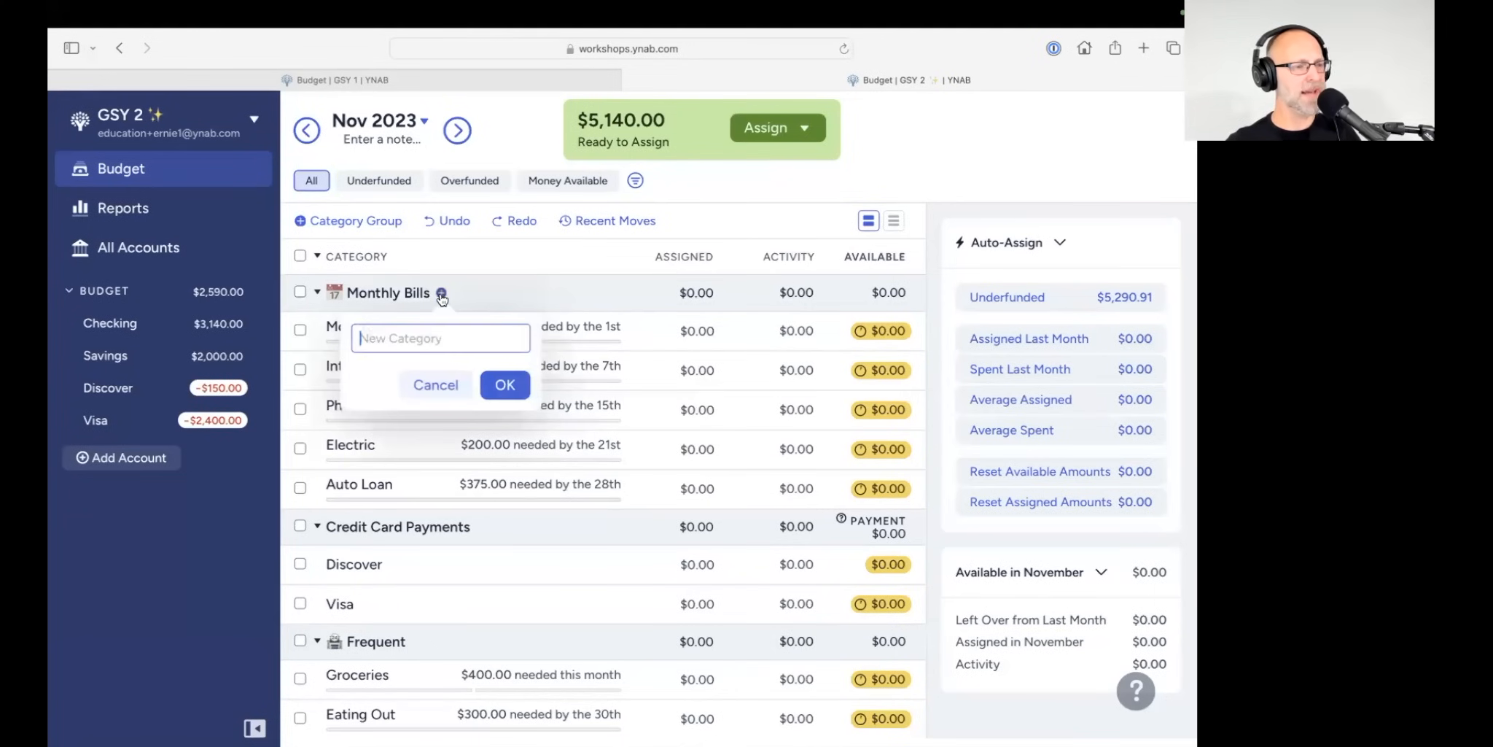
text(Saving)
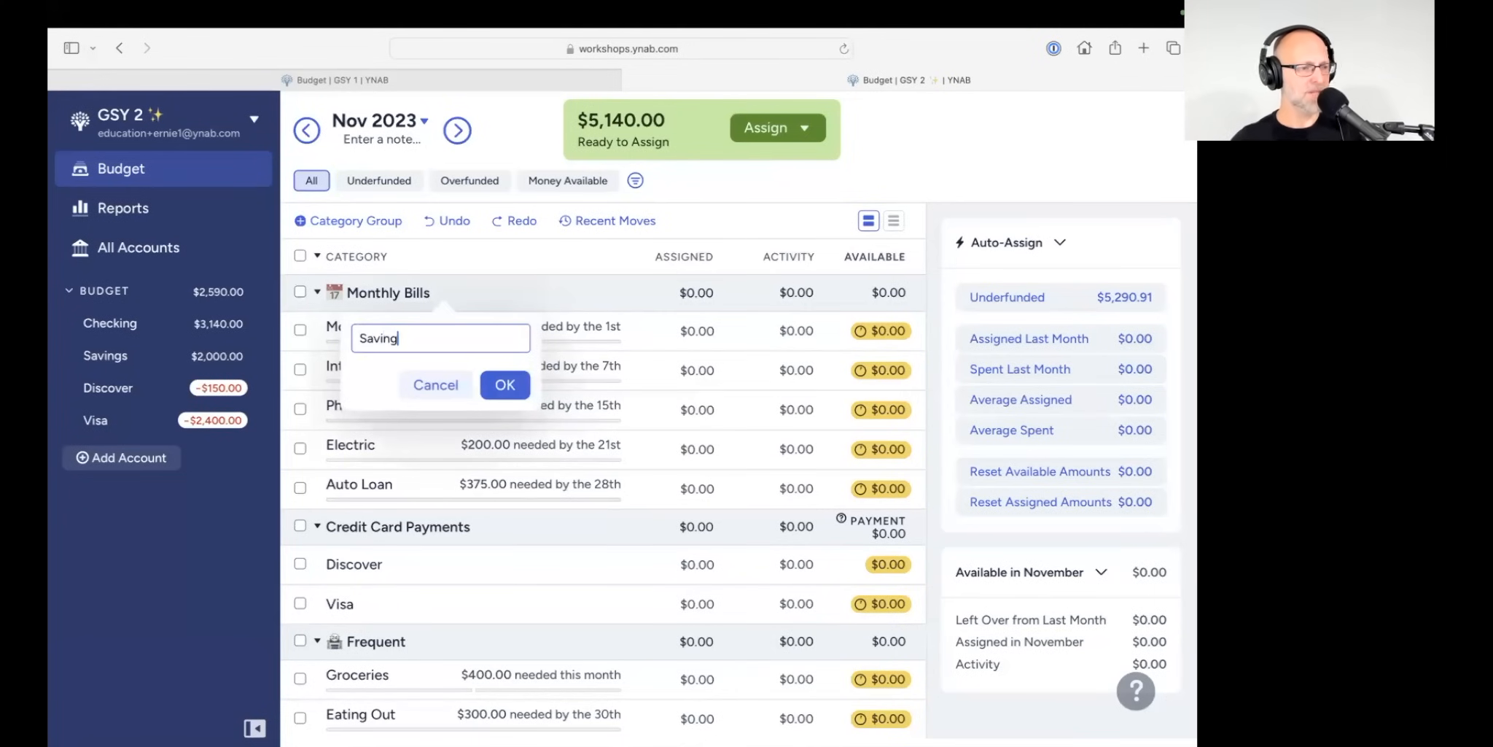
text(s - don't touch this)
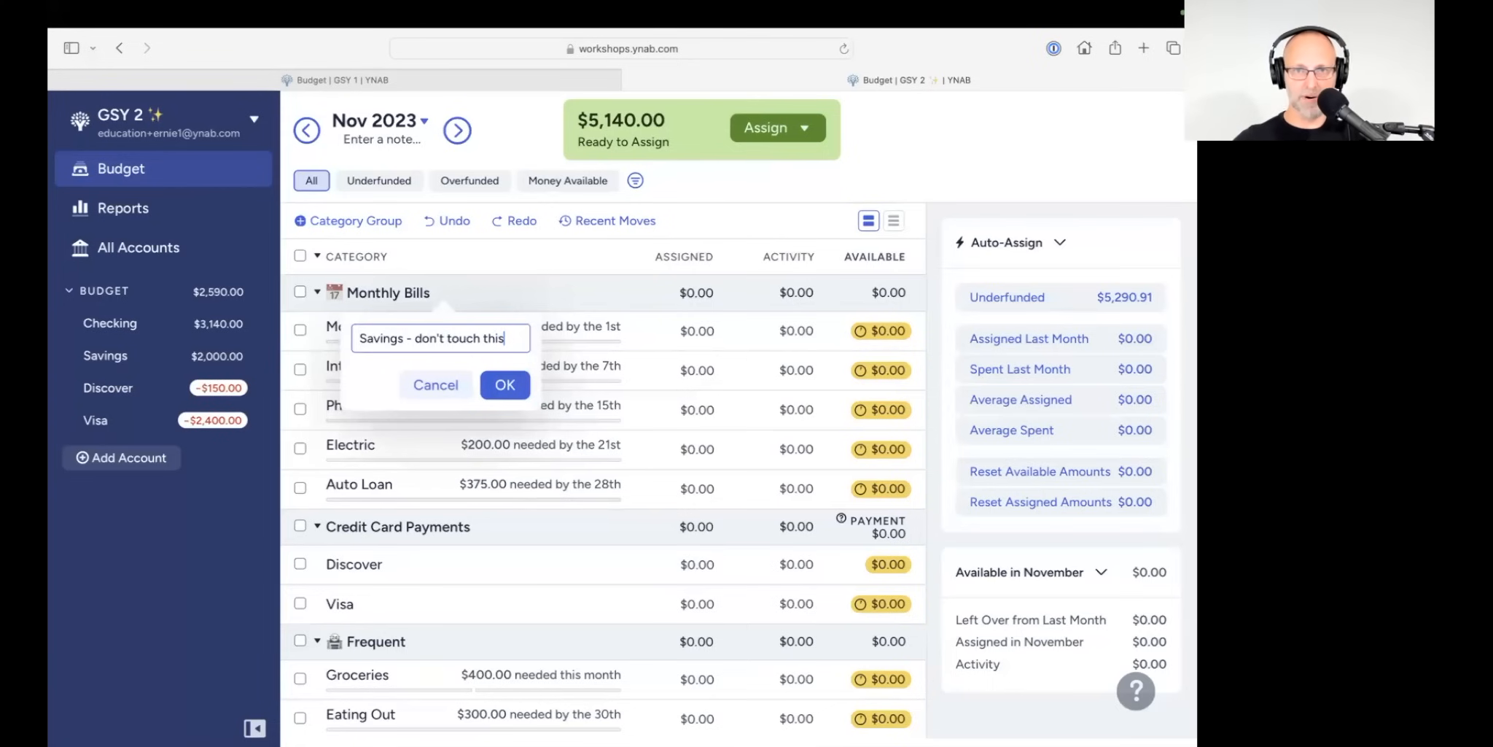
click(503, 385)
Step: Assign $2,000 to the "Savings - don't touch this" category and deselect it
click(699, 330)
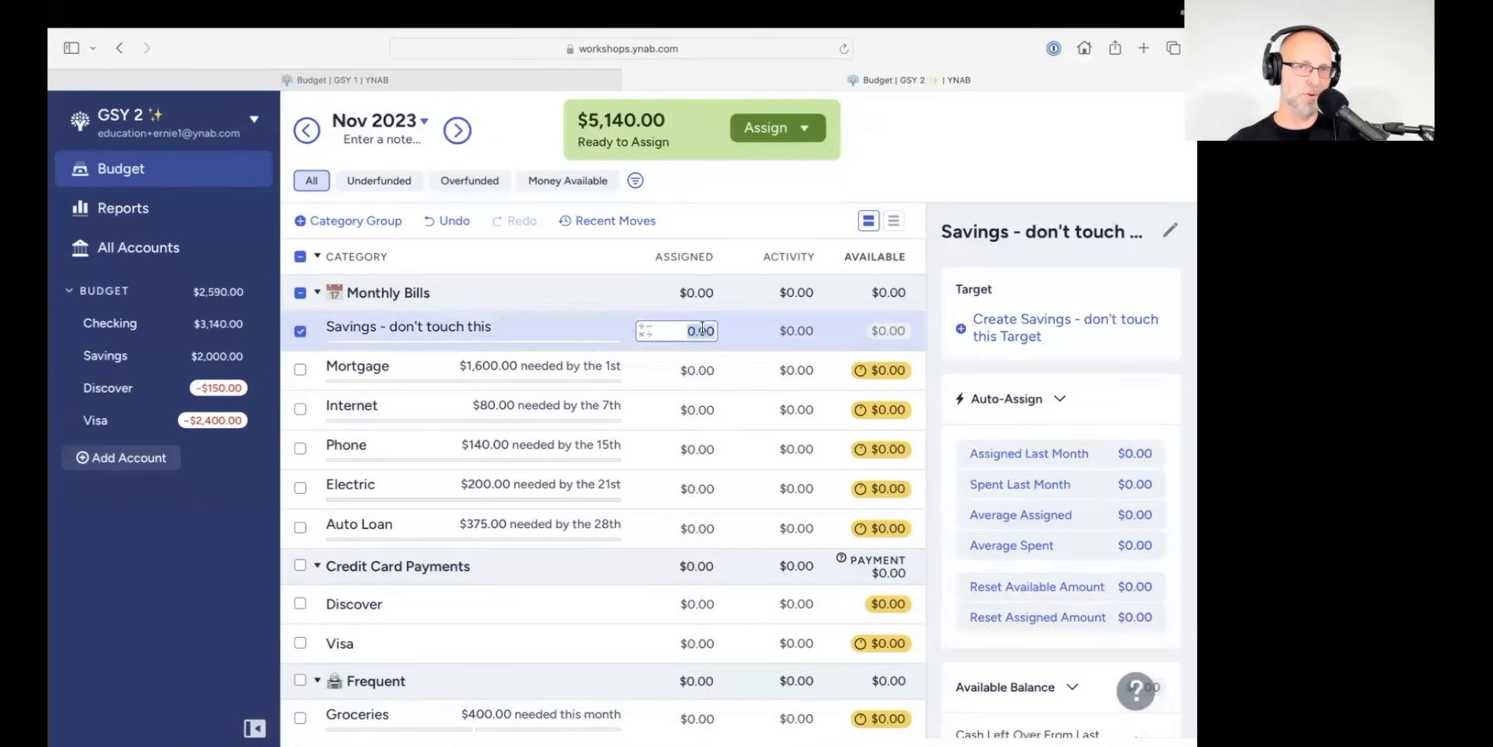
text(2000)
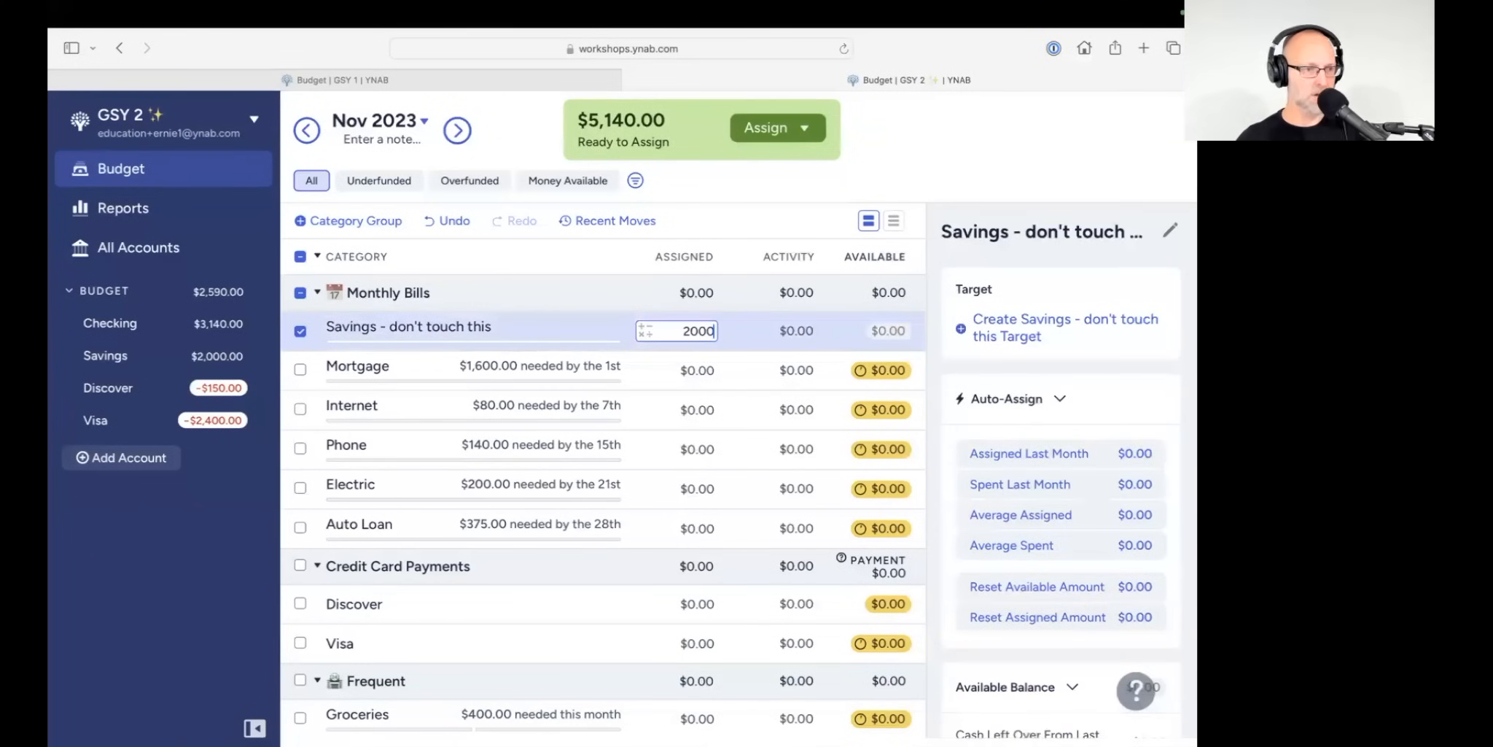
key(Return)
click(682, 368)
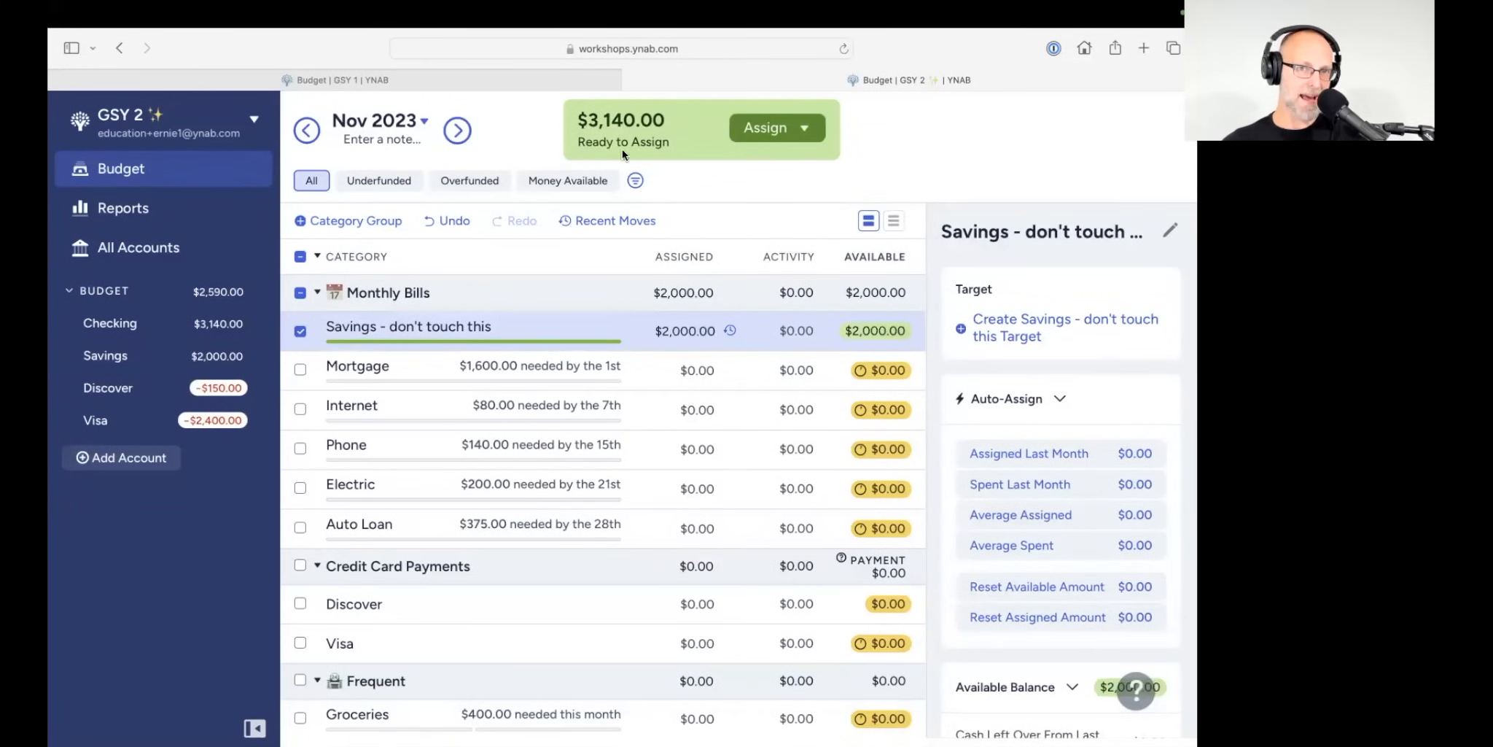
click(300, 331)
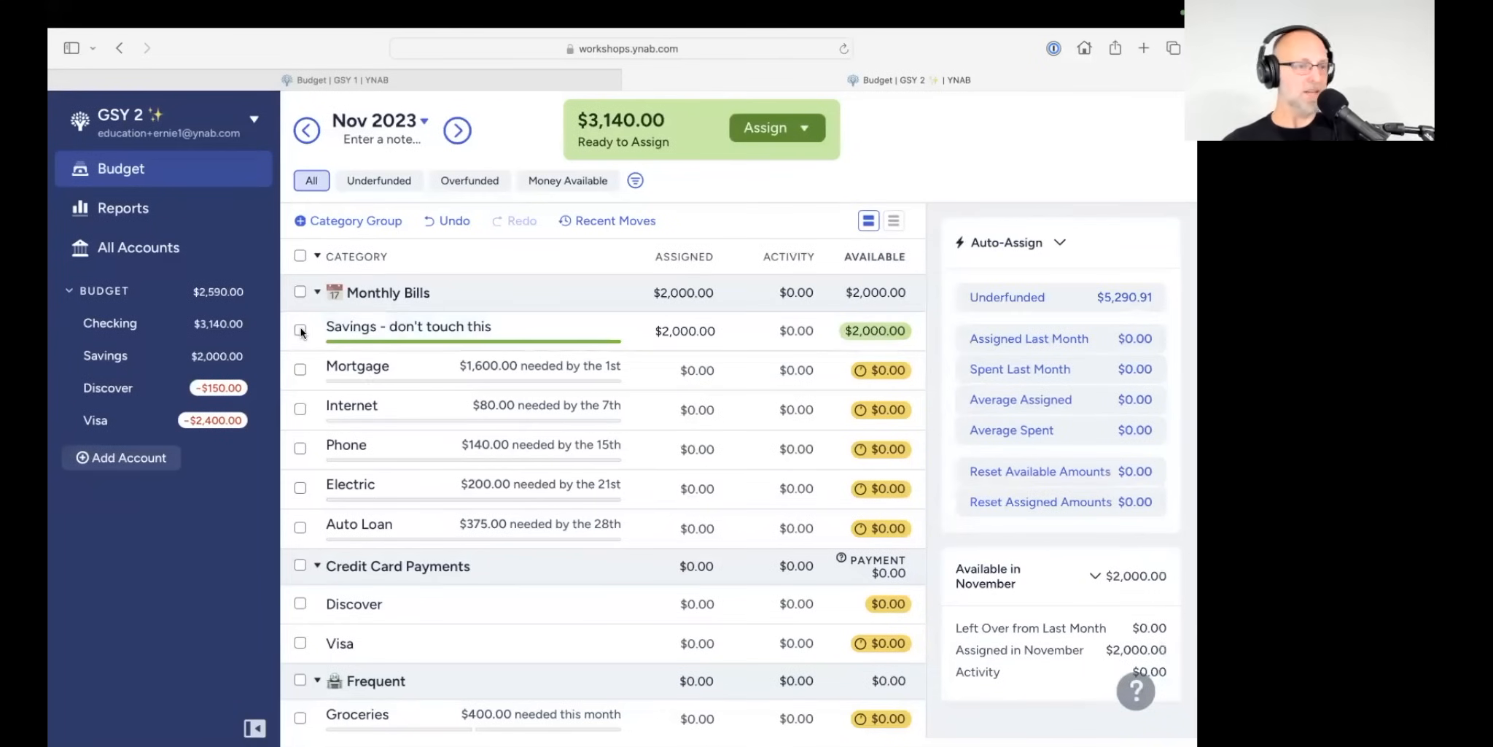
Step: Inspect the Mortgage category's monthly target and deselect the category
click(680, 368)
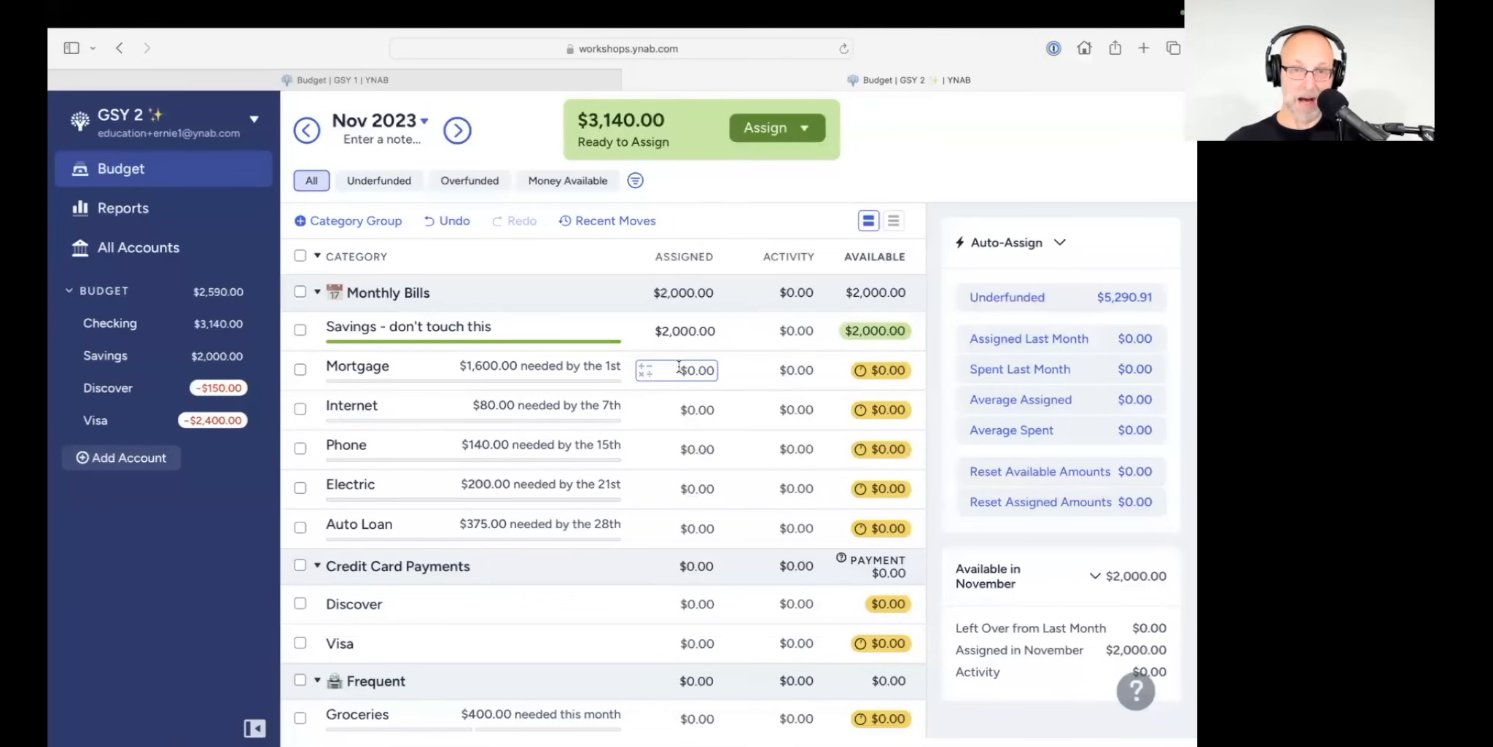
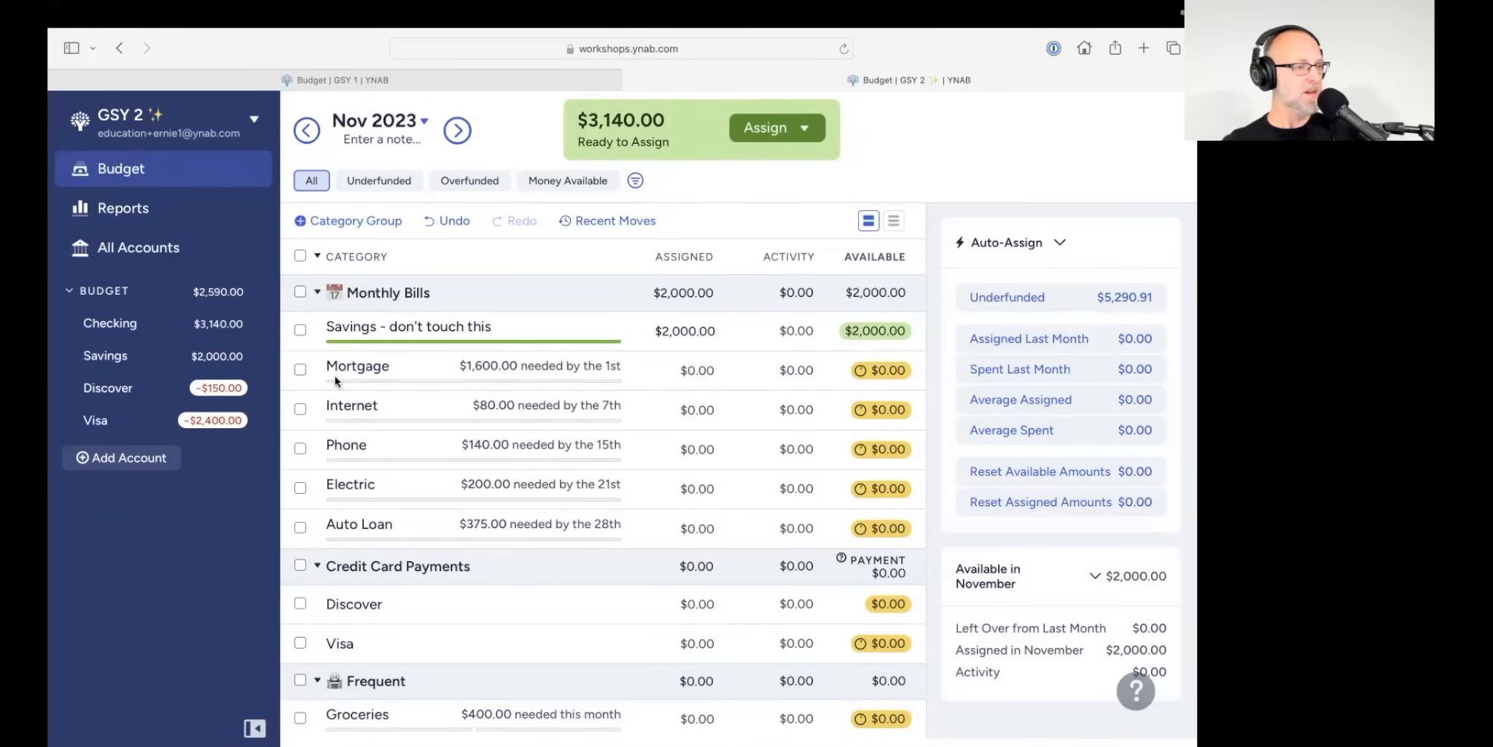
click(407, 373)
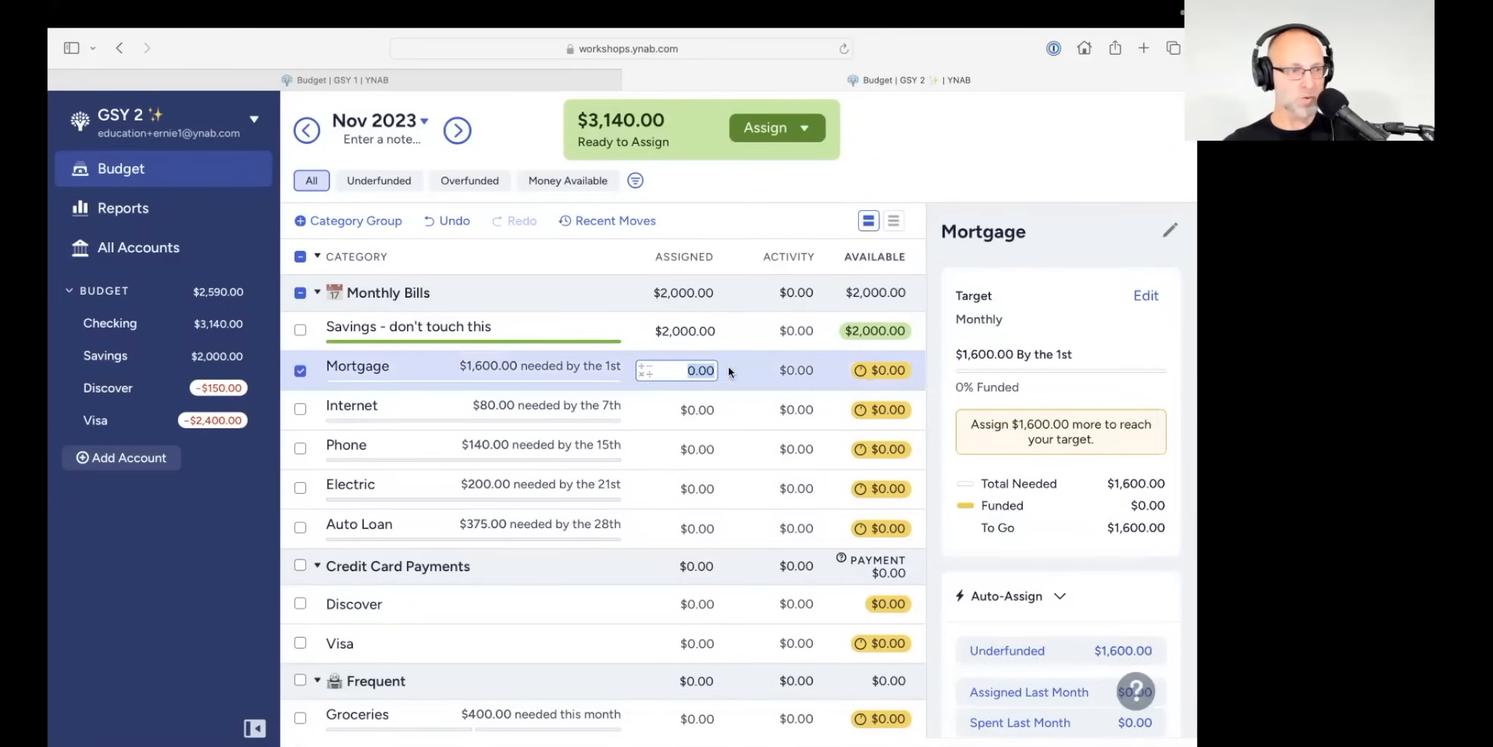
click(300, 370)
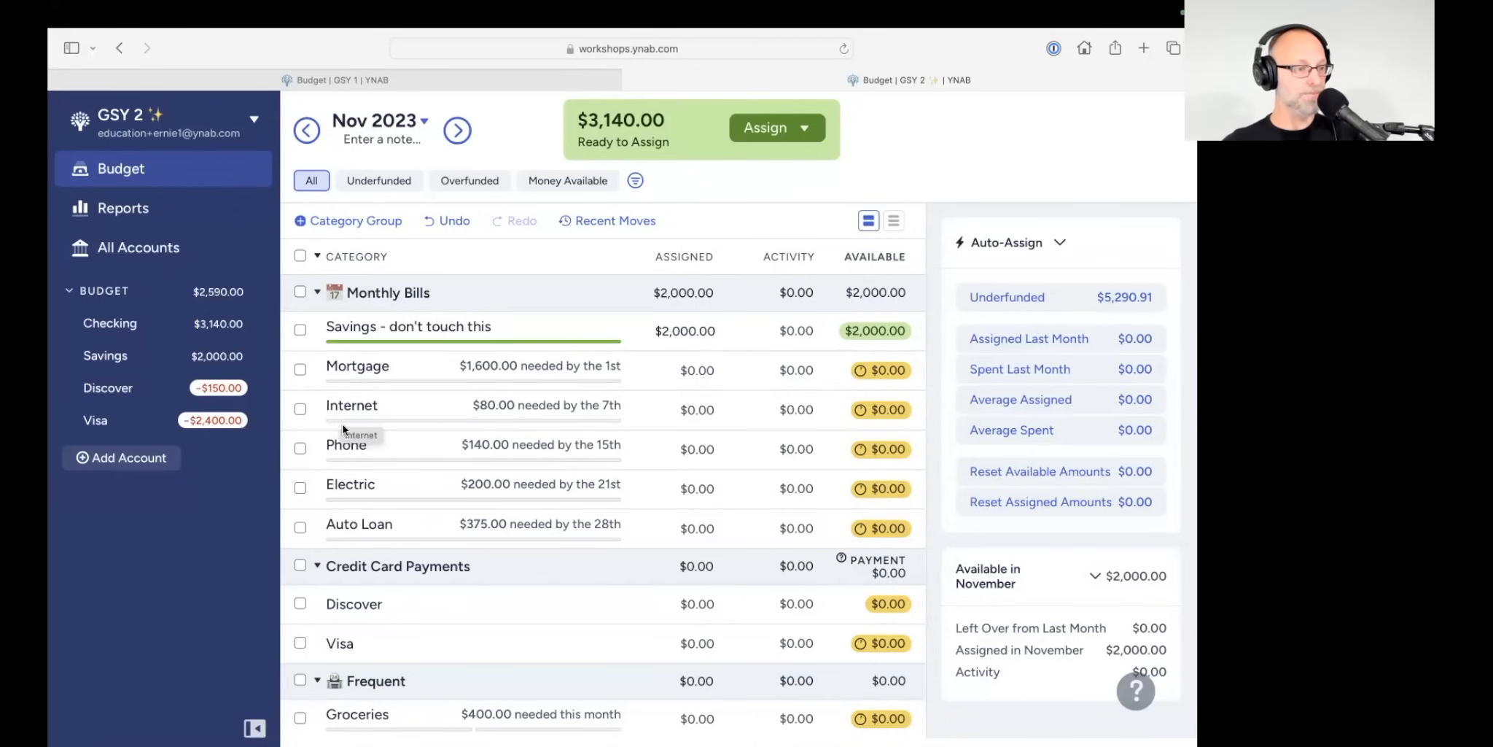
Step: Assign $140 to the Phone category in Monthly Bills and deselect it
click(424, 446)
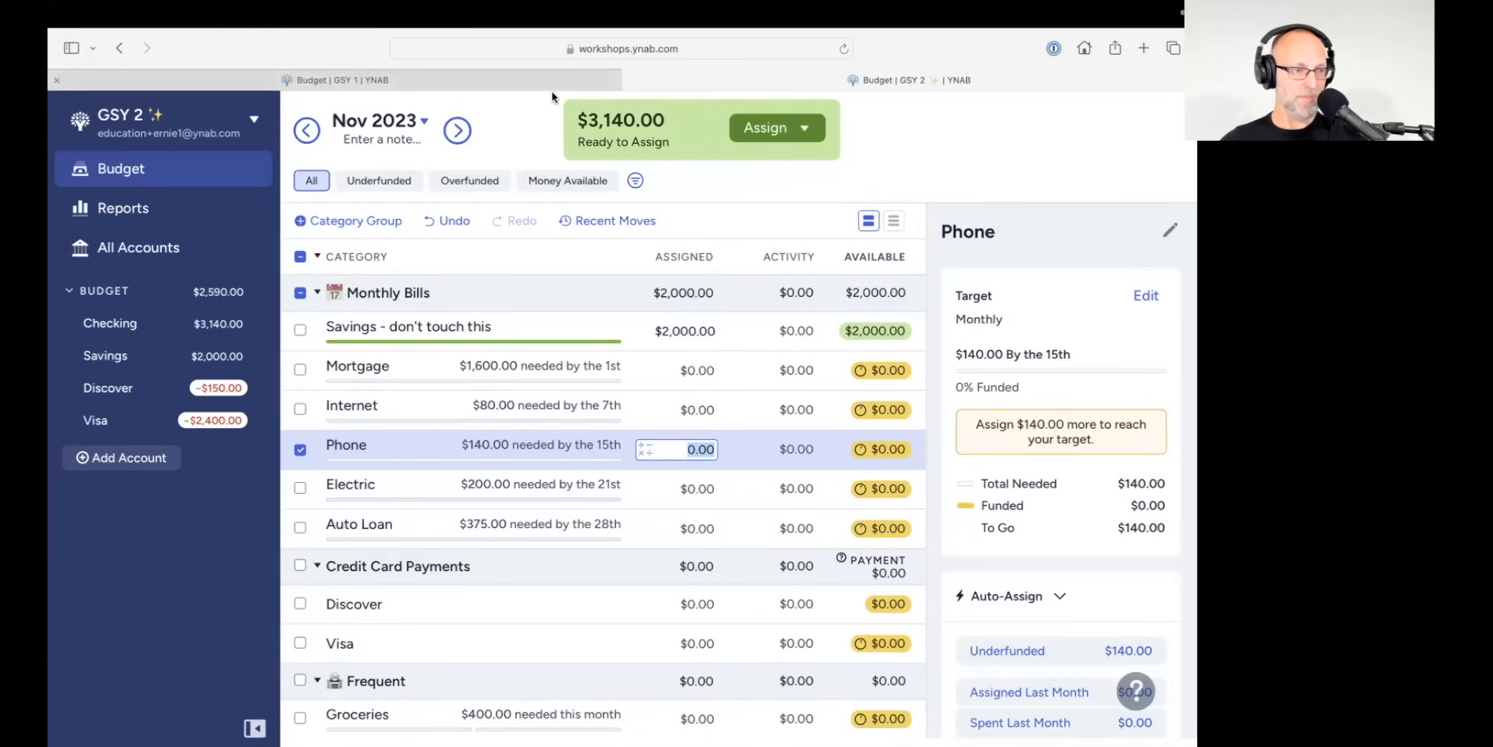
text(140)
key(Return)
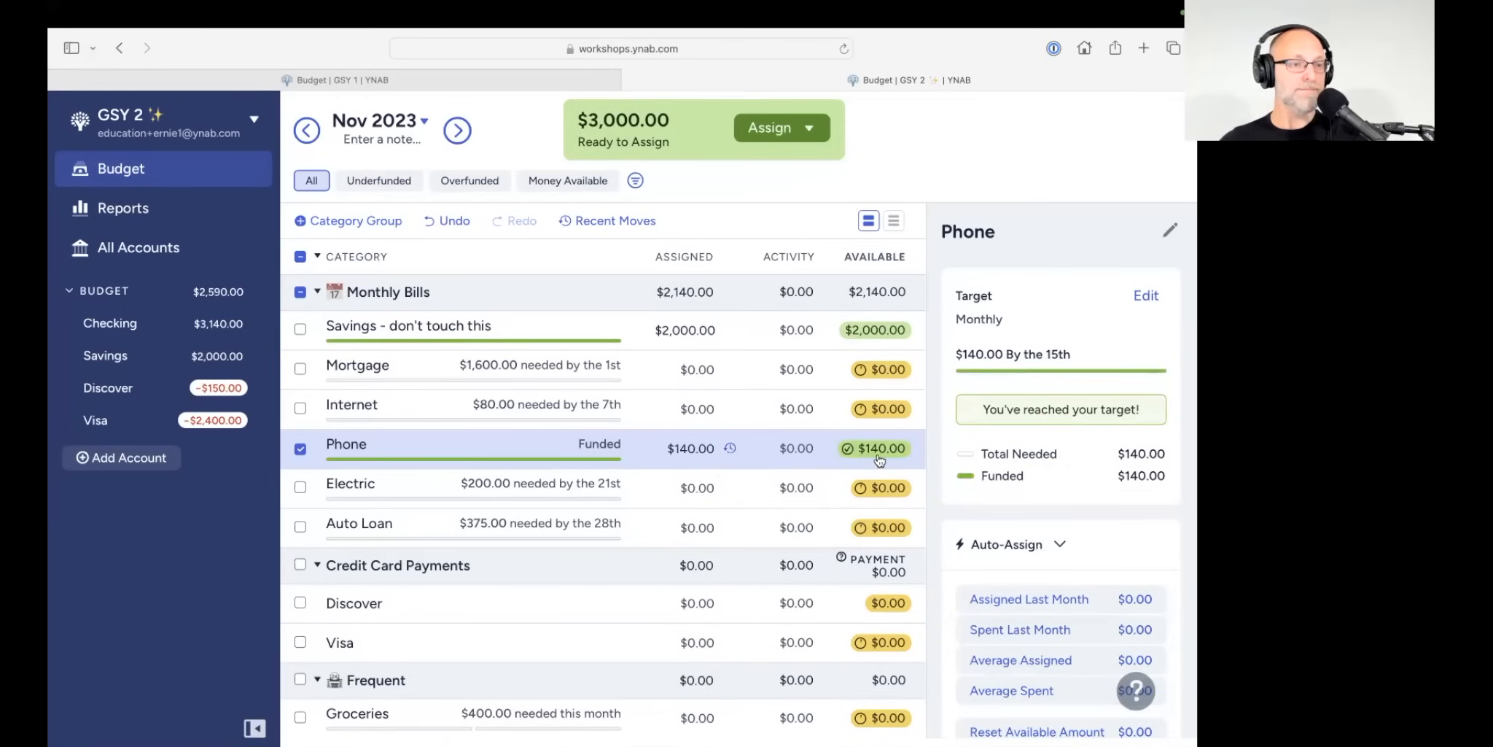
mouse_move(886, 460)
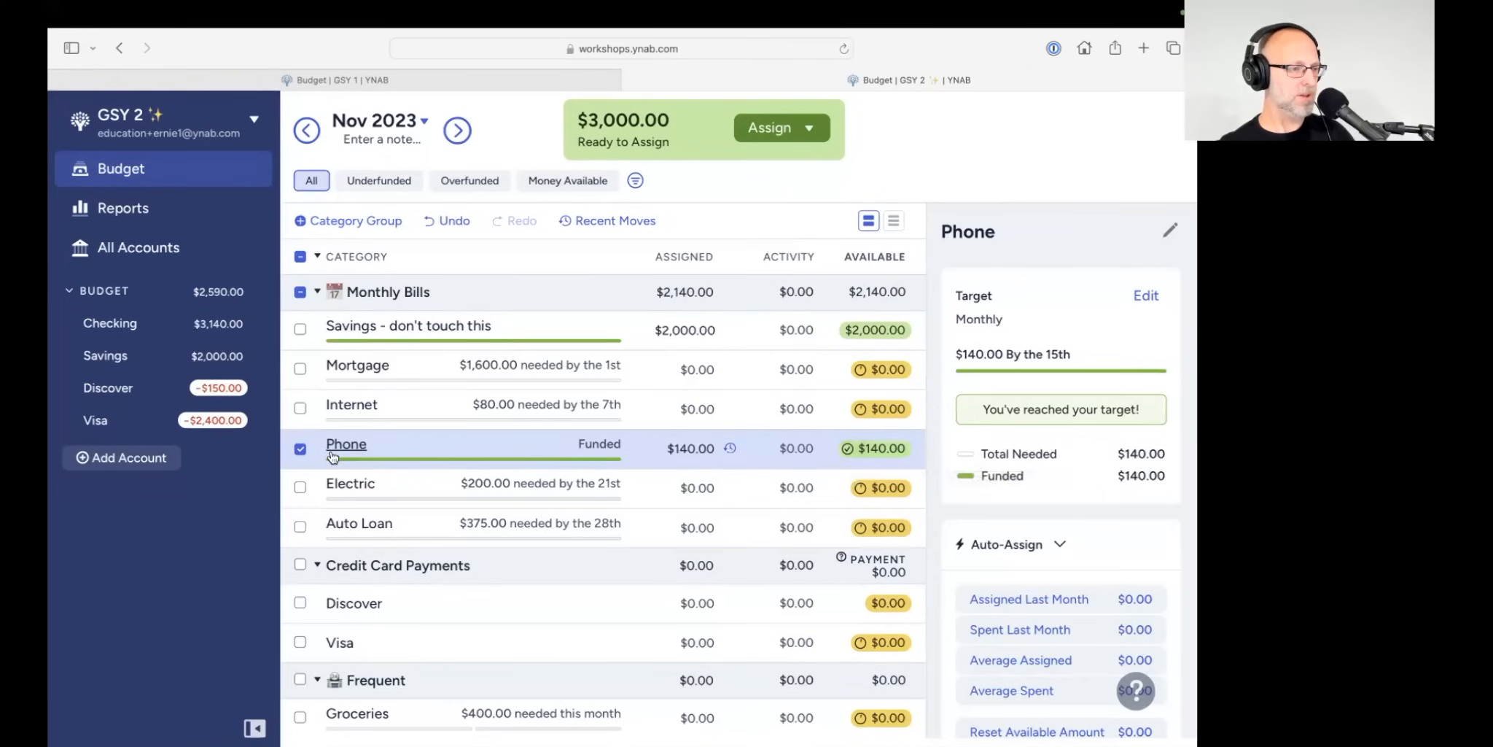
click(301, 449)
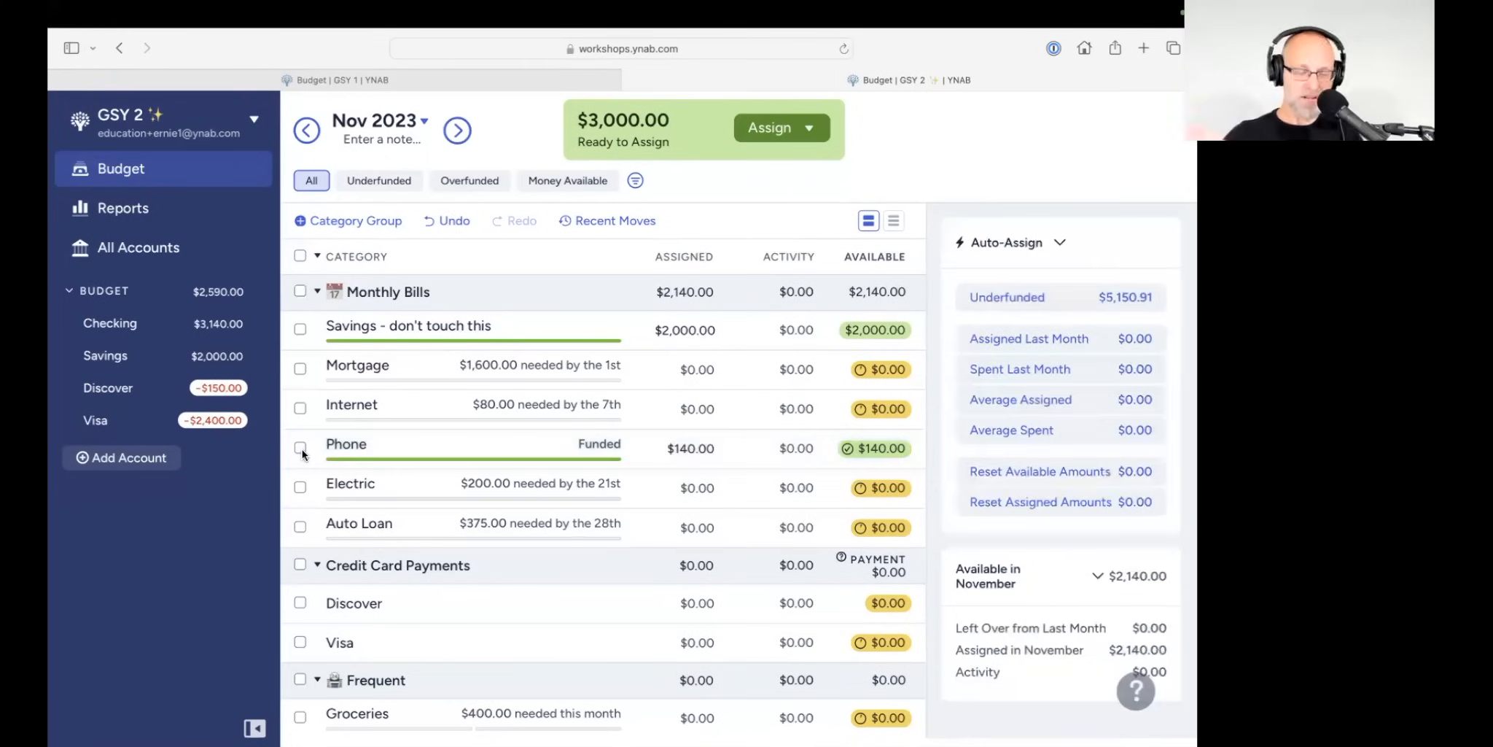
Step: Auto-assign the underfunded amounts to Electric ($200) and Auto Loan ($375) together, and deselect both categories
click(300, 487)
click(304, 527)
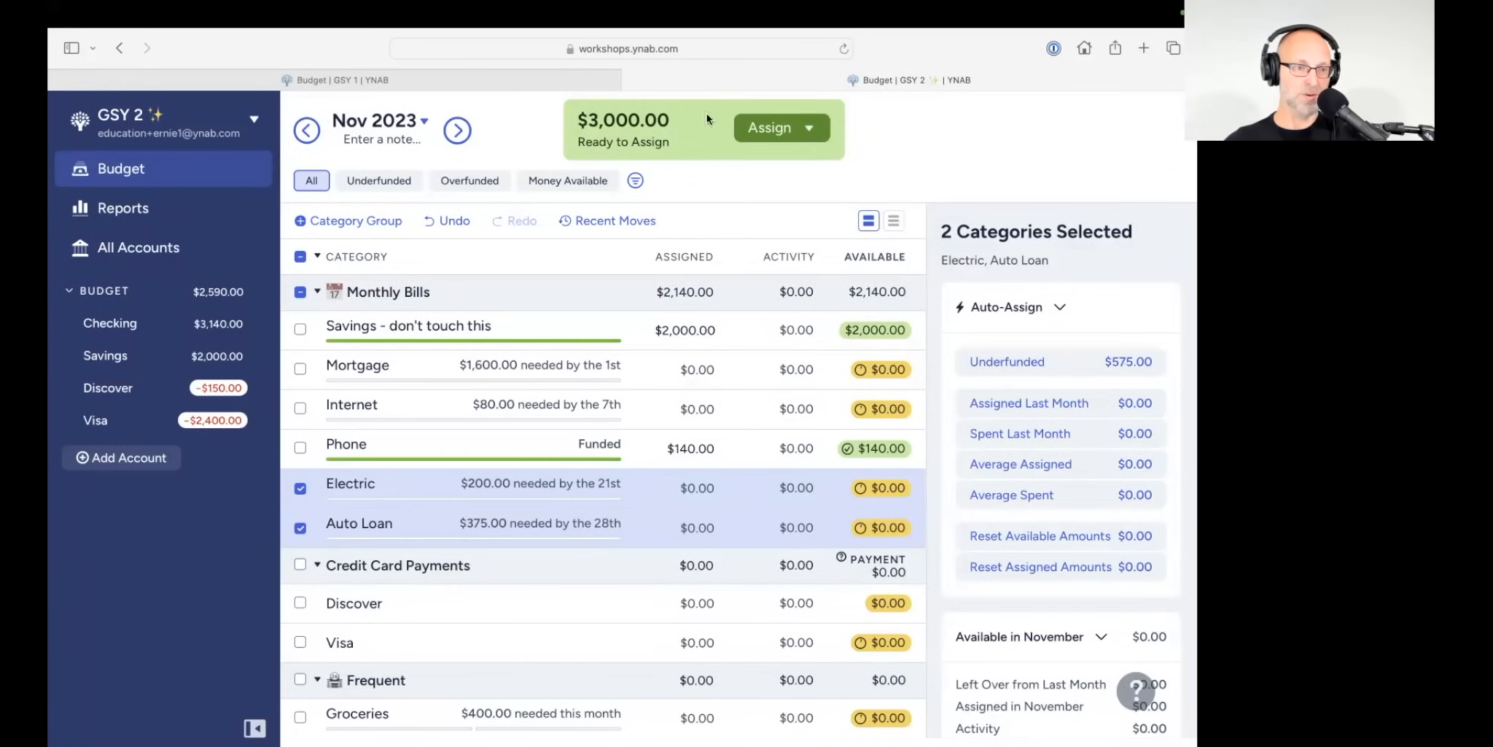
click(1047, 368)
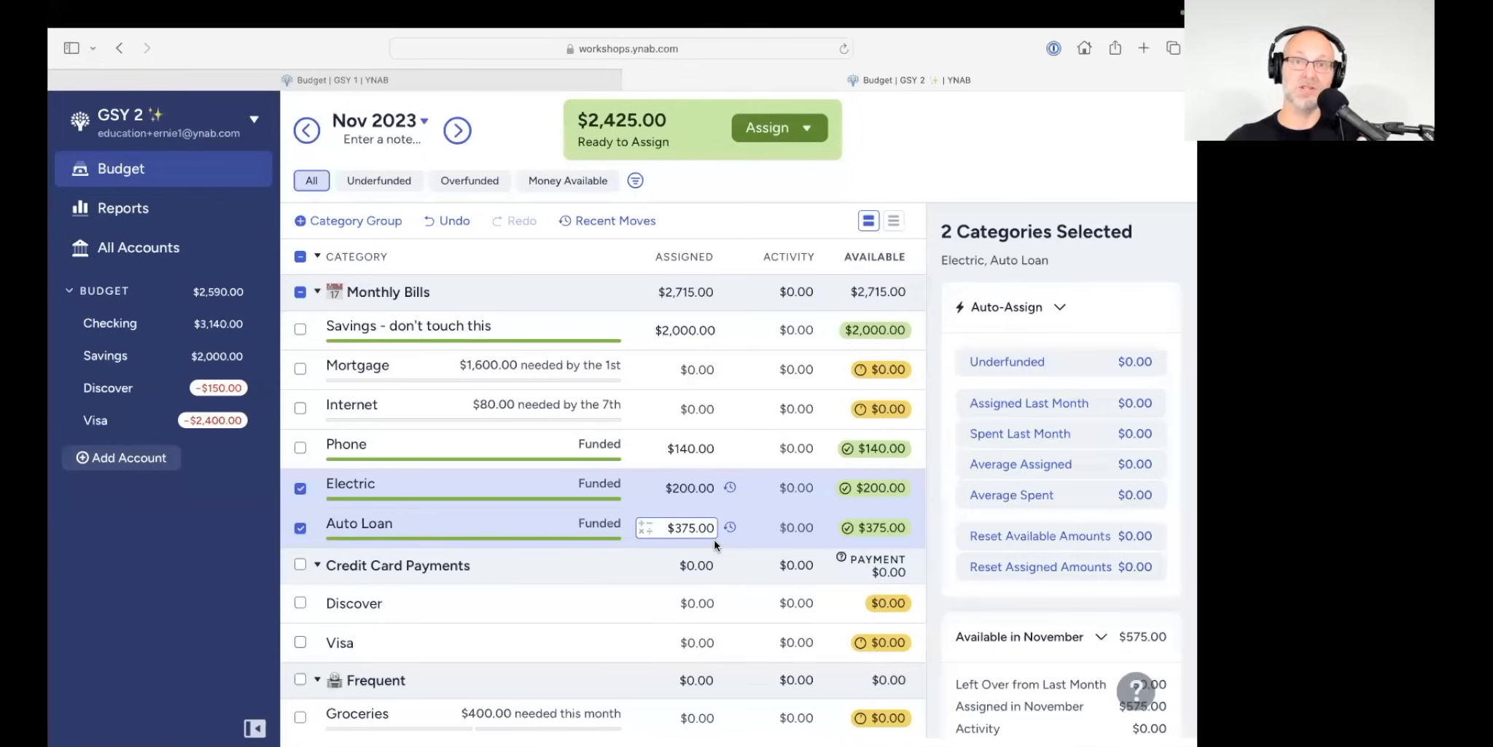
click(300, 488)
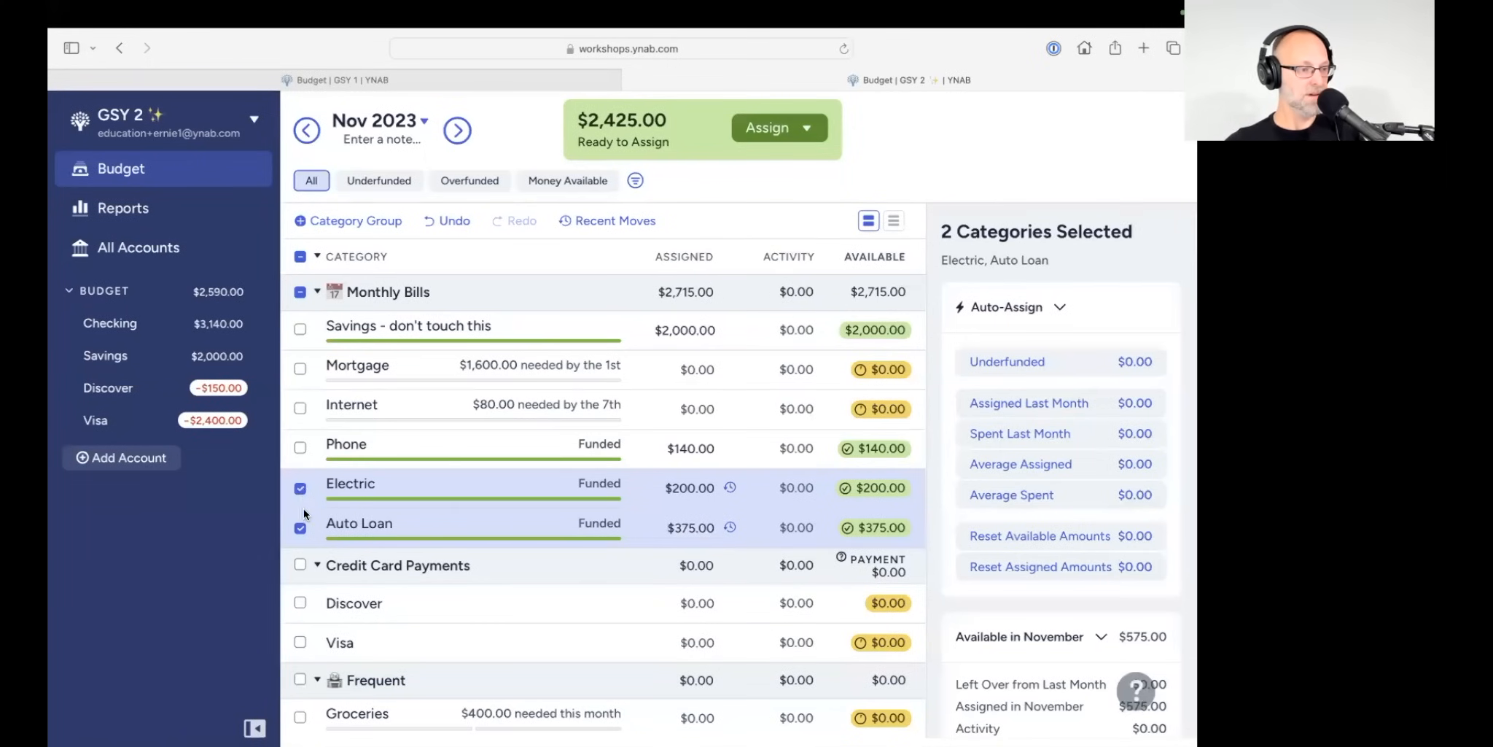
click(301, 527)
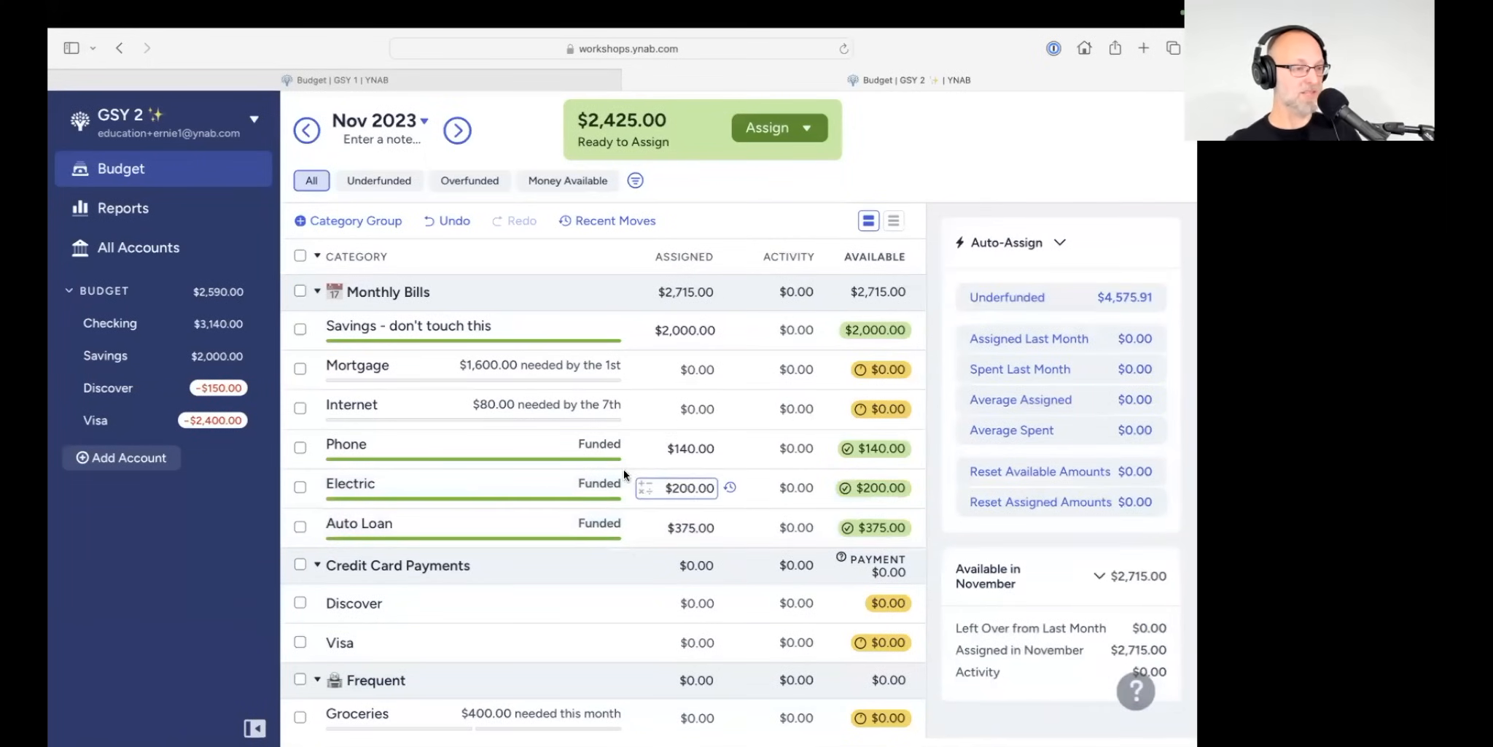
Step: Assign $150 to the Discover category under Credit Card Payments and deselect it
scroll(623, 469, down, 2)
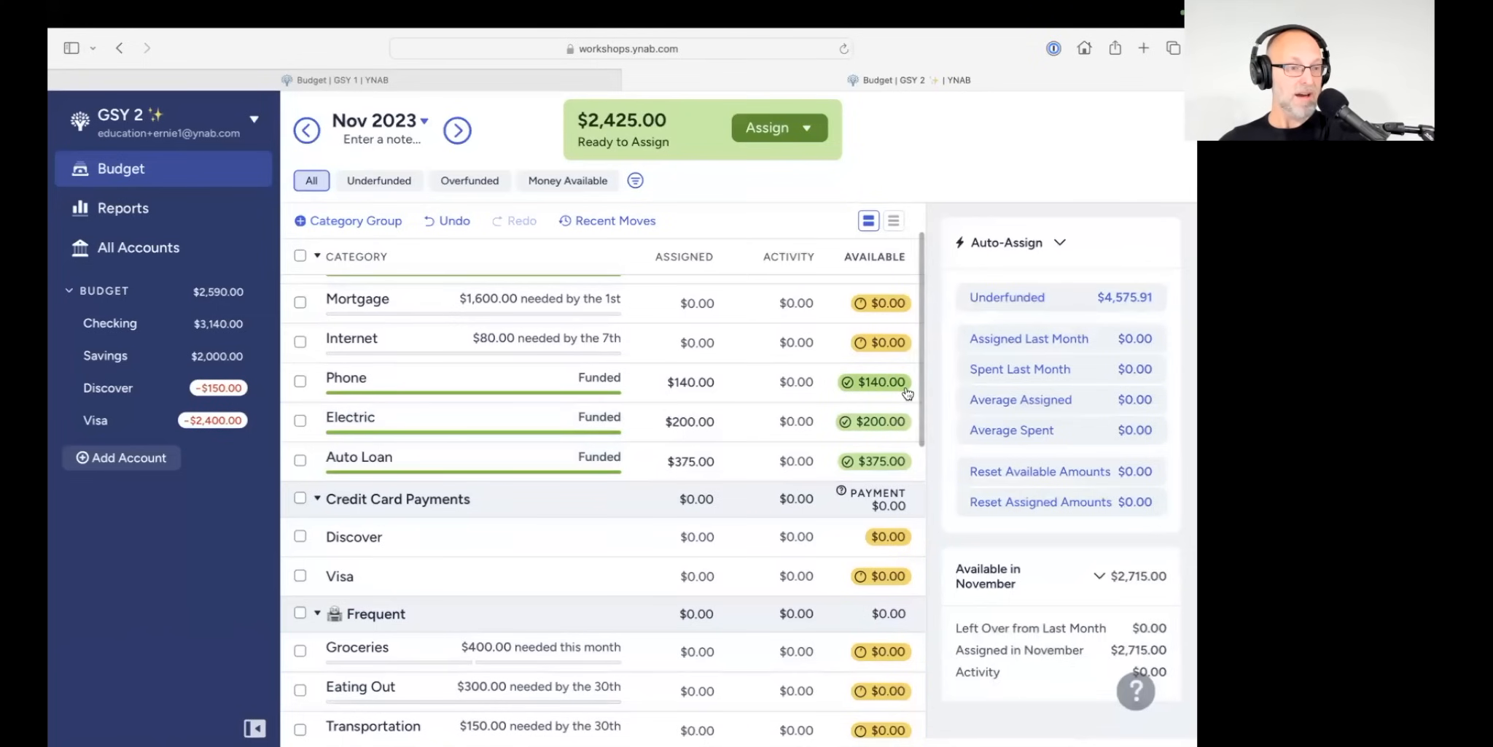
mouse_move(907, 394)
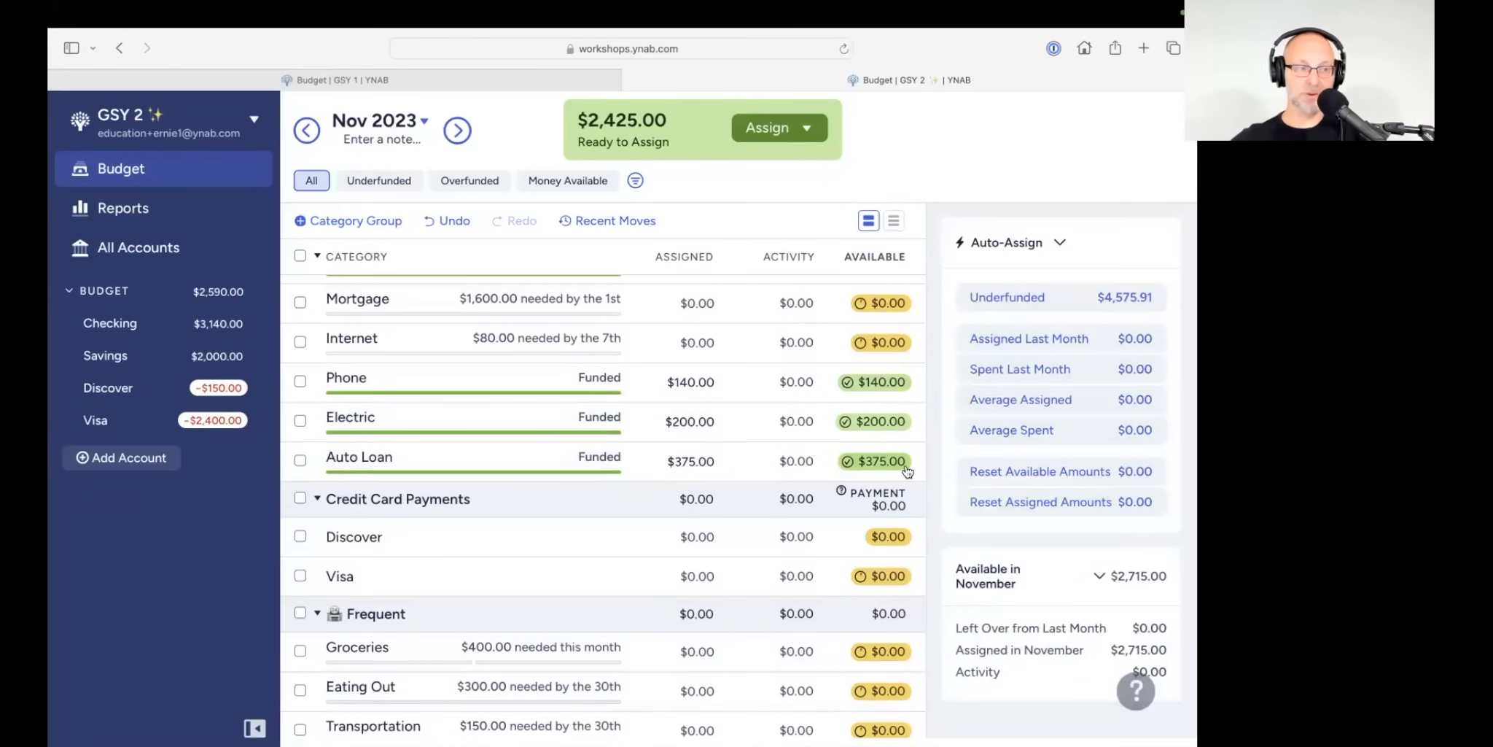
mouse_move(907, 471)
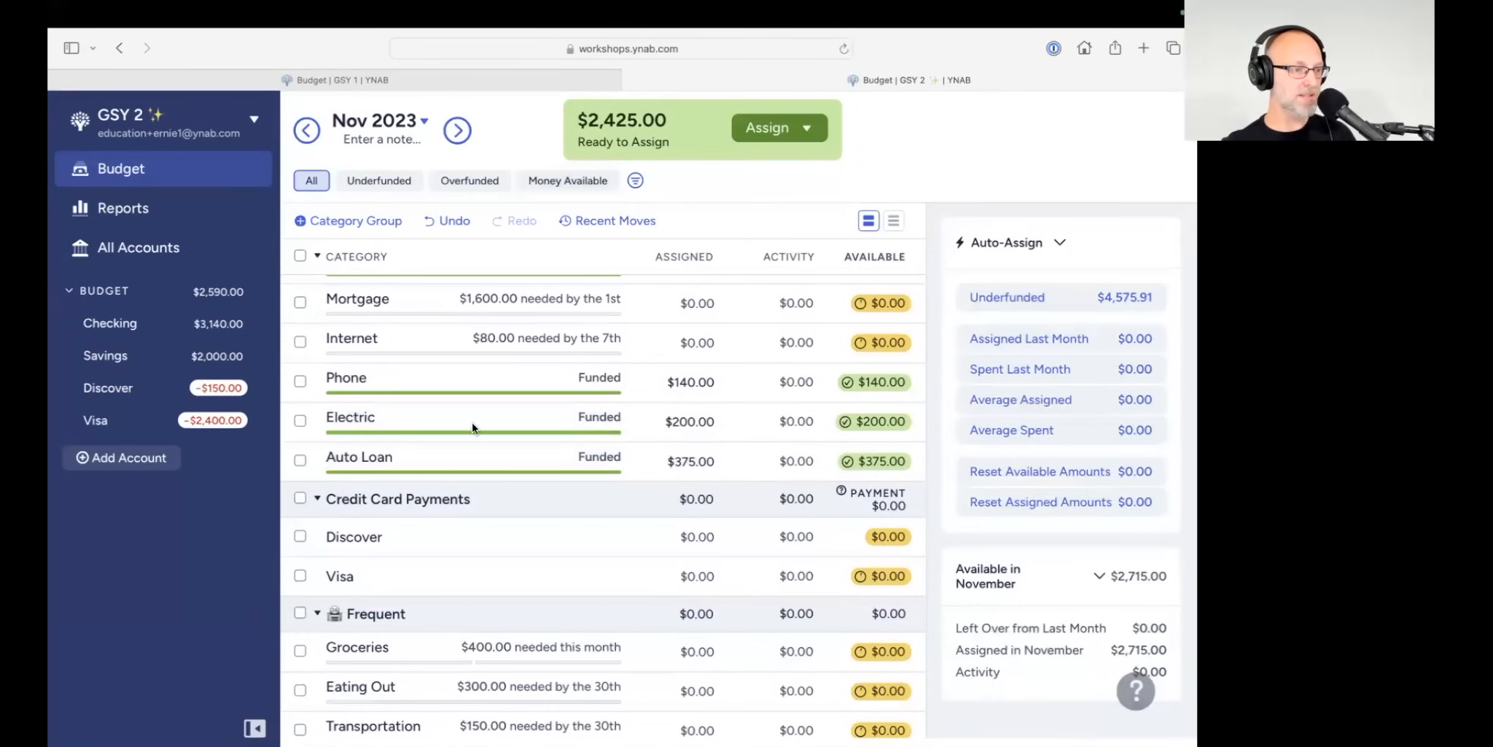
scroll(471, 422, down, 3)
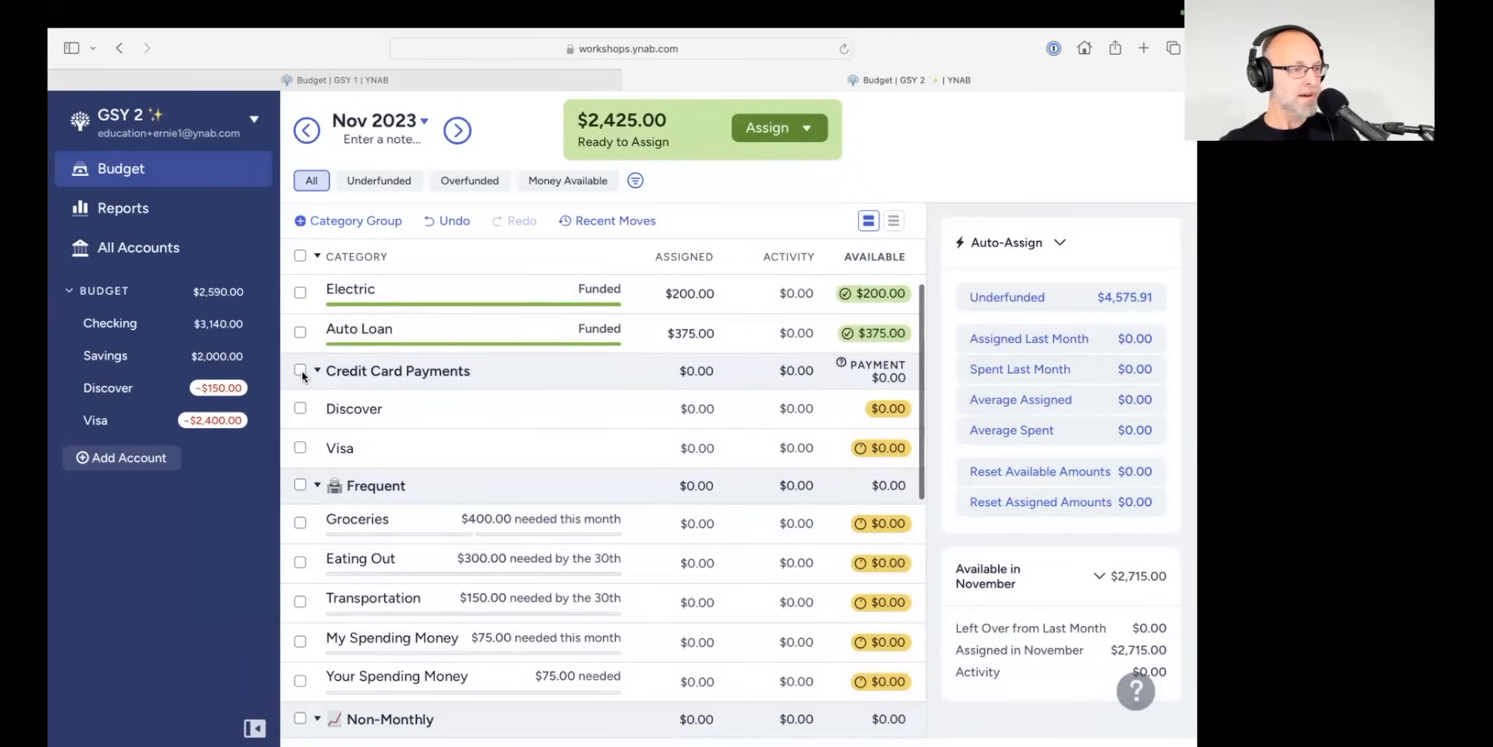
click(349, 410)
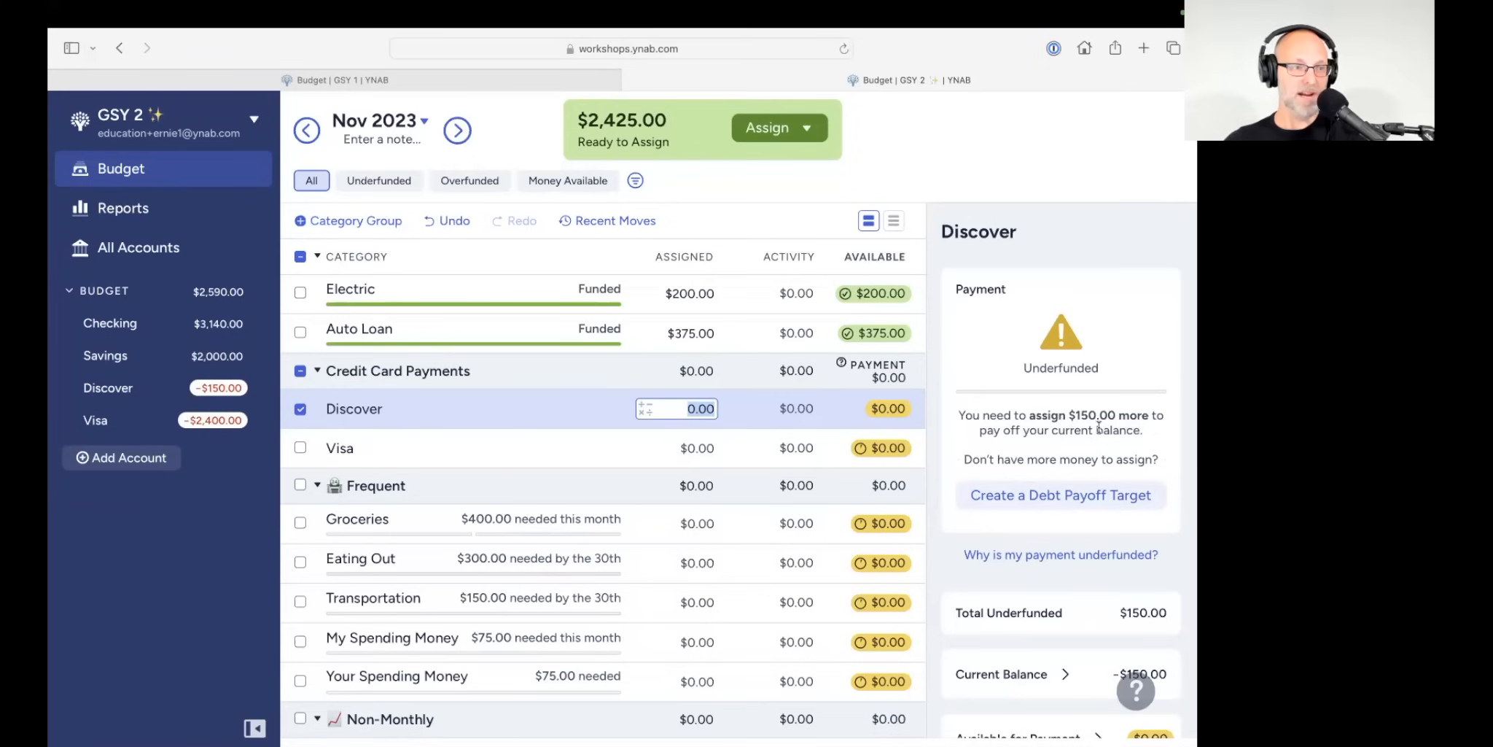
text(15)
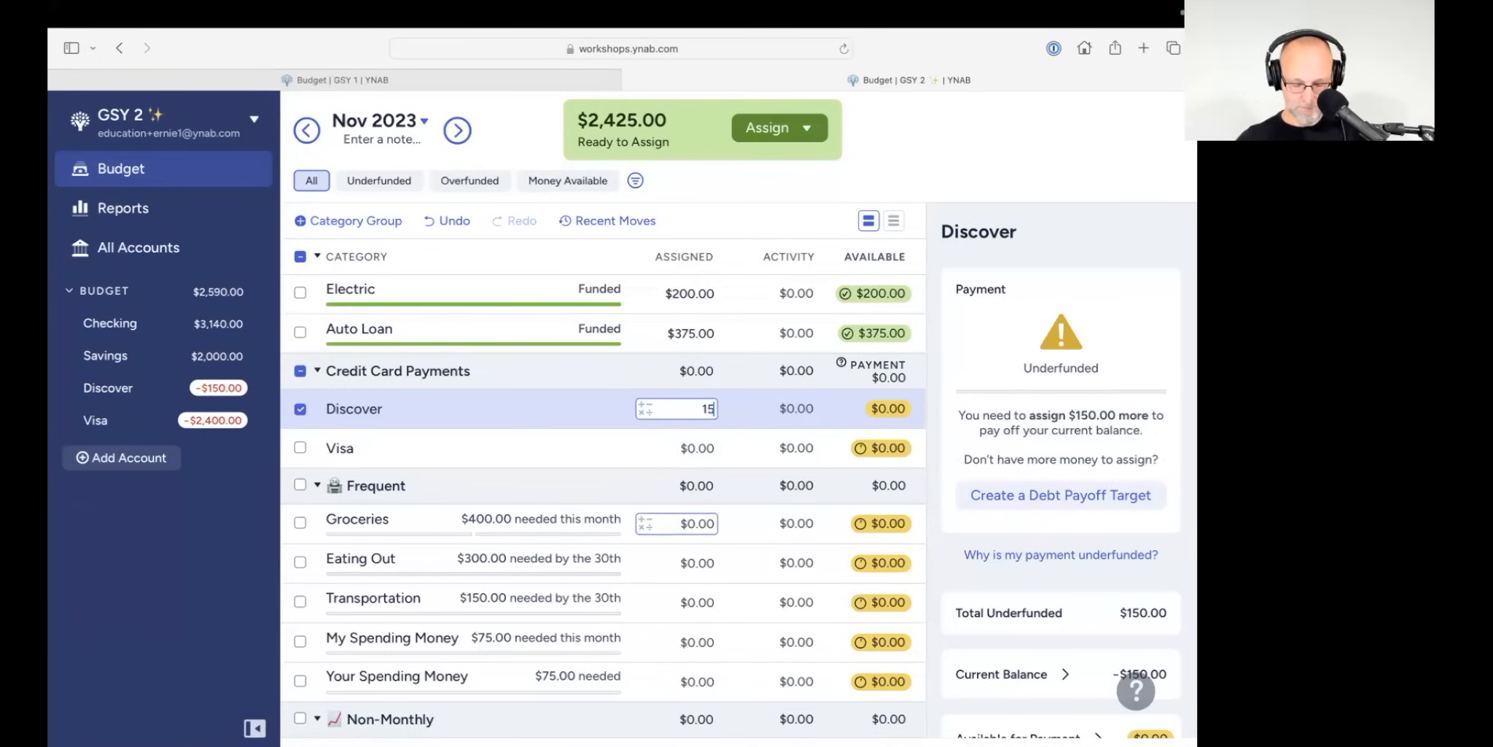
text(0)
key(Return)
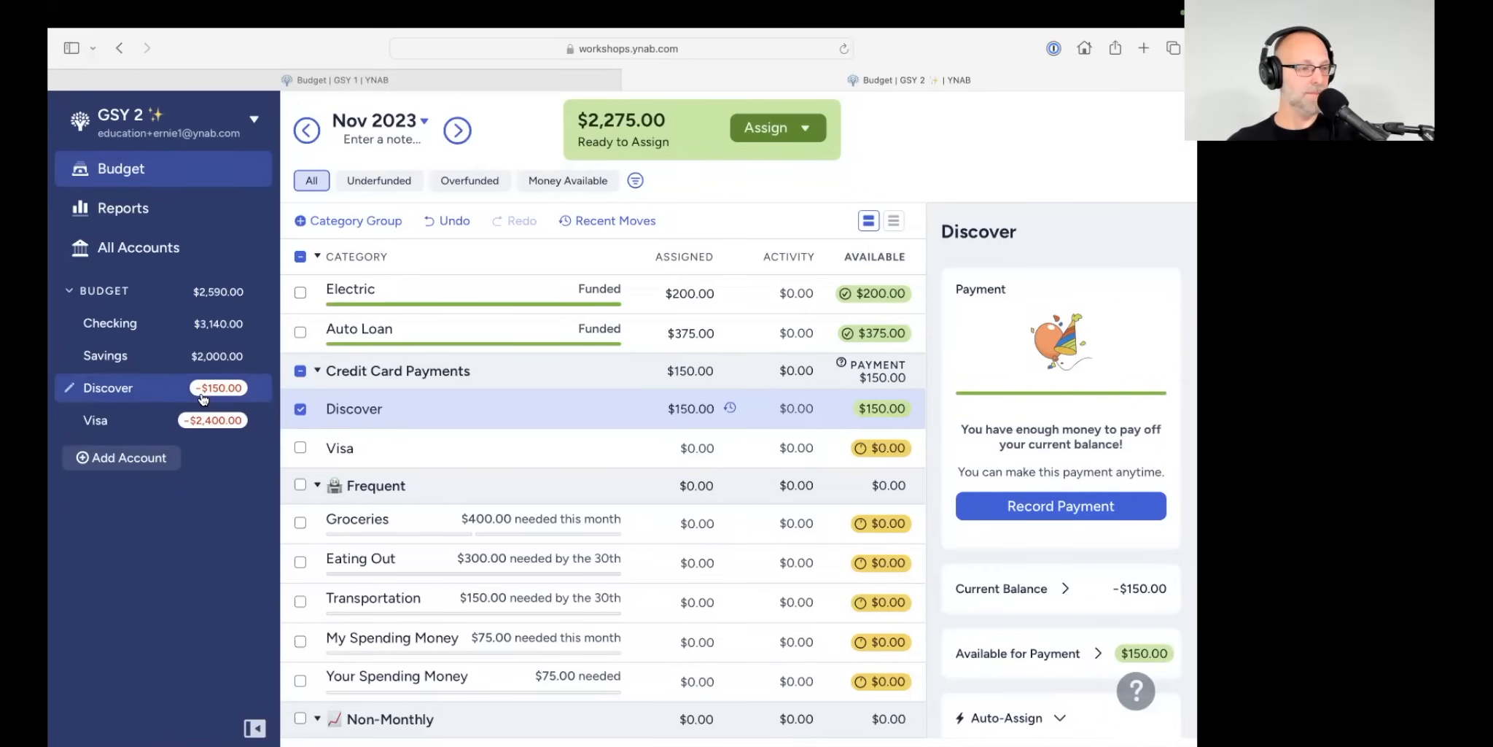
click(300, 408)
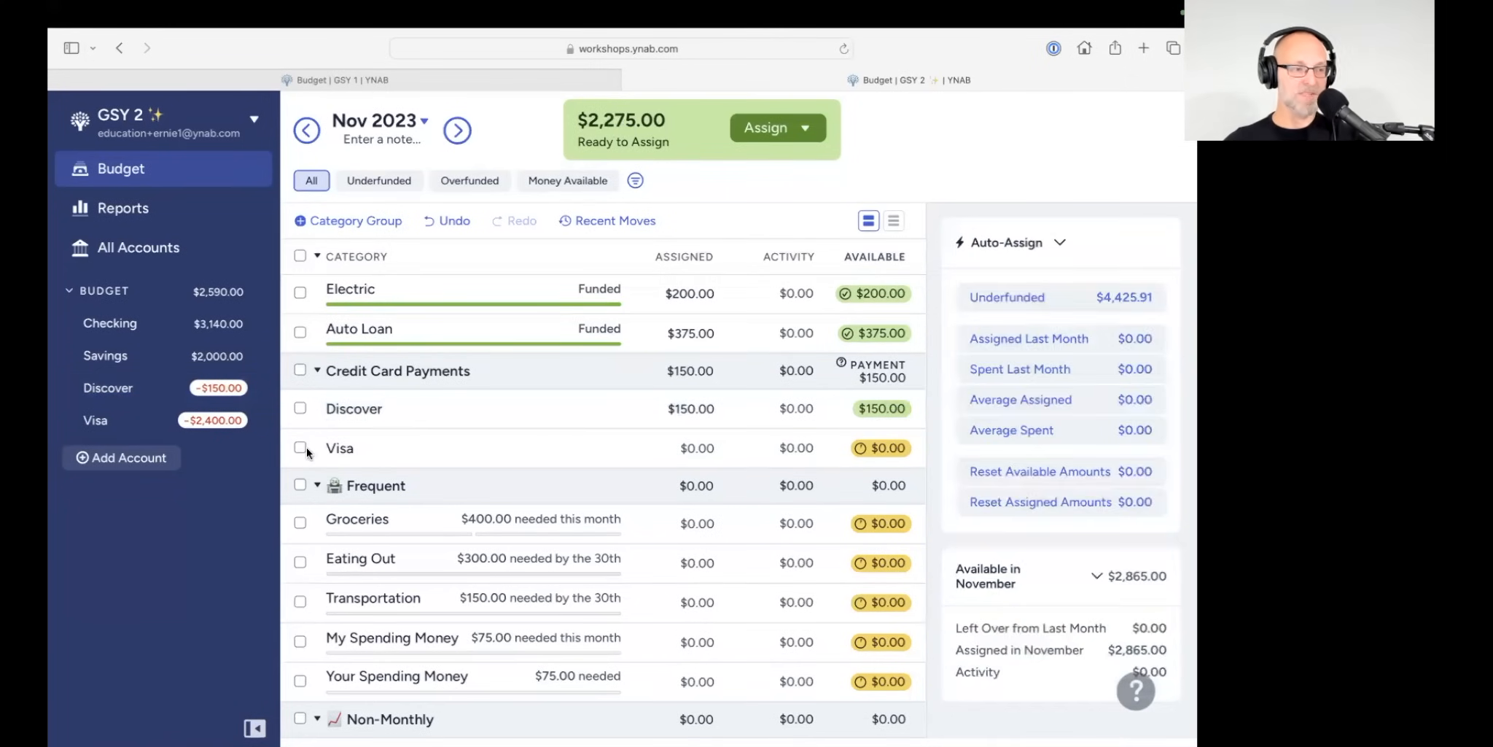
Step: Assign $300 to the Visa category under Credit Card Payments and deselect it
click(300, 447)
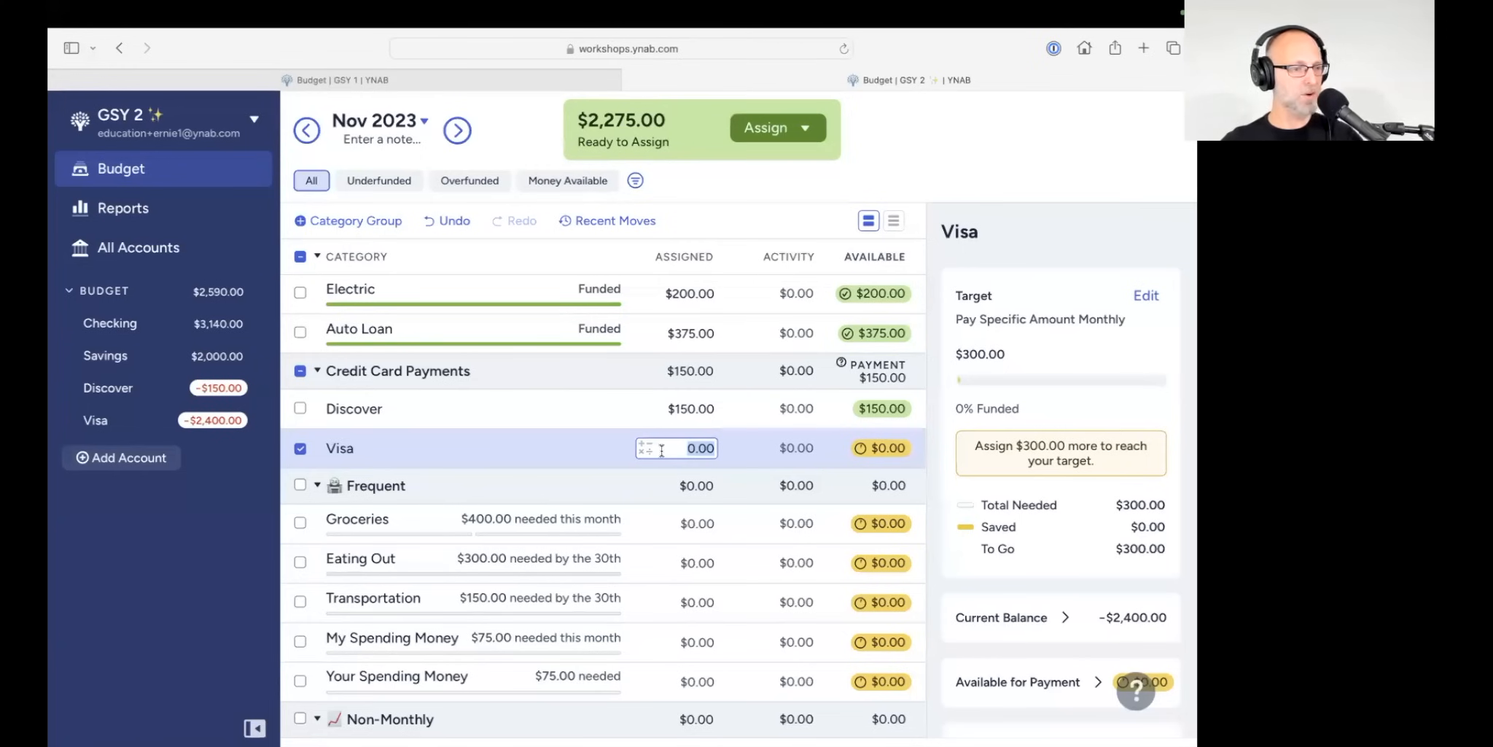
text(300)
key(Return)
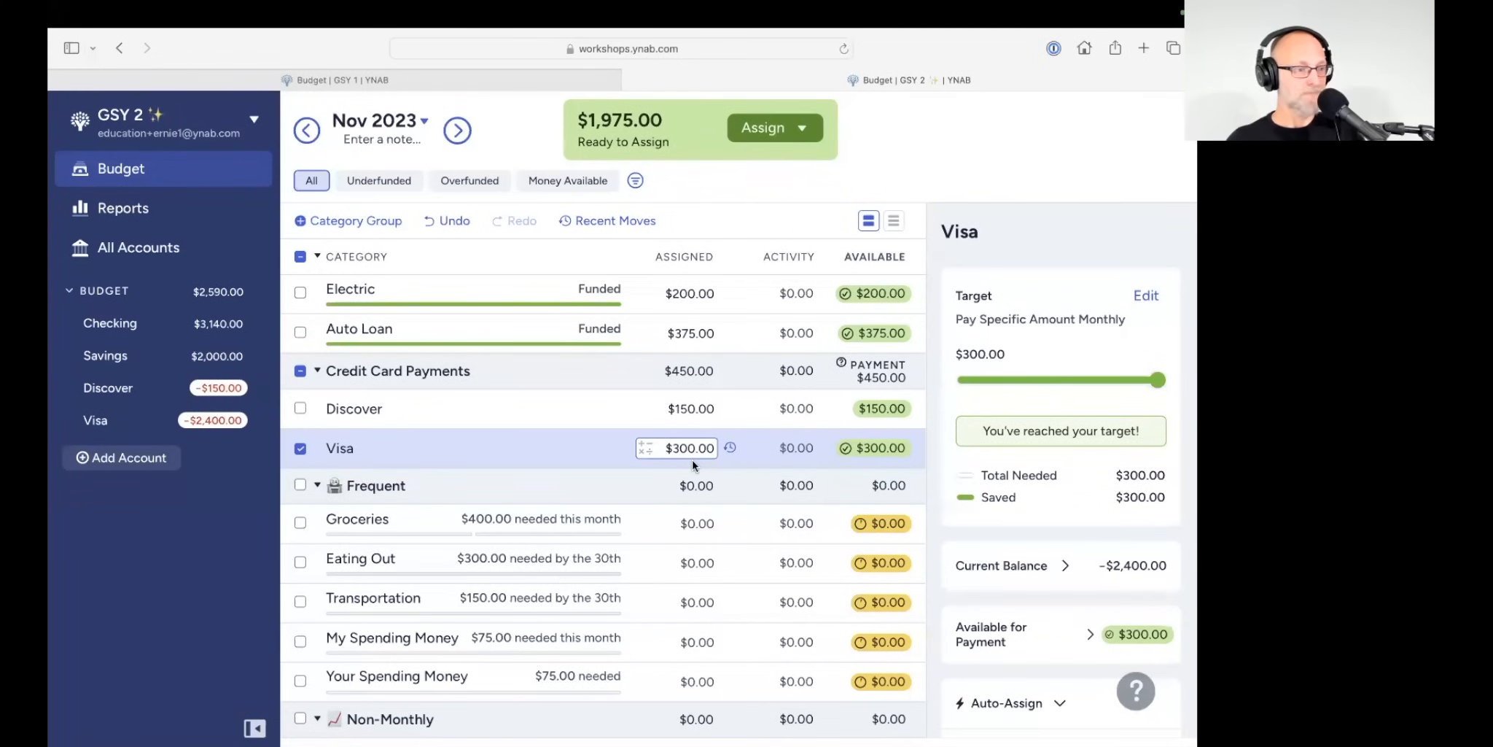
click(303, 448)
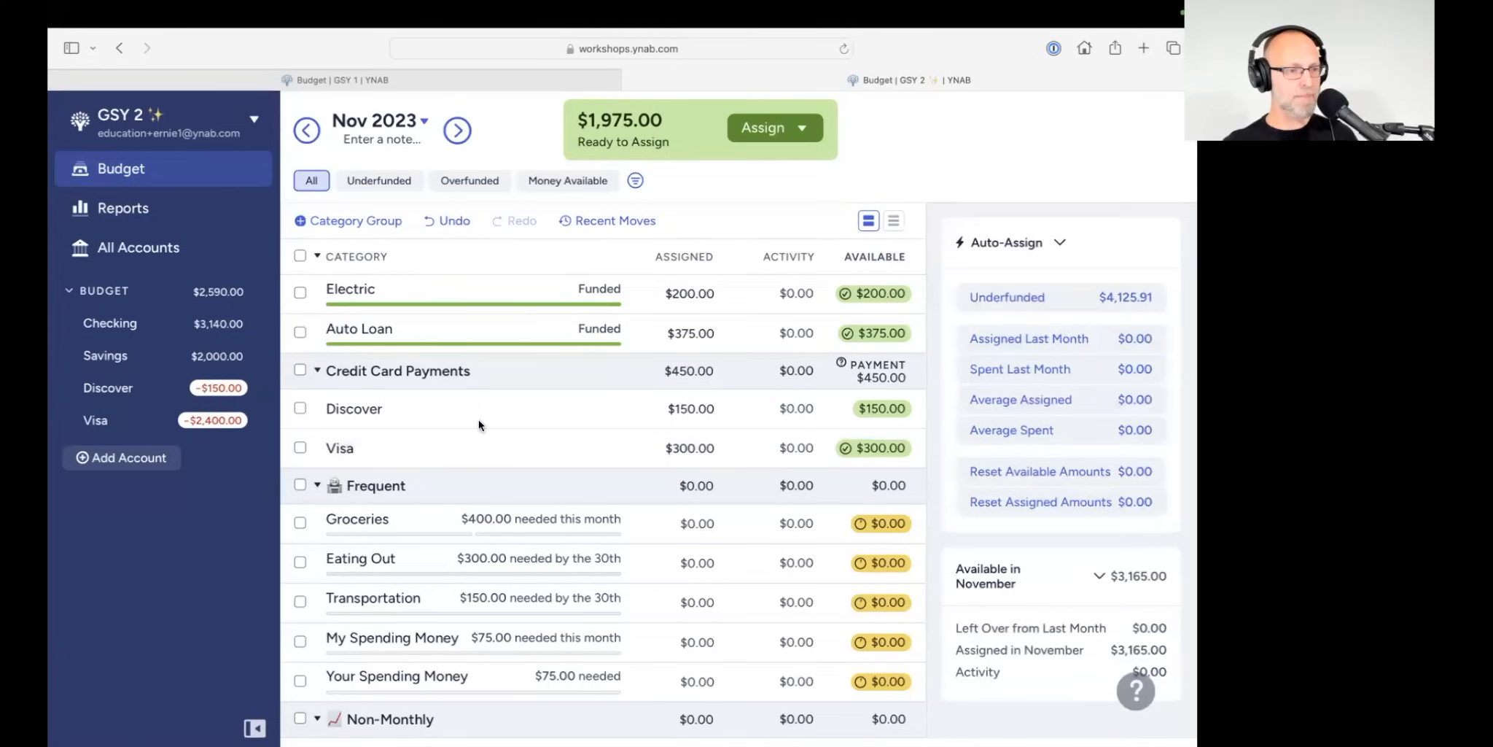
Step: Auto-assign the underfunded $1,000 to all categories in the Frequent group and deselect the group
scroll(591, 398, up, 2)
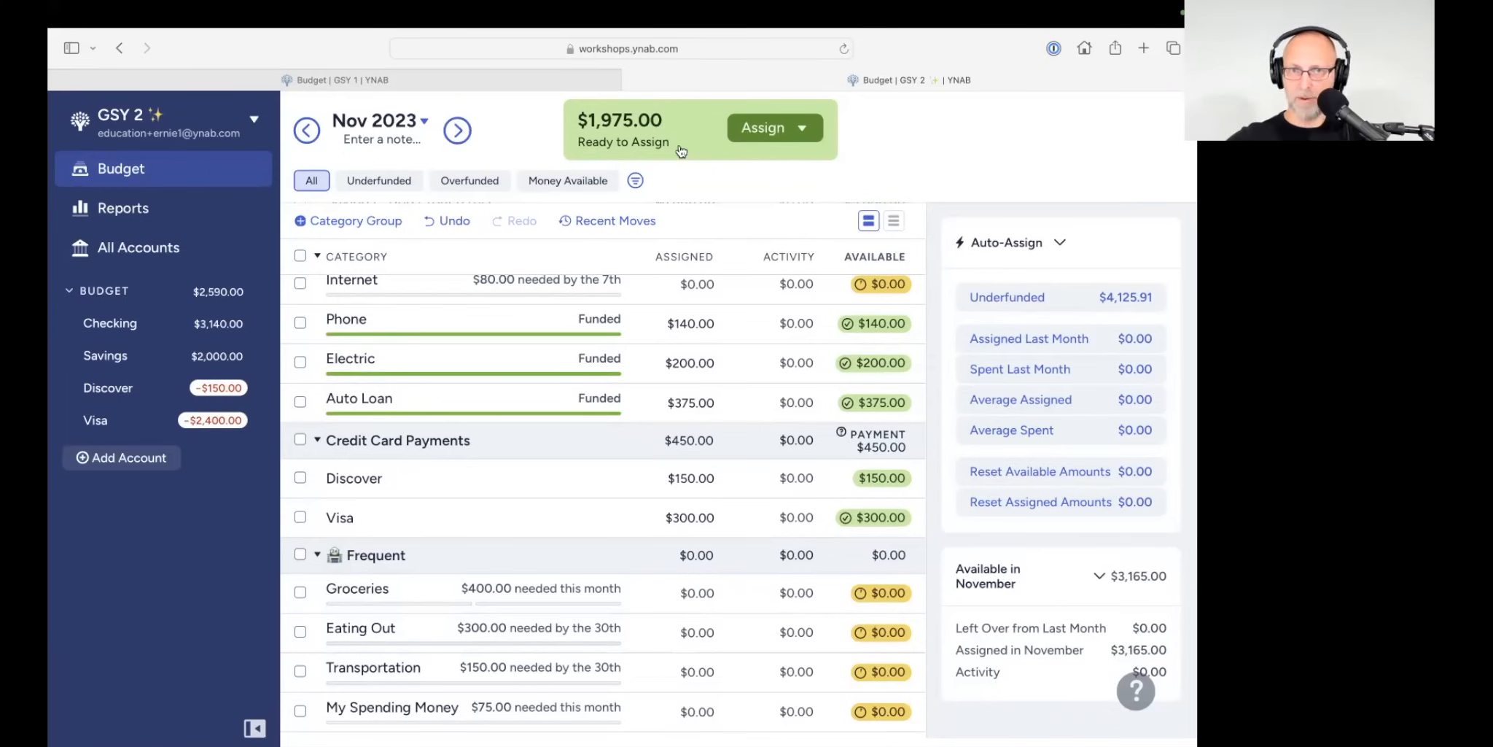
scroll(434, 395, down, 3)
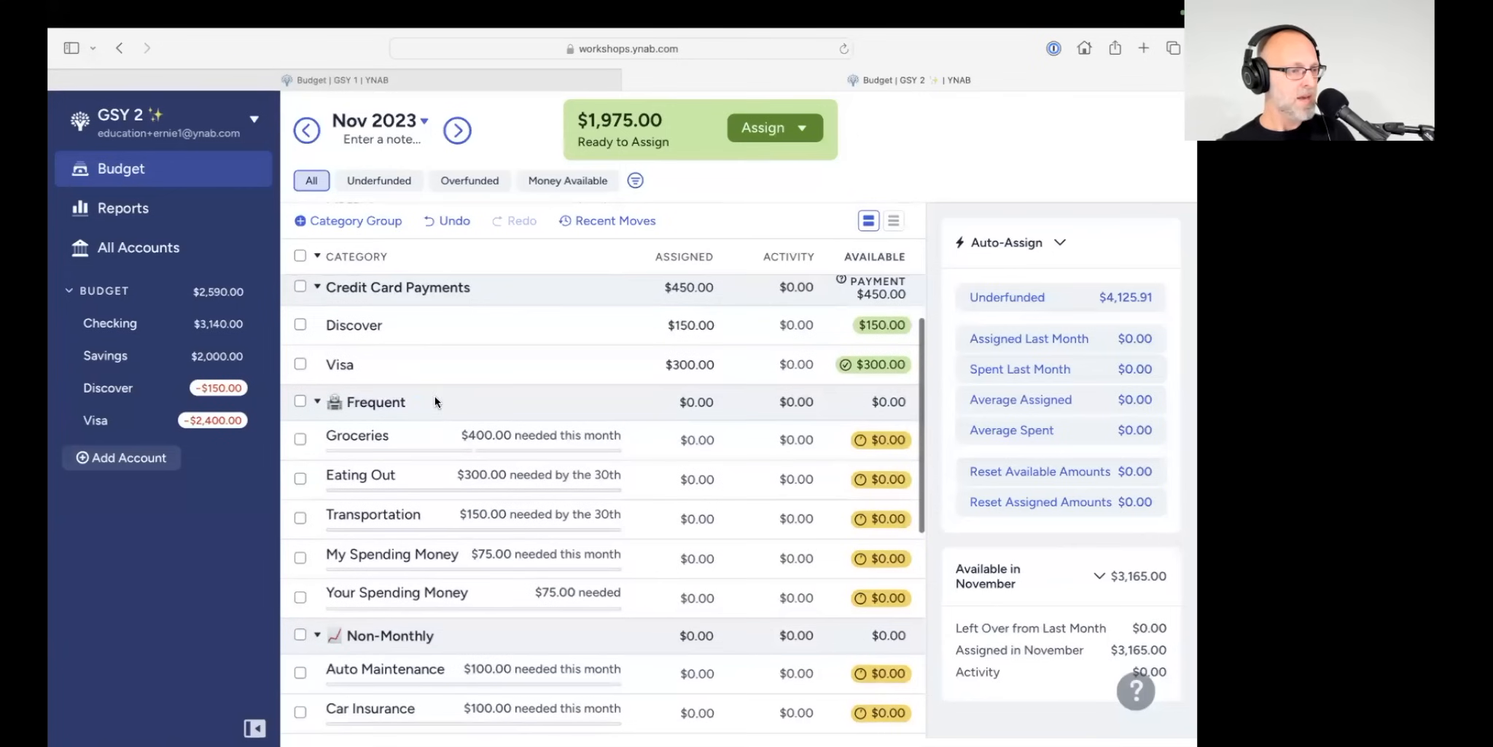
click(300, 402)
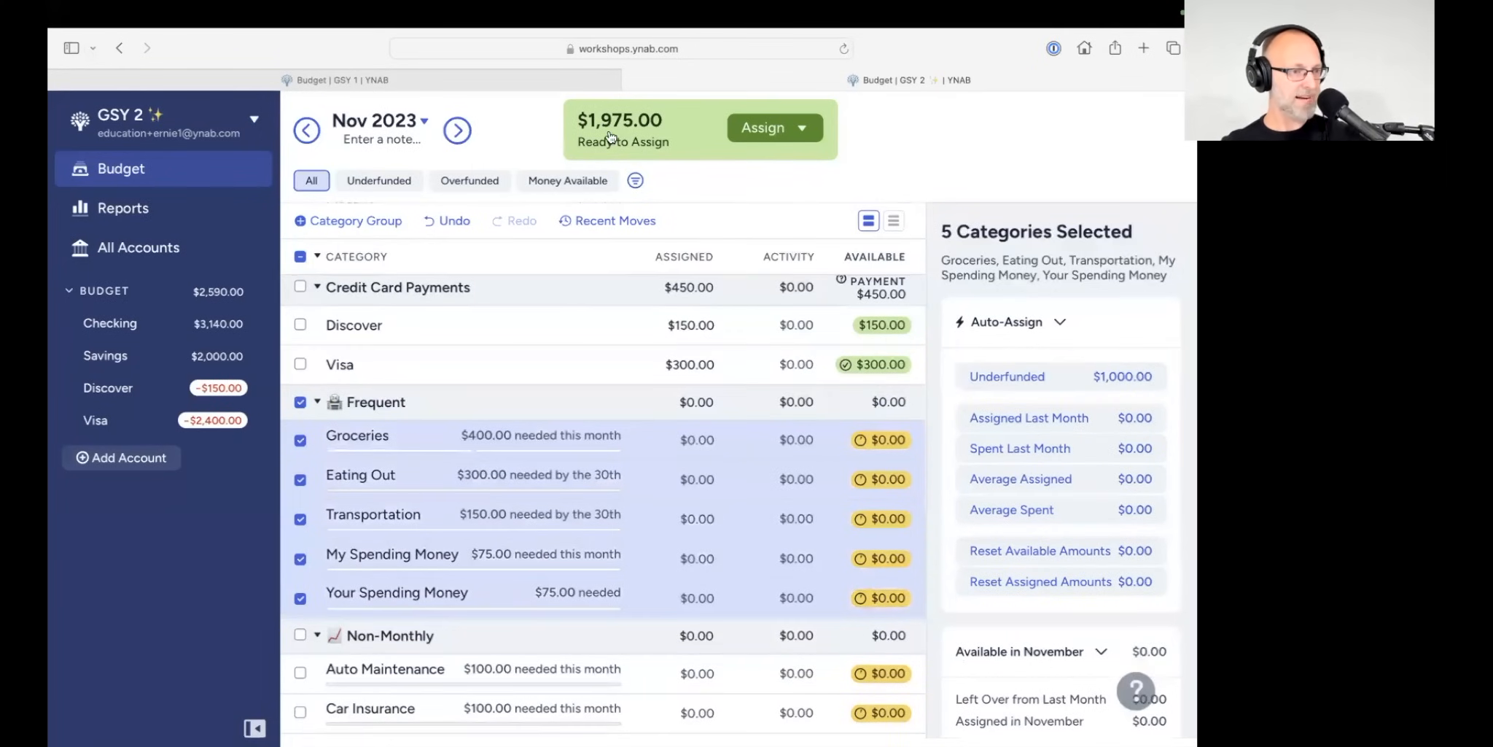
click(1048, 377)
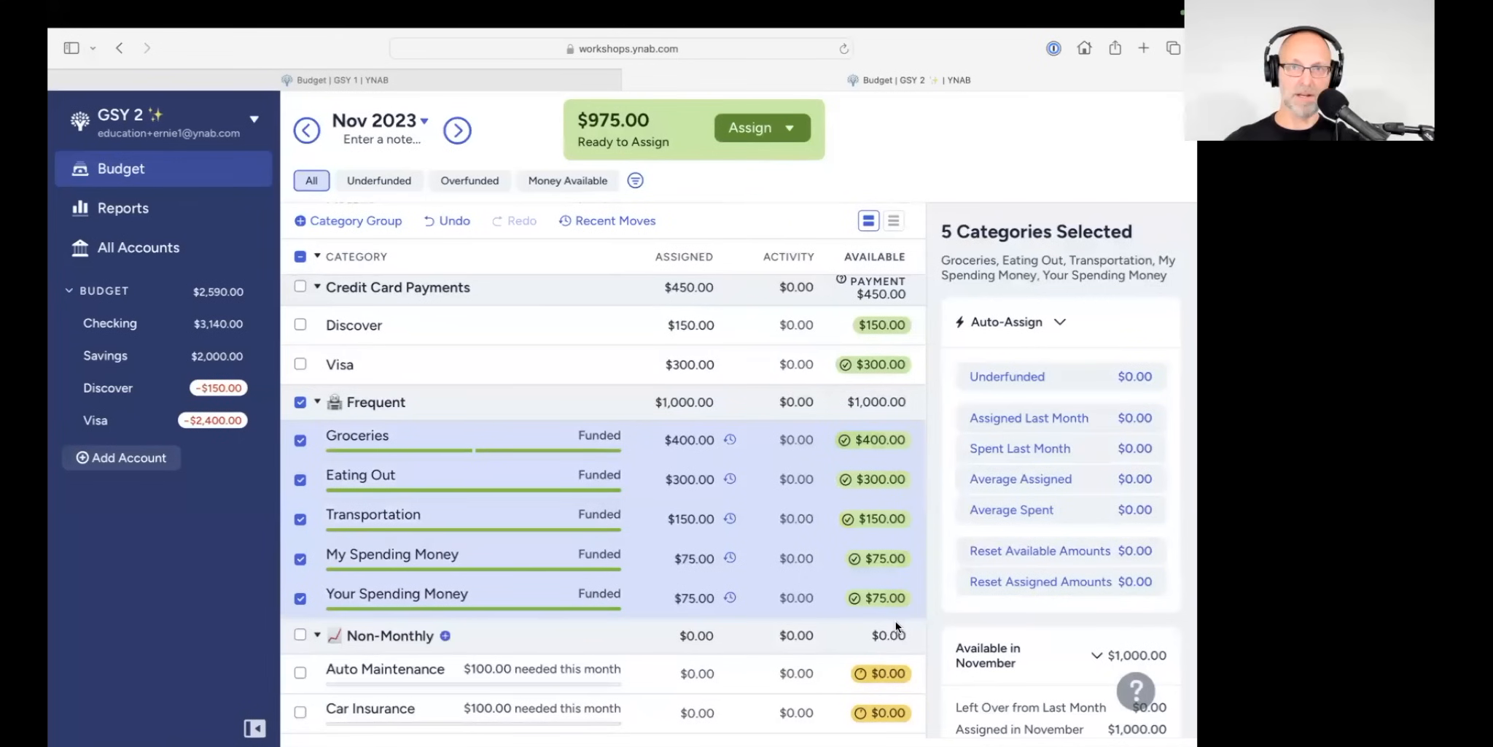
click(301, 401)
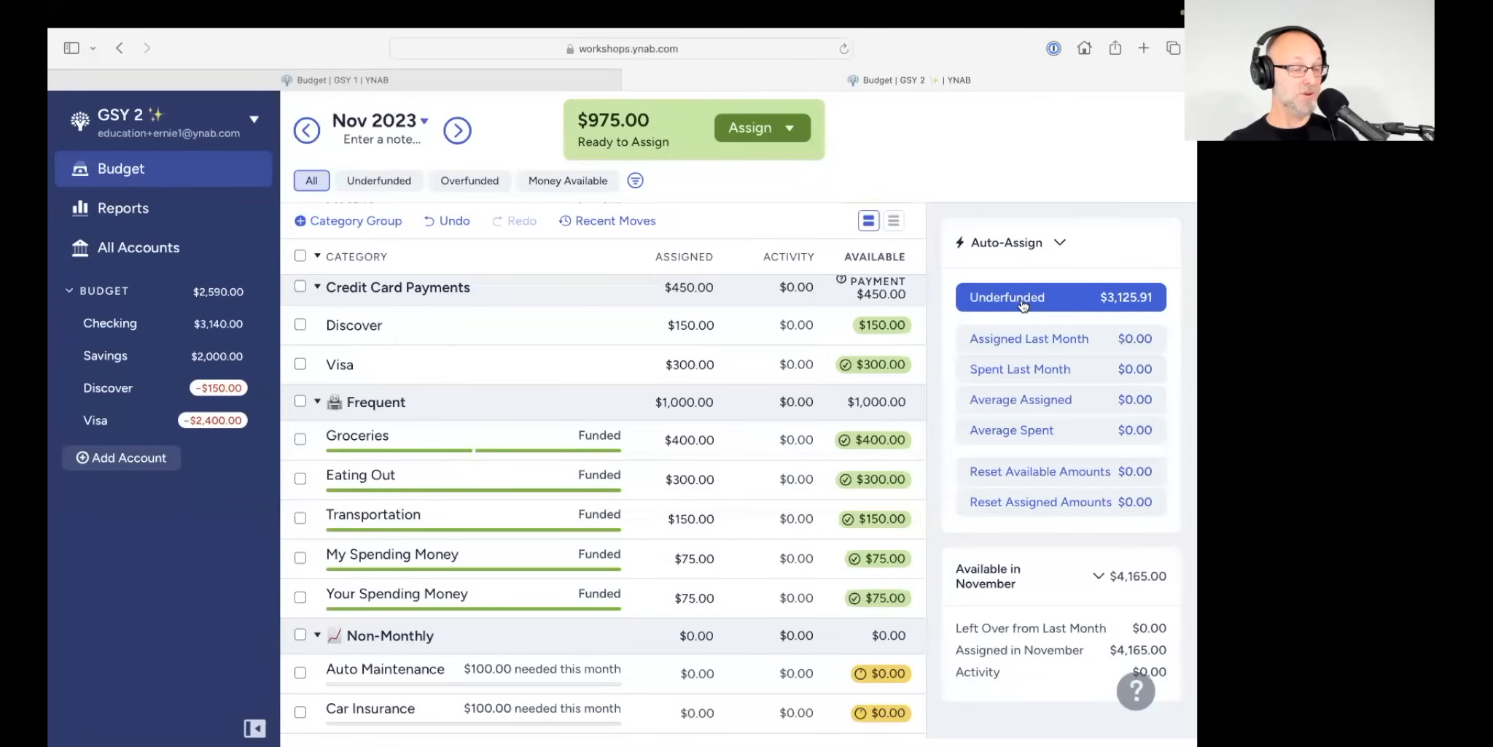
Step: Auto-assign the underfunded $855 to all categories in the Non-Monthly group and deselect the group
scroll(851, 363, up, 3)
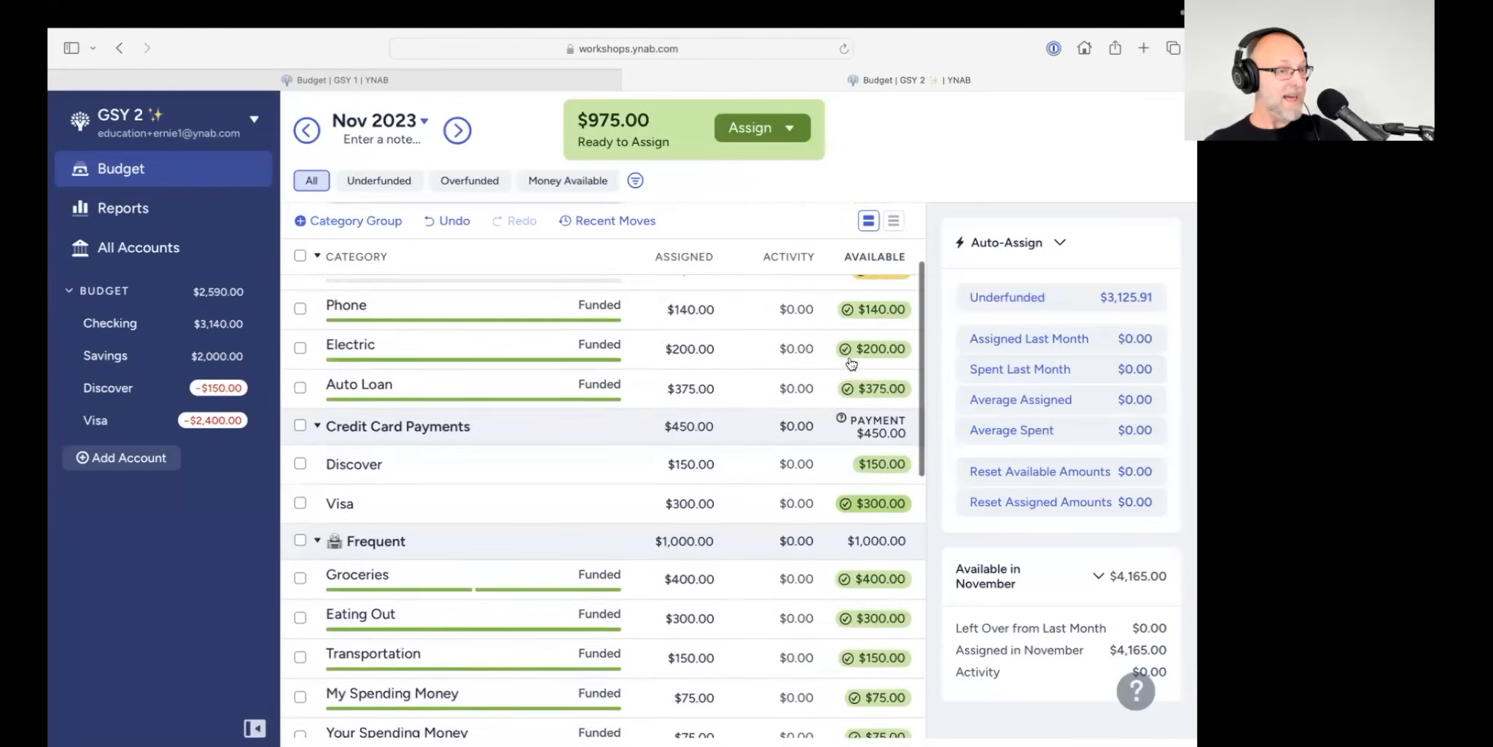
scroll(889, 403, down, 2)
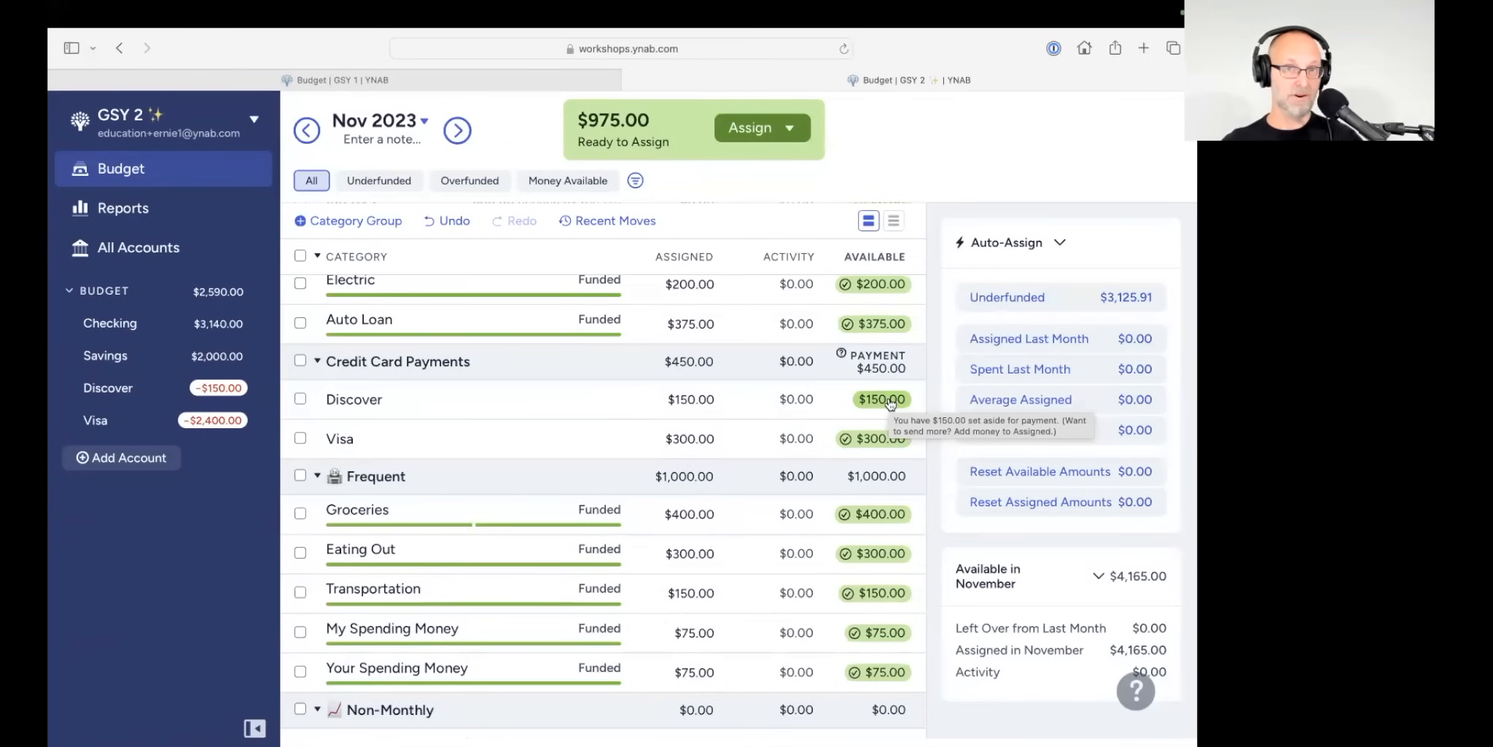
scroll(889, 403, up, 1)
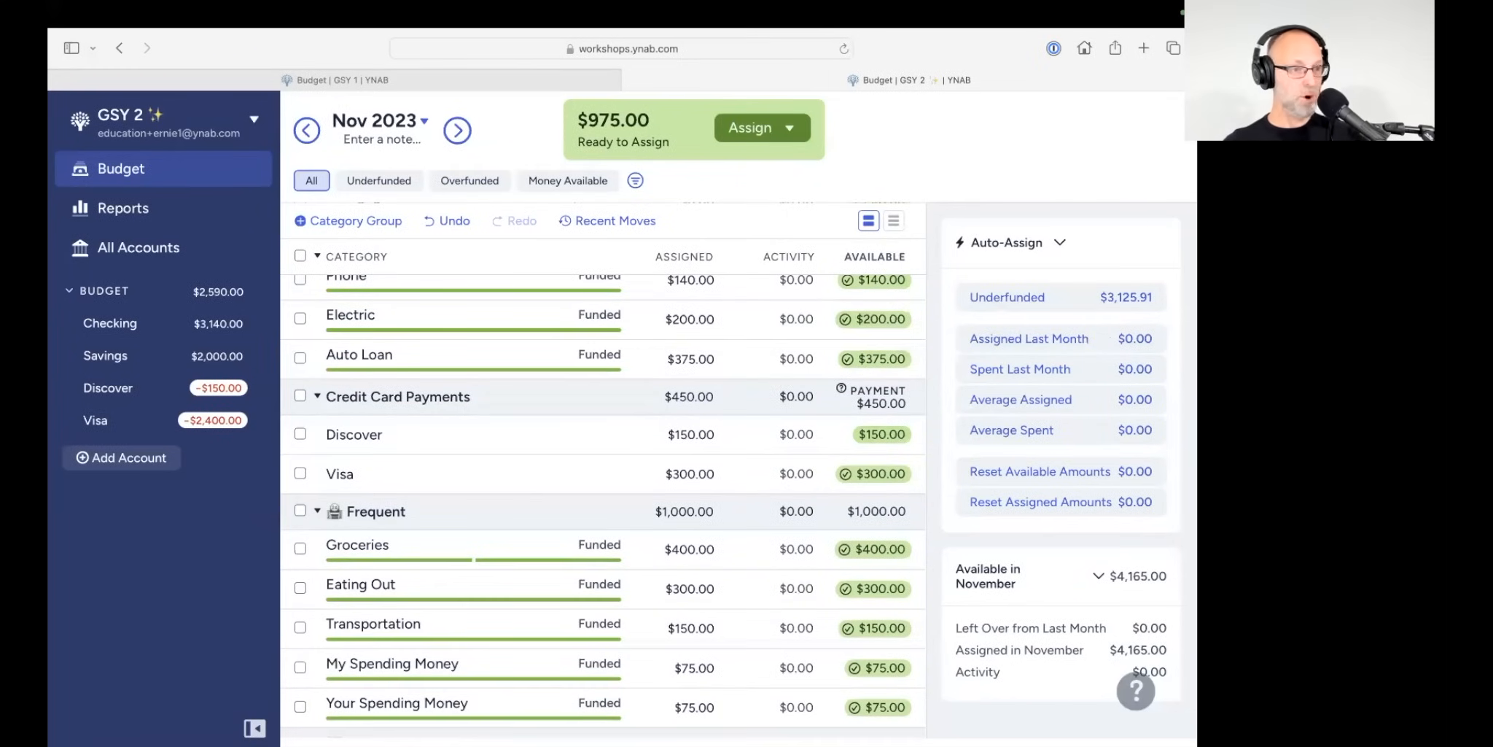
scroll(621, 533, down, 3)
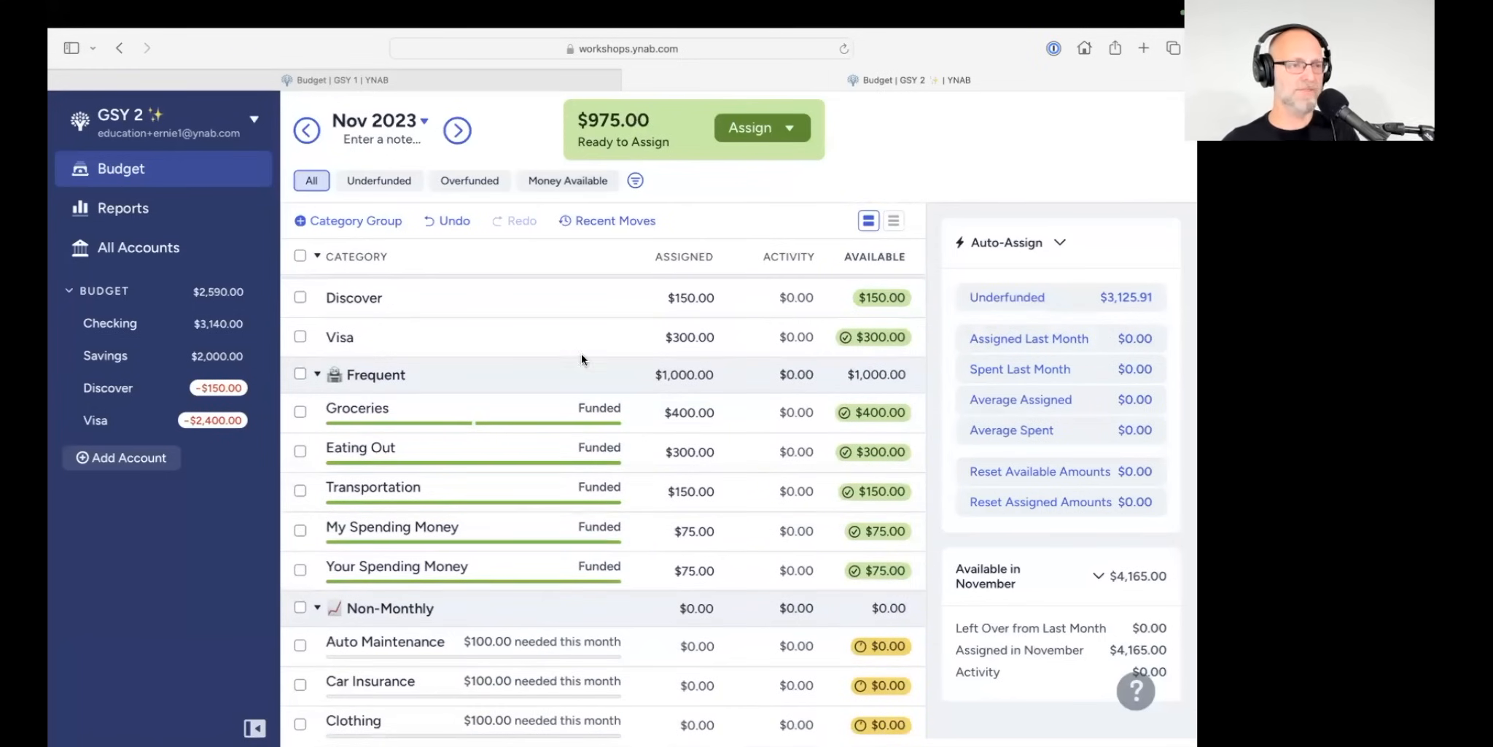
scroll(581, 354, down, 3)
scroll(580, 358, down, 1)
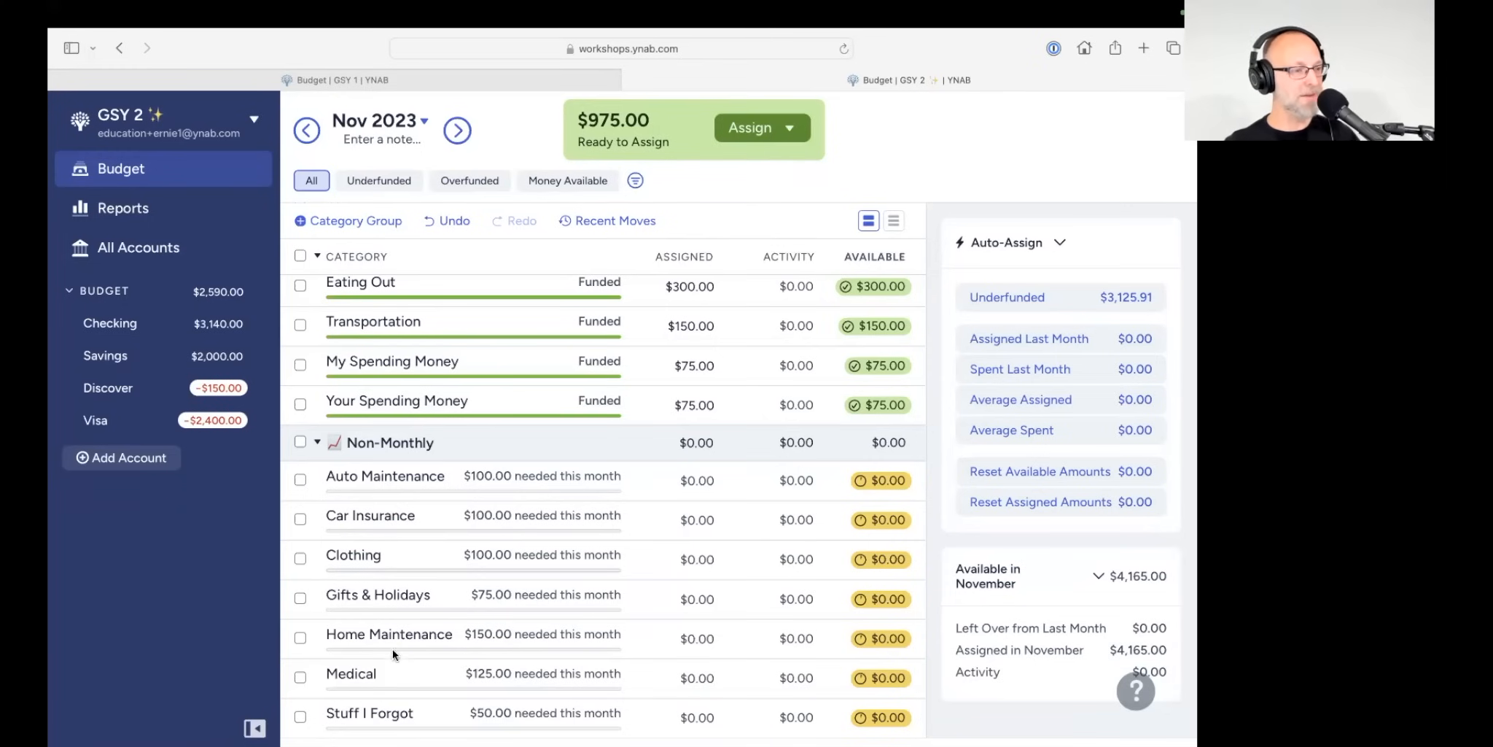
click(300, 441)
scroll(524, 485, down, 3)
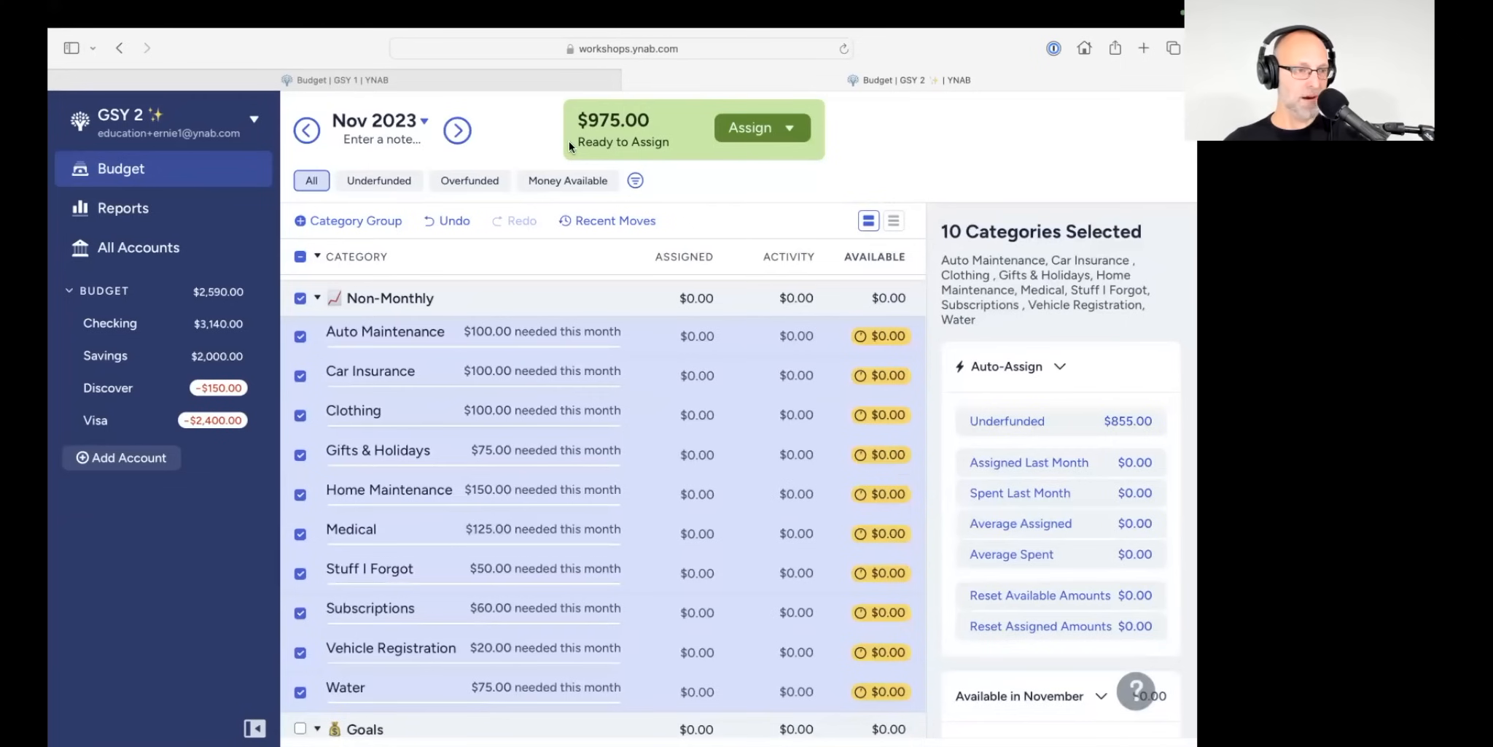
click(1039, 424)
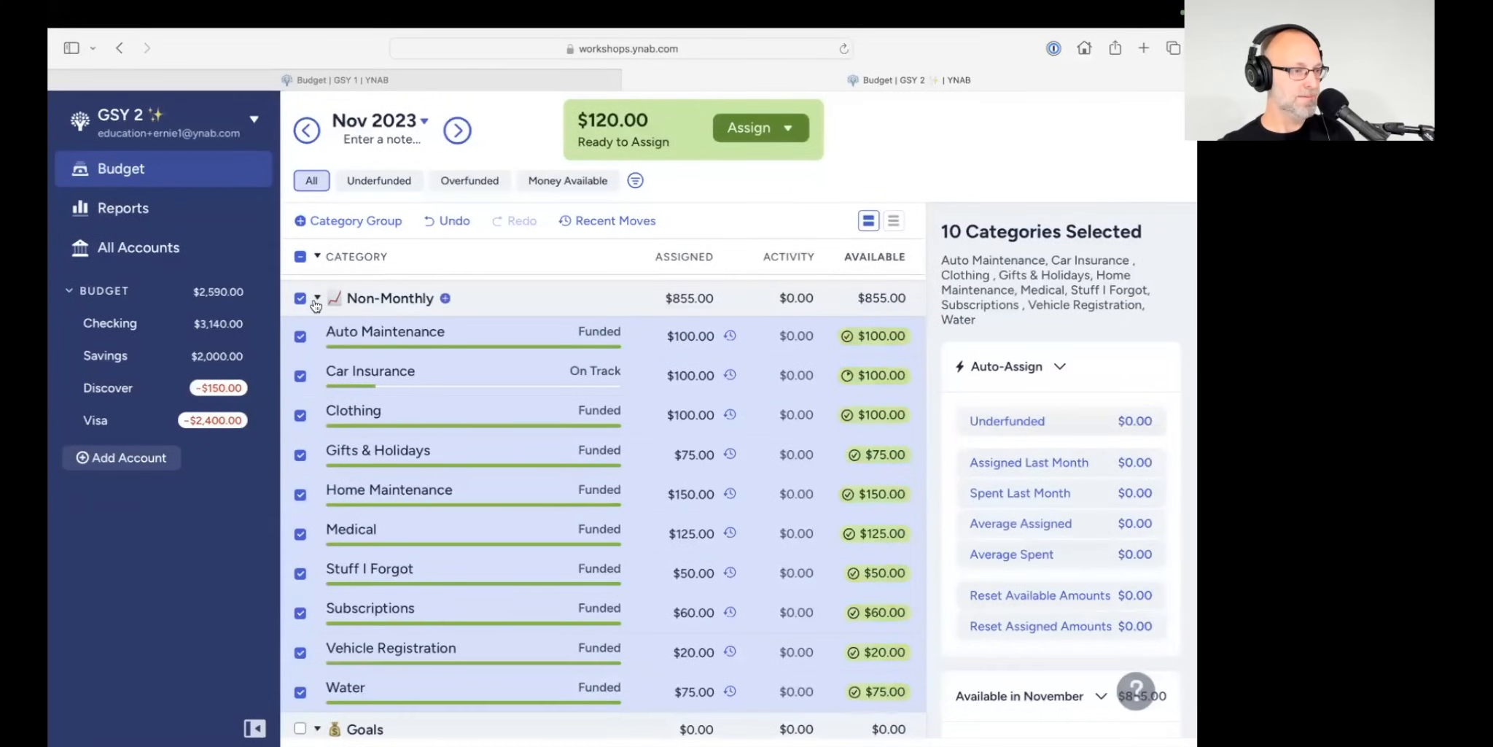
click(299, 300)
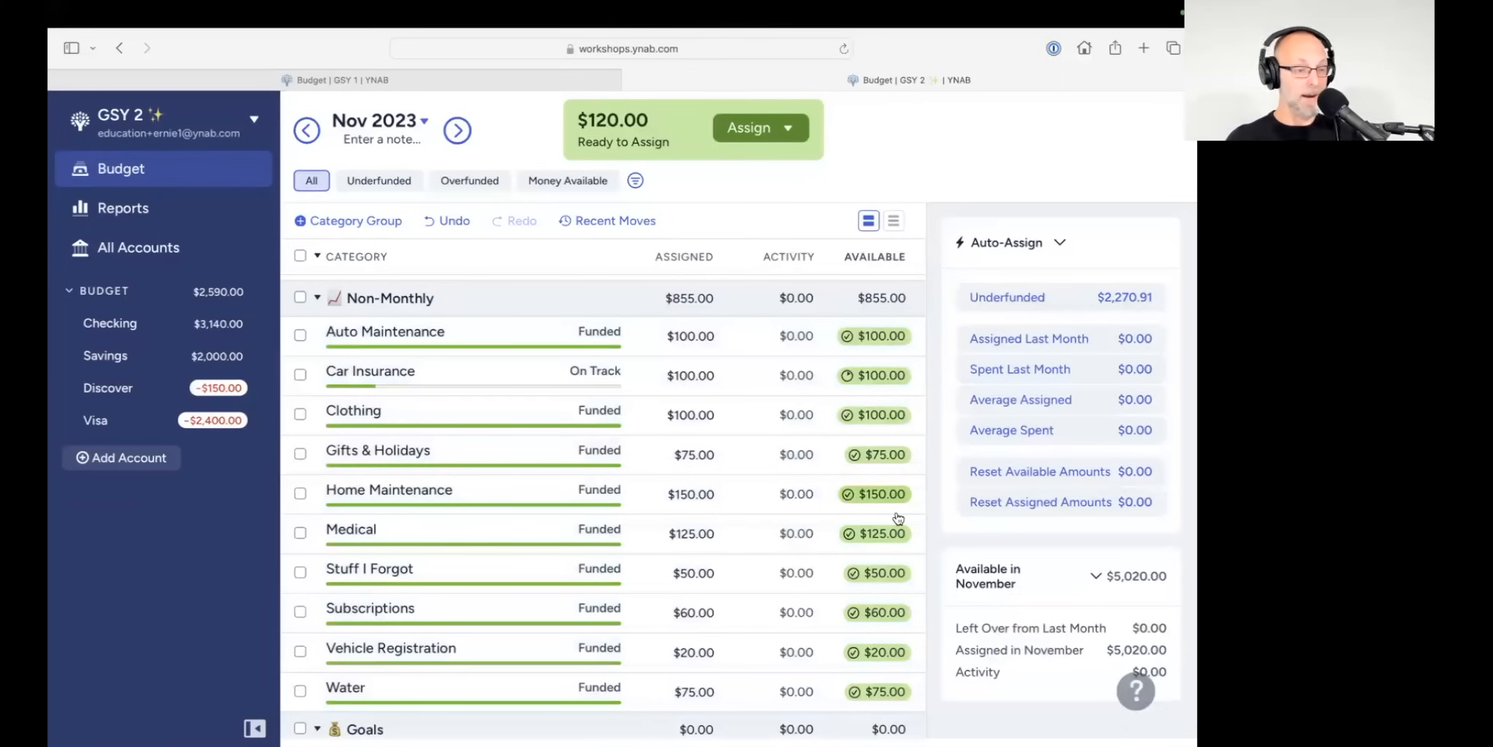
Step: Inspect the Car Insurance target in November and December 2023, return to November and deselect the category
mouse_move(896, 510)
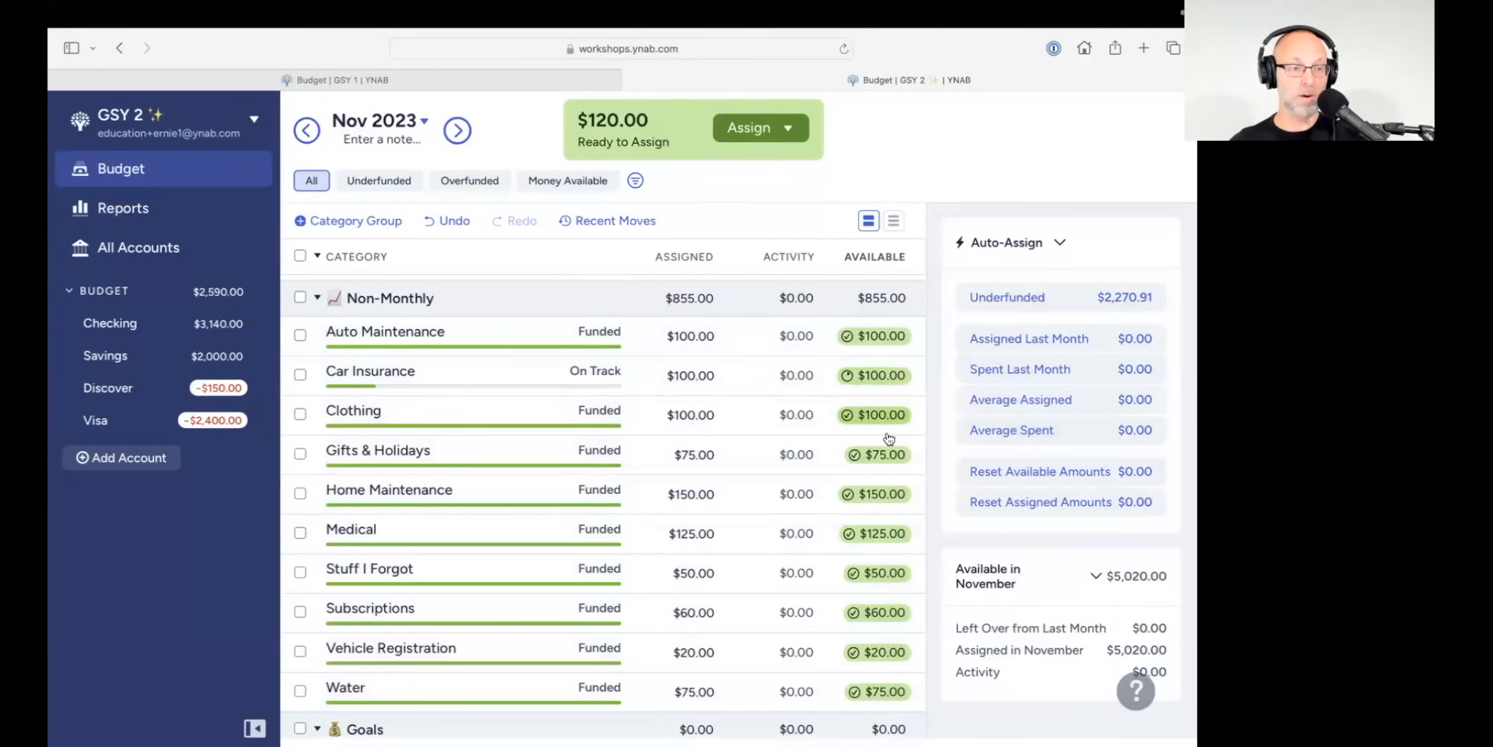
mouse_move(888, 452)
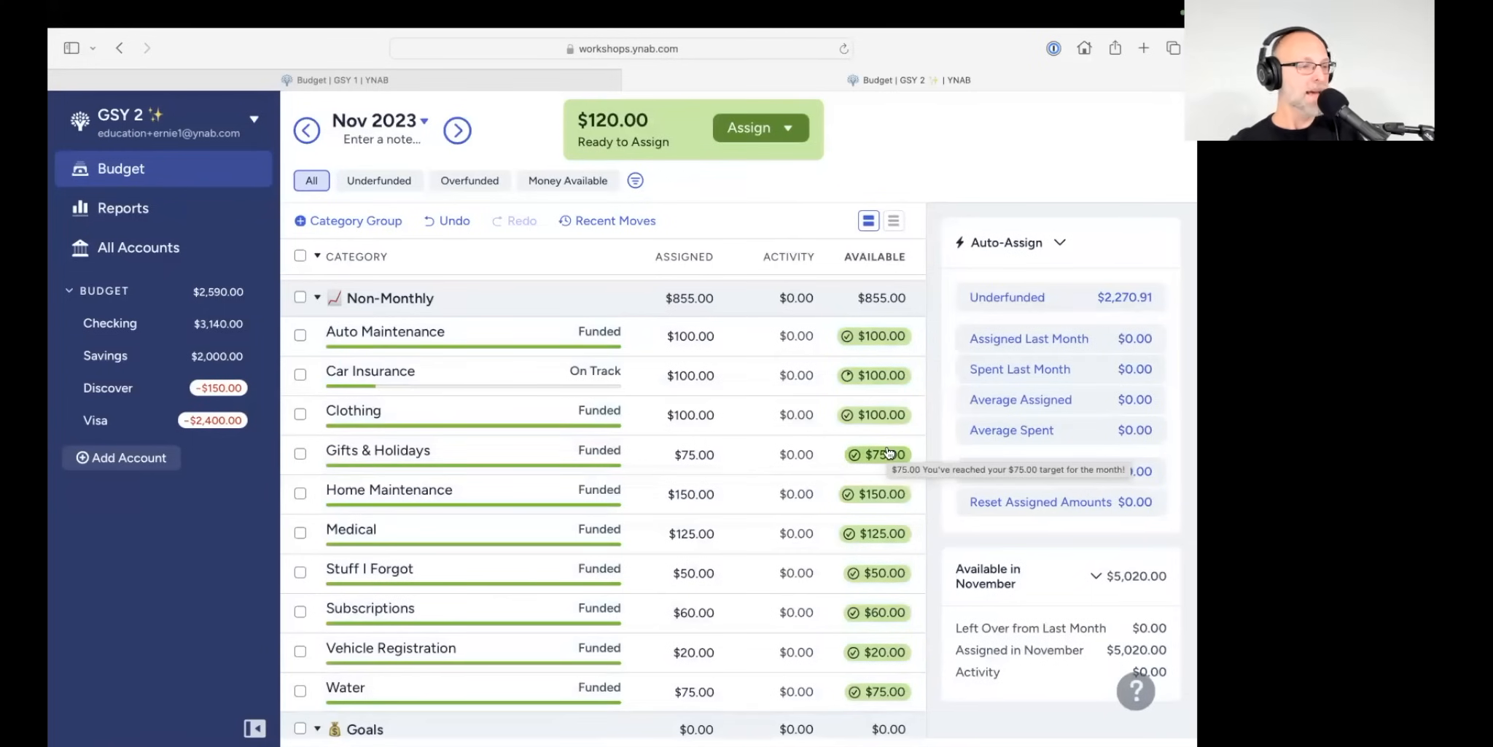
click(299, 376)
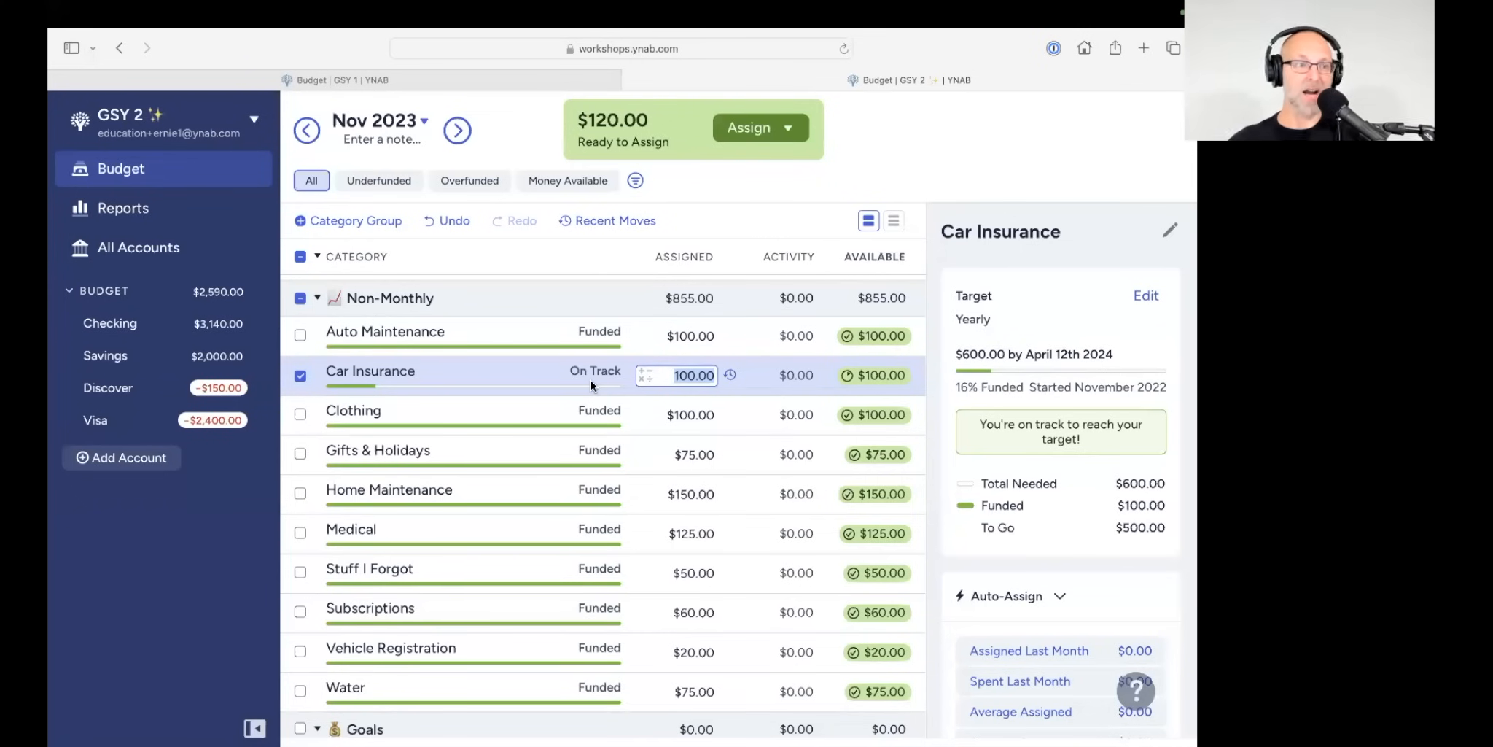
click(457, 131)
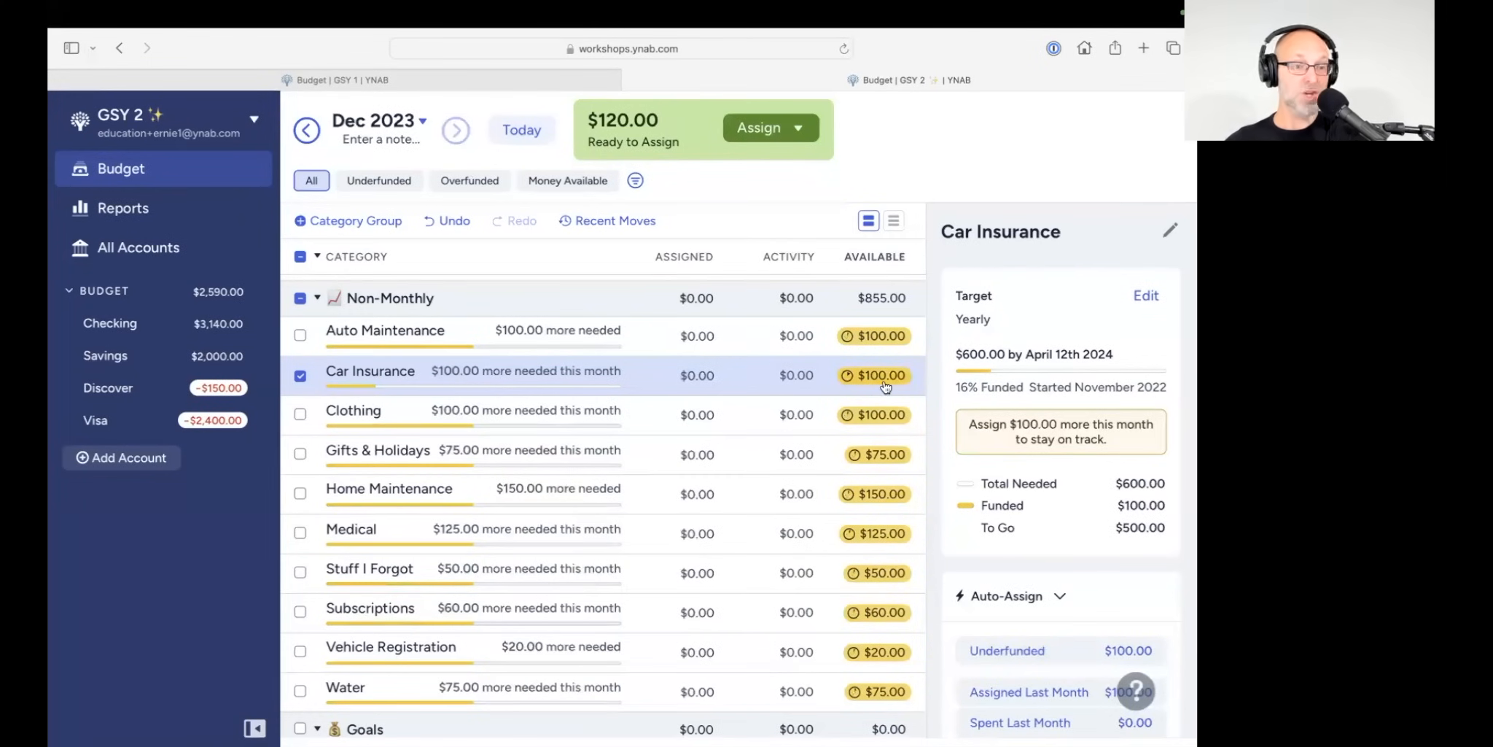
mouse_move(885, 387)
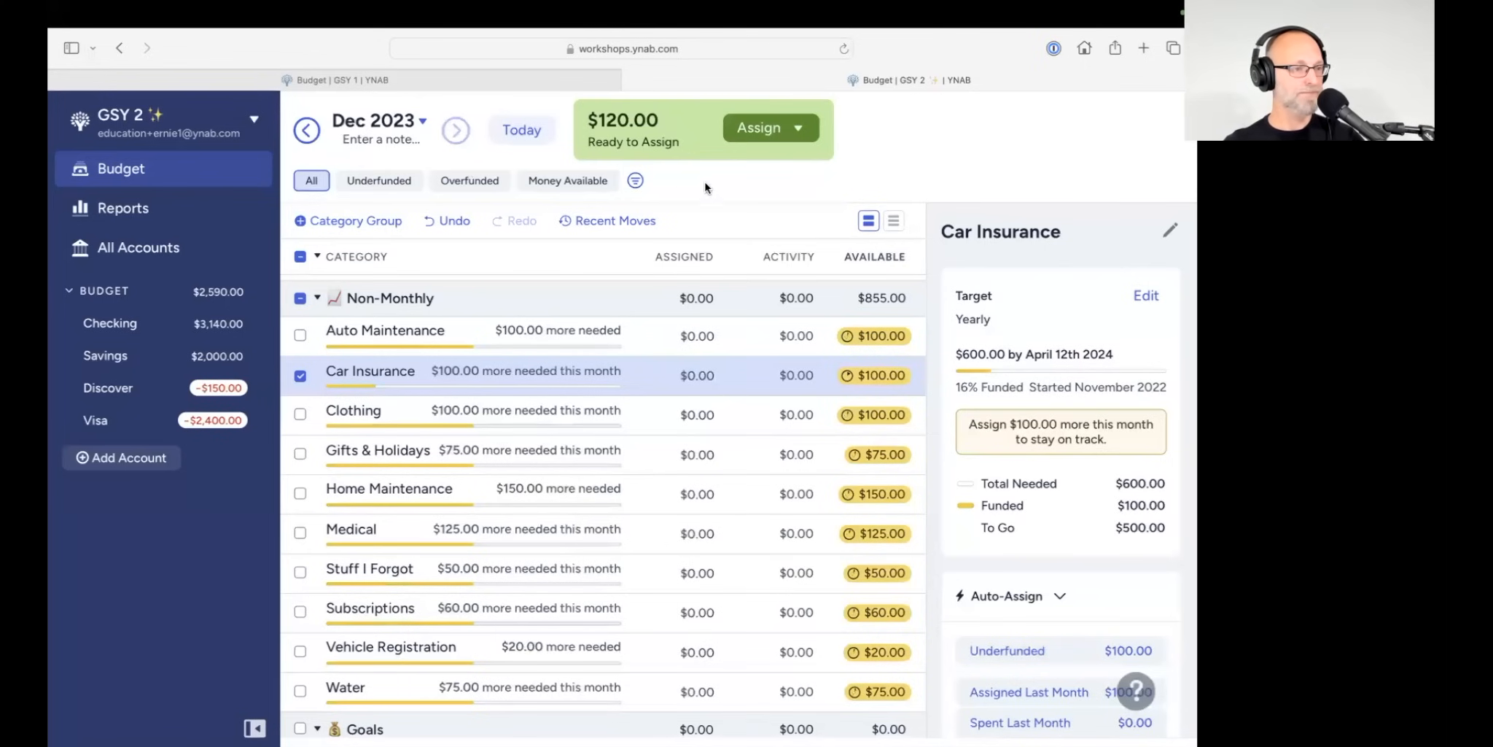
click(521, 143)
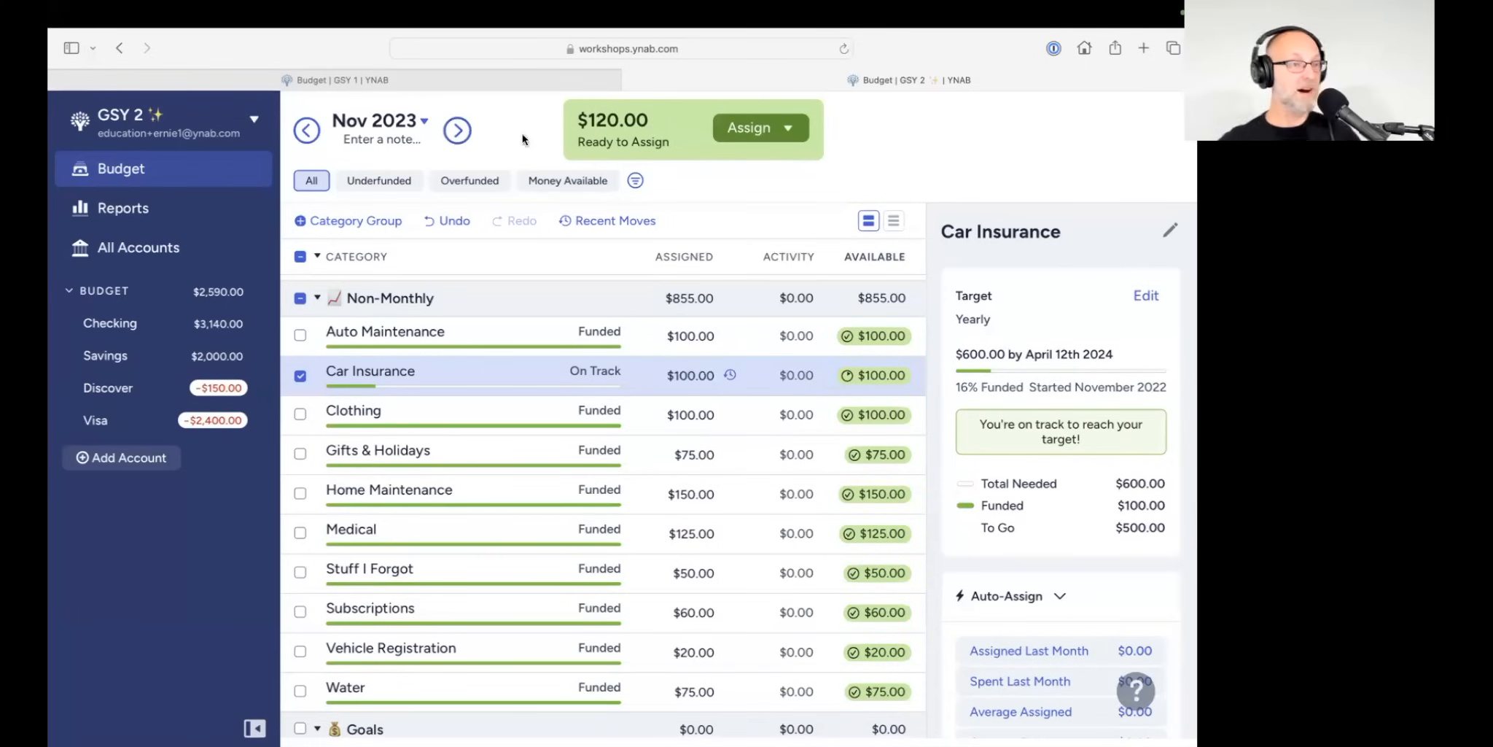
click(301, 376)
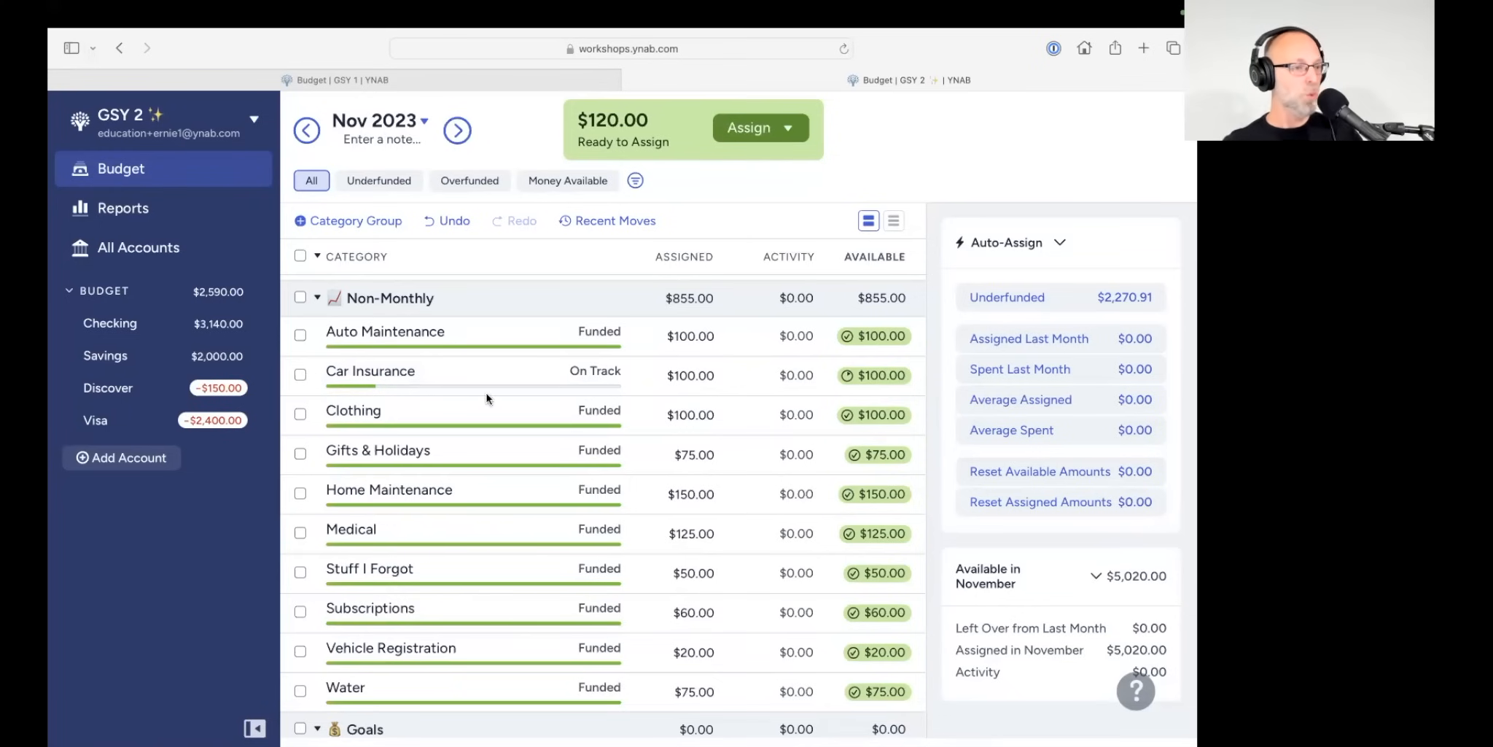
Step: Assign $100 to the Entertainment category under Quality of Life and deselect the group
scroll(541, 403, down, 3)
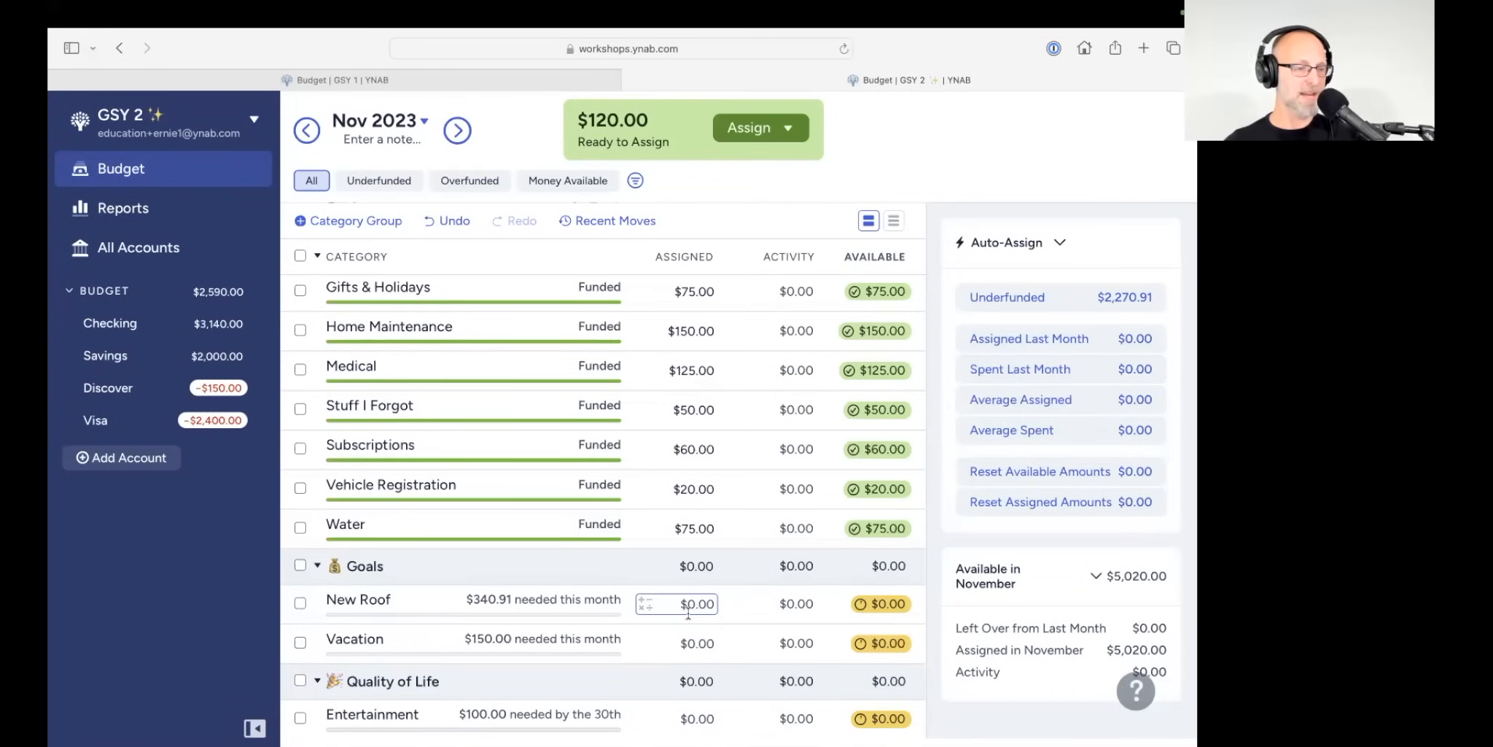
click(693, 718)
text(100)
key(Return)
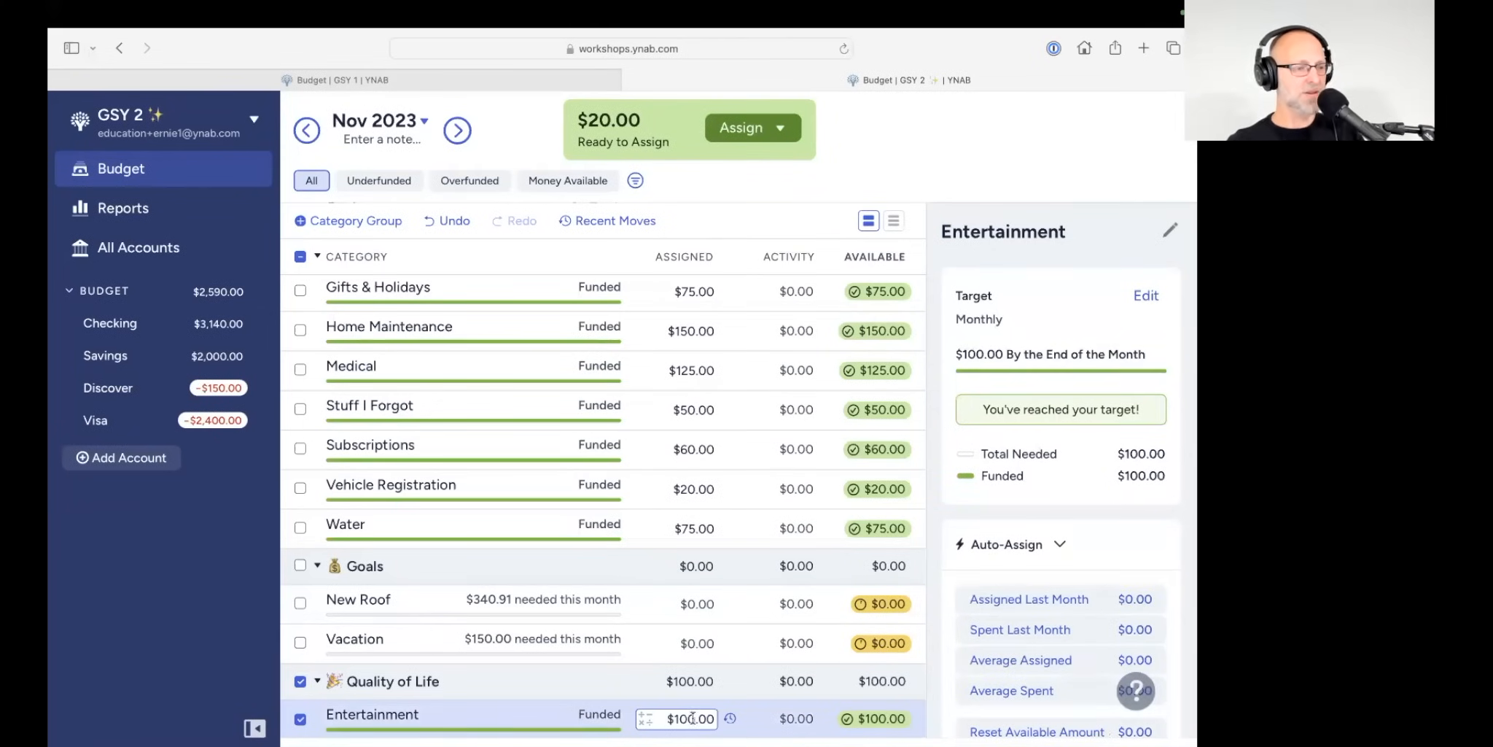
click(300, 681)
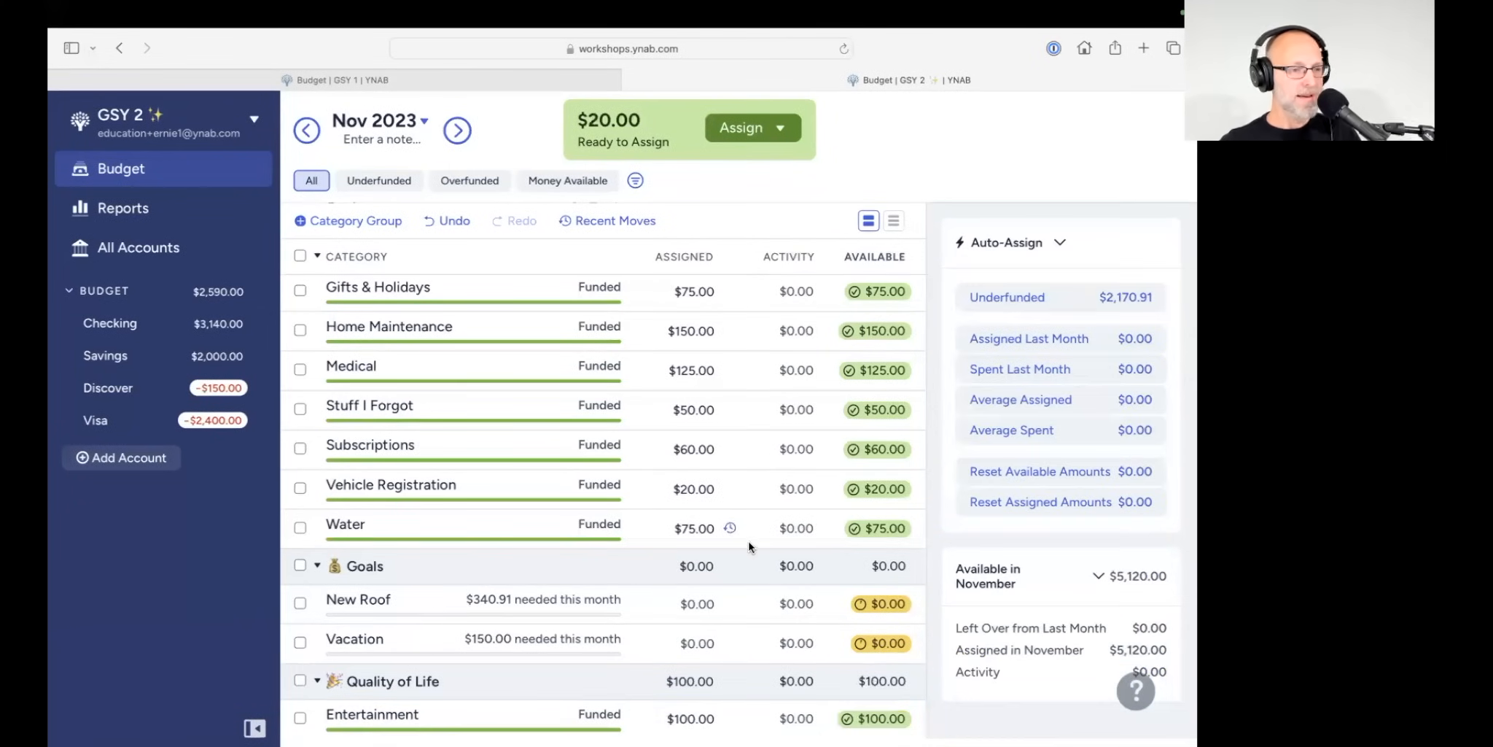
Step: Review the November 2023 funding status of the categories from Monthly Bills through Non-Monthly
scroll(748, 541, up, 5)
scroll(825, 488, up, 5)
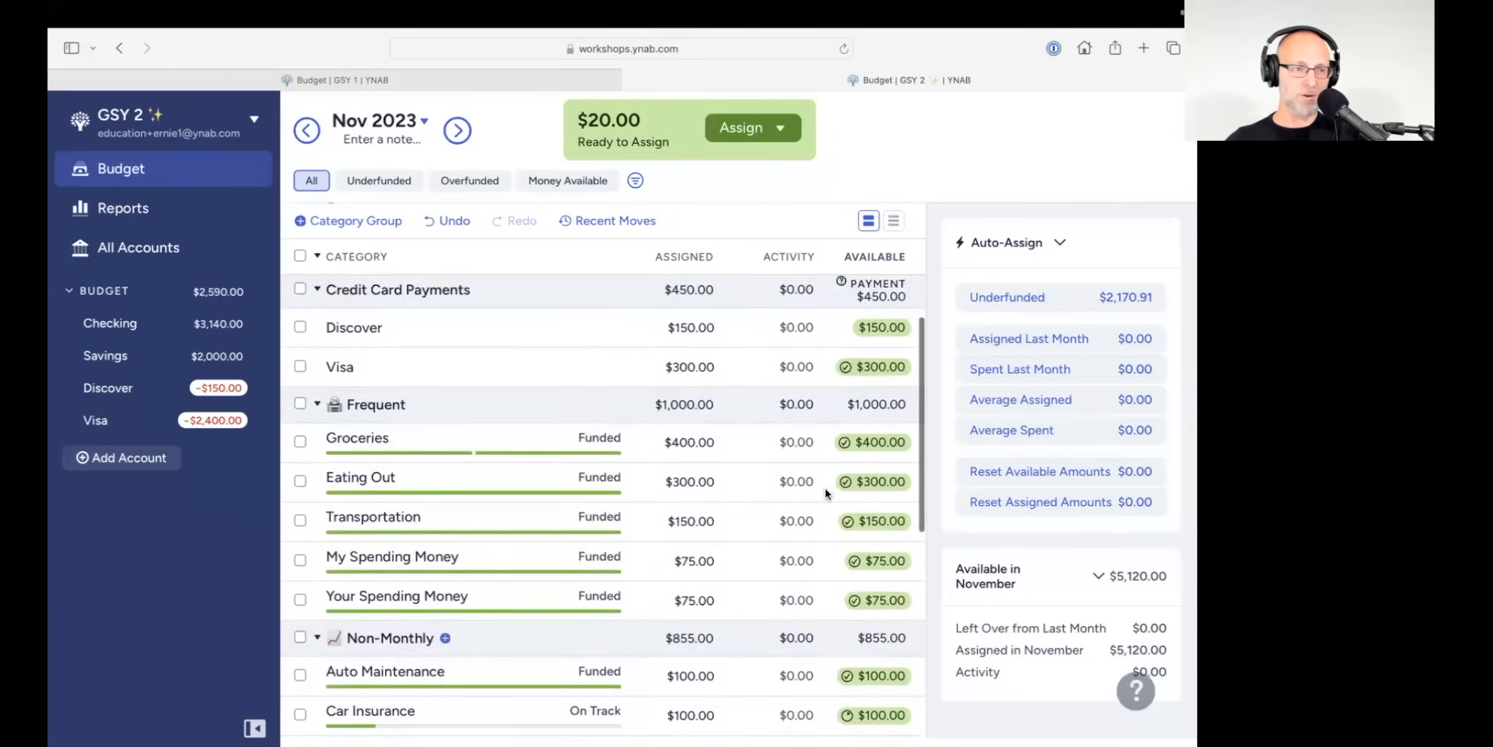
scroll(824, 488, up, 5)
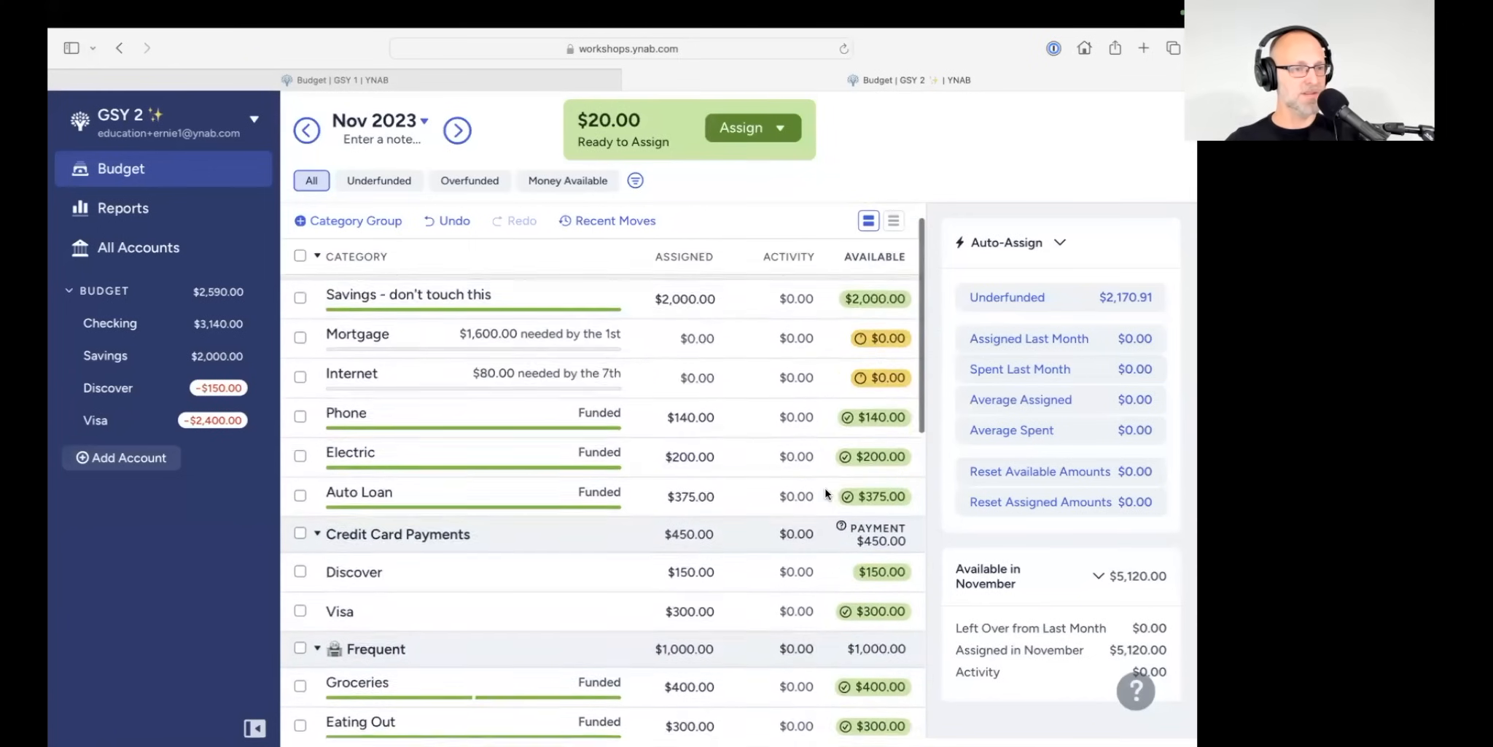
scroll(824, 488, down, 10)
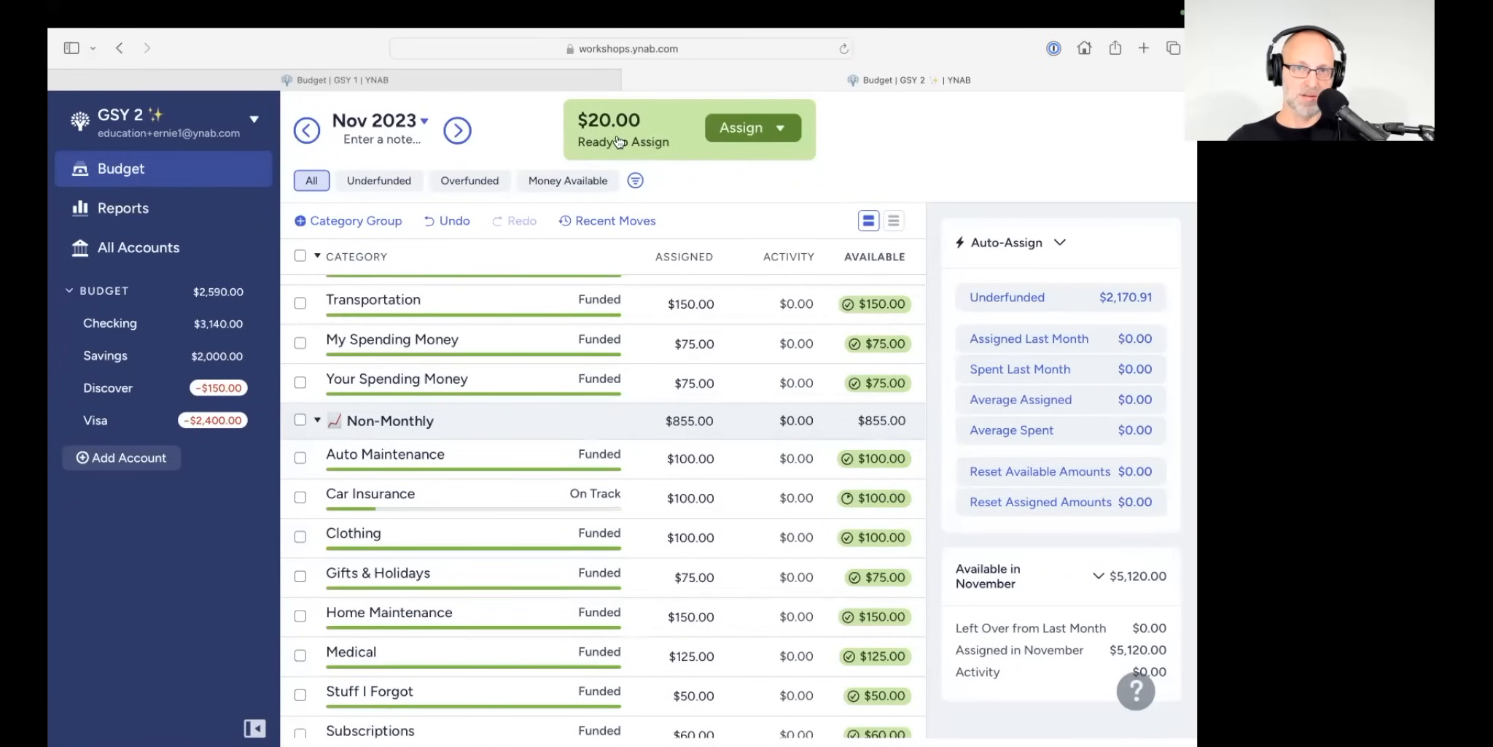
Step: Assign $20 to the Mortgage category in December 2023, return to November 2023 and deselect the category
click(458, 132)
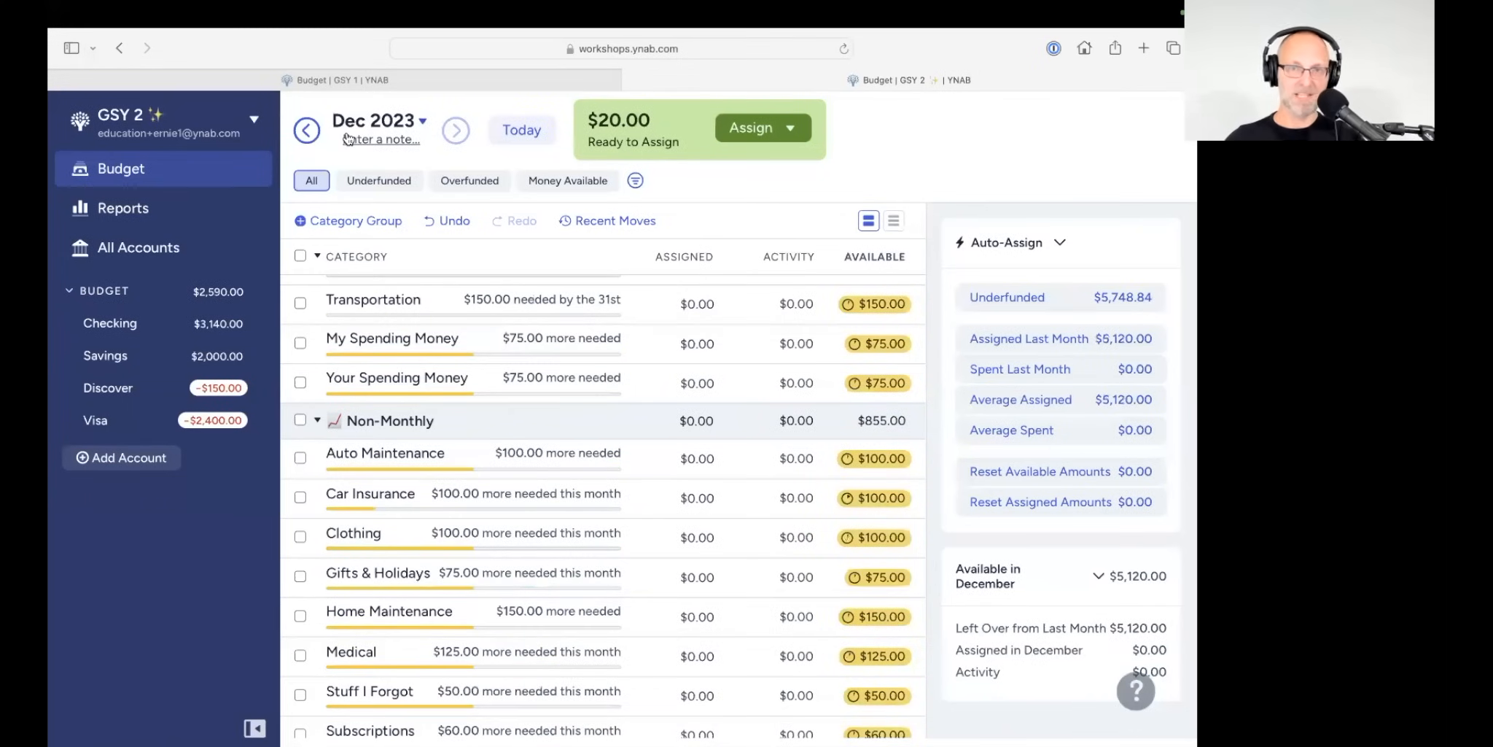
scroll(583, 315, up, 10)
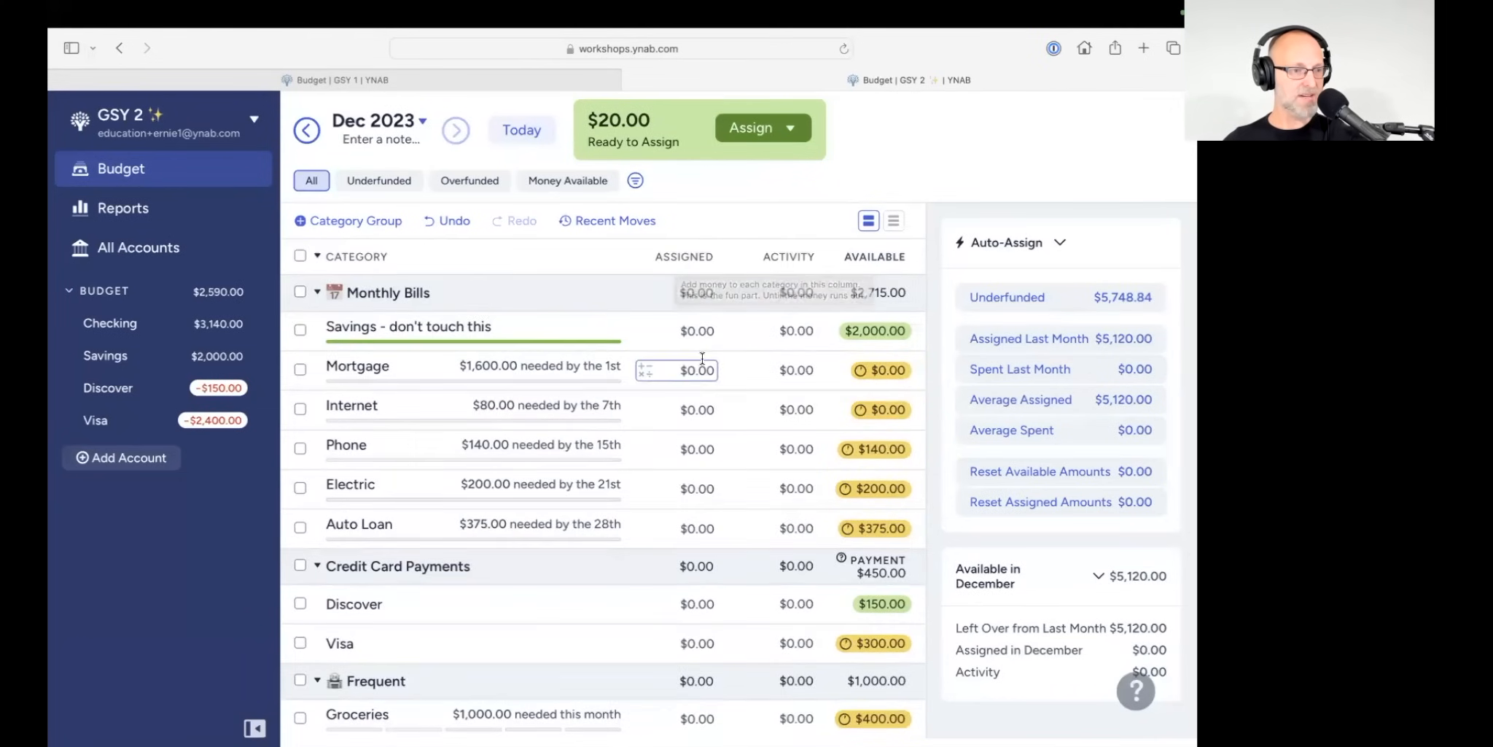
scroll(702, 363, down, 3)
scroll(702, 363, down, 15)
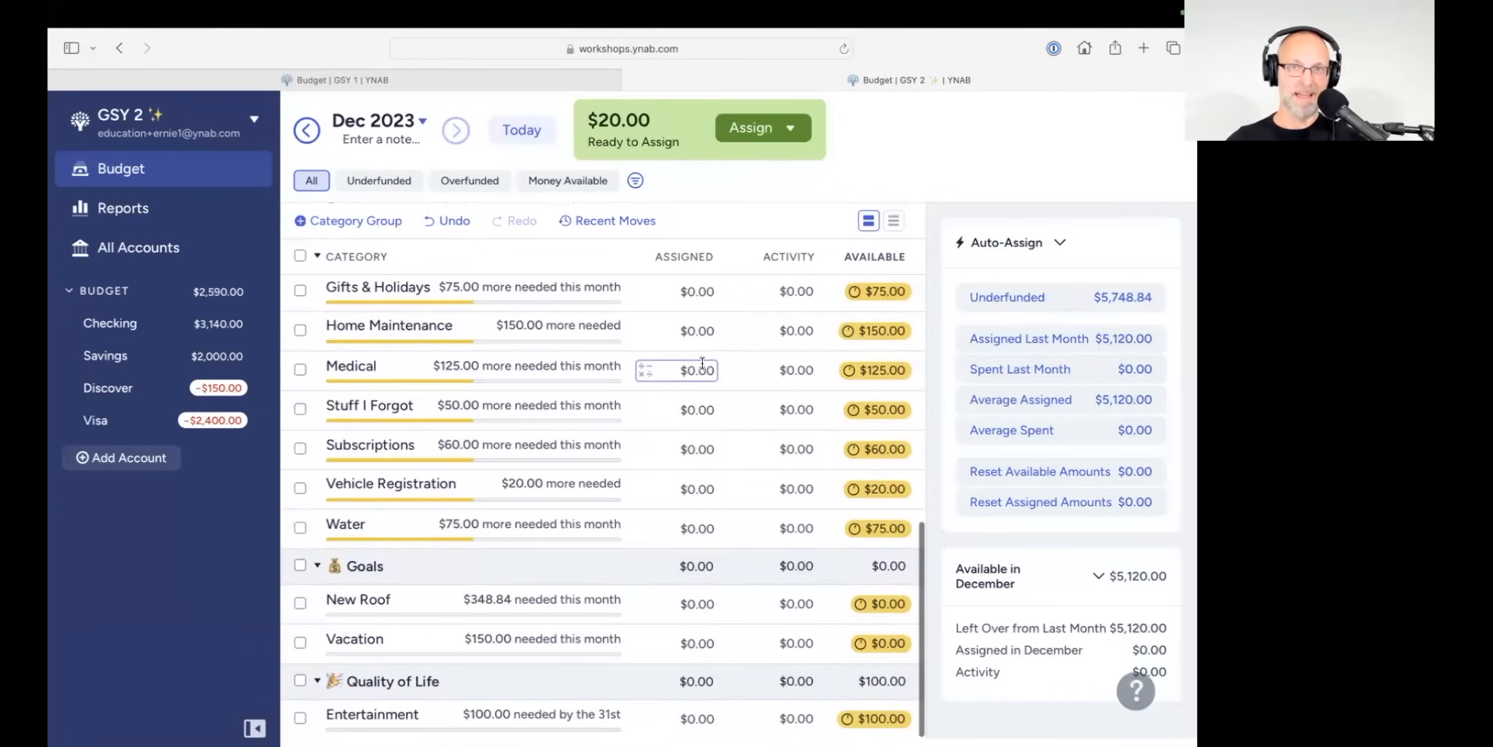
scroll(702, 363, up, 20)
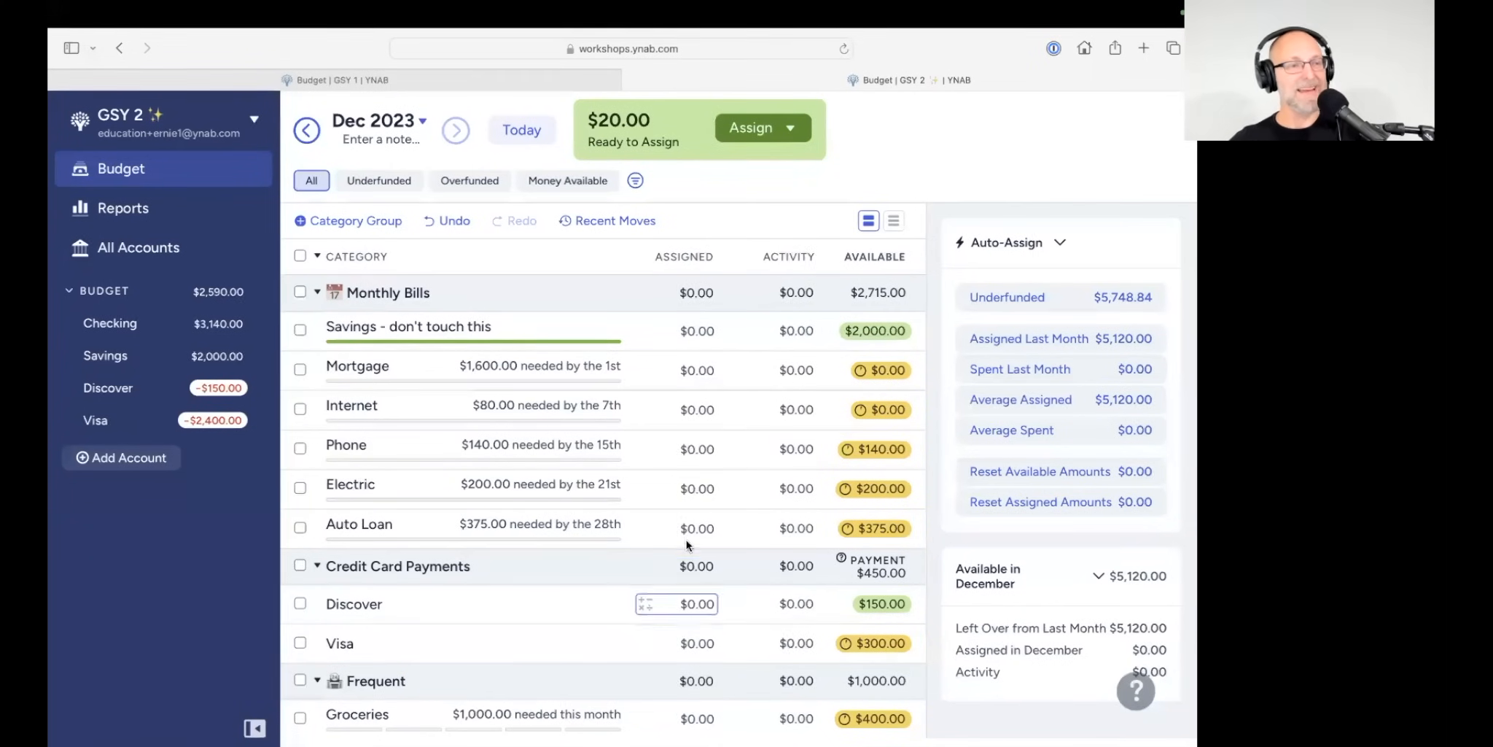
click(713, 373)
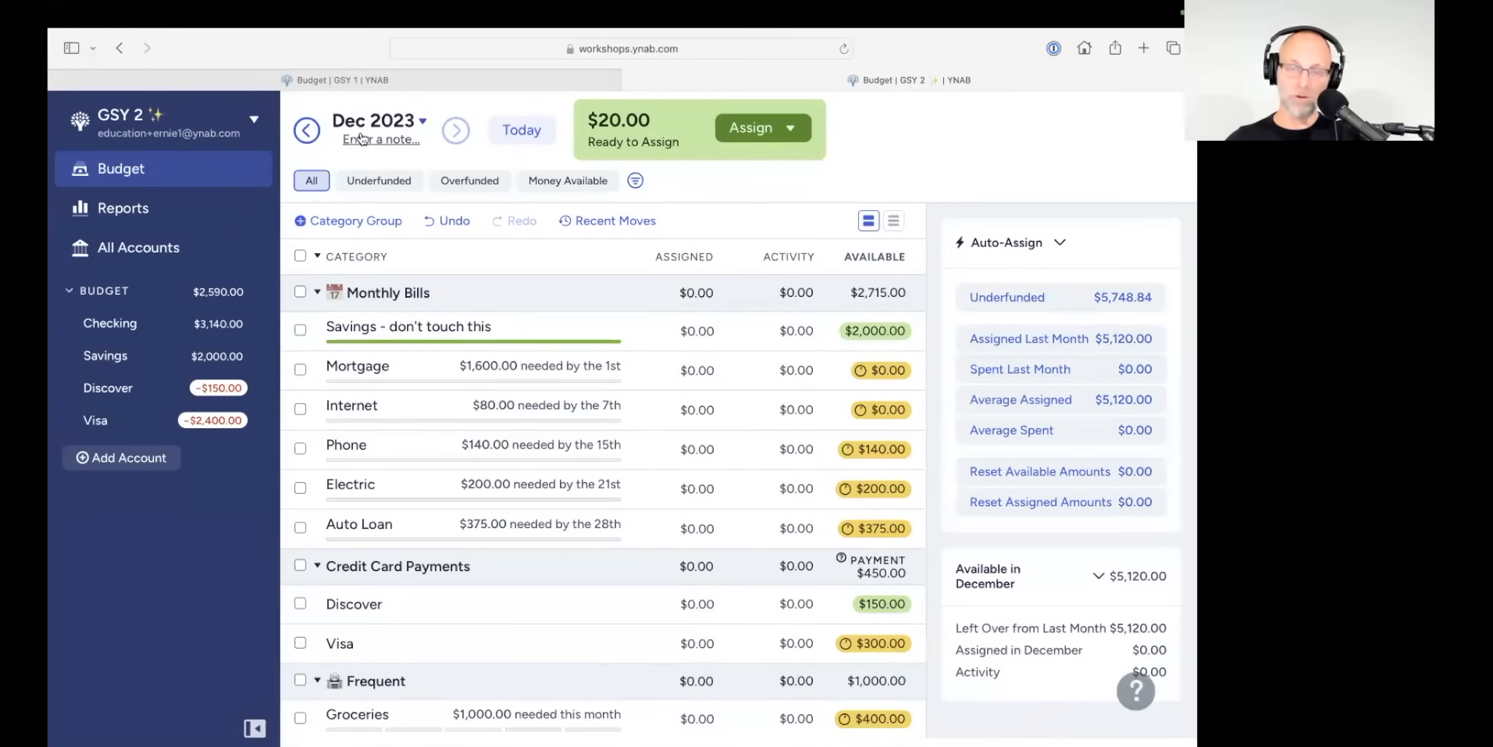
click(686, 378)
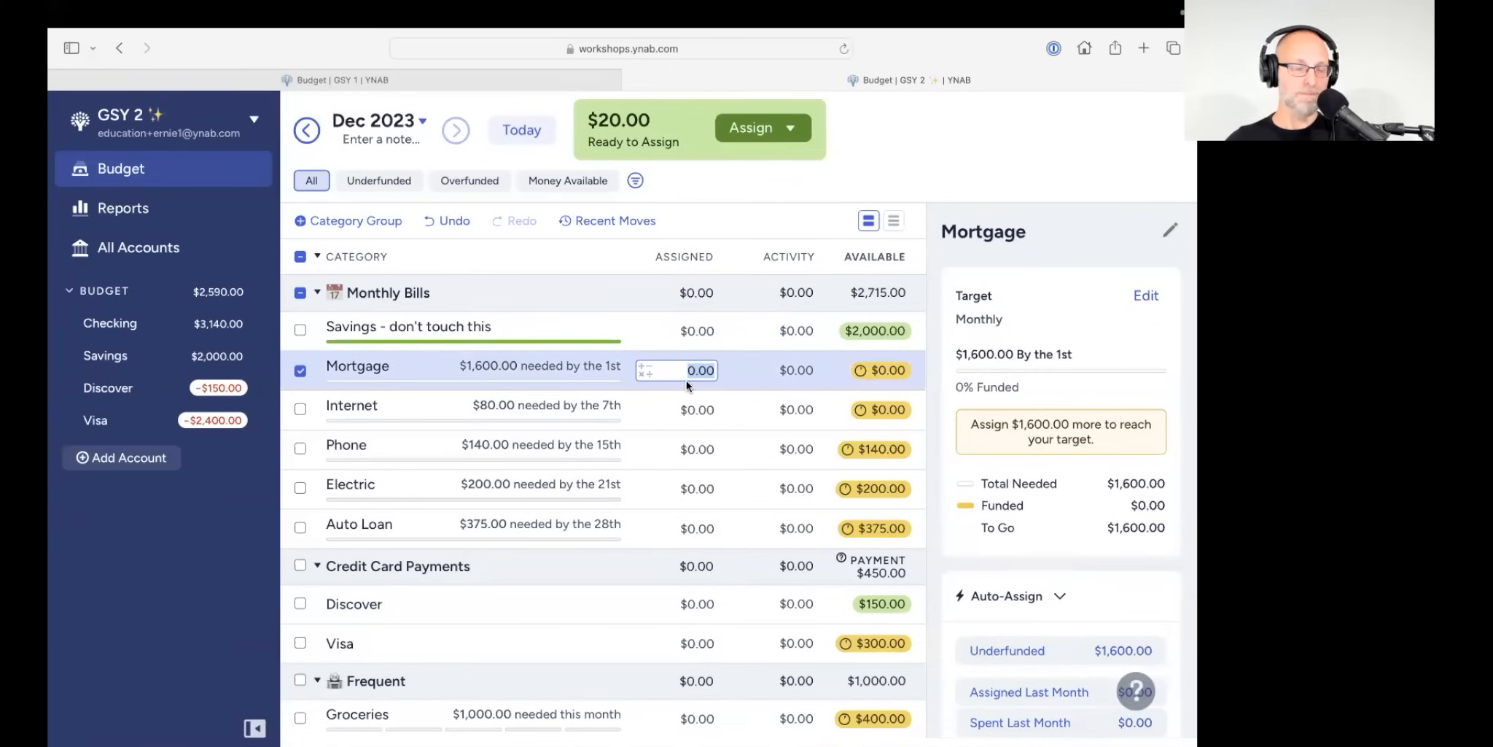
text(20)
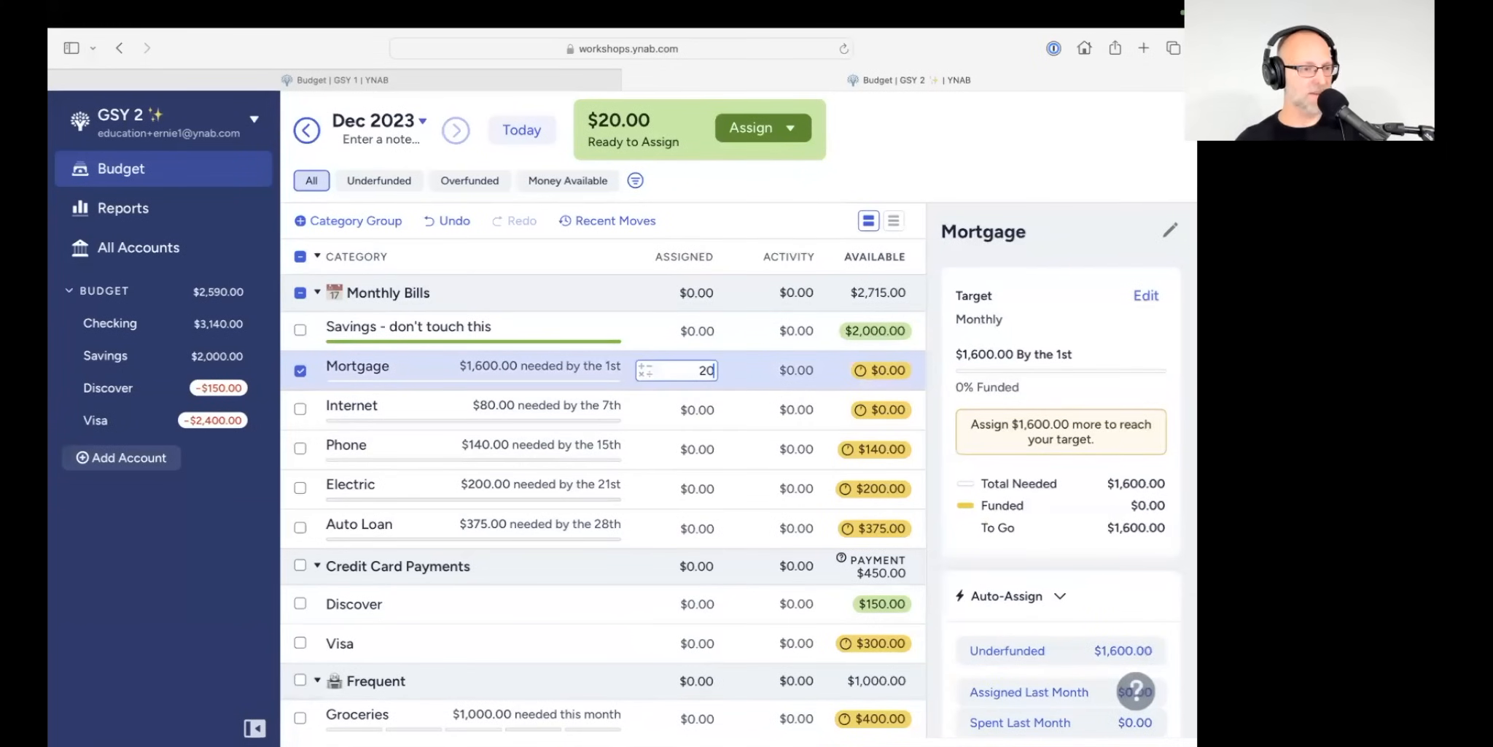
key(Return)
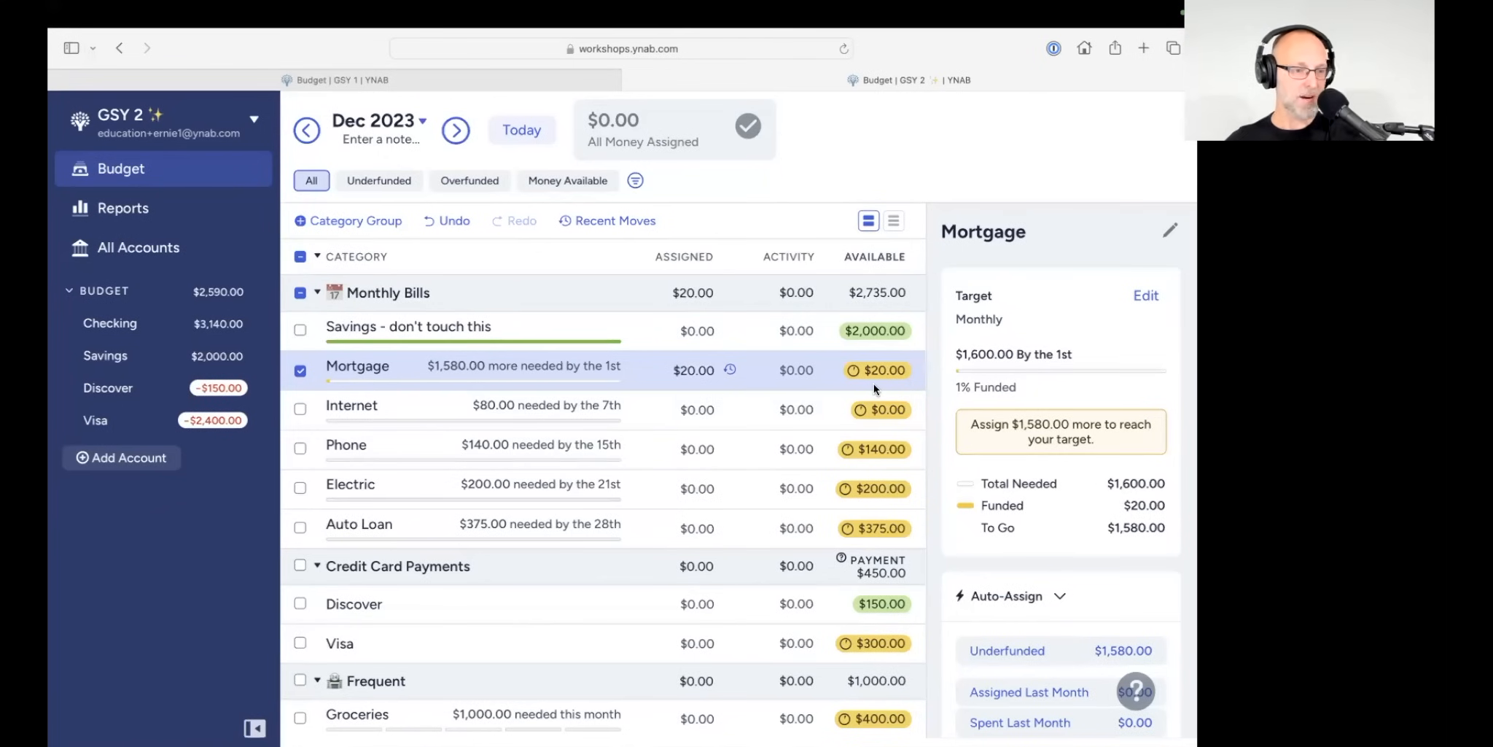
click(535, 136)
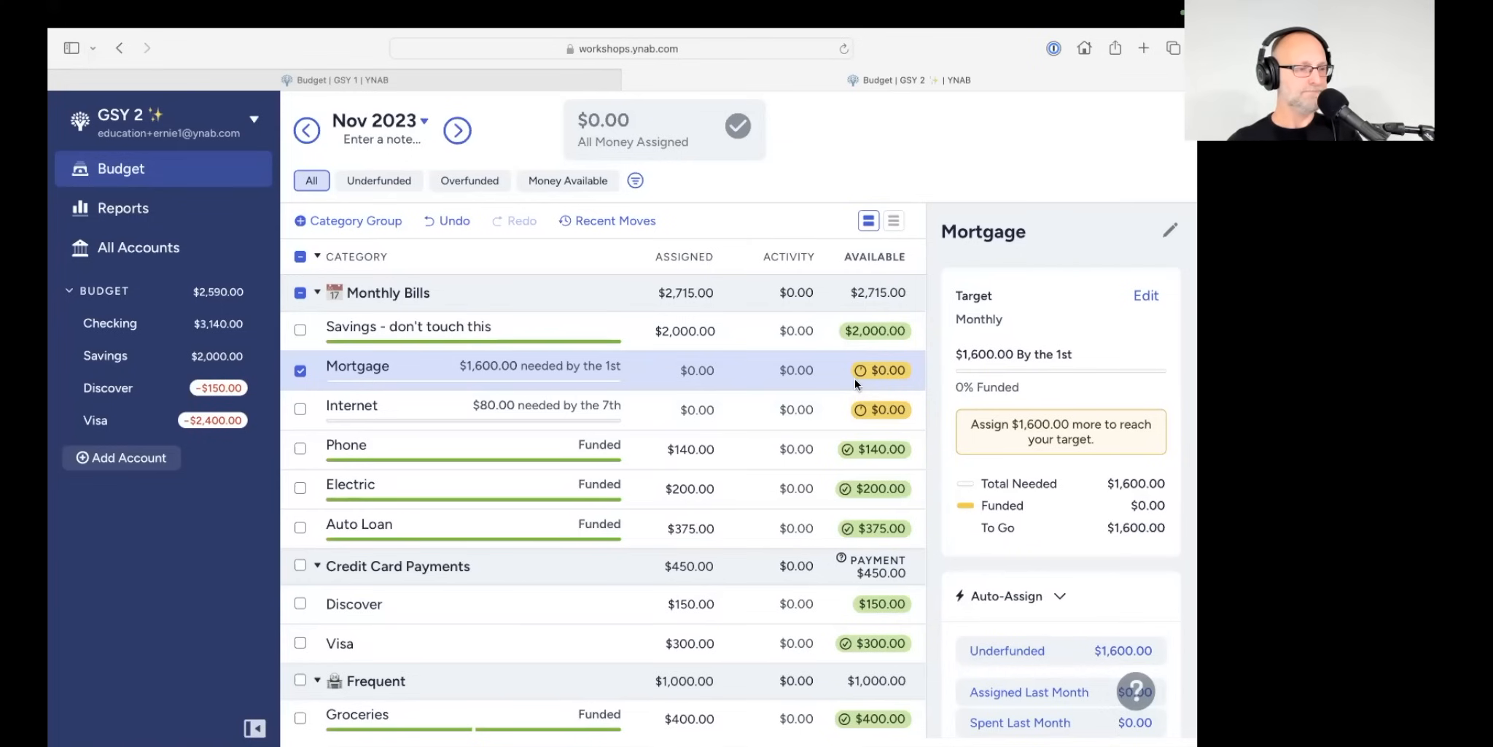
click(300, 371)
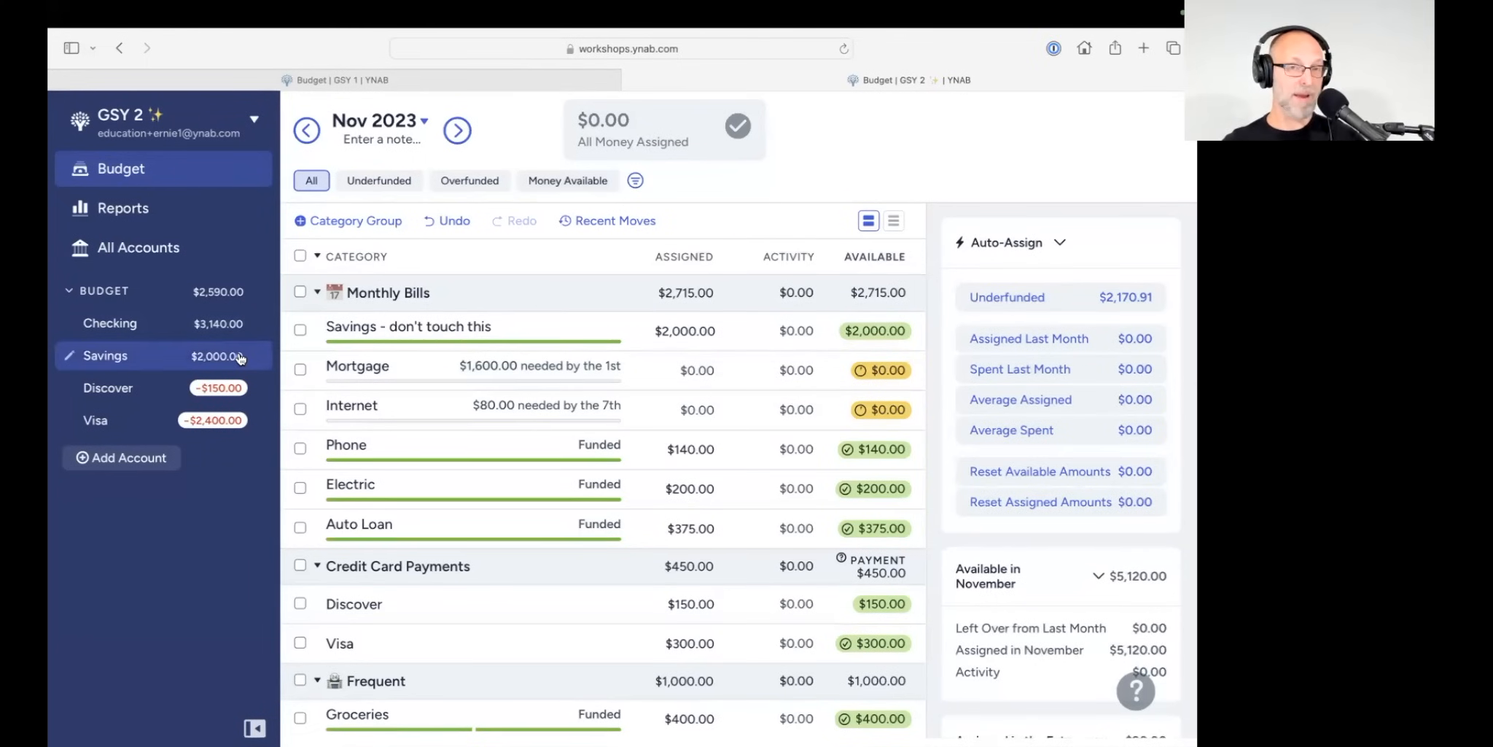
Step: Dismiss the new-version notice and return to the Monthly Bills group
scroll(864, 386, down, 4)
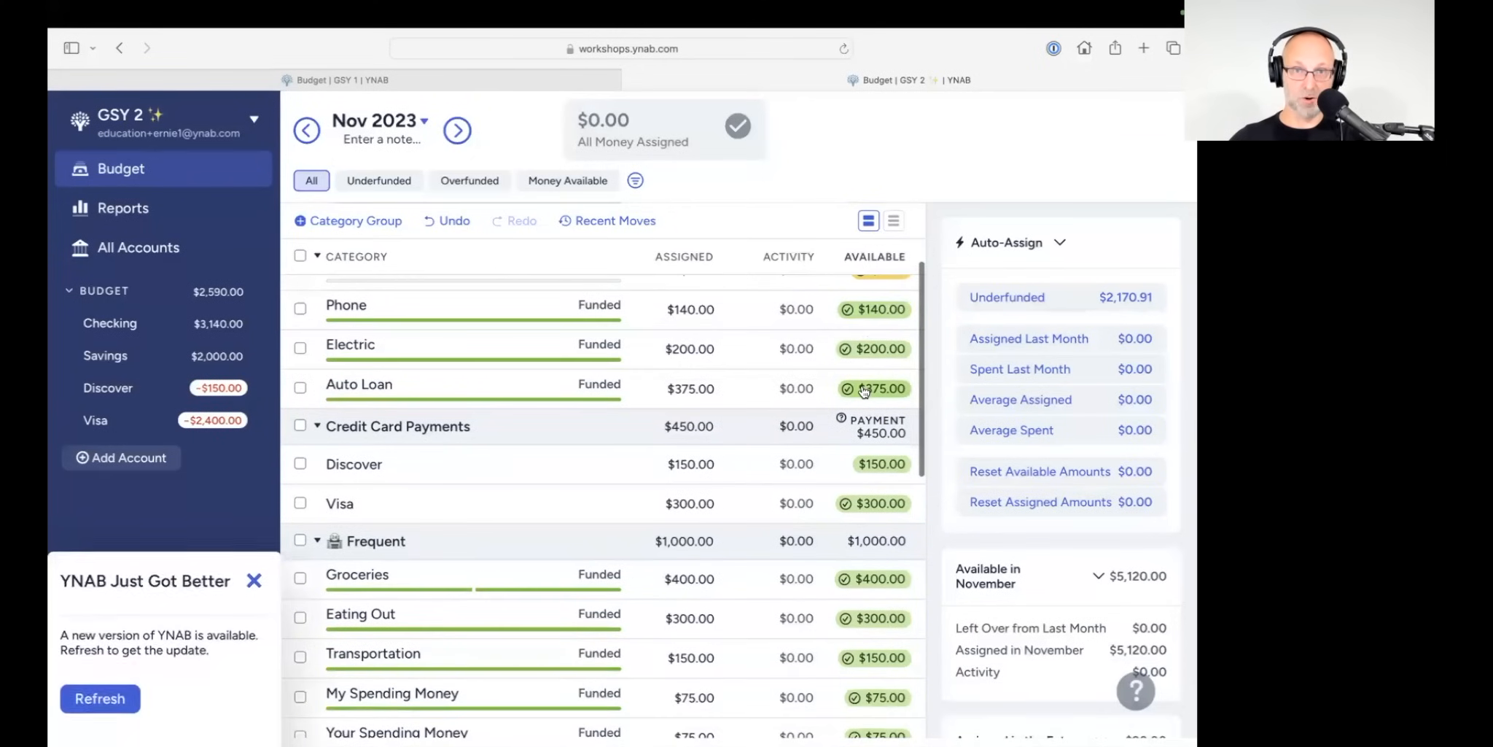
click(253, 587)
scroll(818, 431, up, 4)
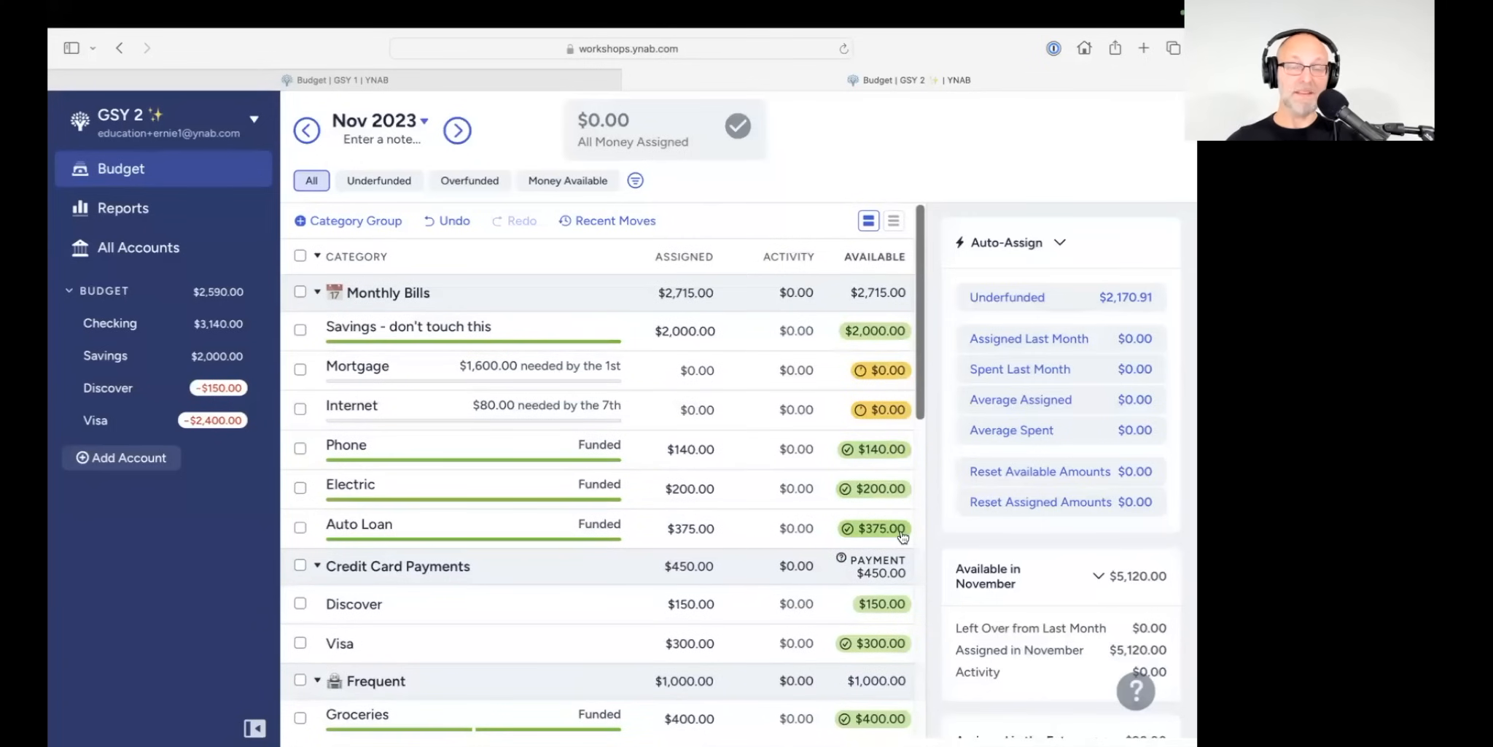
Step: Switch to the YNAB mobile app and record a $185.00 outflow from Checking in the Groceries category, finding the payee with "Gr"
mouse_move(902, 536)
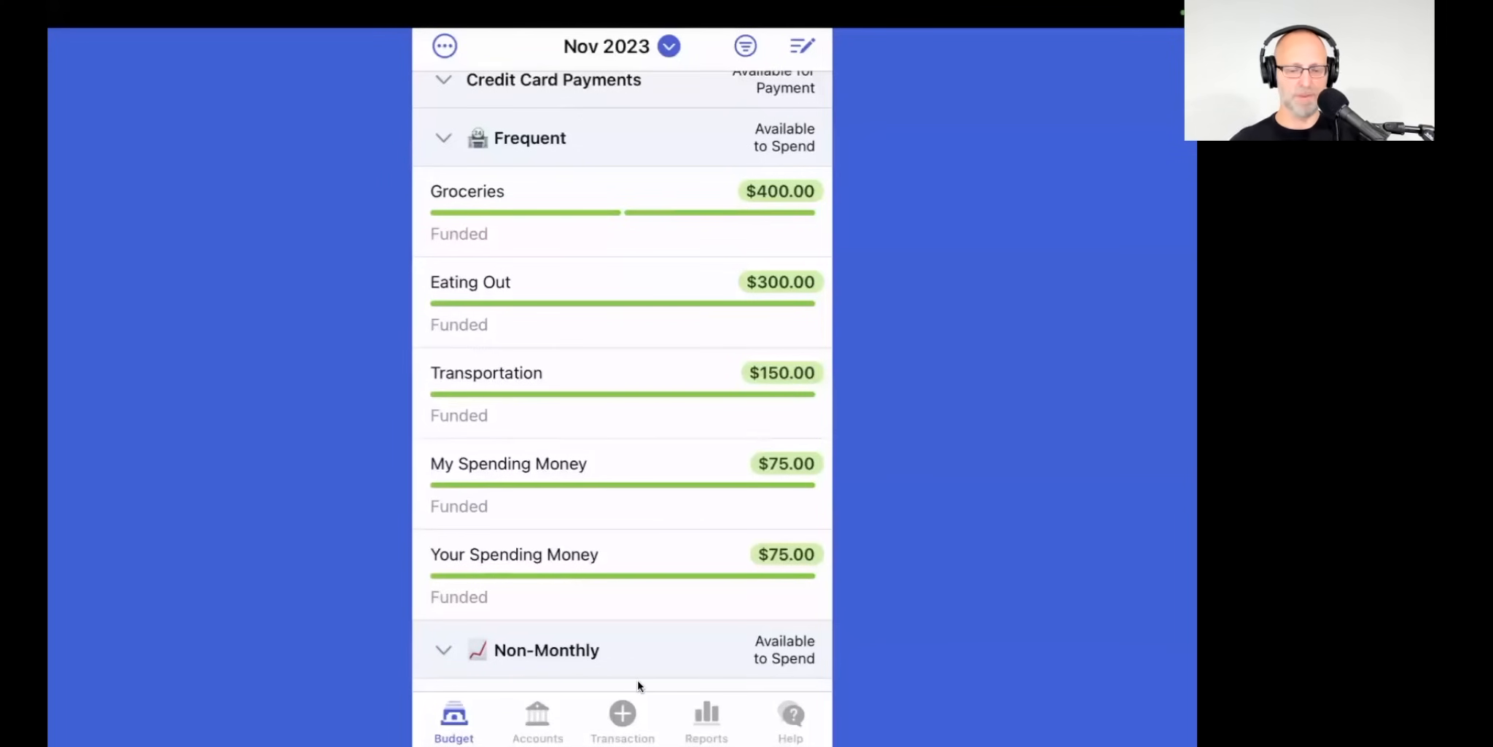
click(626, 712)
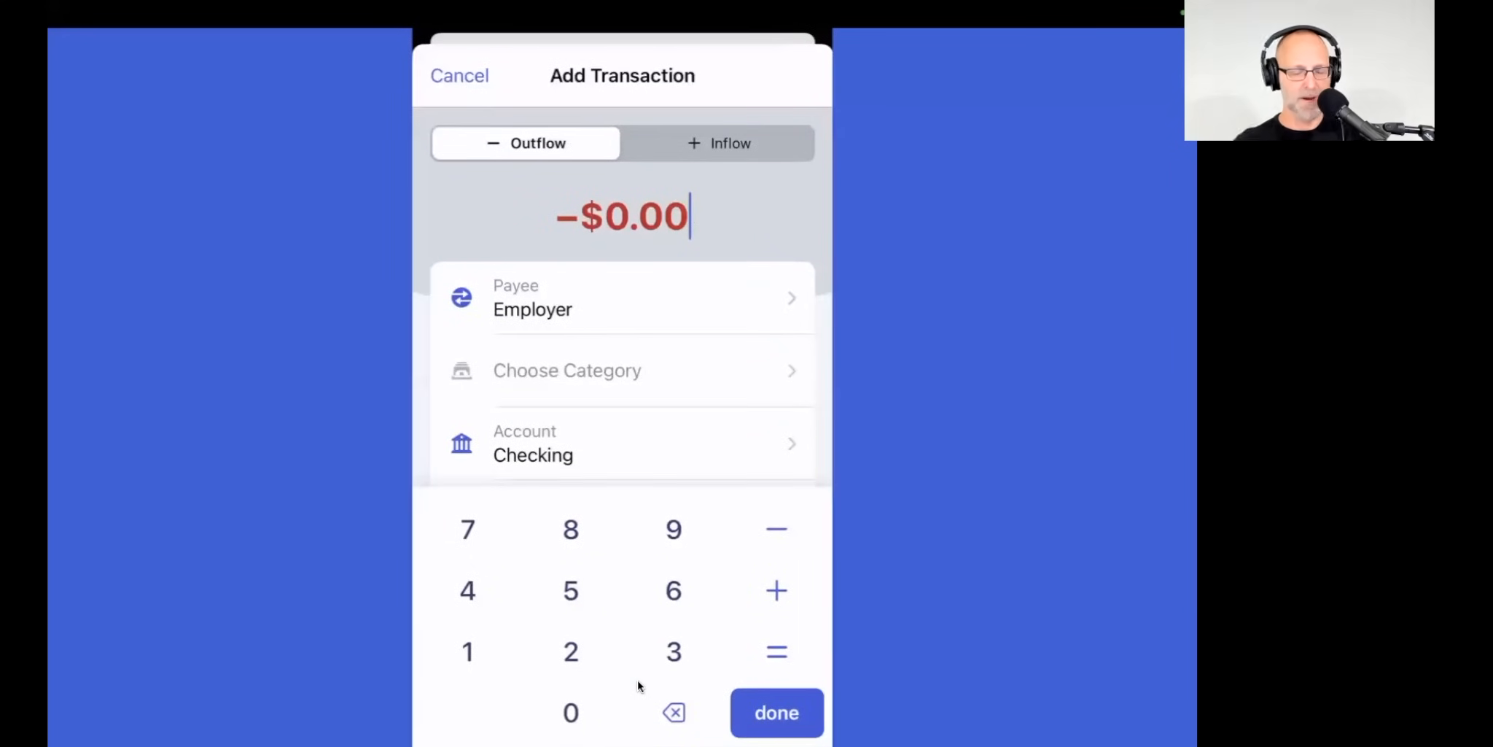
text(185.)
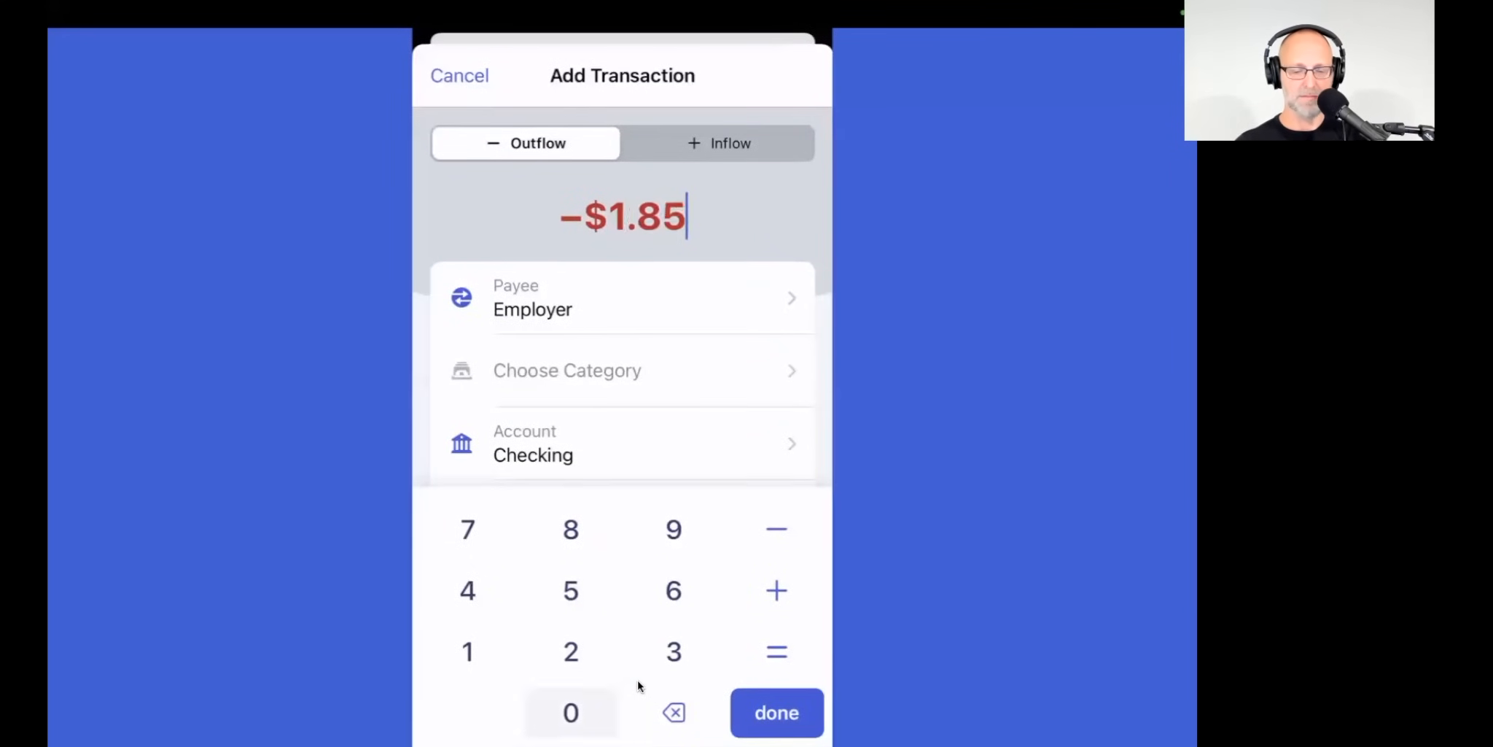
text(00)
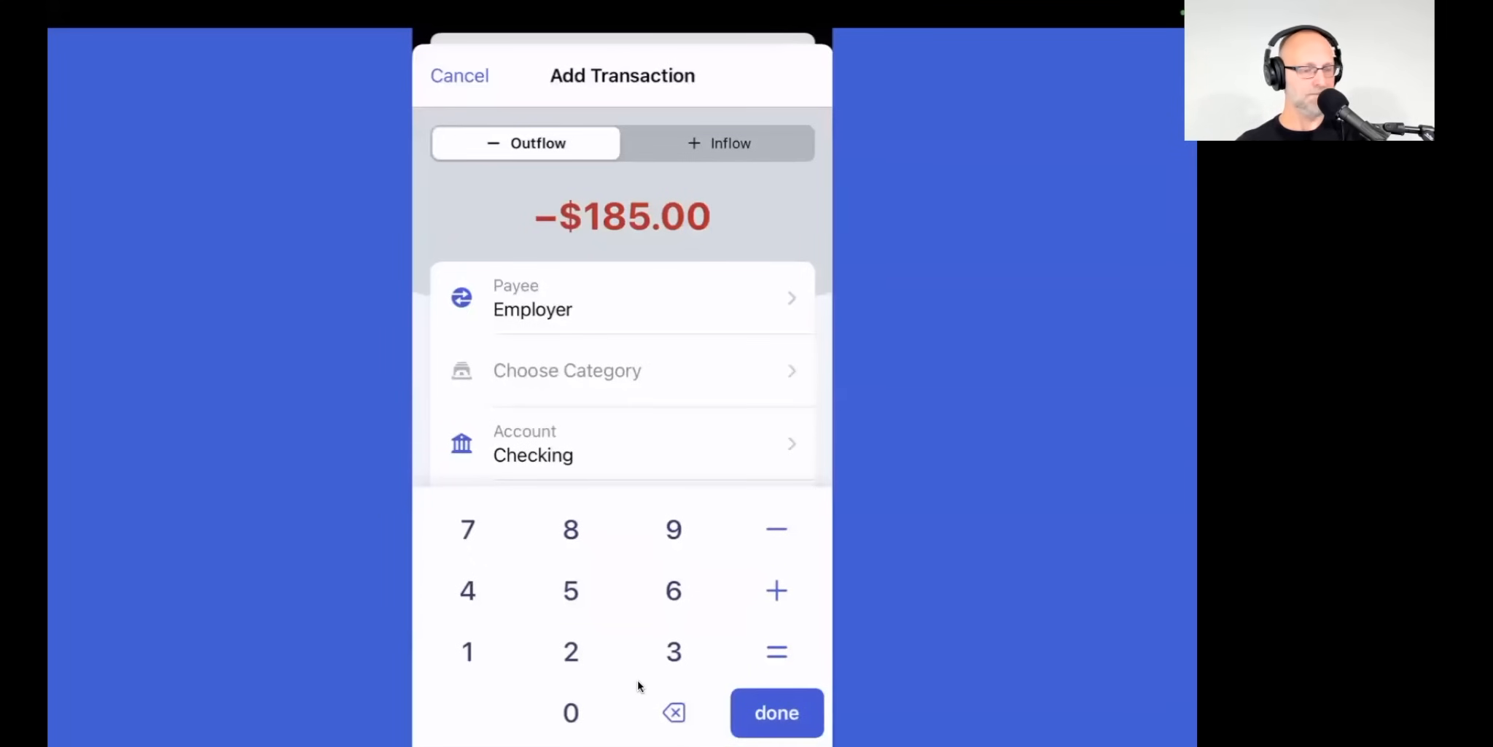
key(Return)
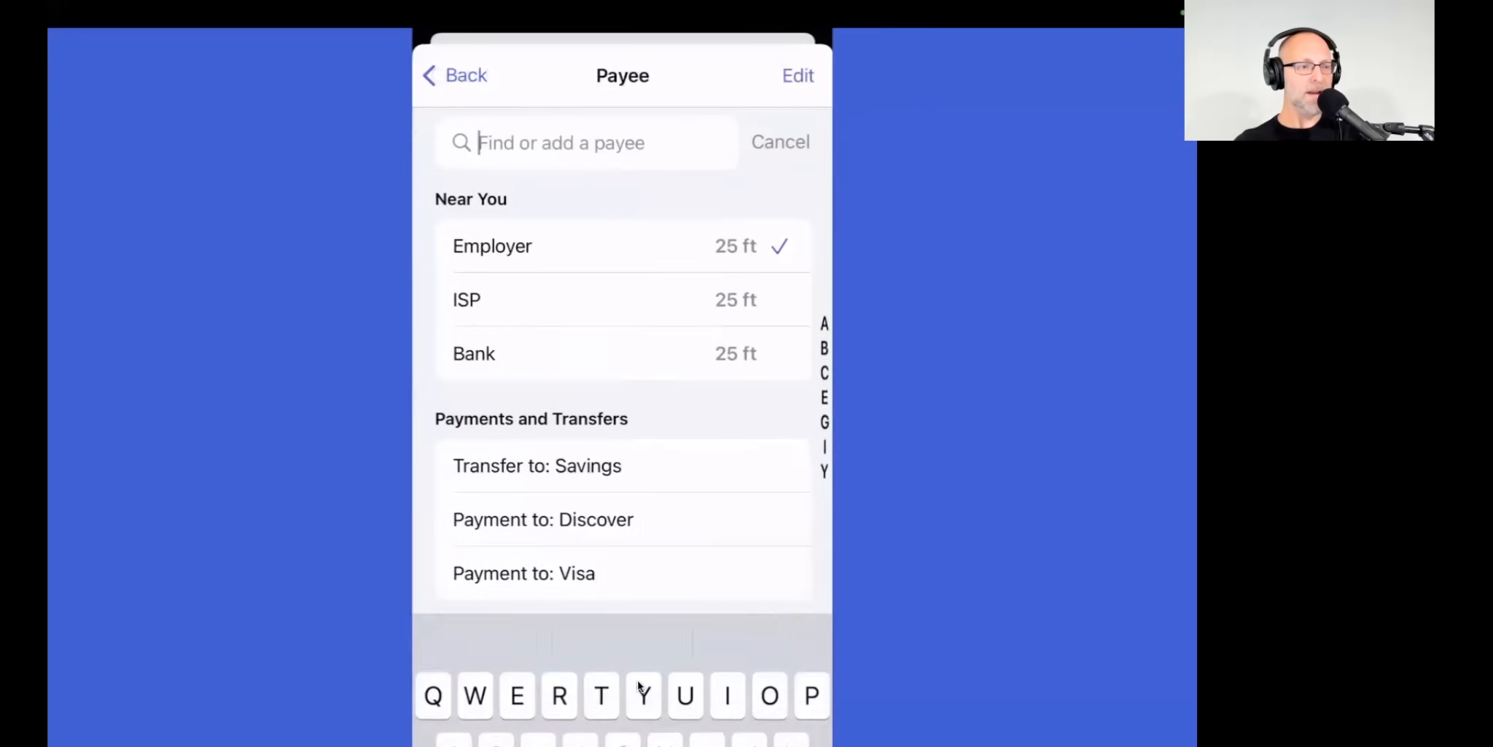
text(Gr)
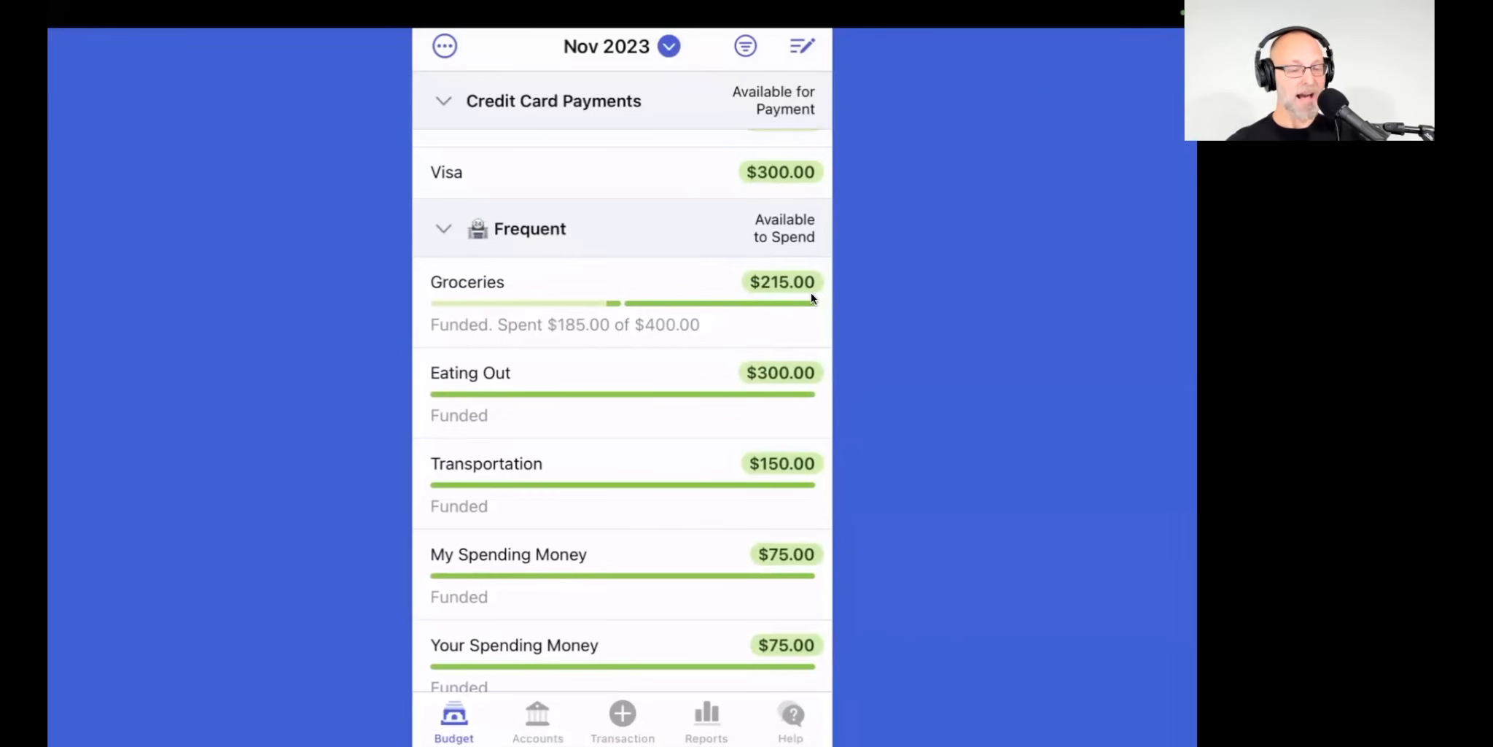
Step: Review the available amounts in Monthly Bills, Credit Card Payments and Frequent in the mobile budget
scroll(810, 293, up, 3)
scroll(811, 293, up, 5)
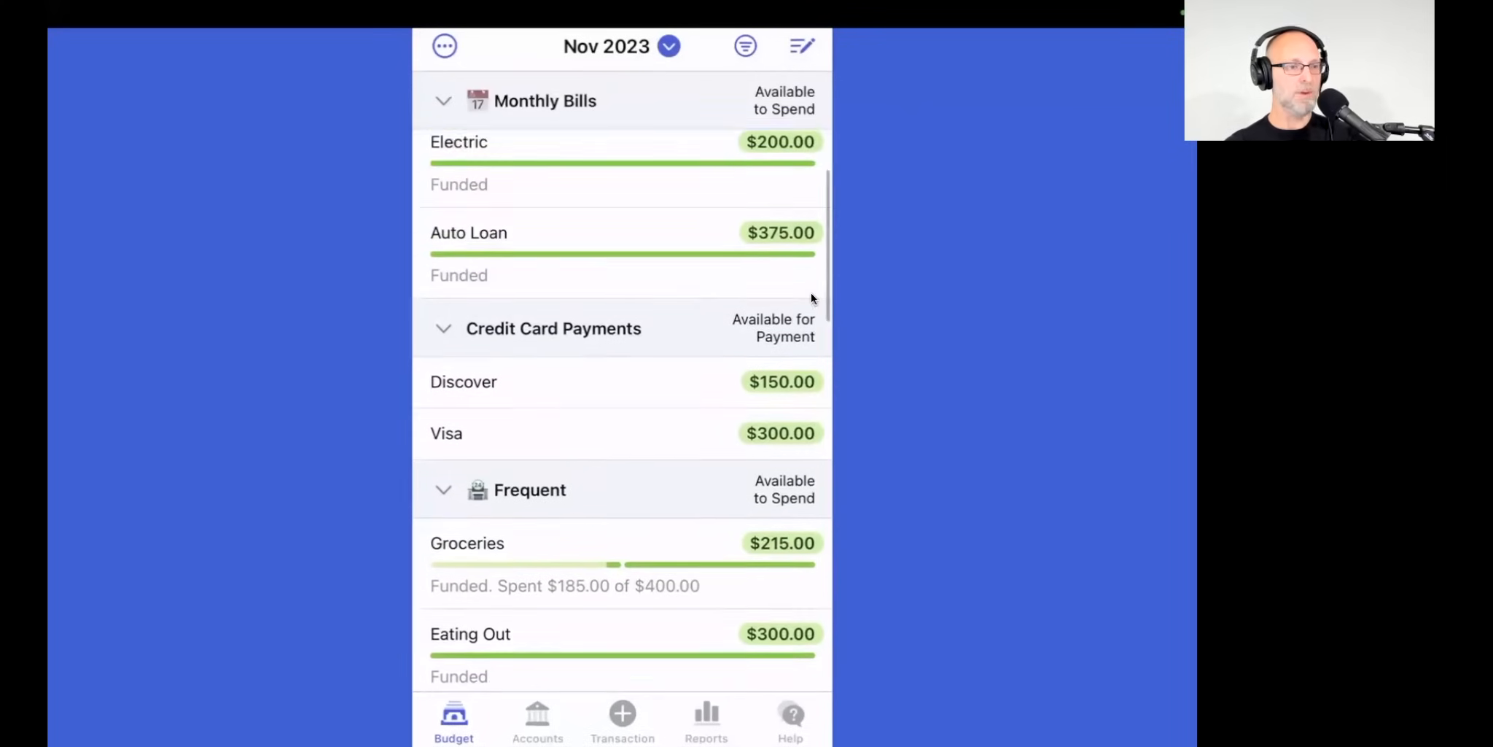
scroll(811, 293, down, 6)
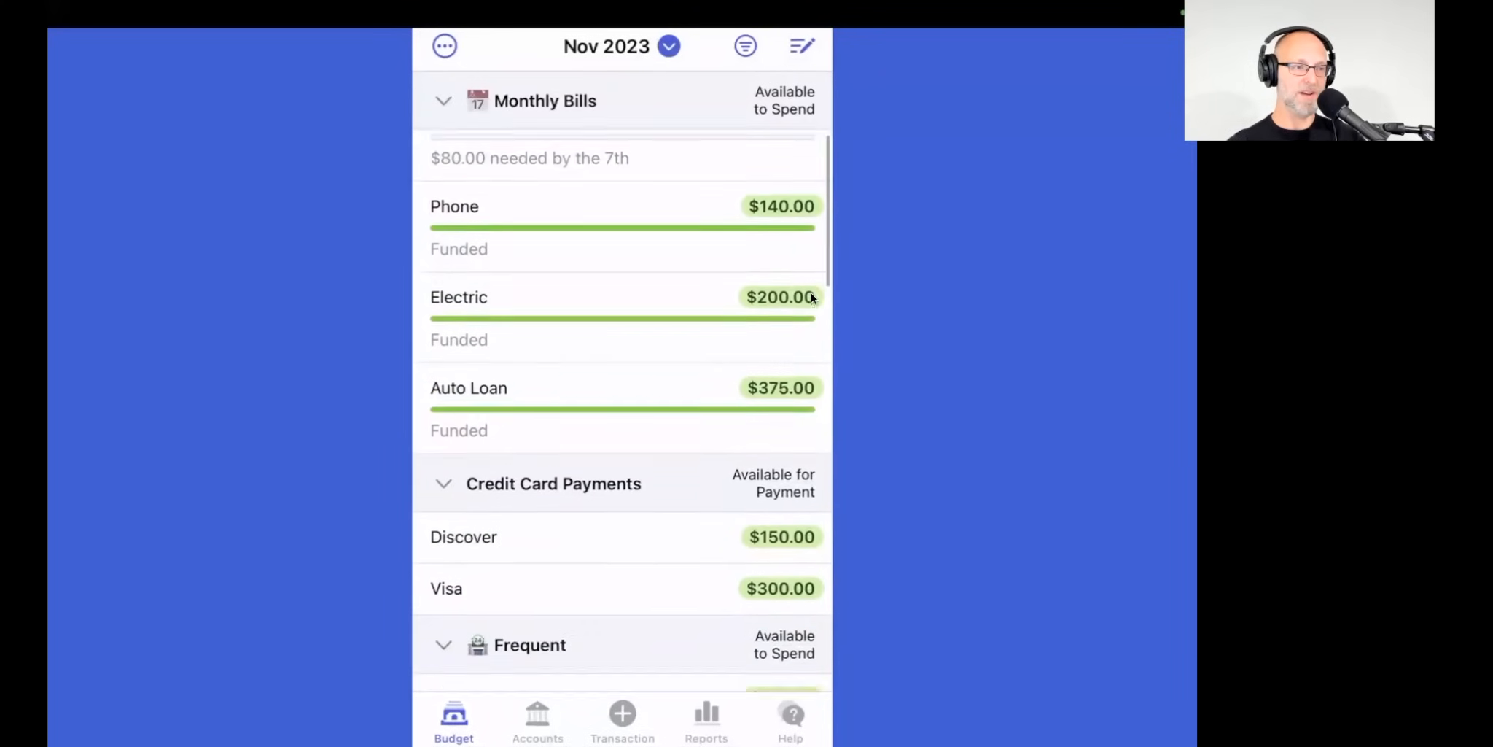
scroll(811, 293, up, 5)
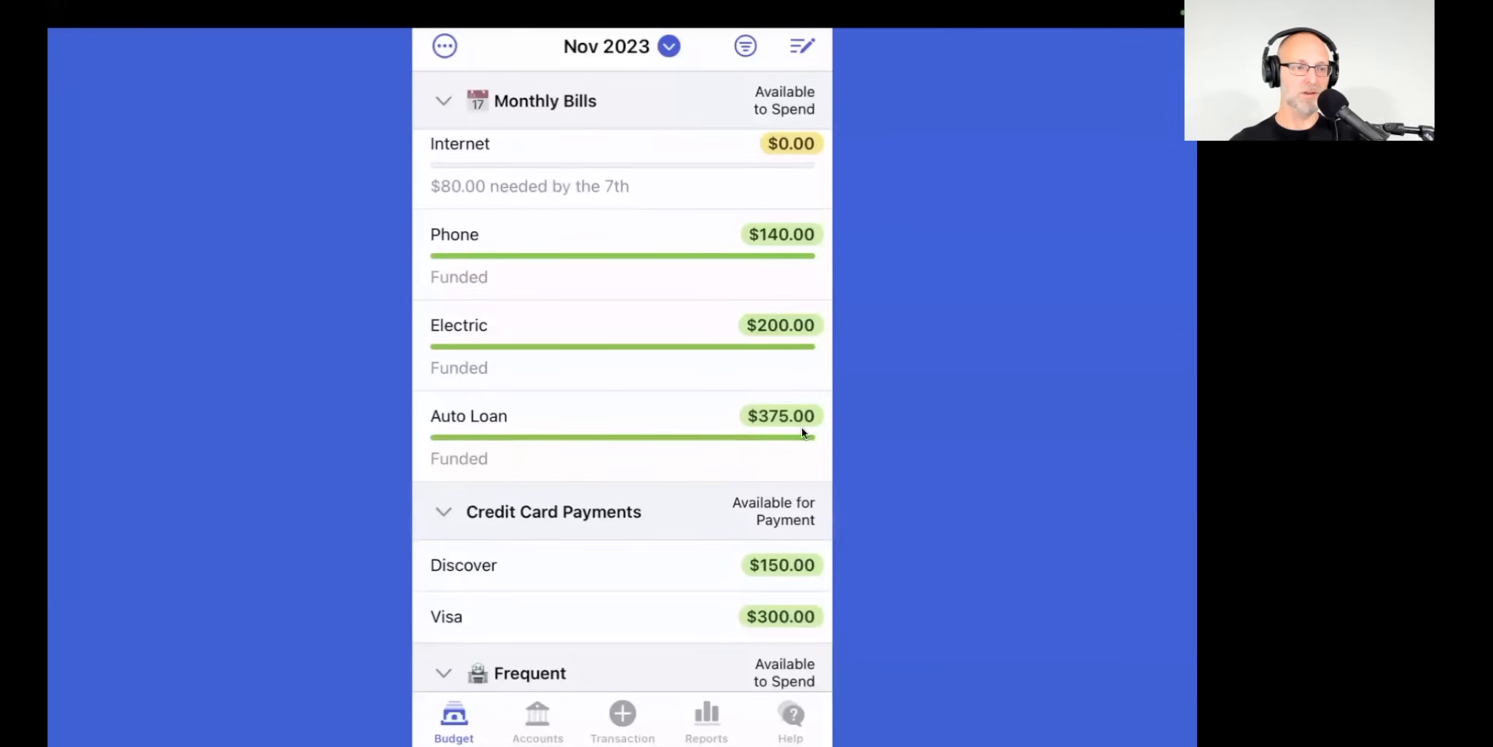
scroll(800, 514, down, 4)
scroll(801, 514, down, 2)
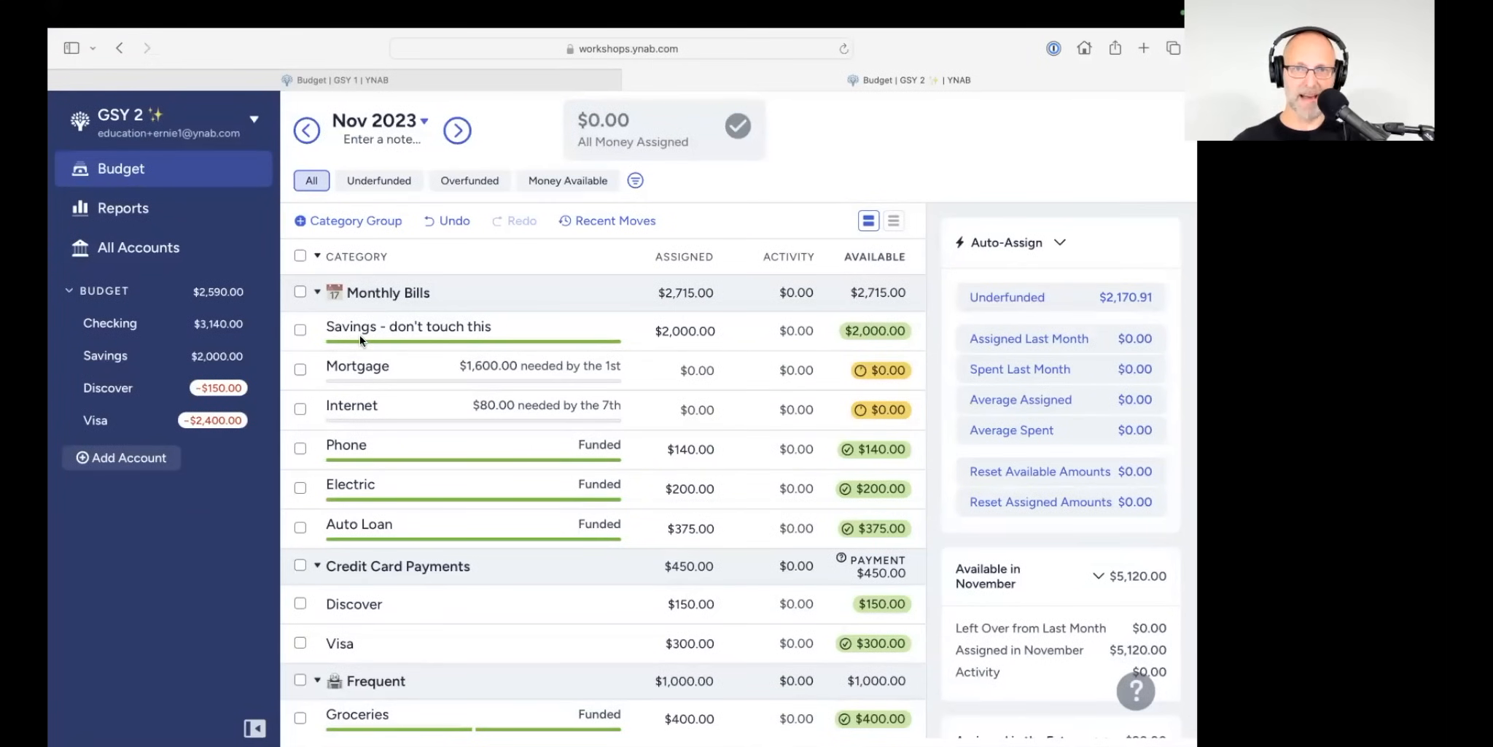
Step: Switch to the web budget and move $2,000.00 from "Savings - don't touch this" to Ready to Assign
click(867, 332)
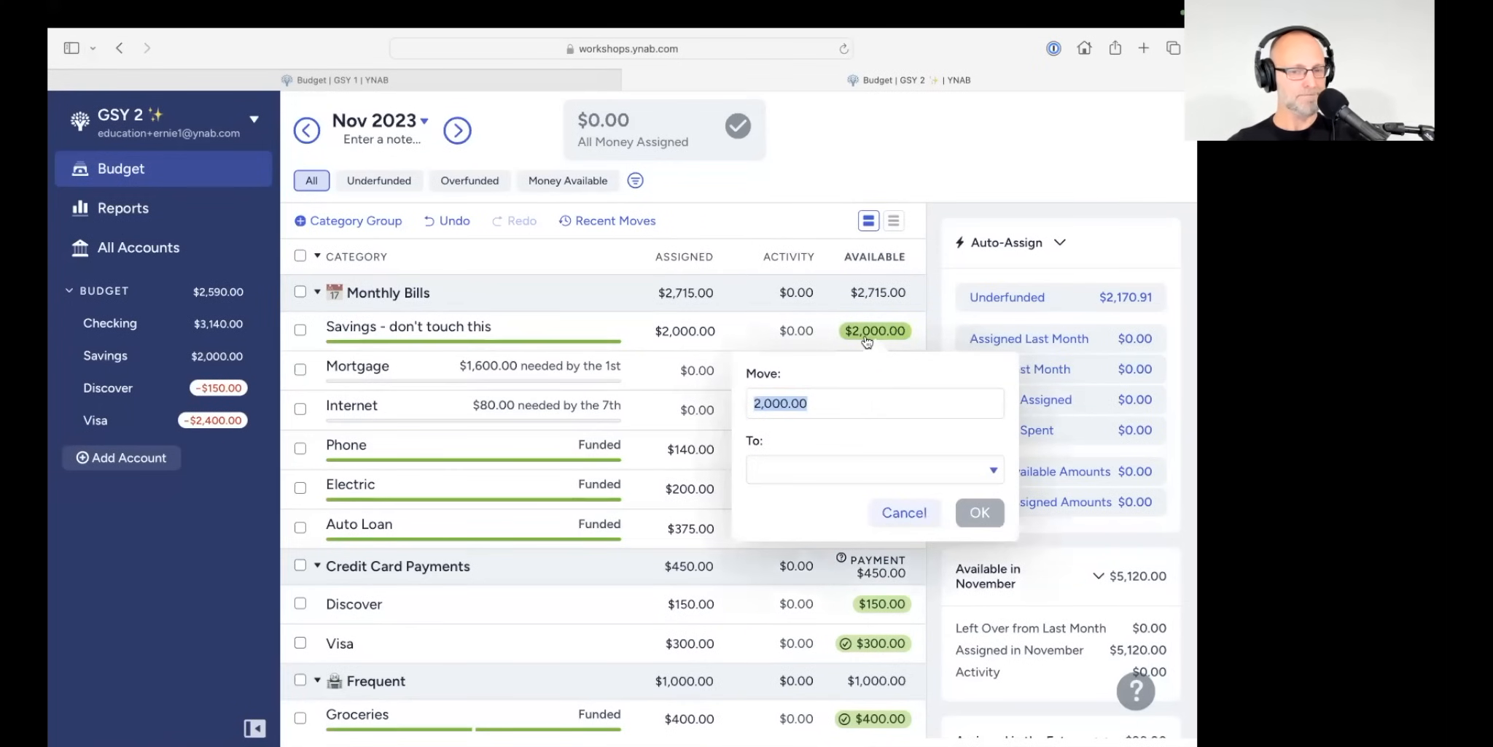
click(844, 469)
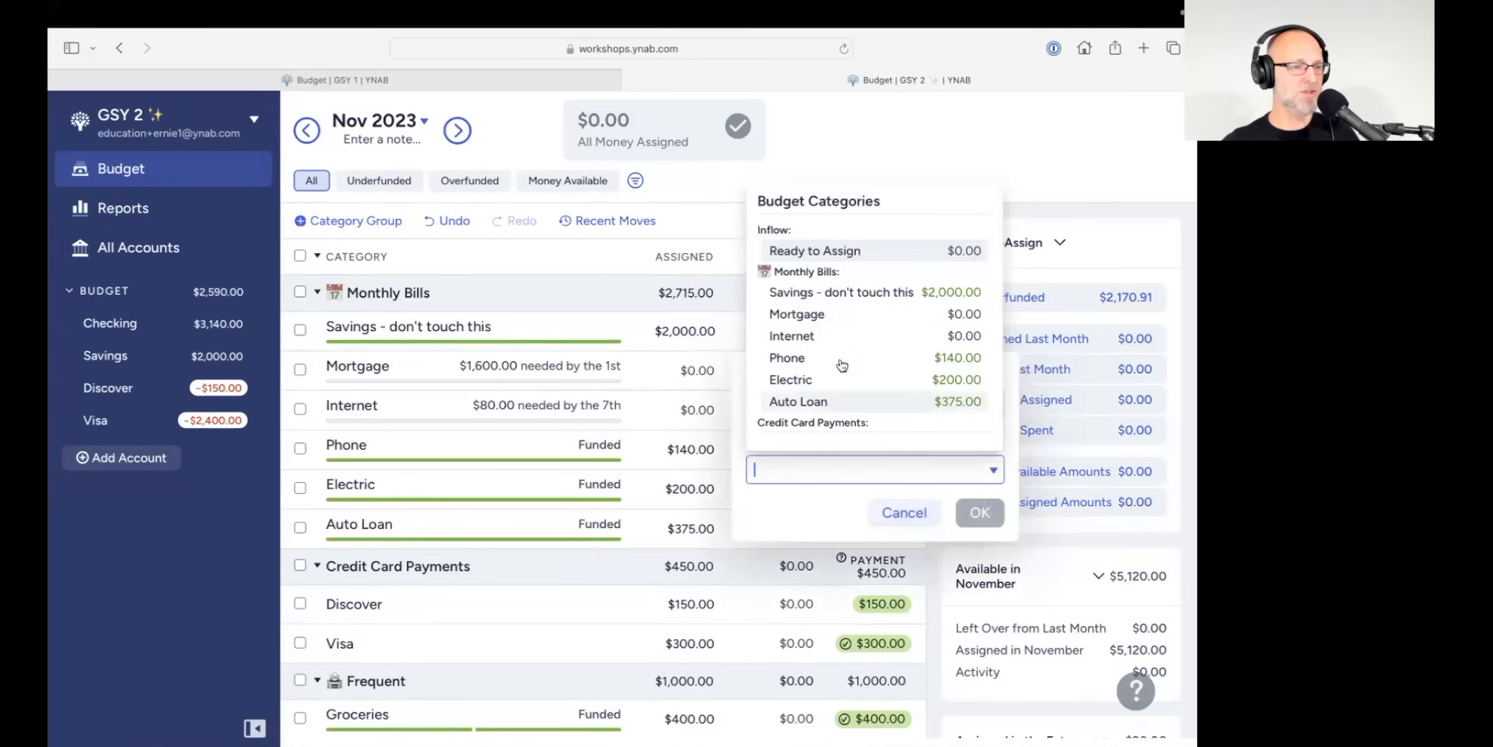
click(823, 253)
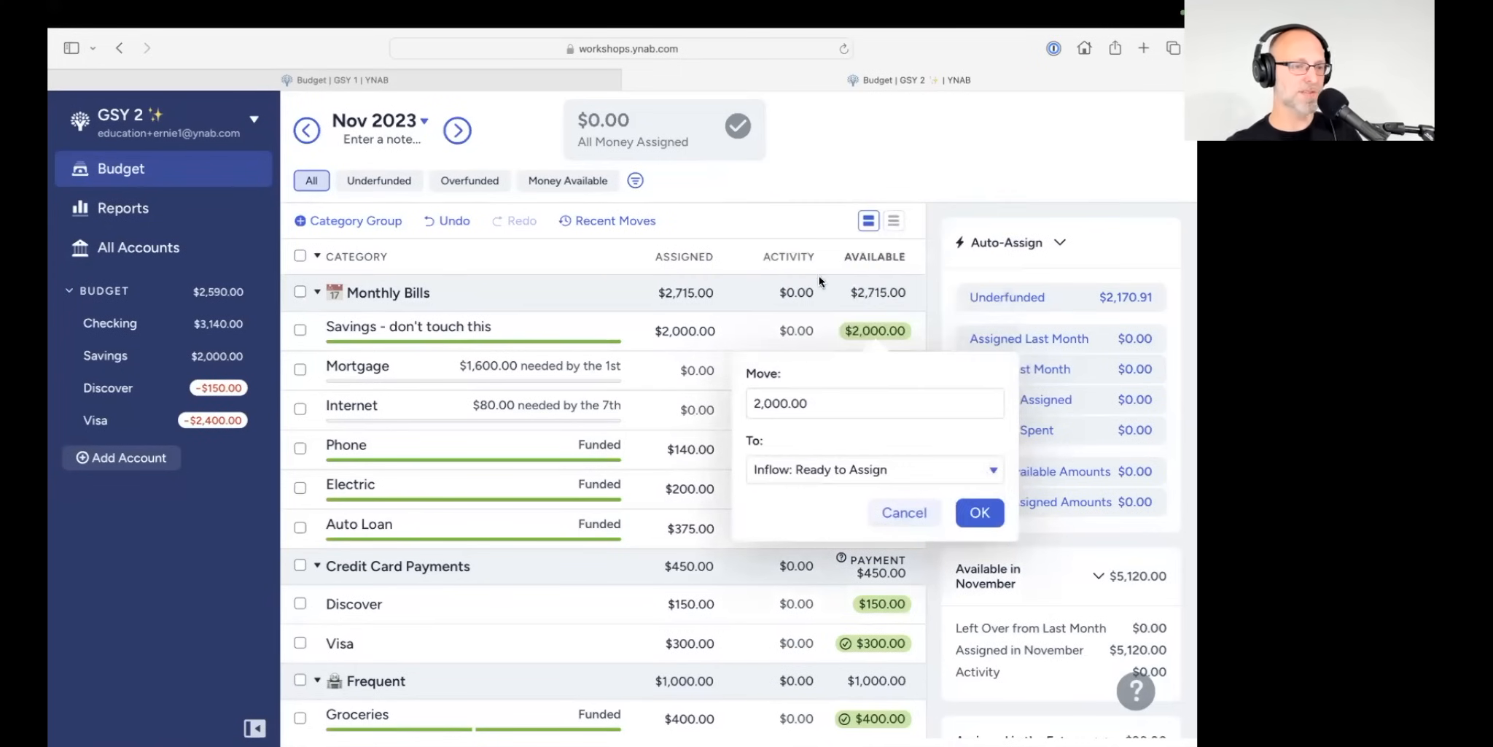
click(983, 514)
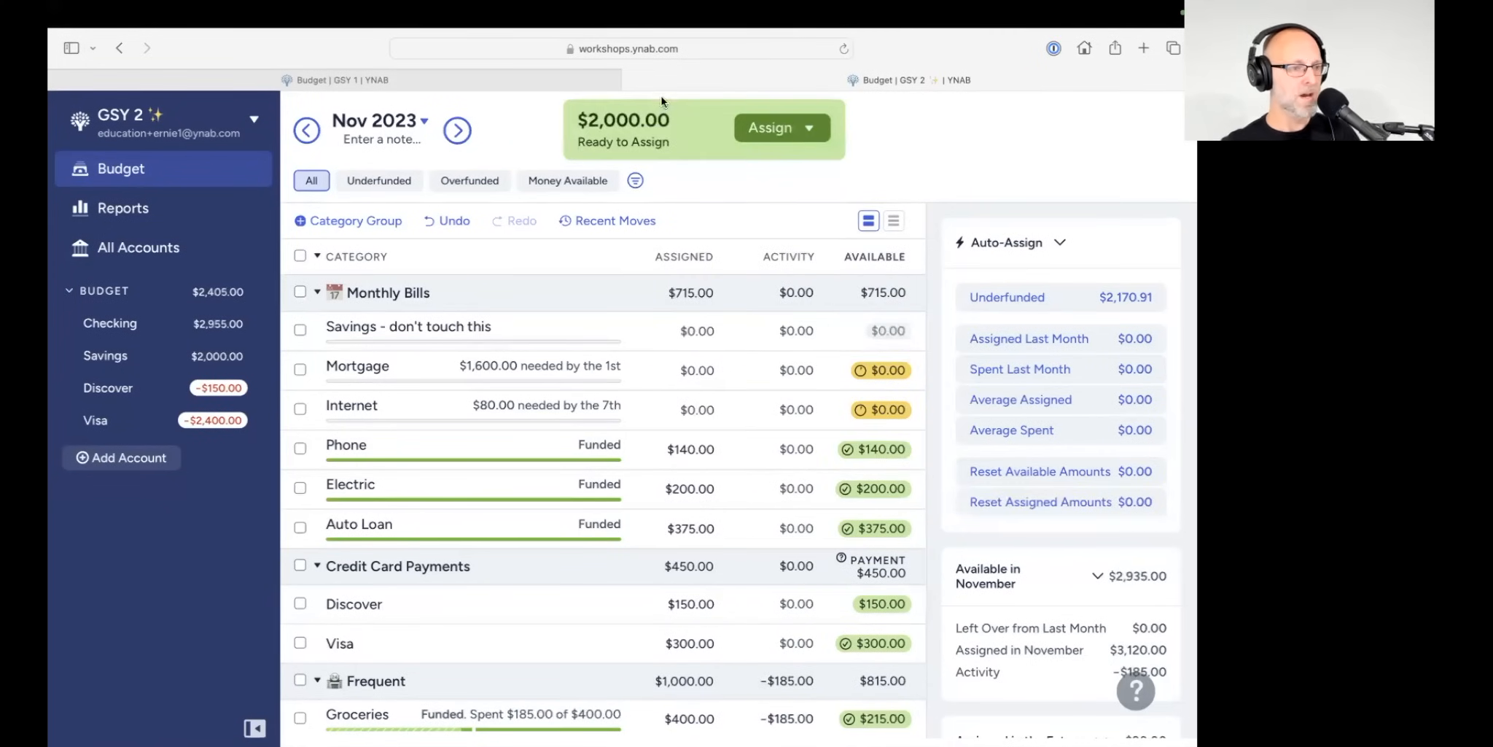
Step: Delete the "Savings - don't touch this" category from the Monthly Bills group
click(390, 330)
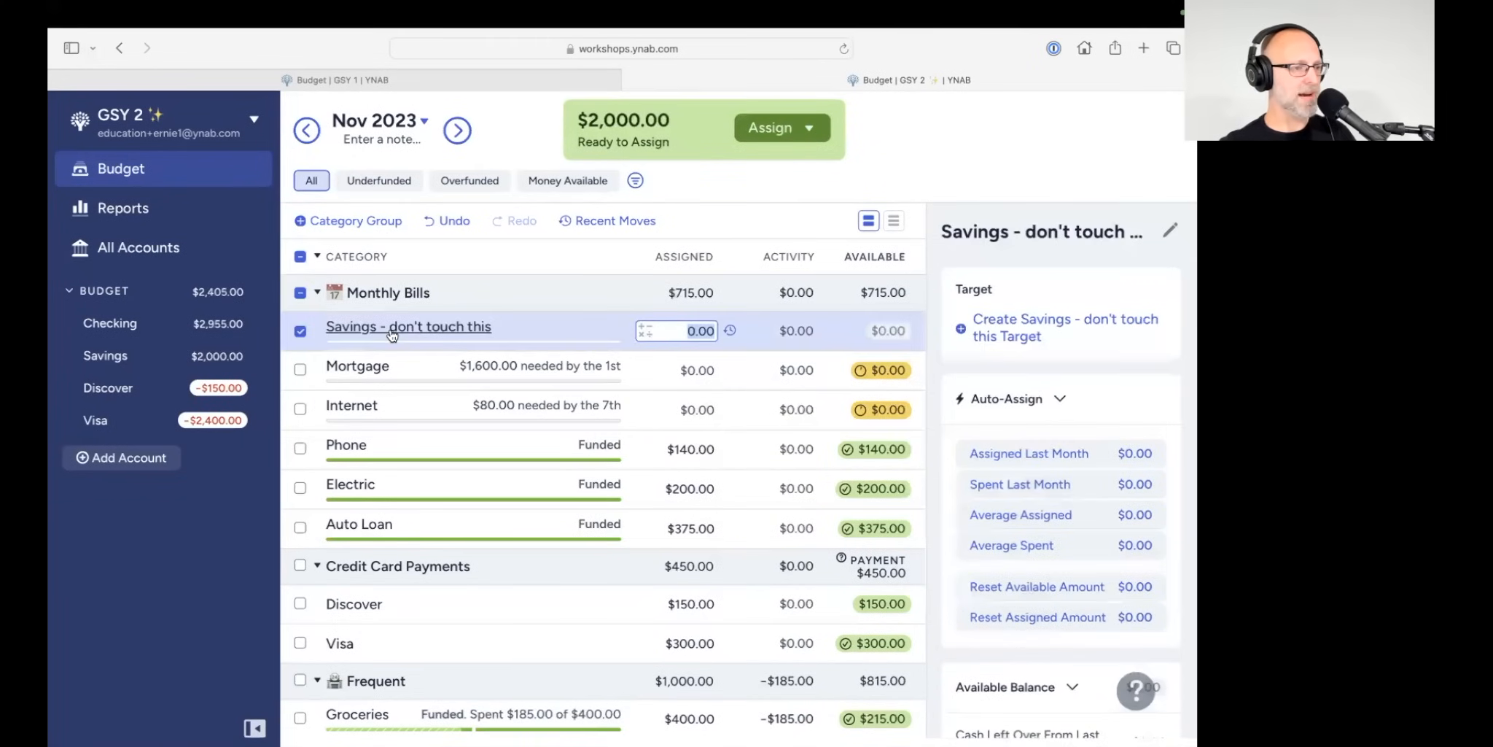
click(390, 328)
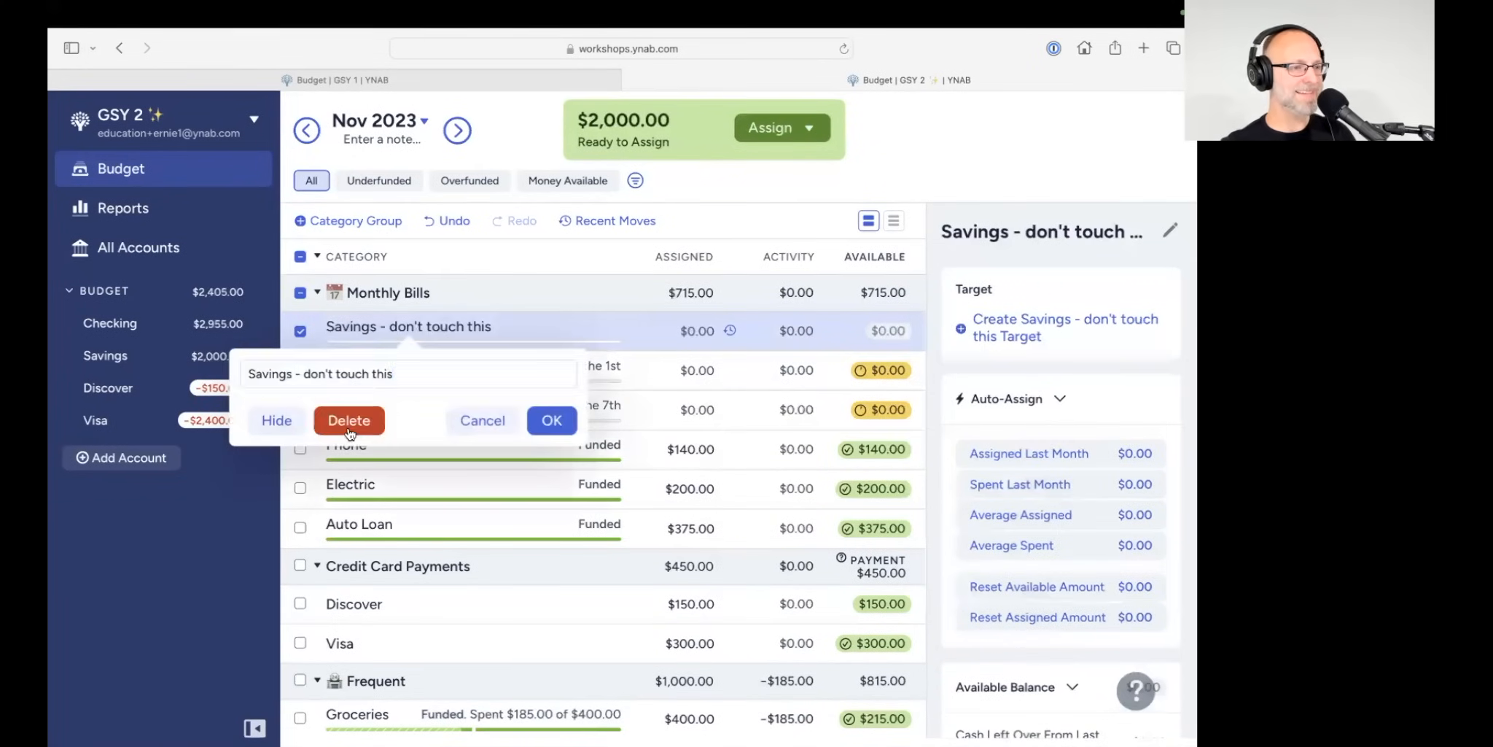
click(349, 425)
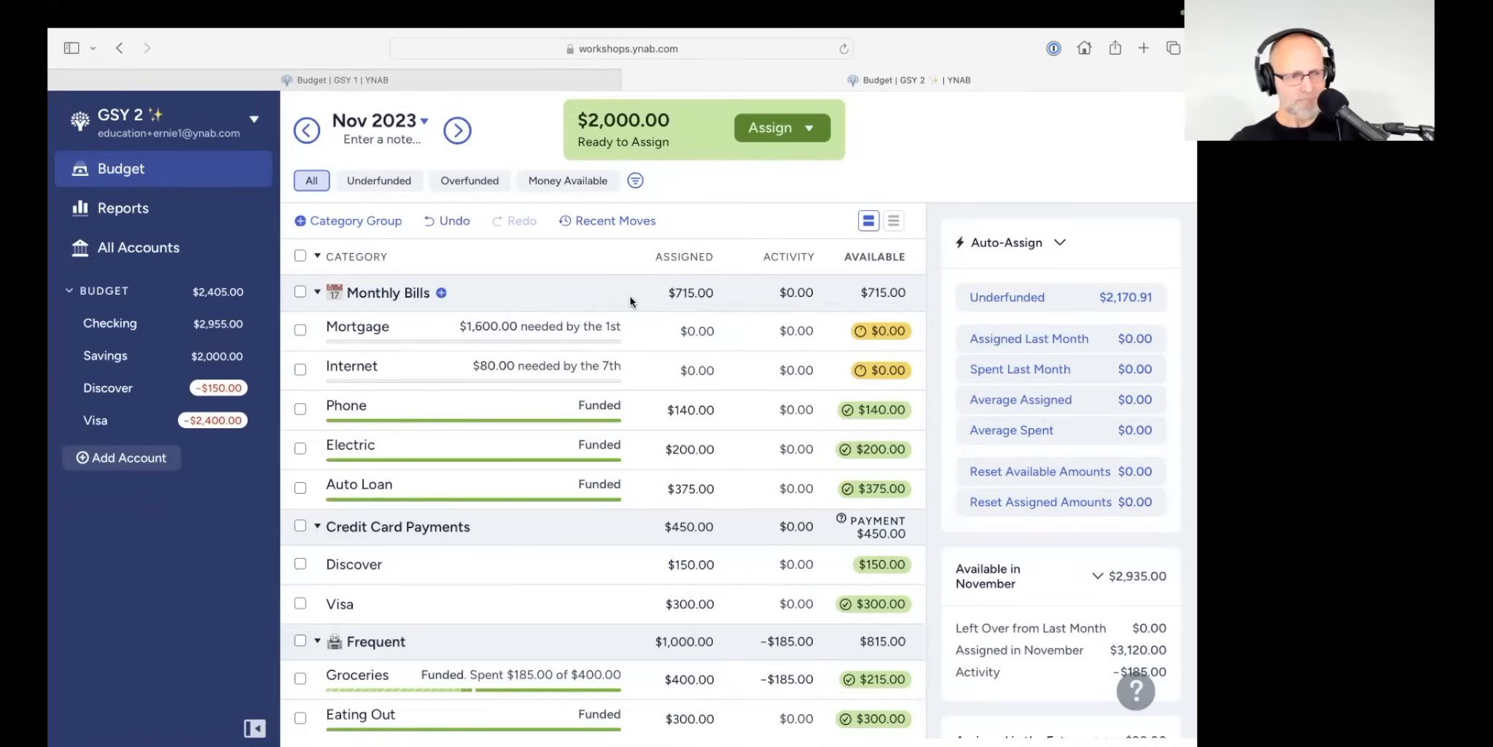
Step: Assign $1,500.00 to New Roof in the Goals group for November 2023 and check its December target
scroll(622, 307, down, 15)
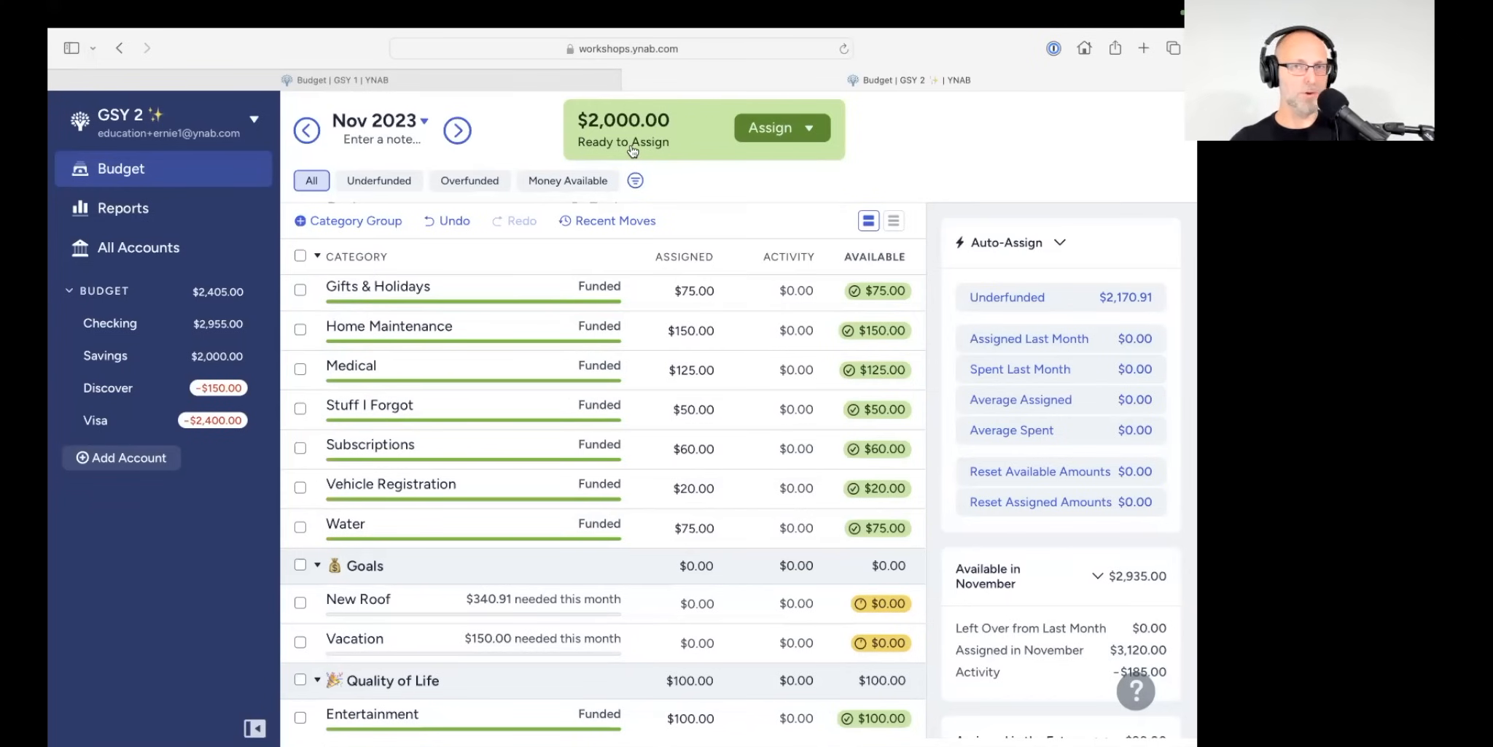
click(711, 603)
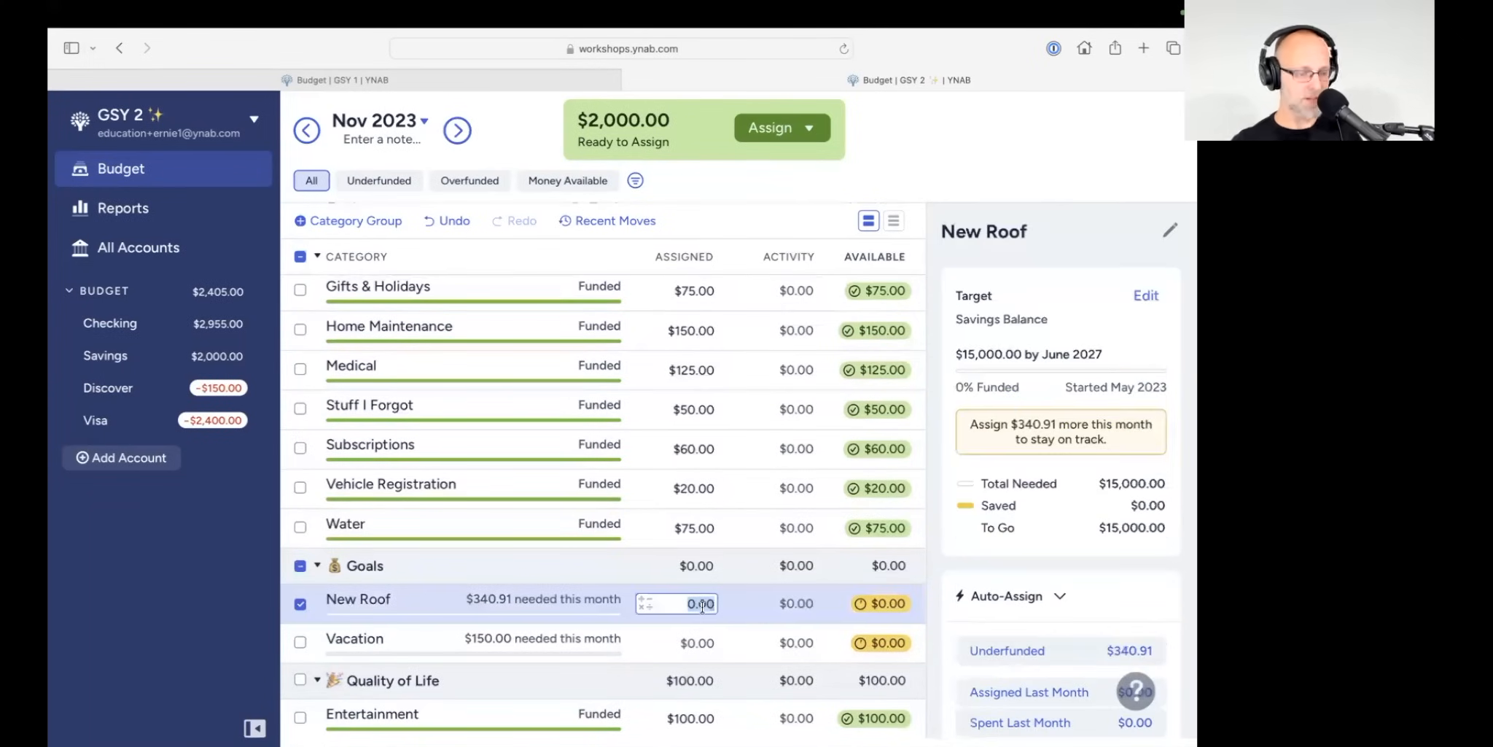
text(1500)
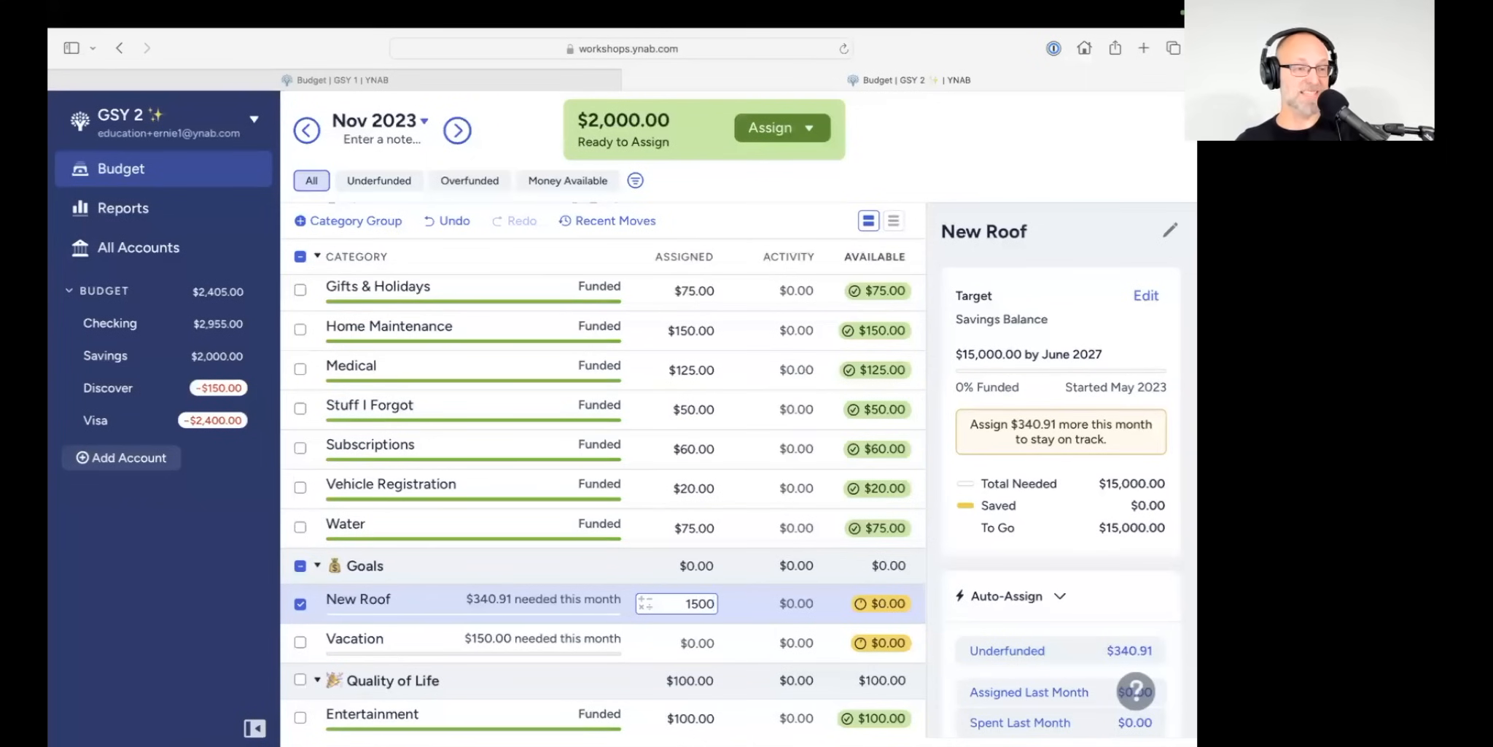
key(Return)
click(658, 609)
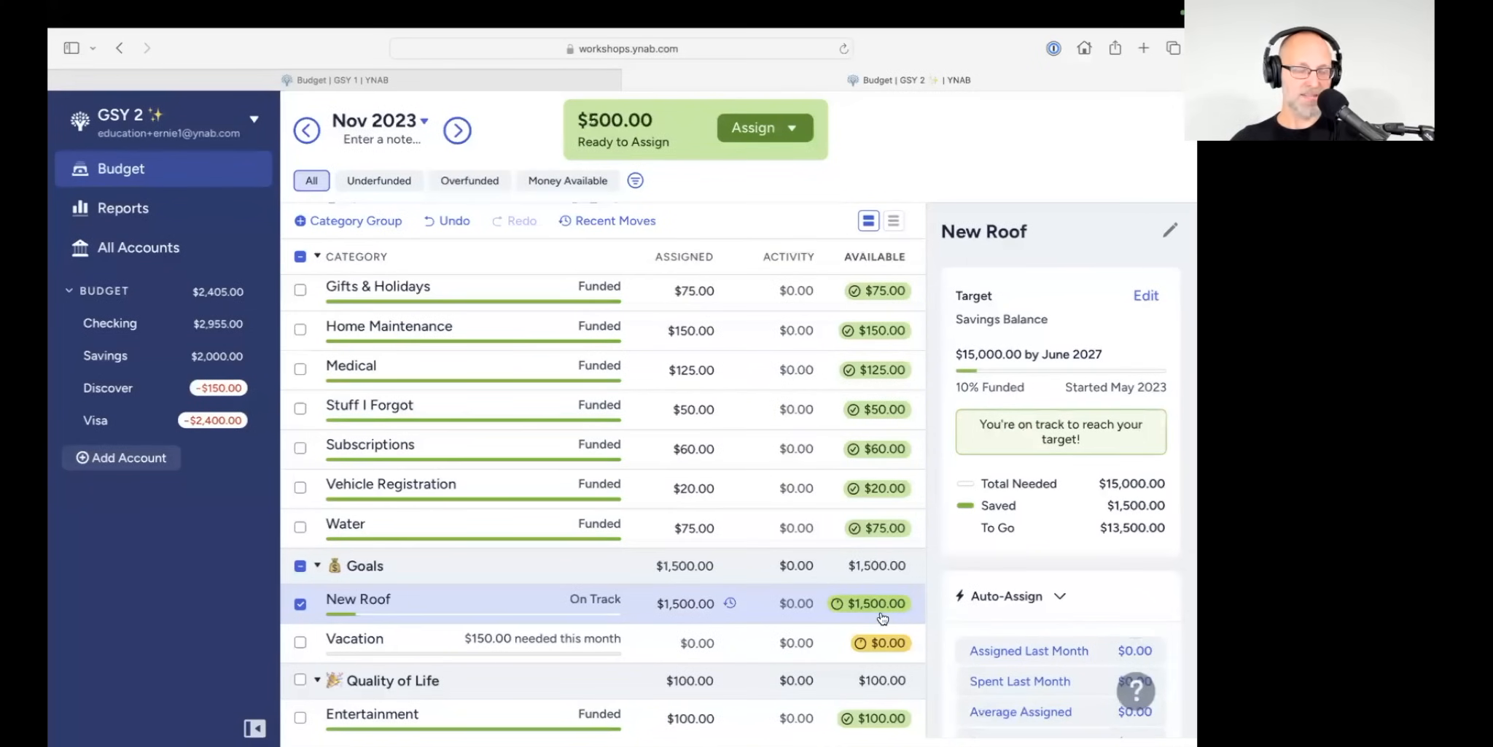
mouse_move(897, 618)
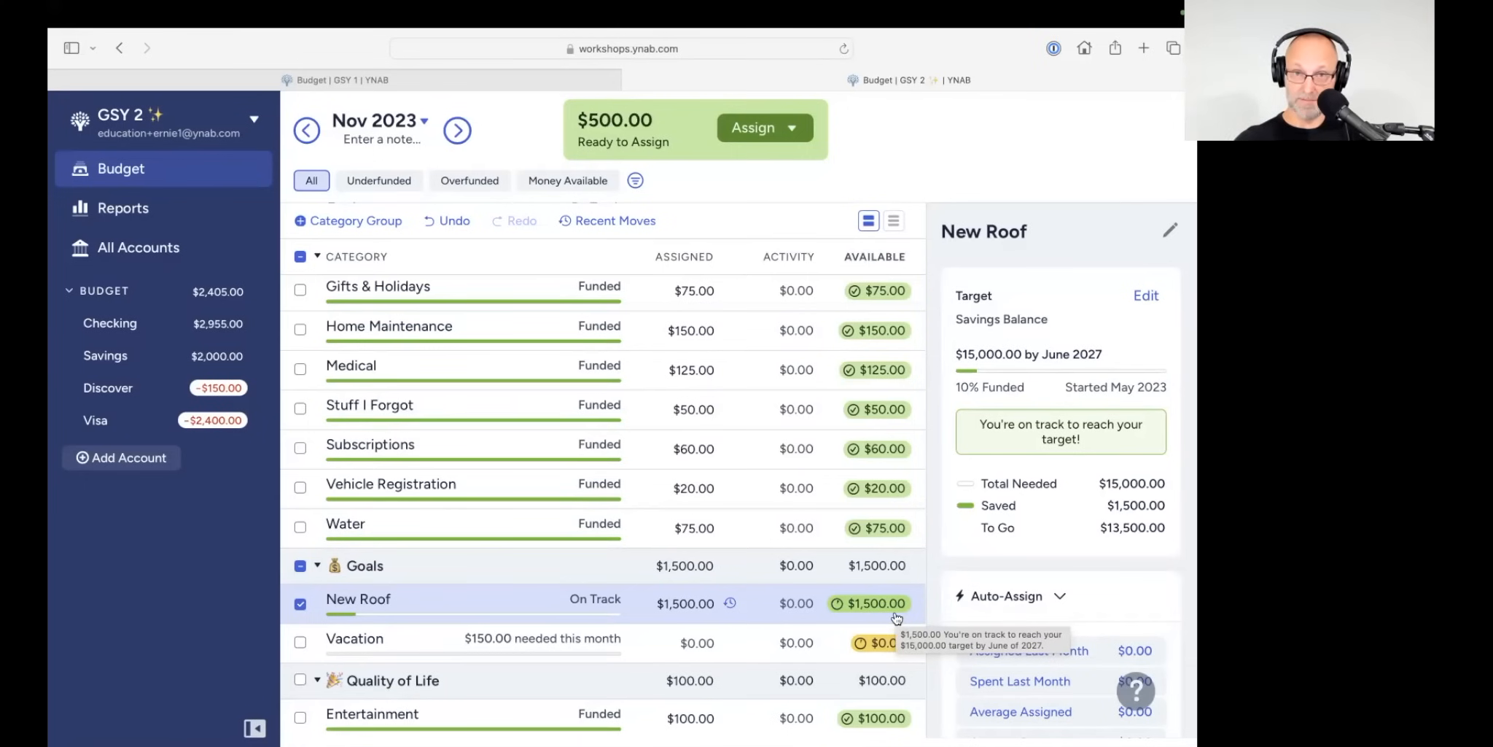
click(457, 130)
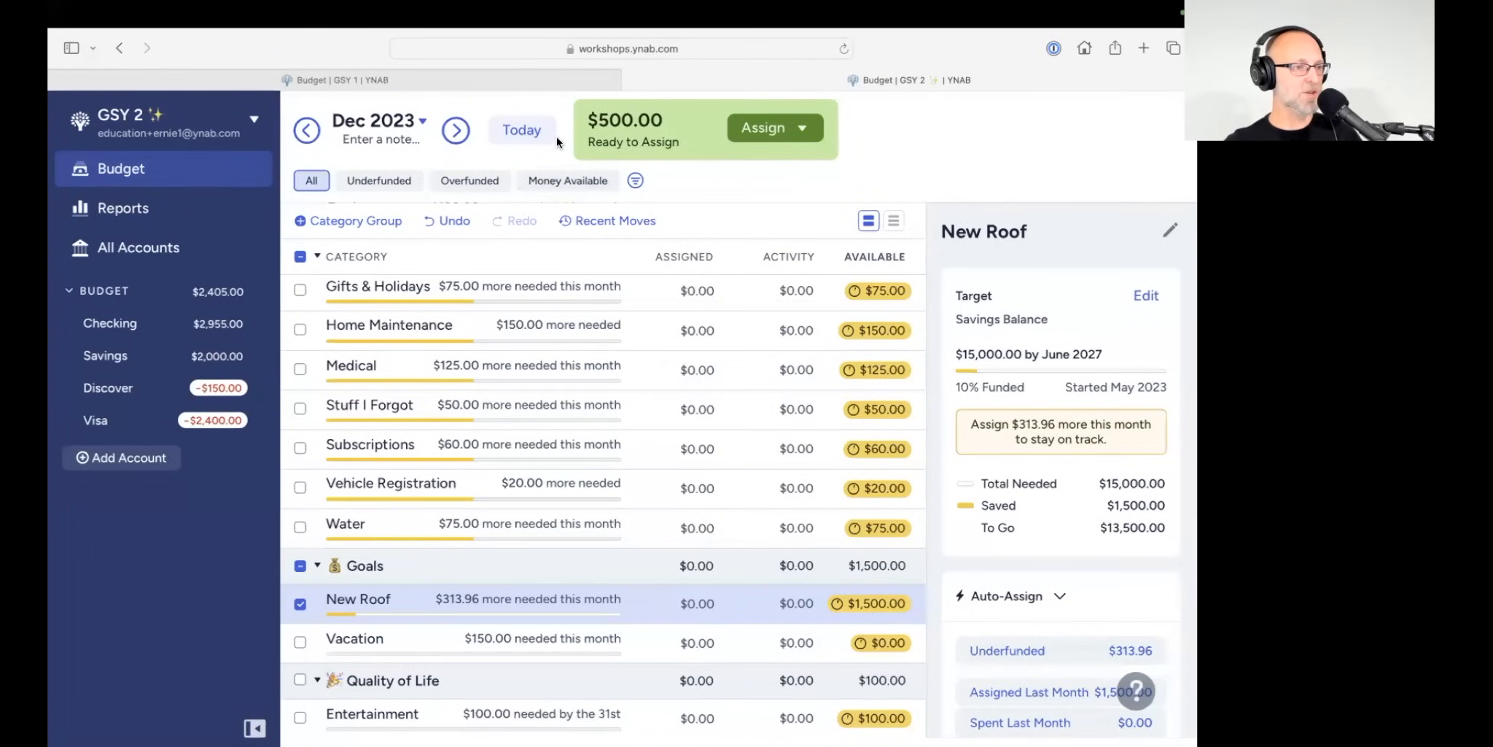
click(517, 126)
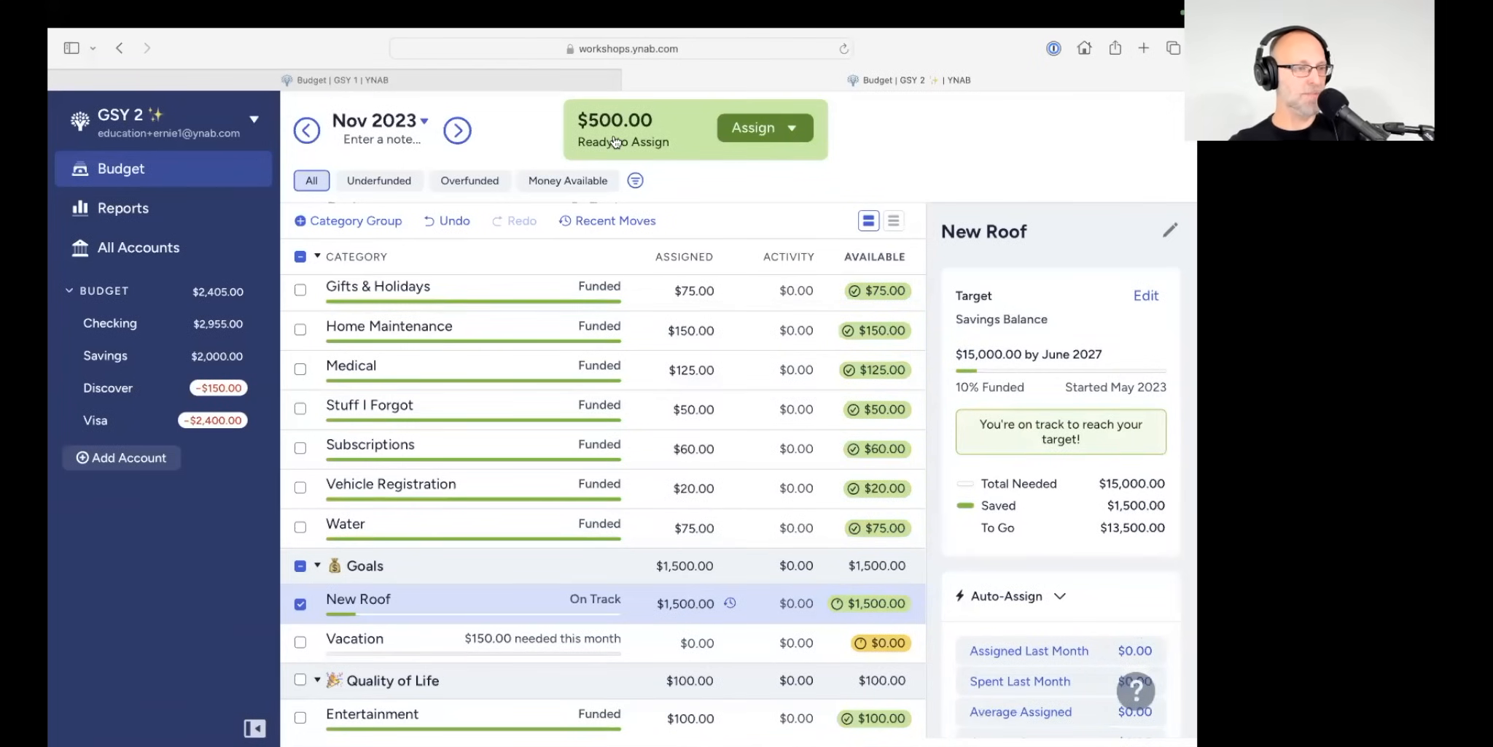
Step: Assign $500.00 to Vacation in the Goals group for November 2023 and check its December target
click(693, 644)
text(500)
key(Return)
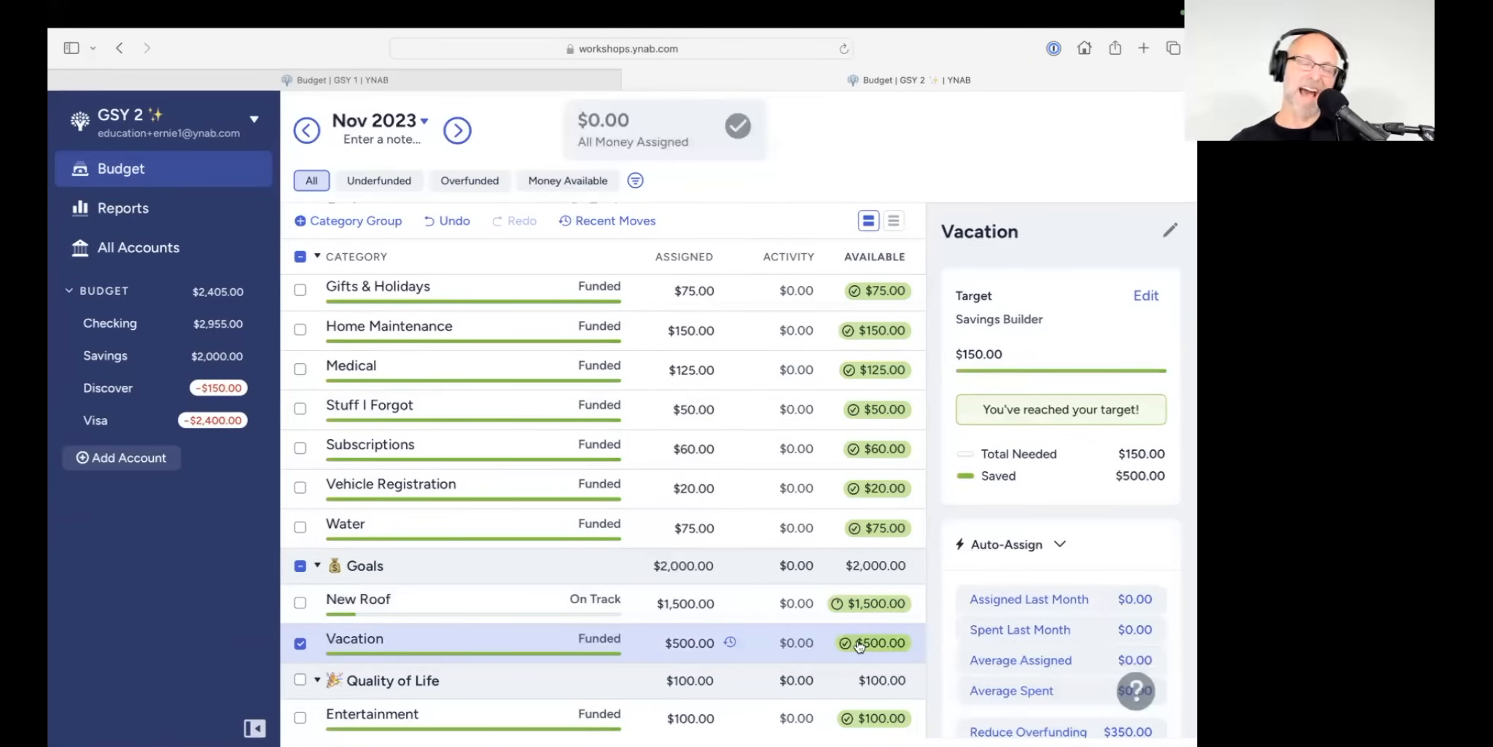
mouse_move(862, 647)
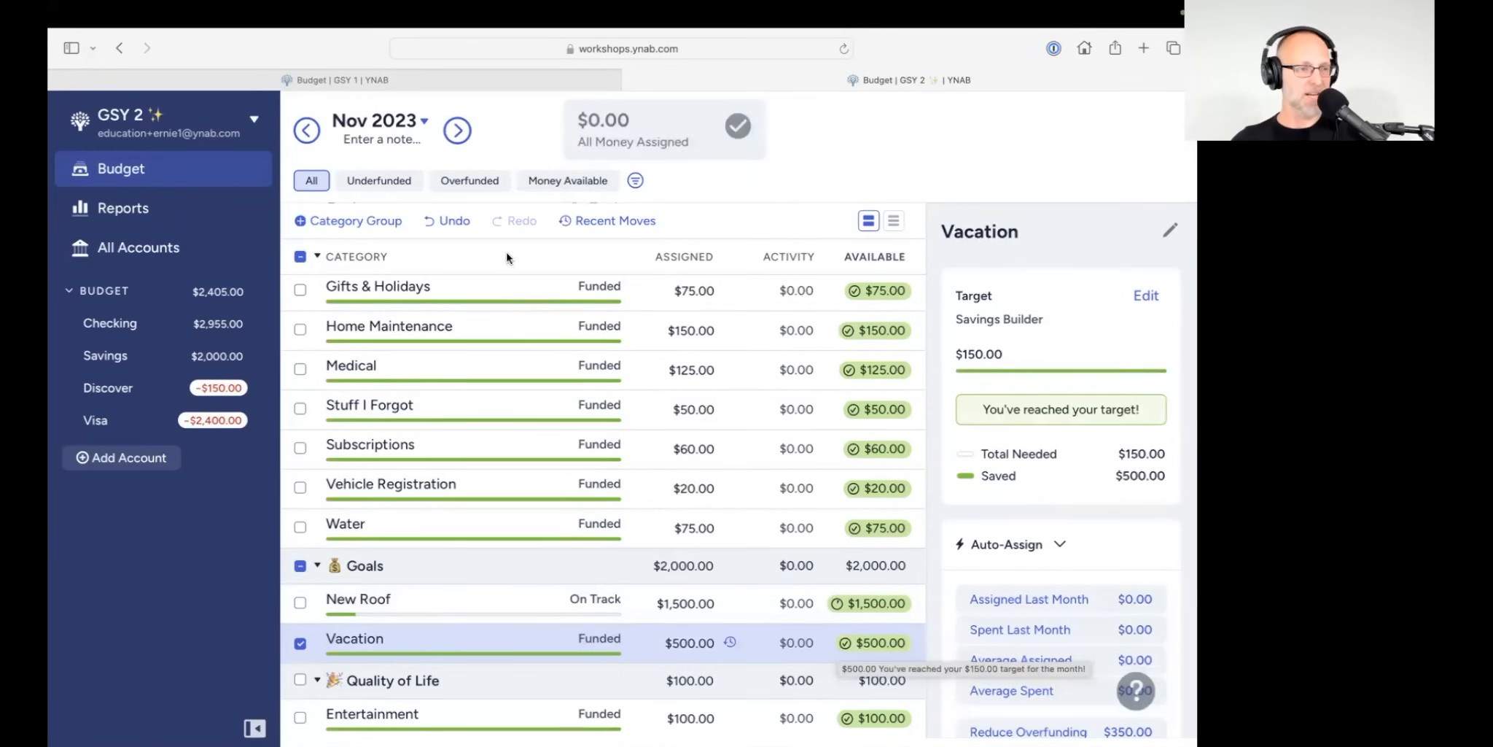
click(457, 130)
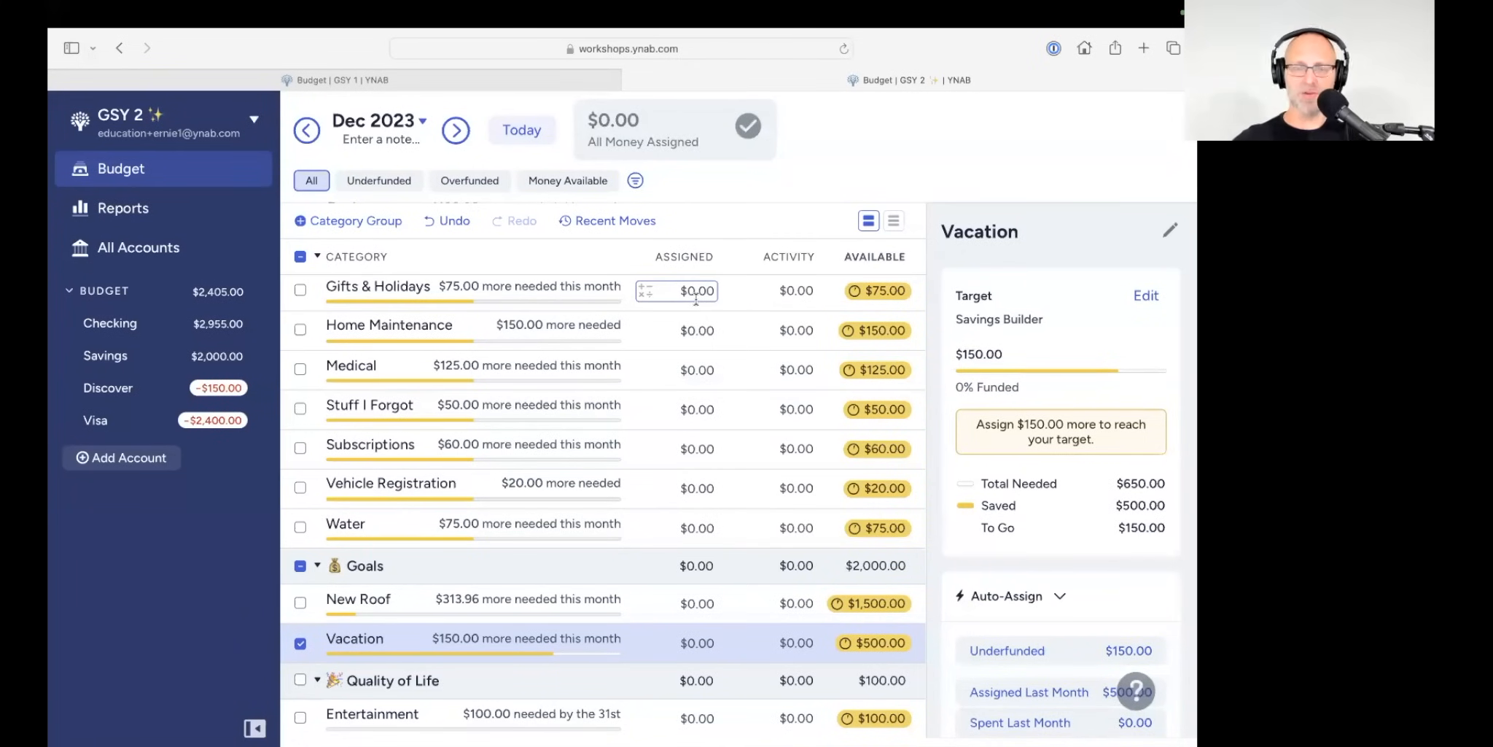
click(300, 644)
click(522, 130)
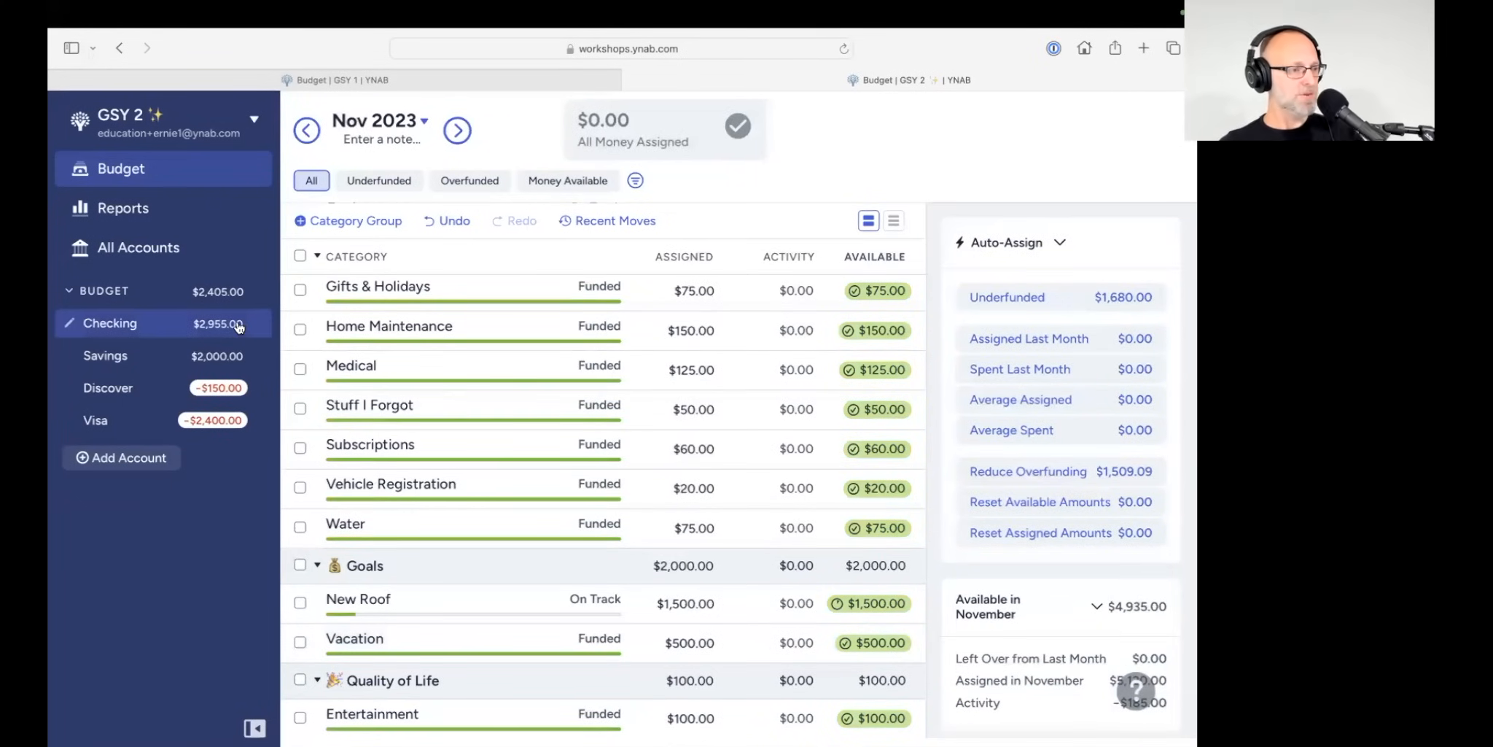
mouse_move(935, 19)
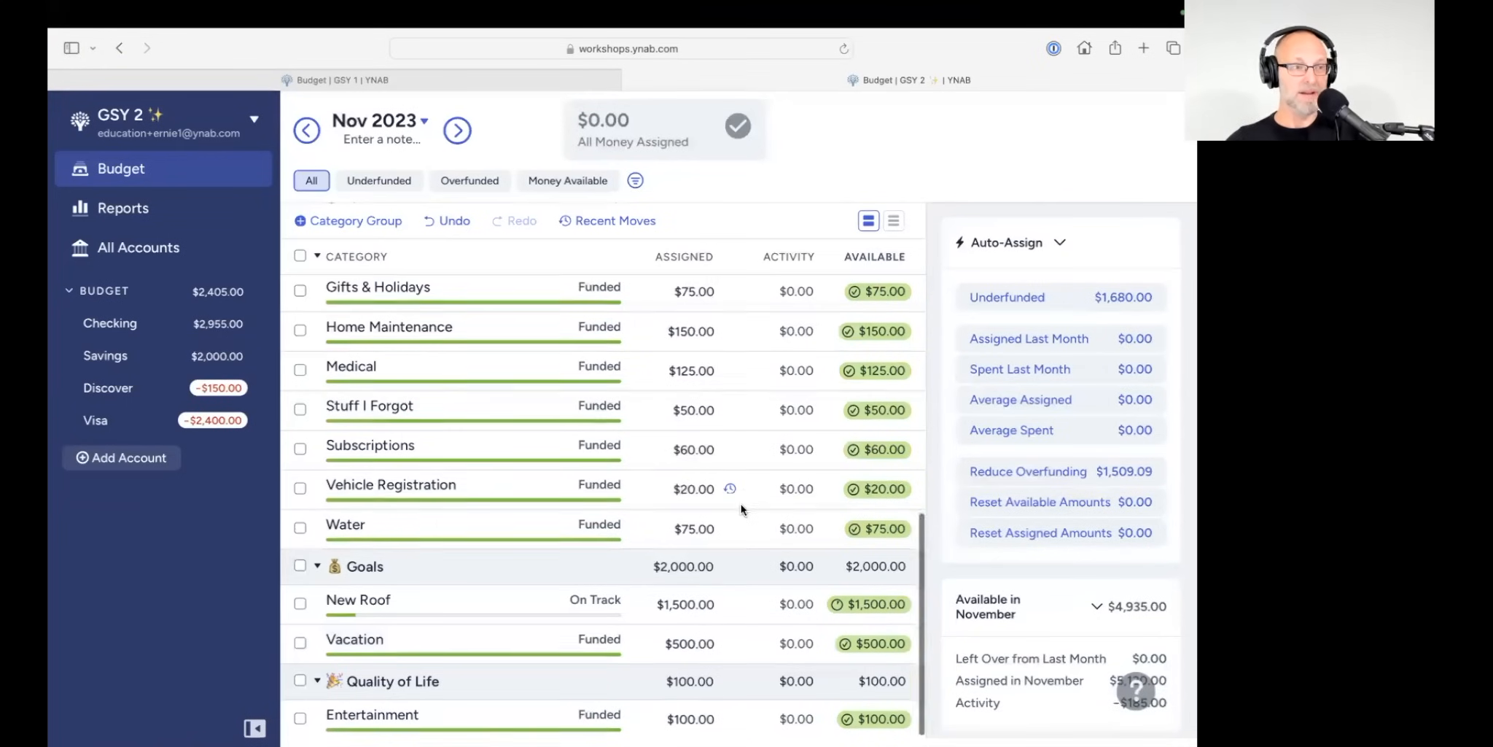
scroll(740, 503, up, 5)
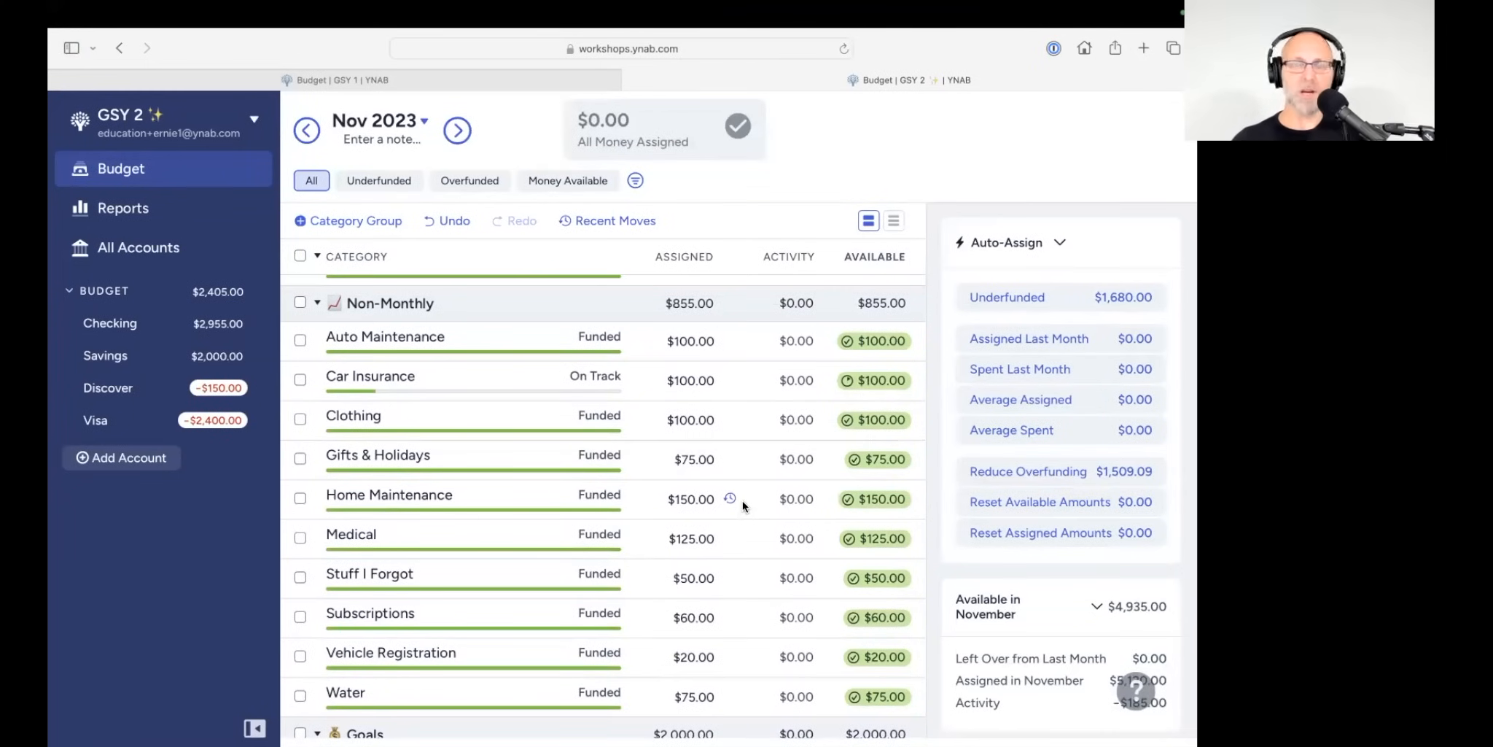
Step: Record a $2,000.00 inflow dated 11/14/2023 in the Checking account, with payee YNAB and category Ready to Assign
click(115, 334)
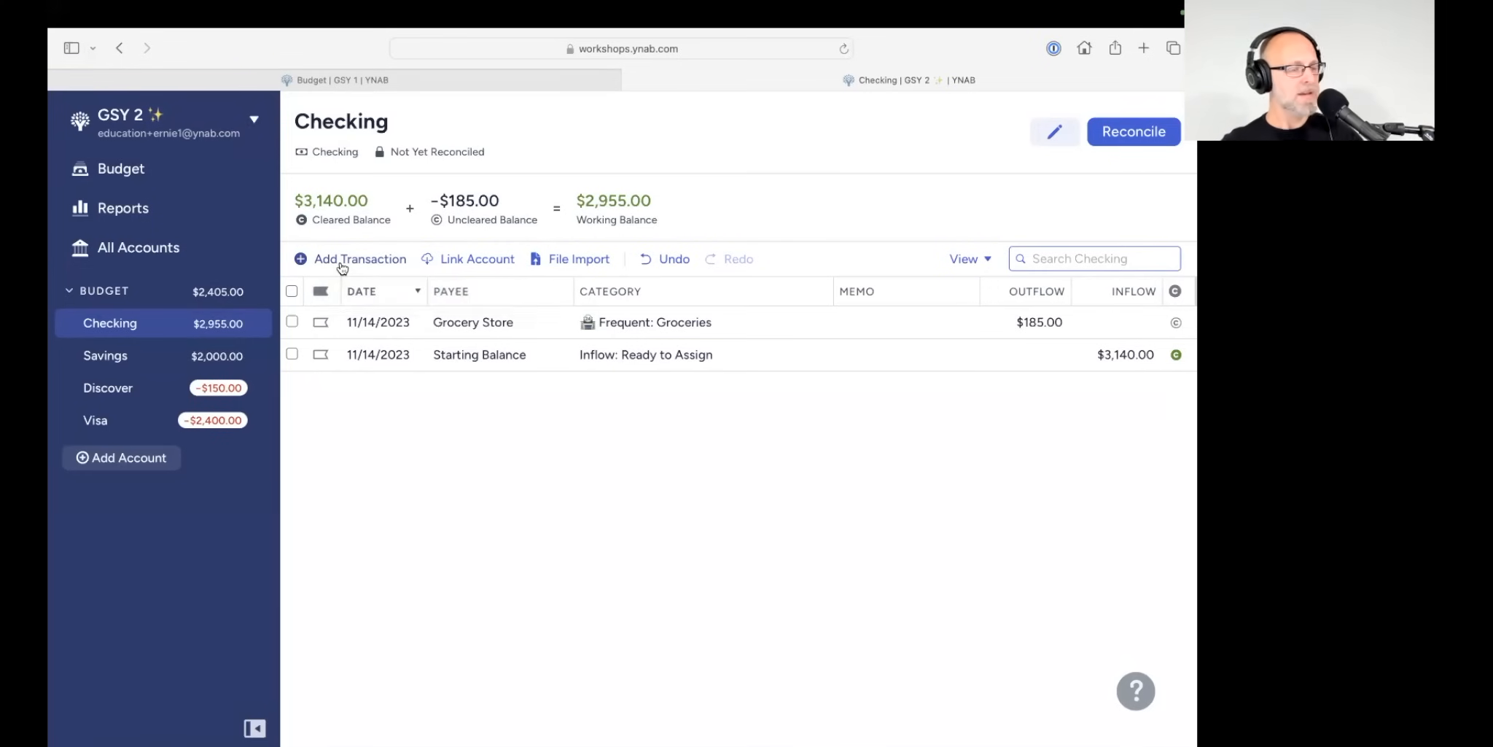
click(338, 260)
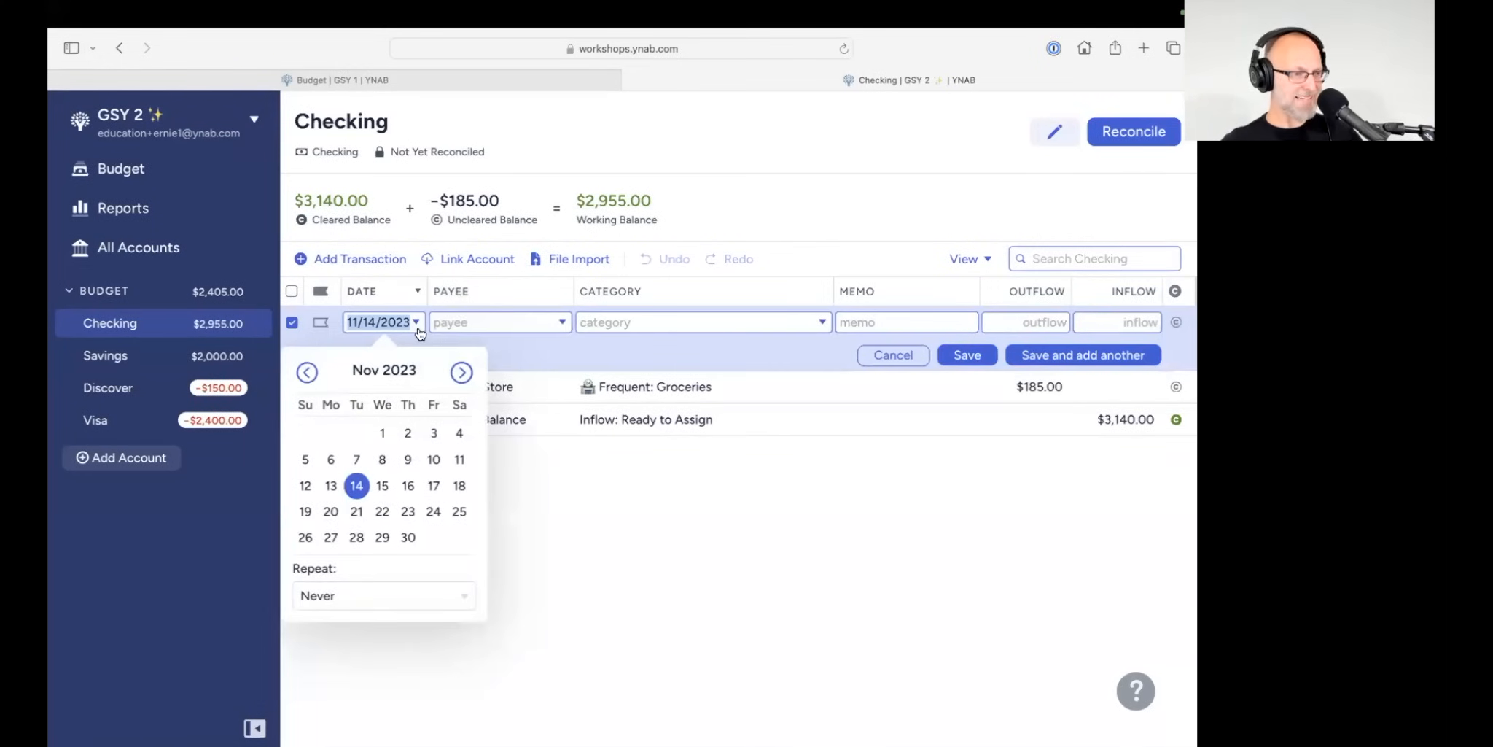
click(492, 325)
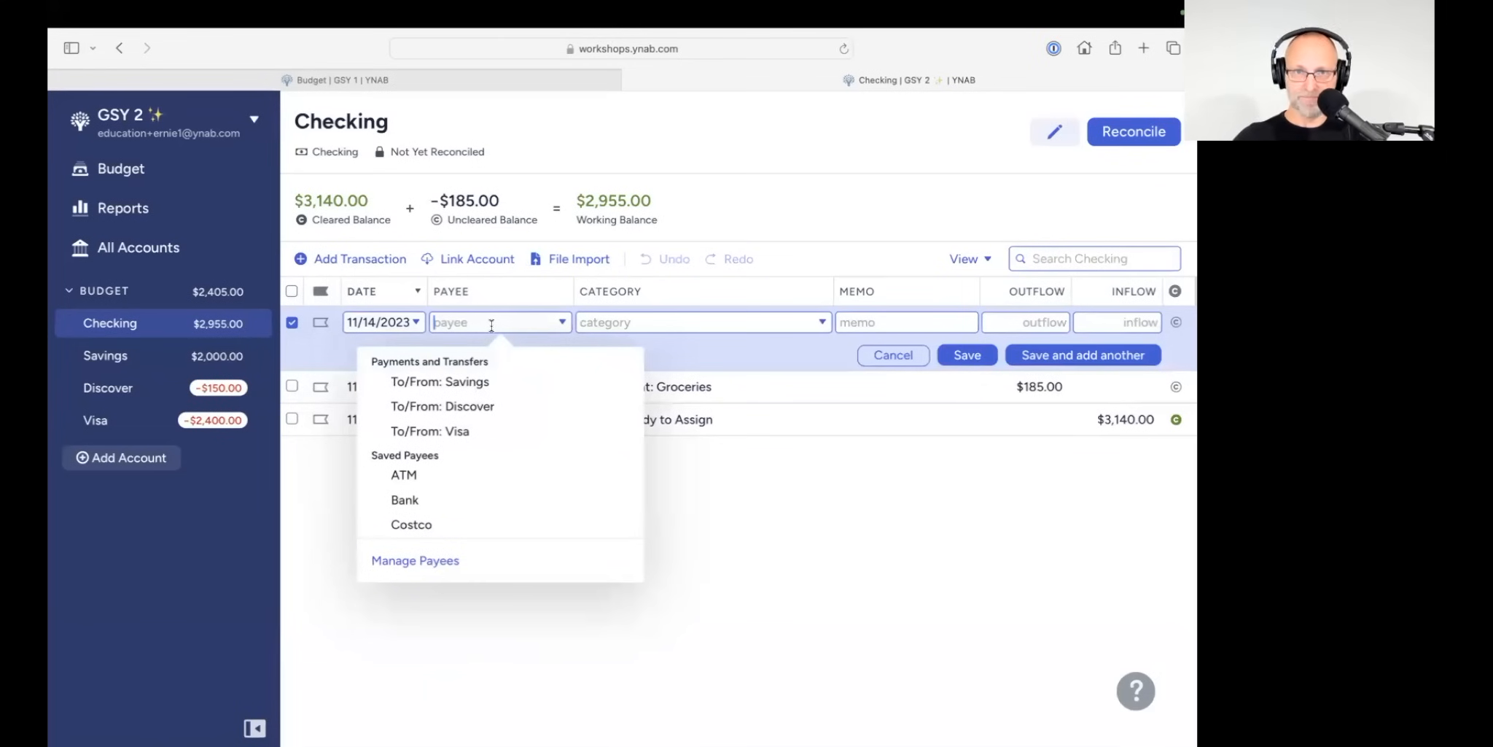
text(YNAB)
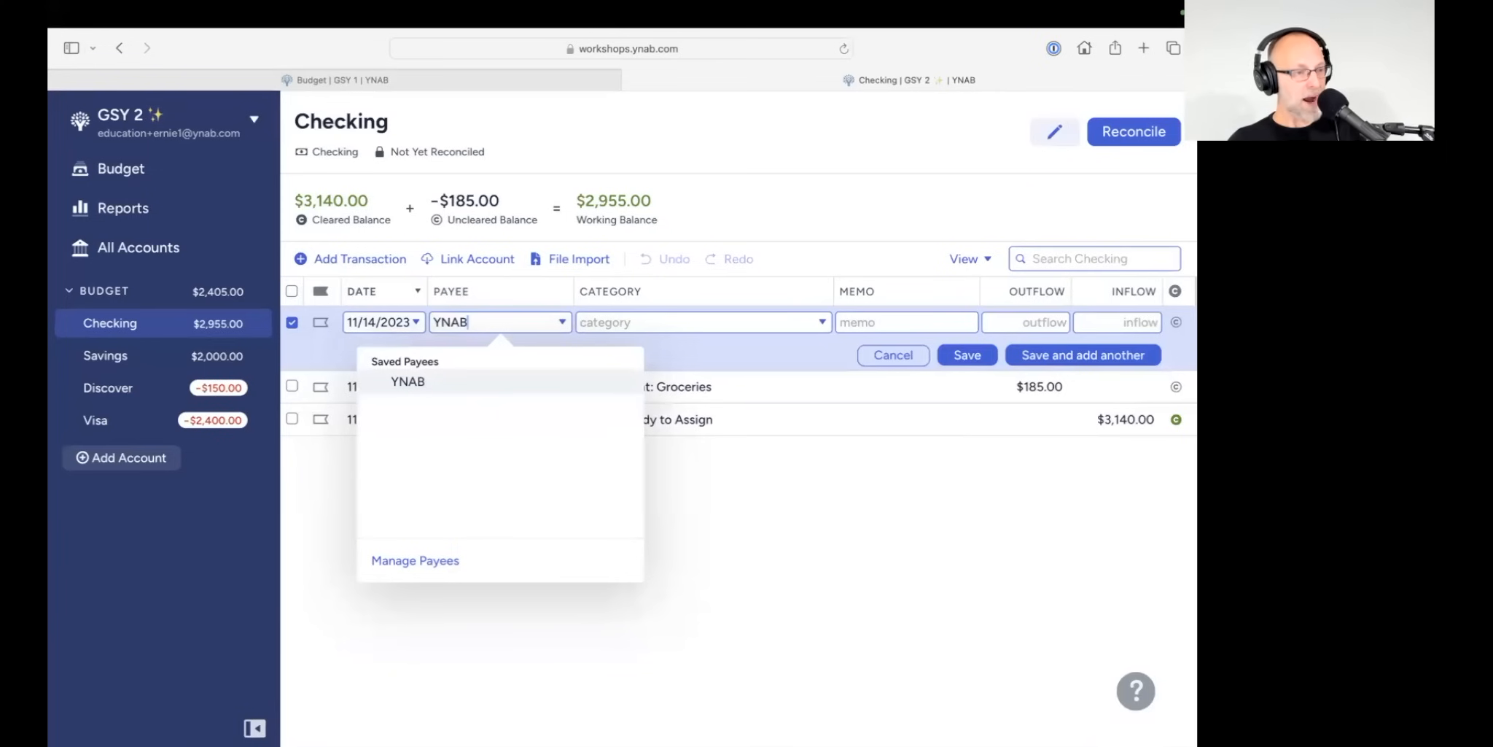
key(Tab)
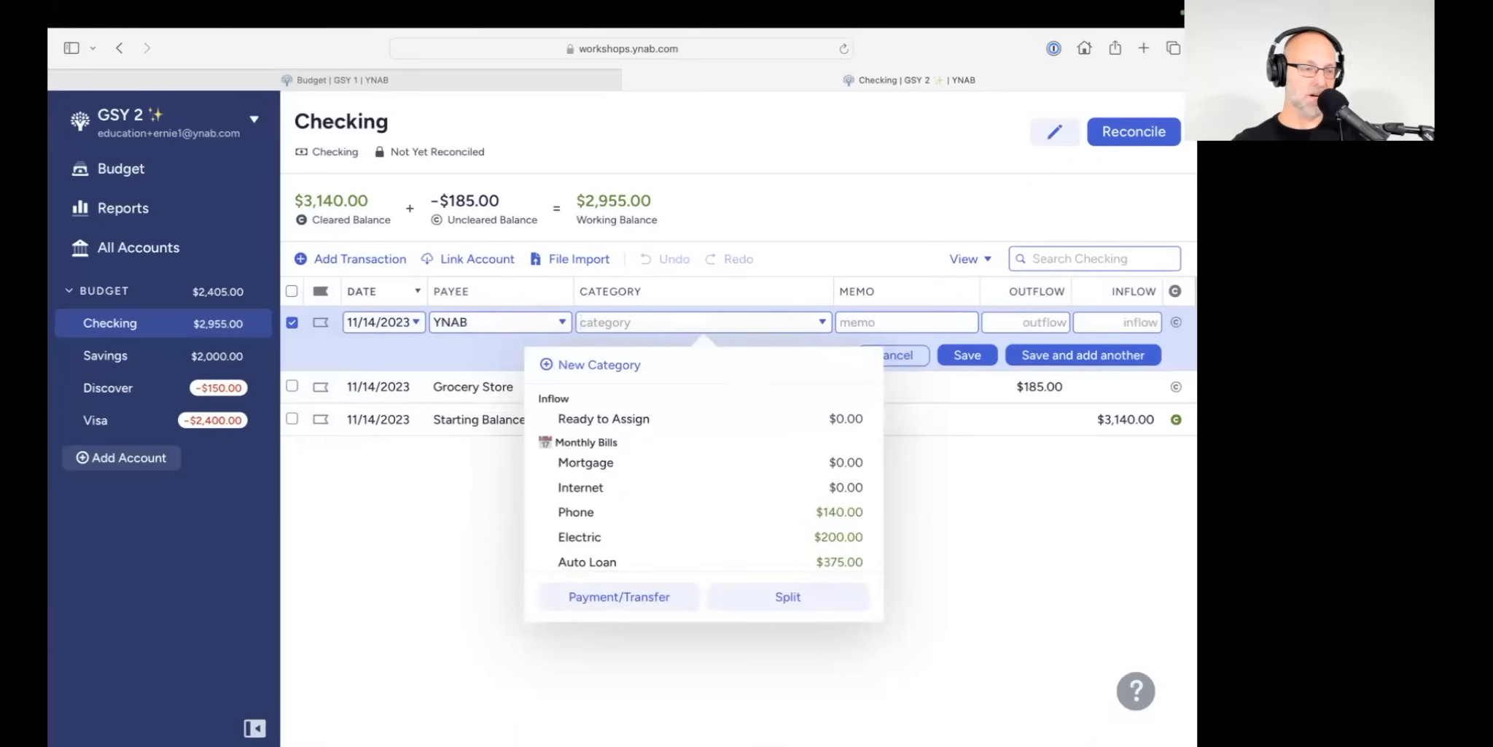
click(675, 429)
click(1152, 319)
text(2)
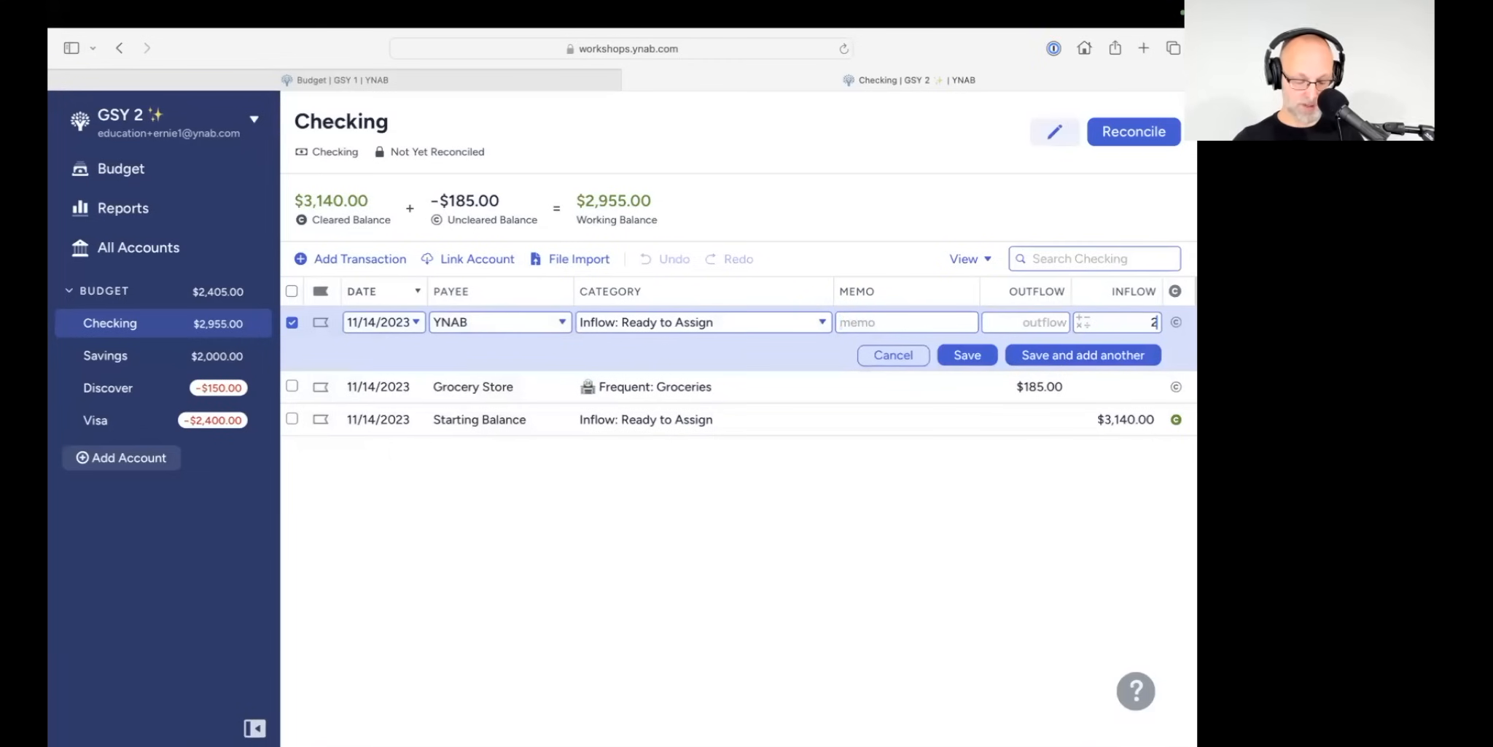
text(000)
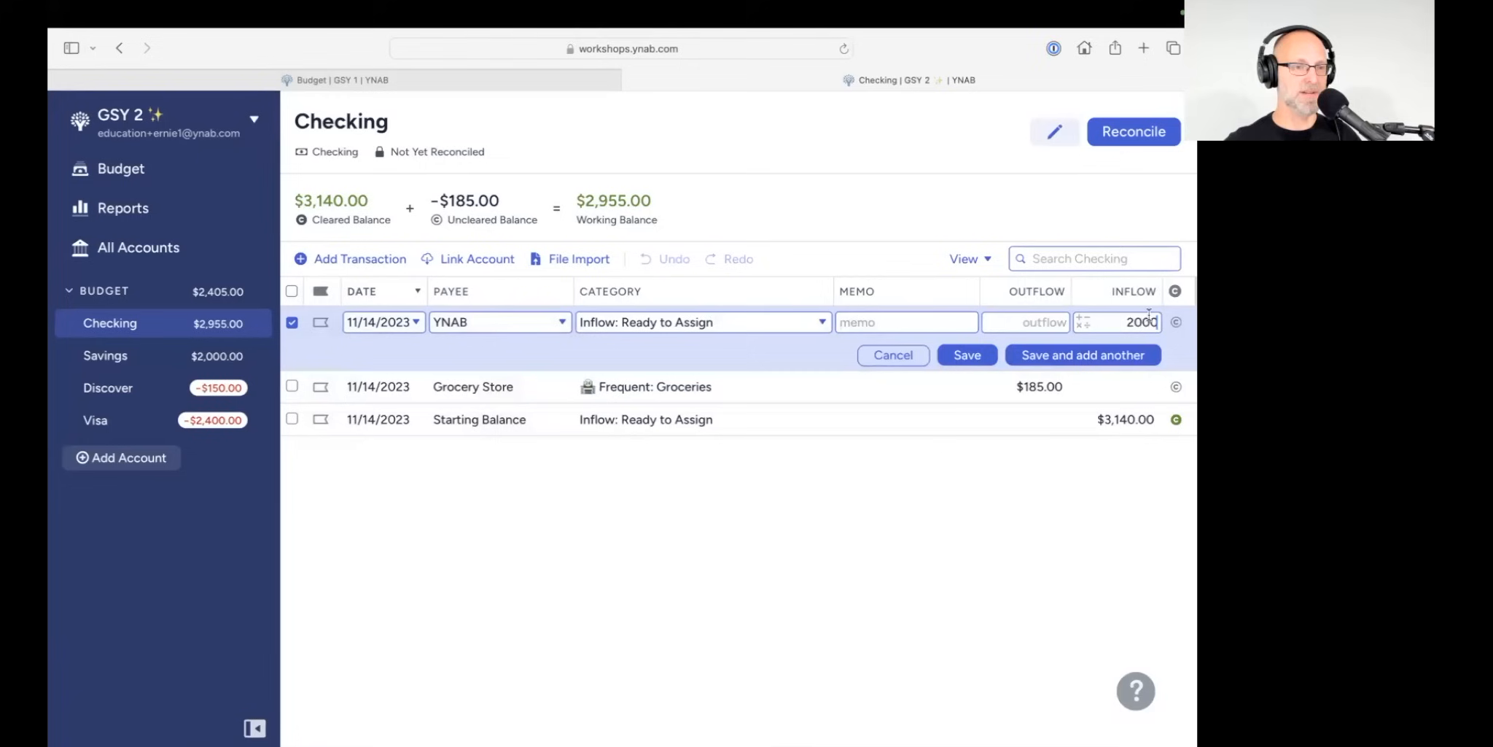
click(967, 354)
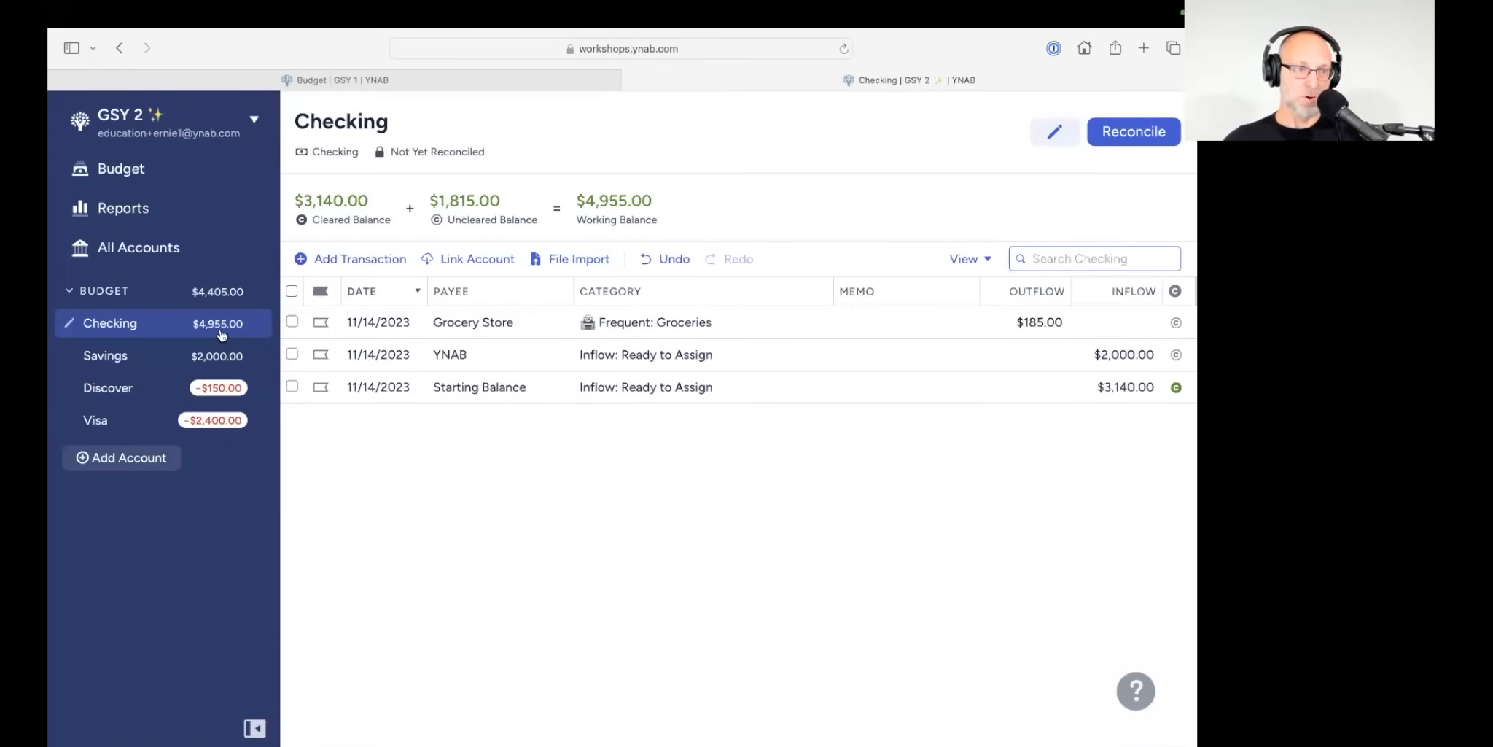
click(292, 355)
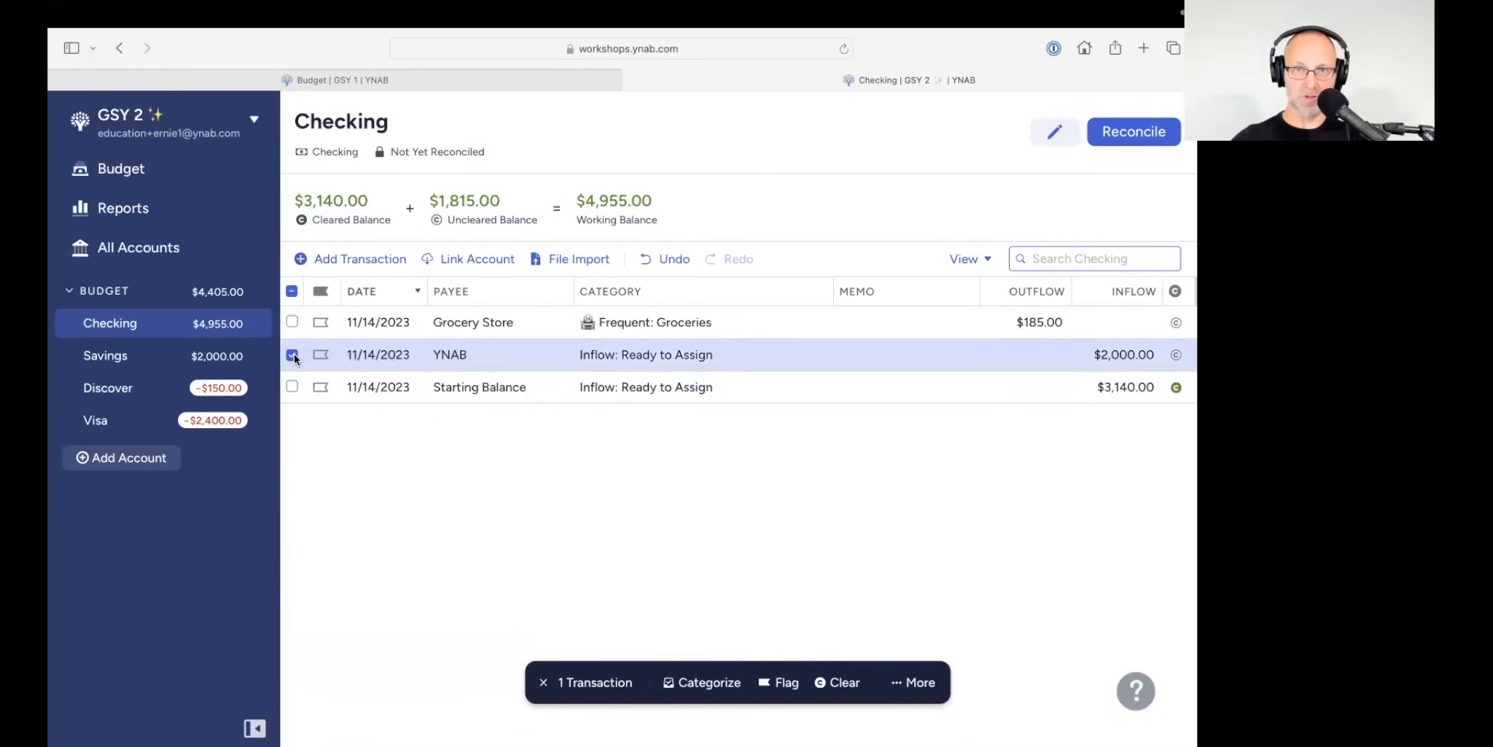
Step: In the December 2023 budget, fund Mortgage to $1,600.00 and Internet to $80.00 together with the Underfunded auto-assign
click(146, 174)
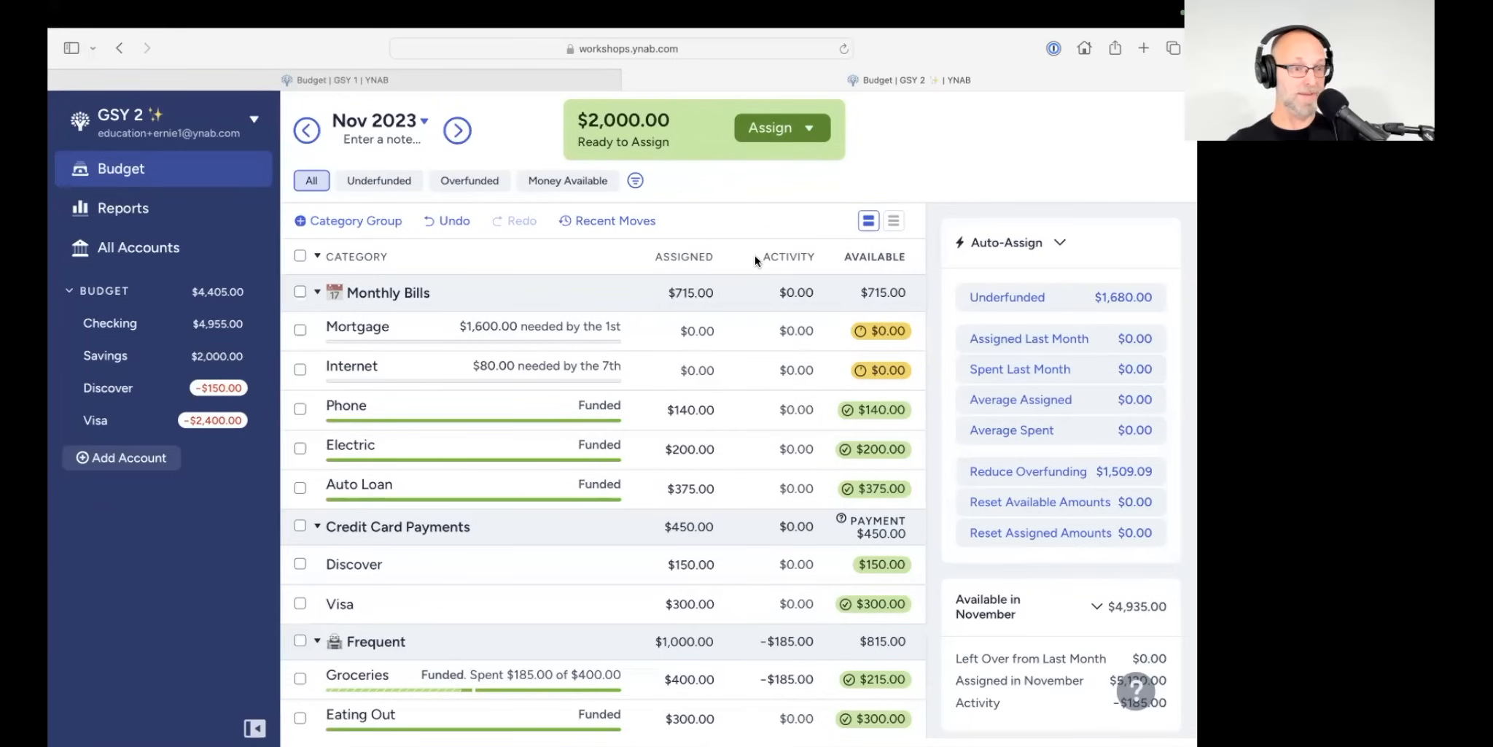
scroll(865, 350, down, 3)
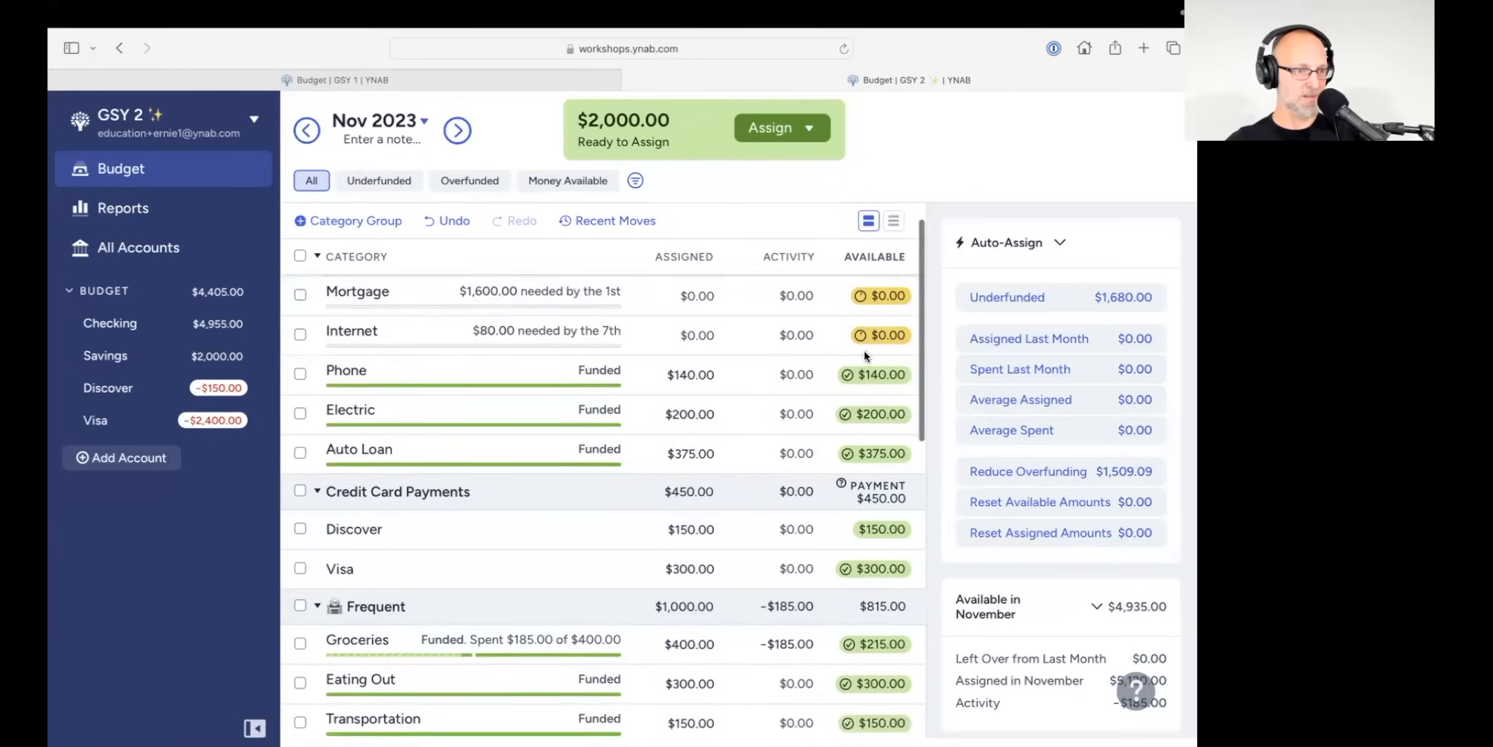
scroll(864, 355, down, 8)
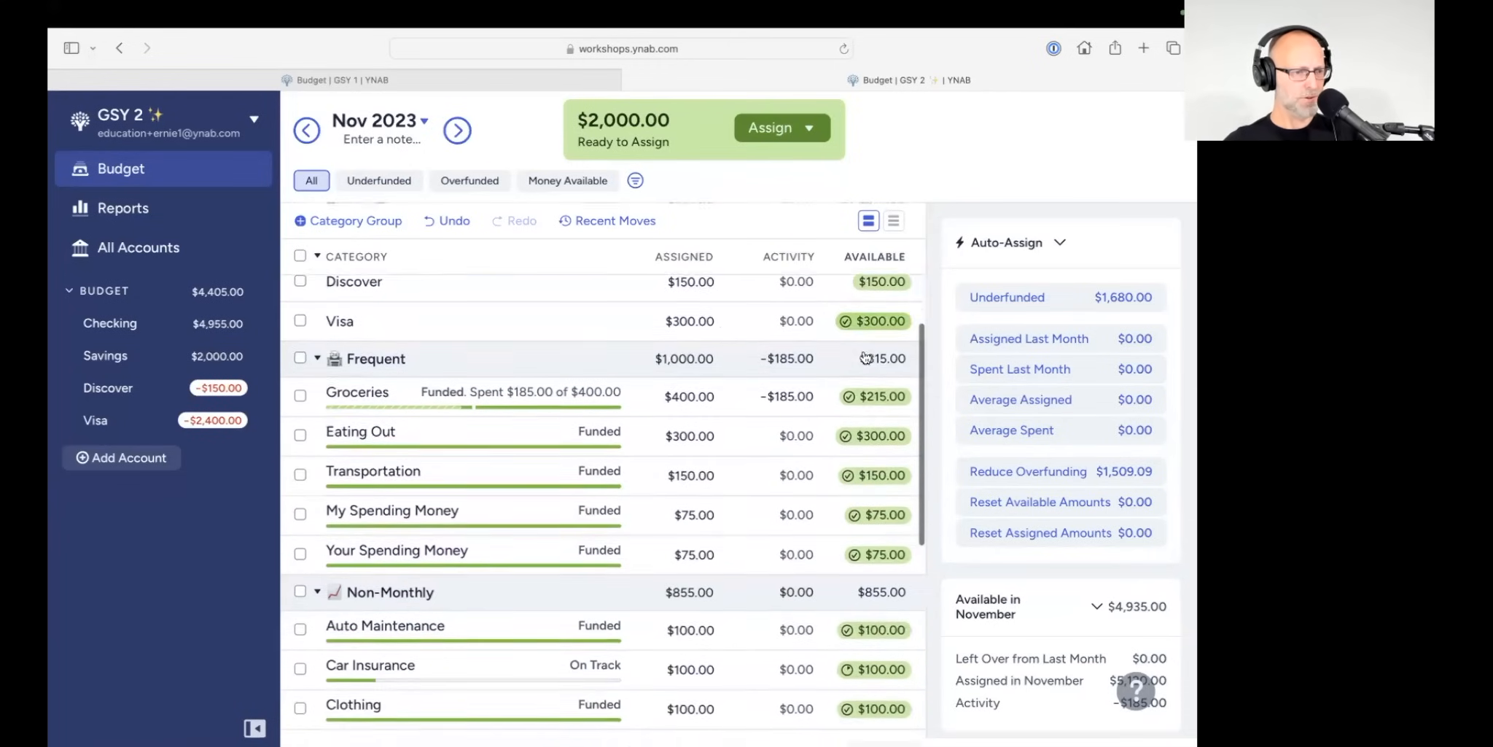
scroll(864, 357, down, 7)
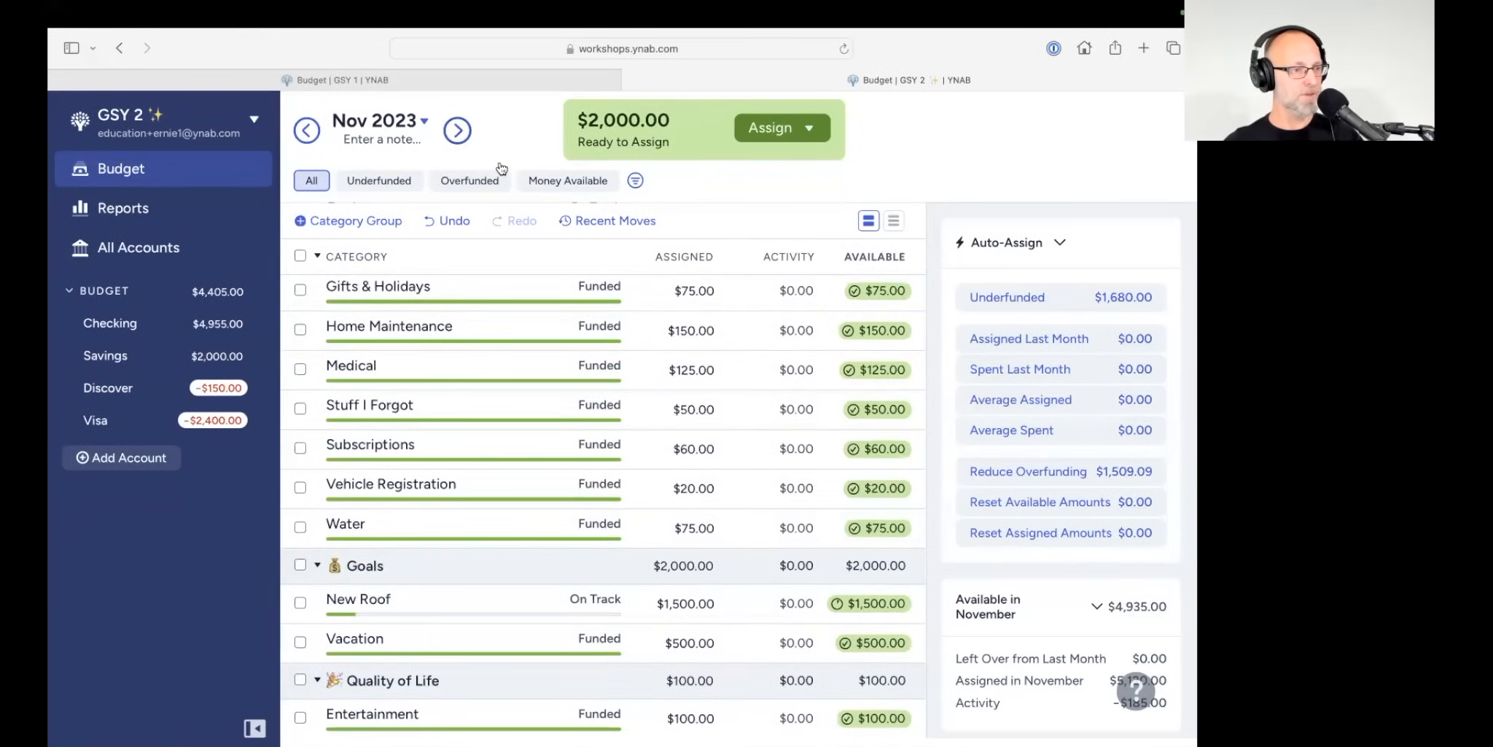
click(458, 131)
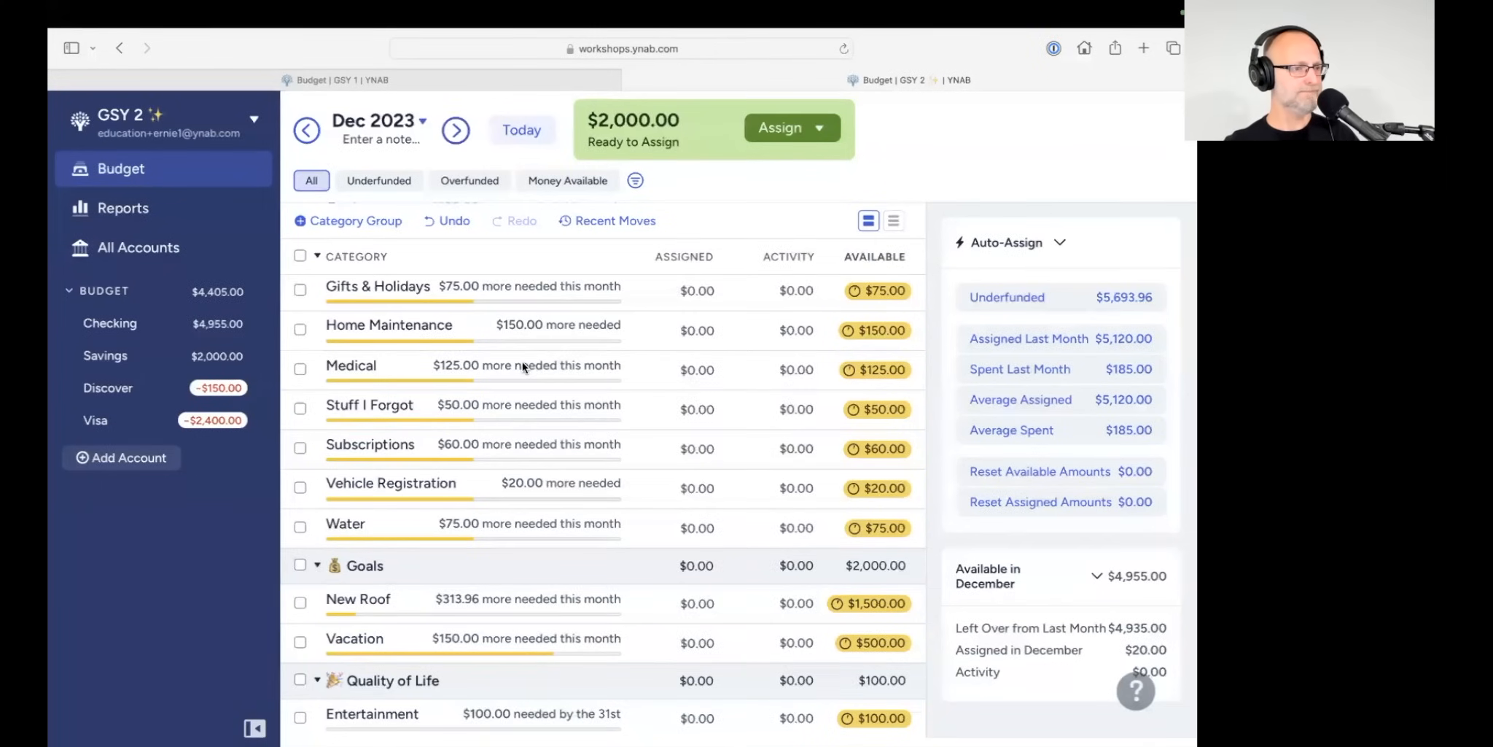
scroll(525, 363, up, 10)
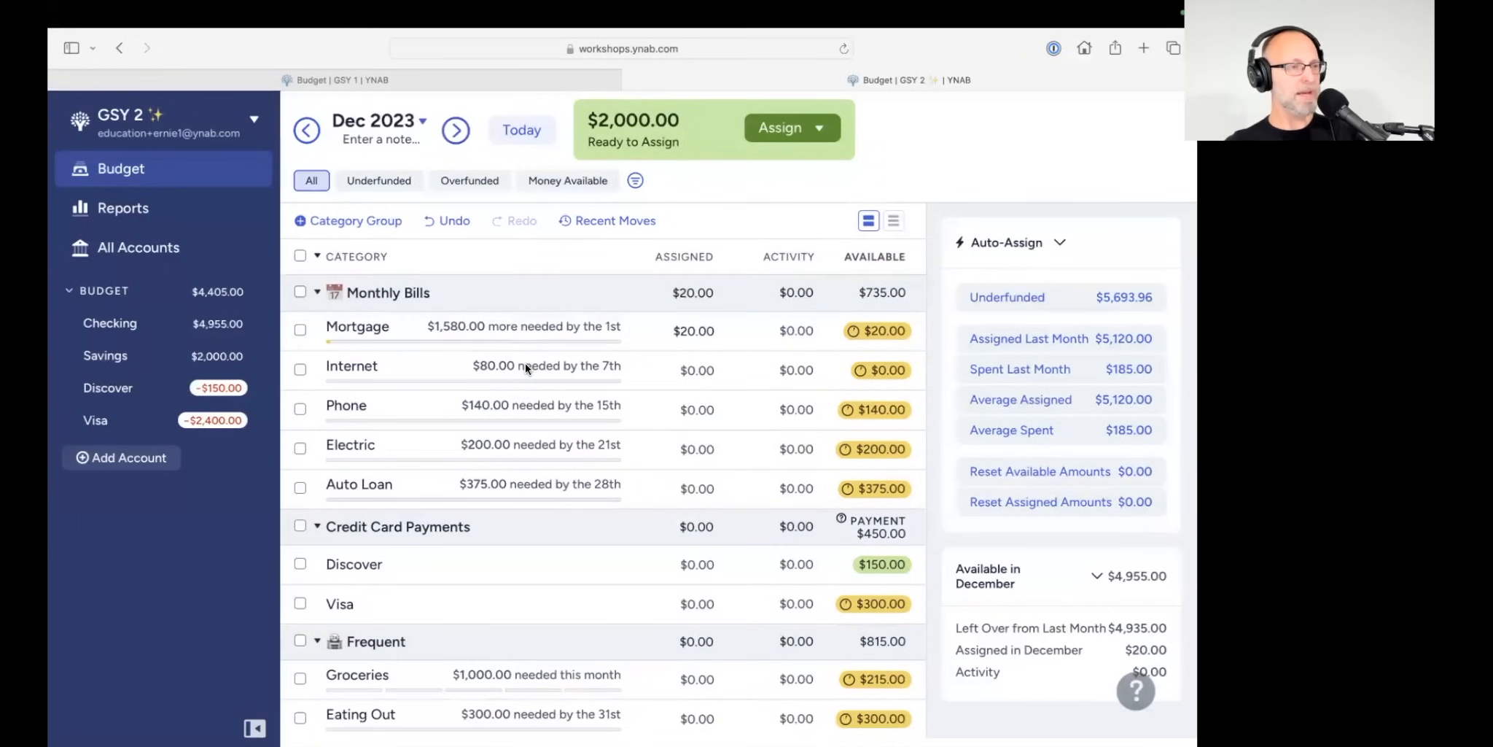
click(299, 330)
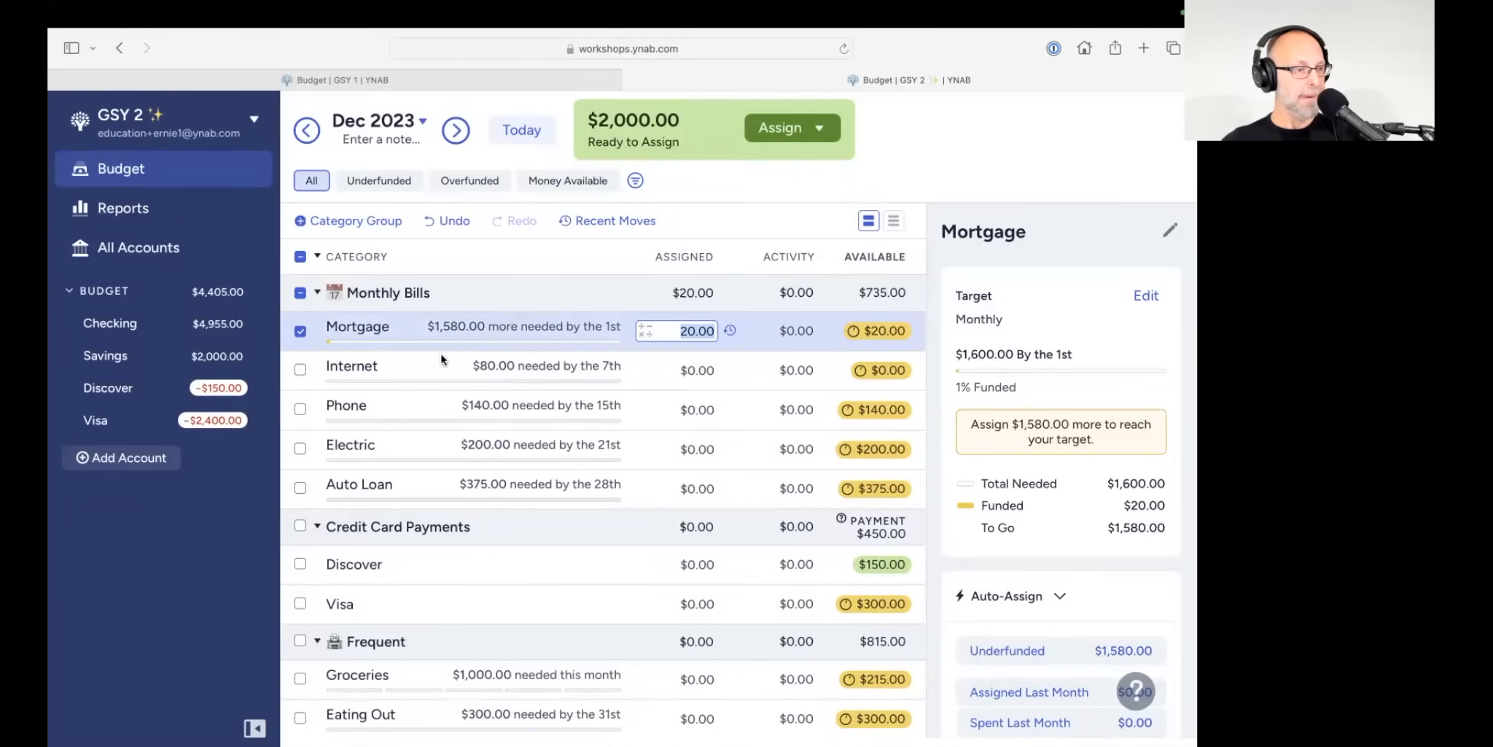
click(300, 370)
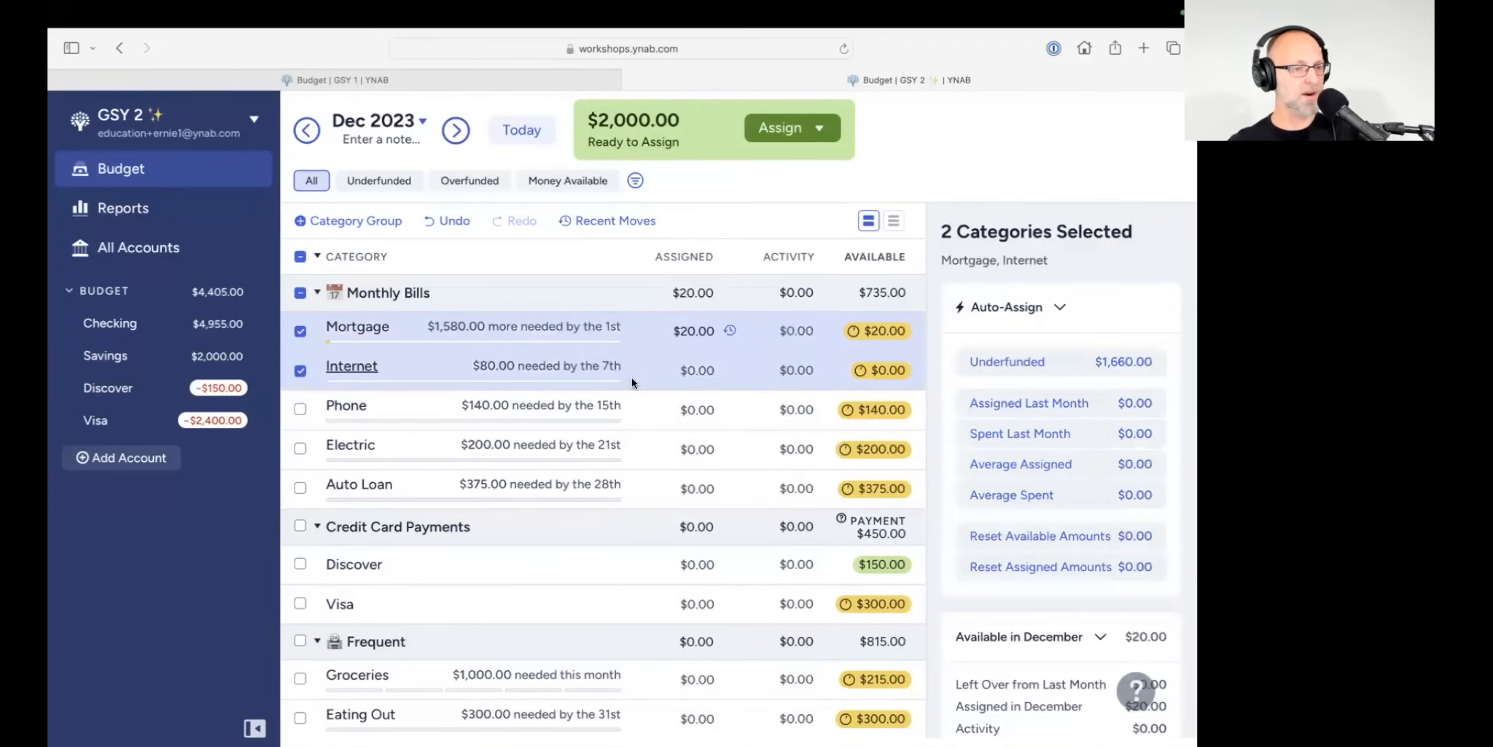
click(1031, 367)
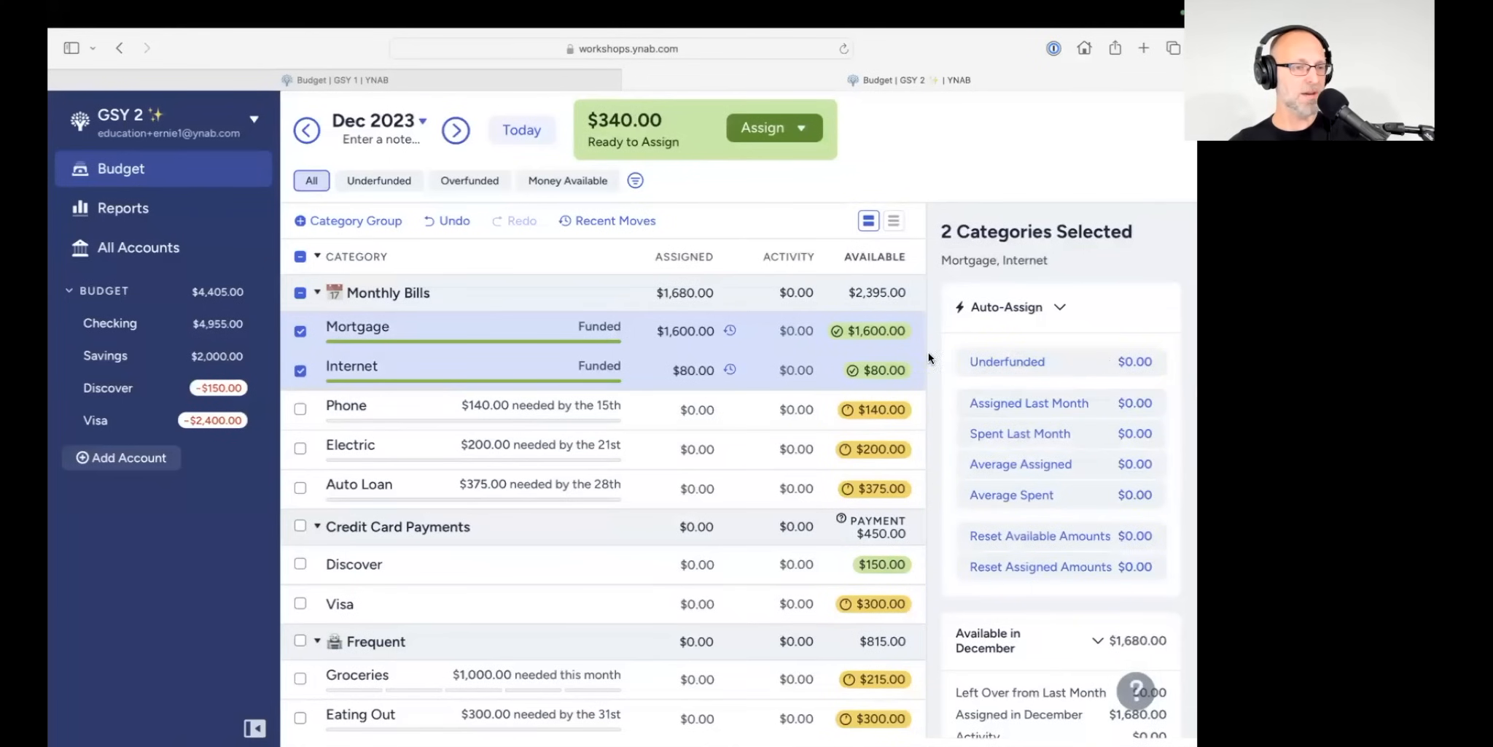
click(300, 293)
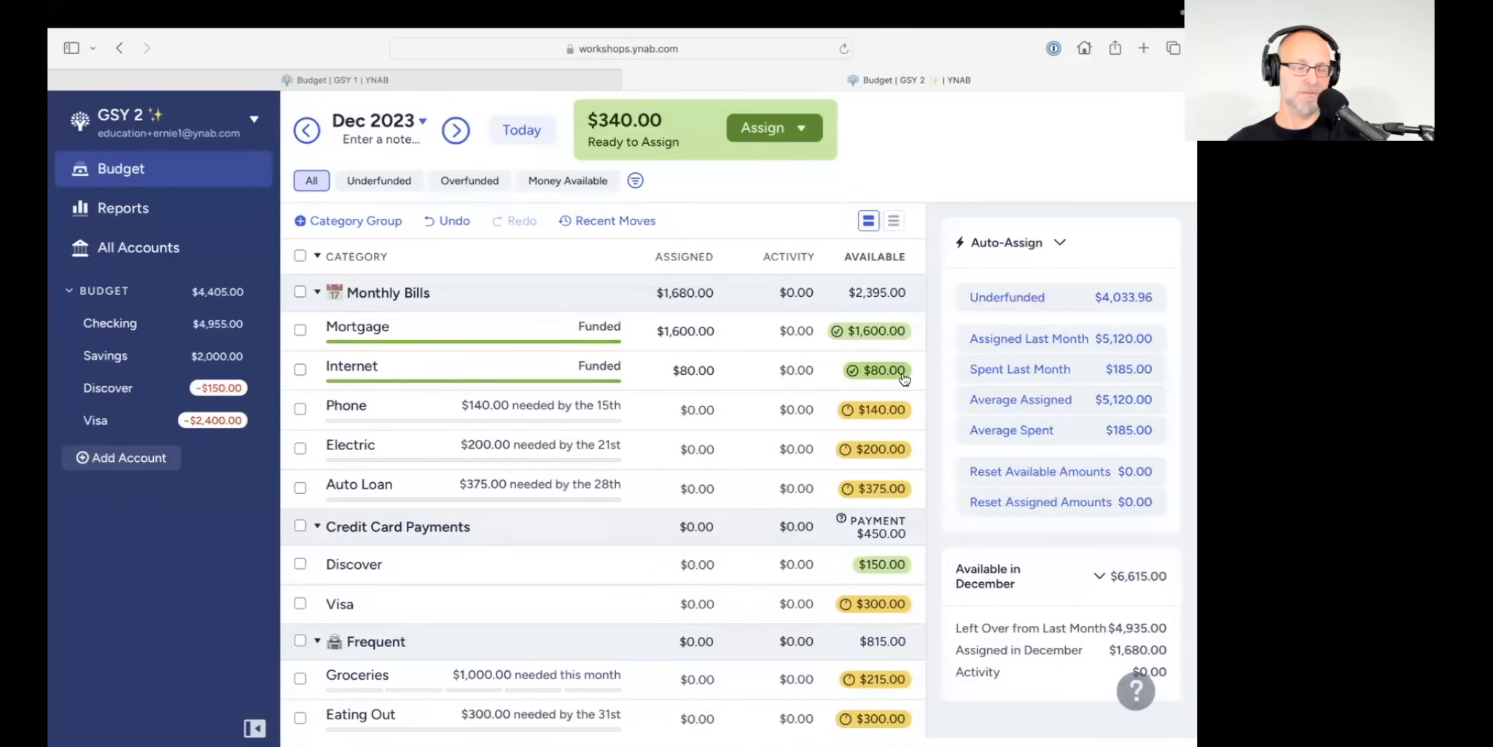
Step: Assign $340.00 to Groceries in the Frequent group for December 2023 and clear the category selection
mouse_move(905, 377)
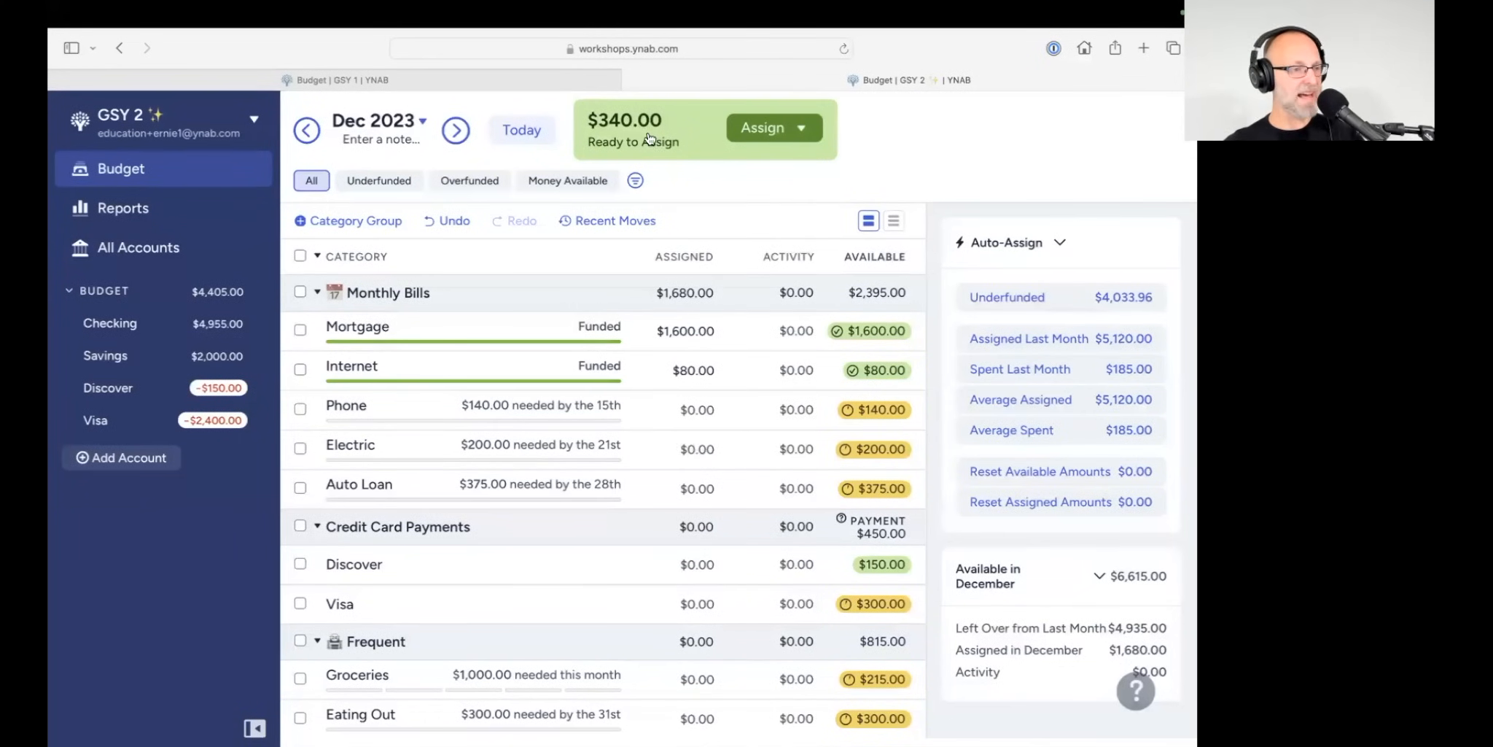
scroll(673, 604, down, 2)
click(692, 605)
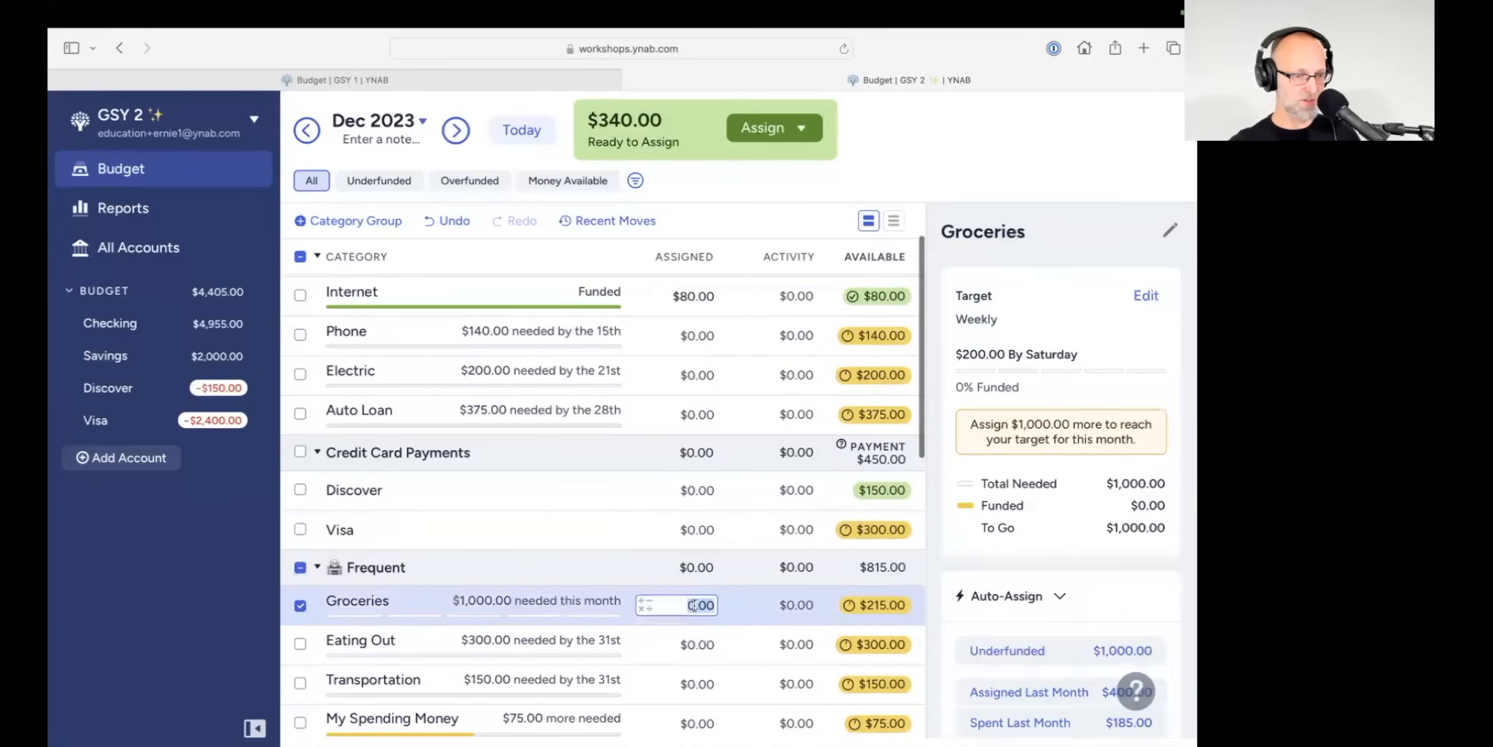
text(340)
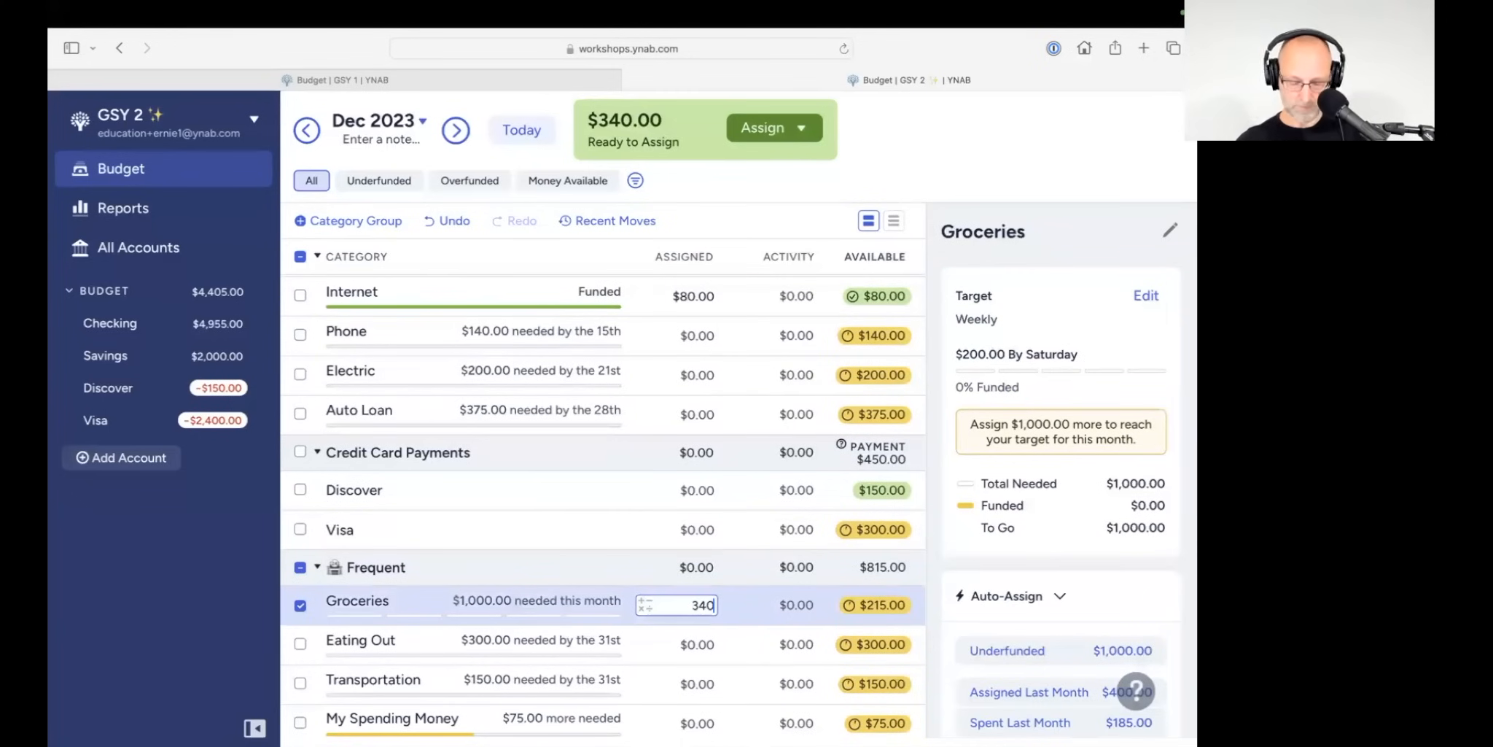
key(Return)
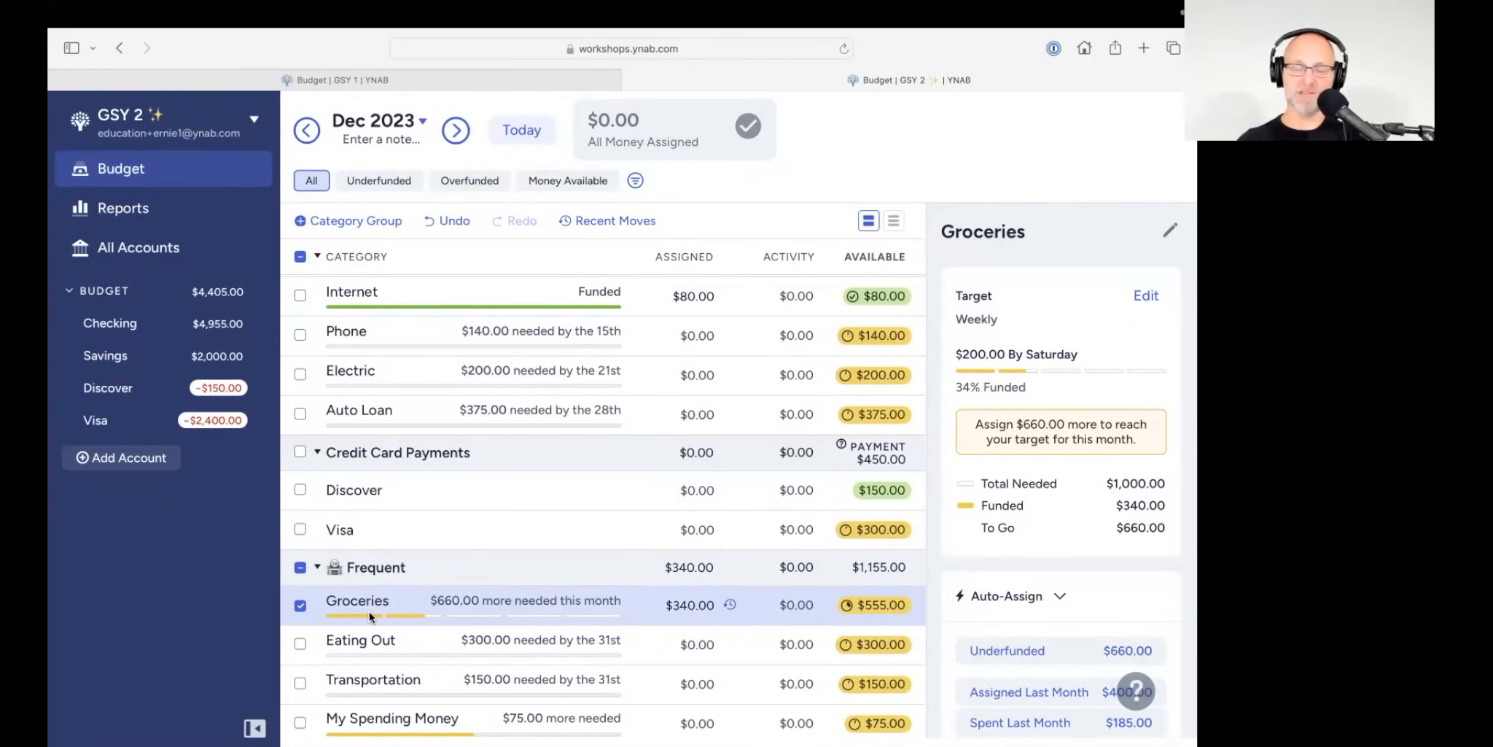
click(299, 568)
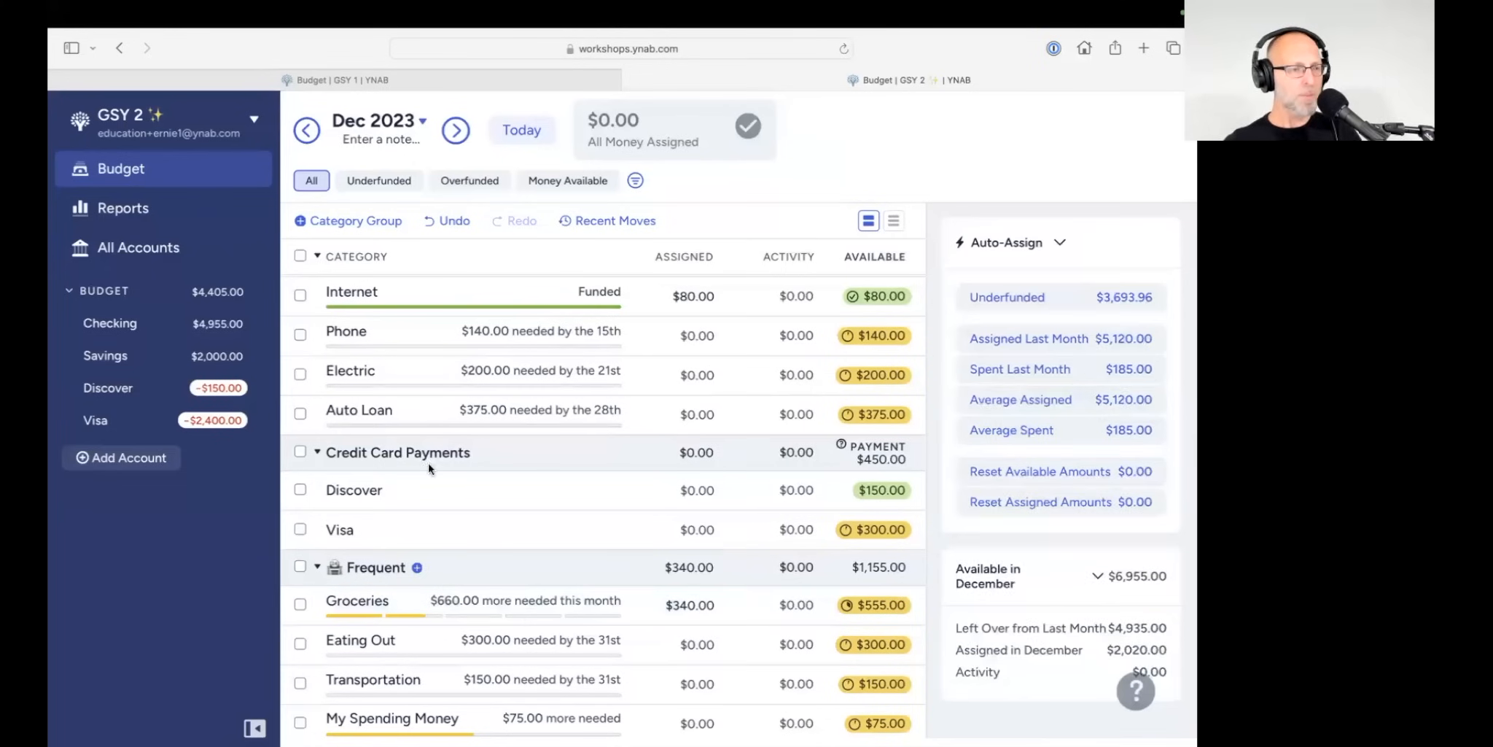
Step: Return to the November 2023 budget and check the available amounts of Phone and Groceries
click(519, 133)
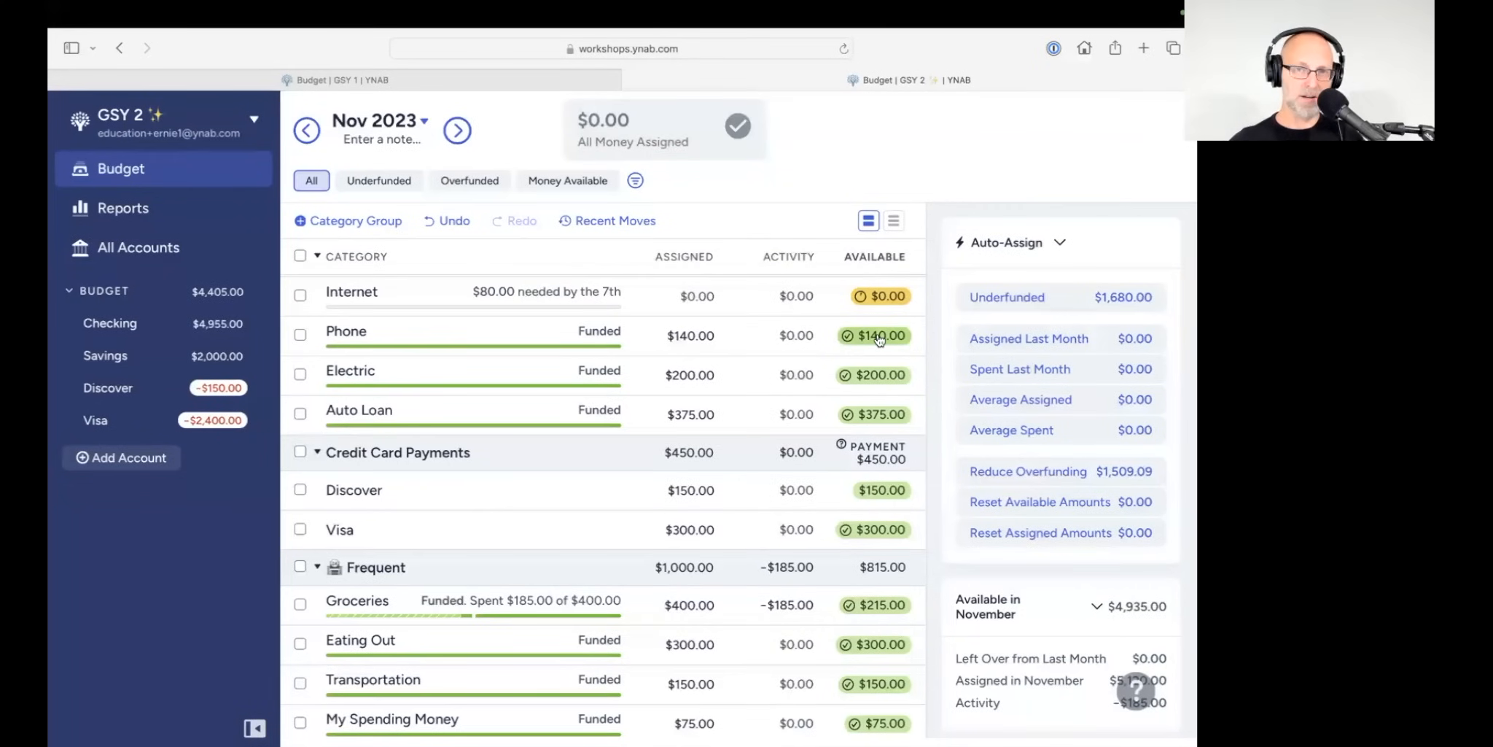
mouse_move(880, 340)
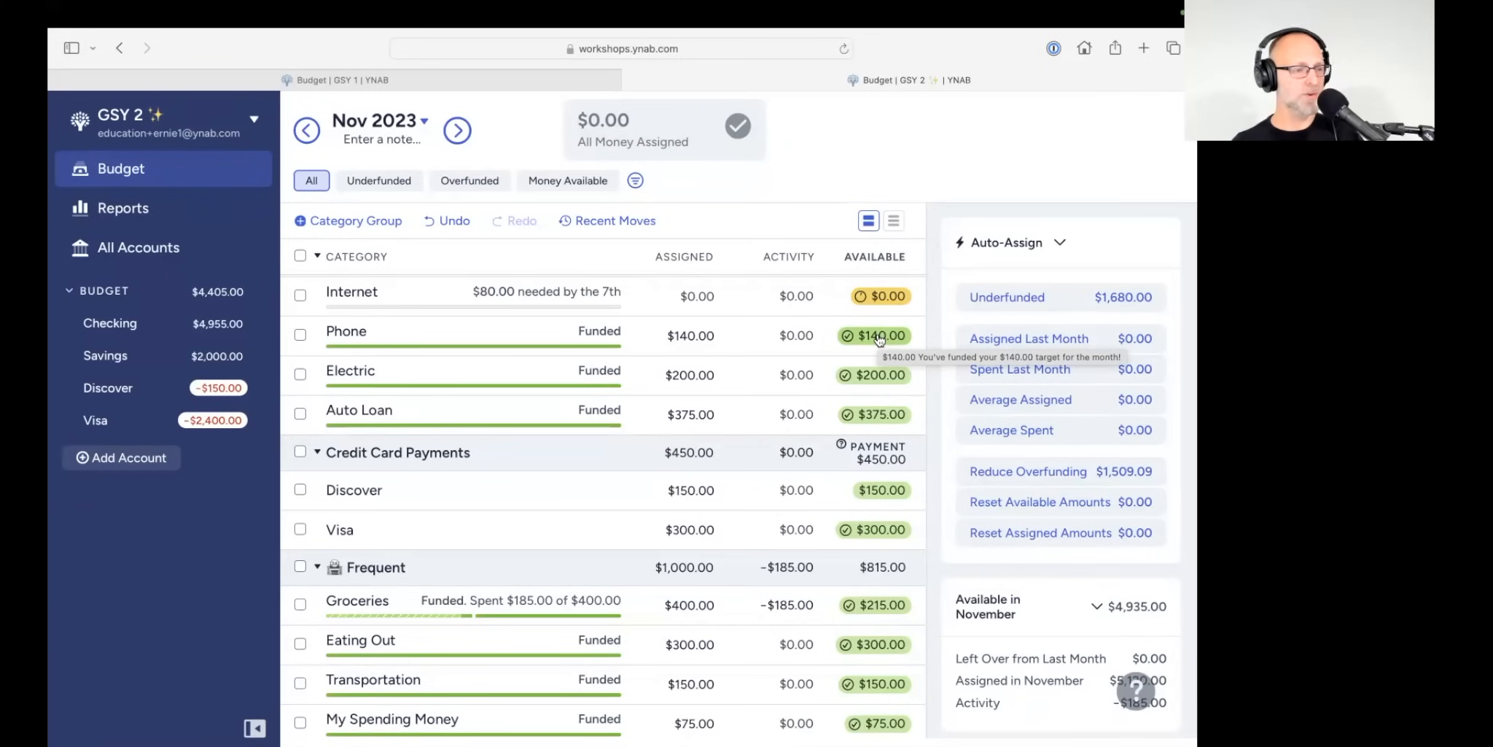
scroll(748, 462, down, 1)
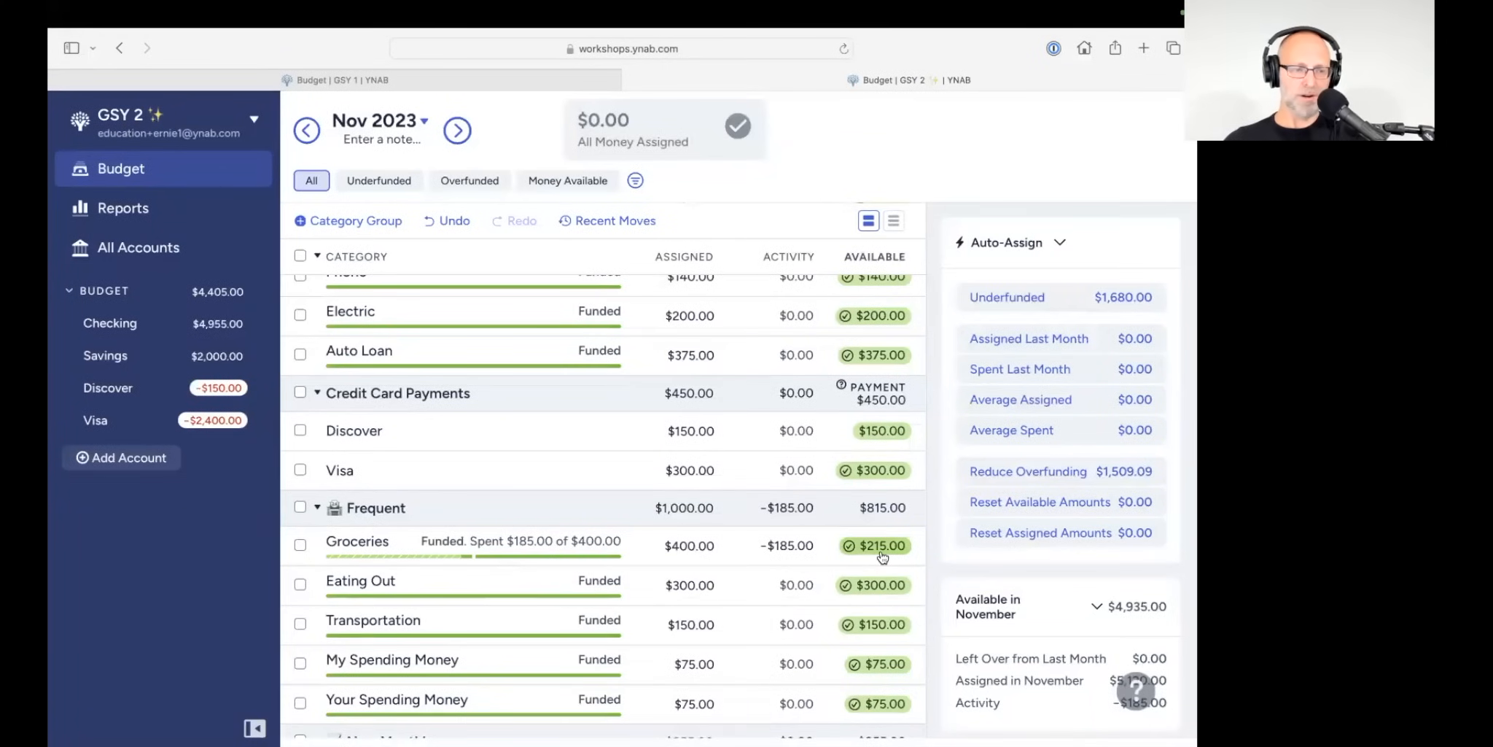
Step: Record a $225.00 outflow dated 11/14/2023 in the Checking account, with payee Grocery Store and category Groceries
click(117, 321)
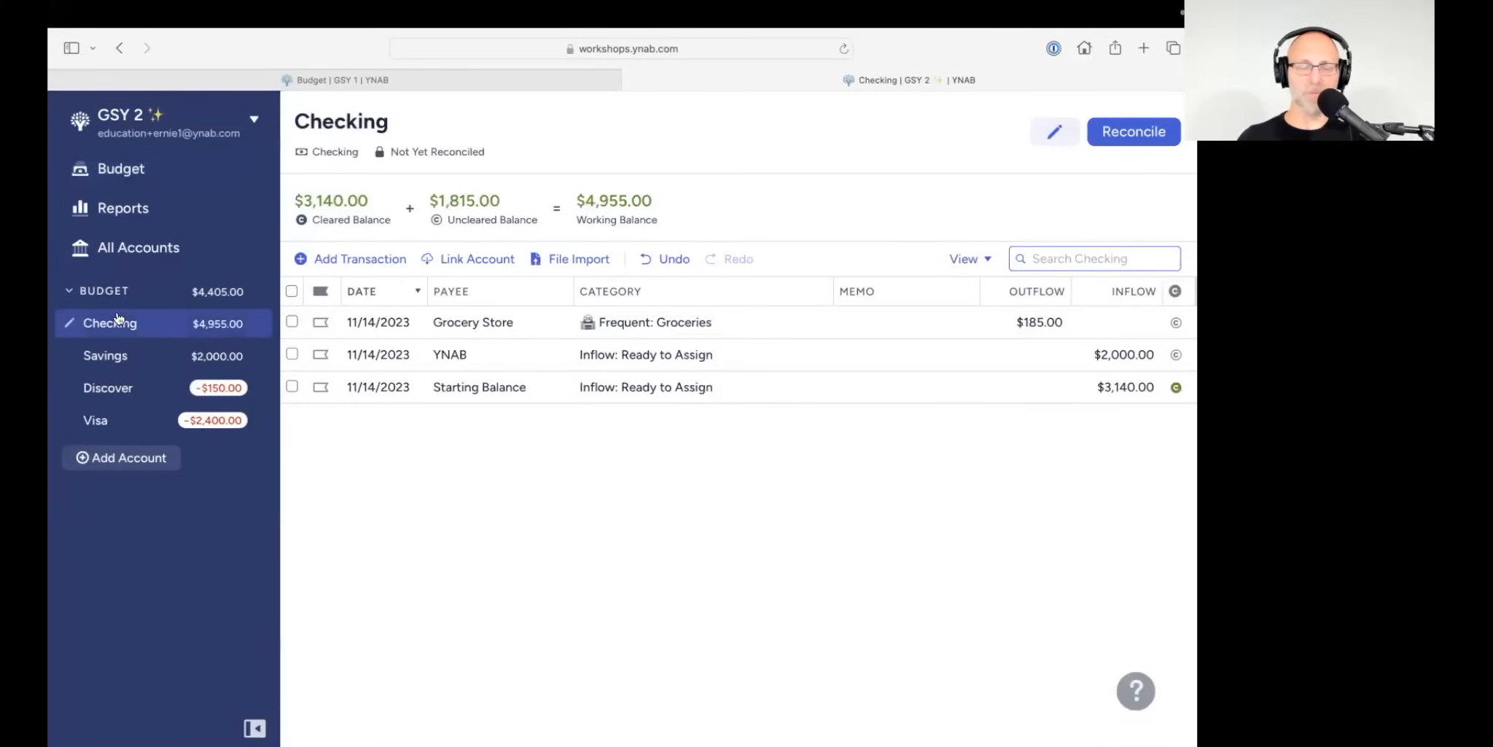
click(369, 258)
key(Tab)
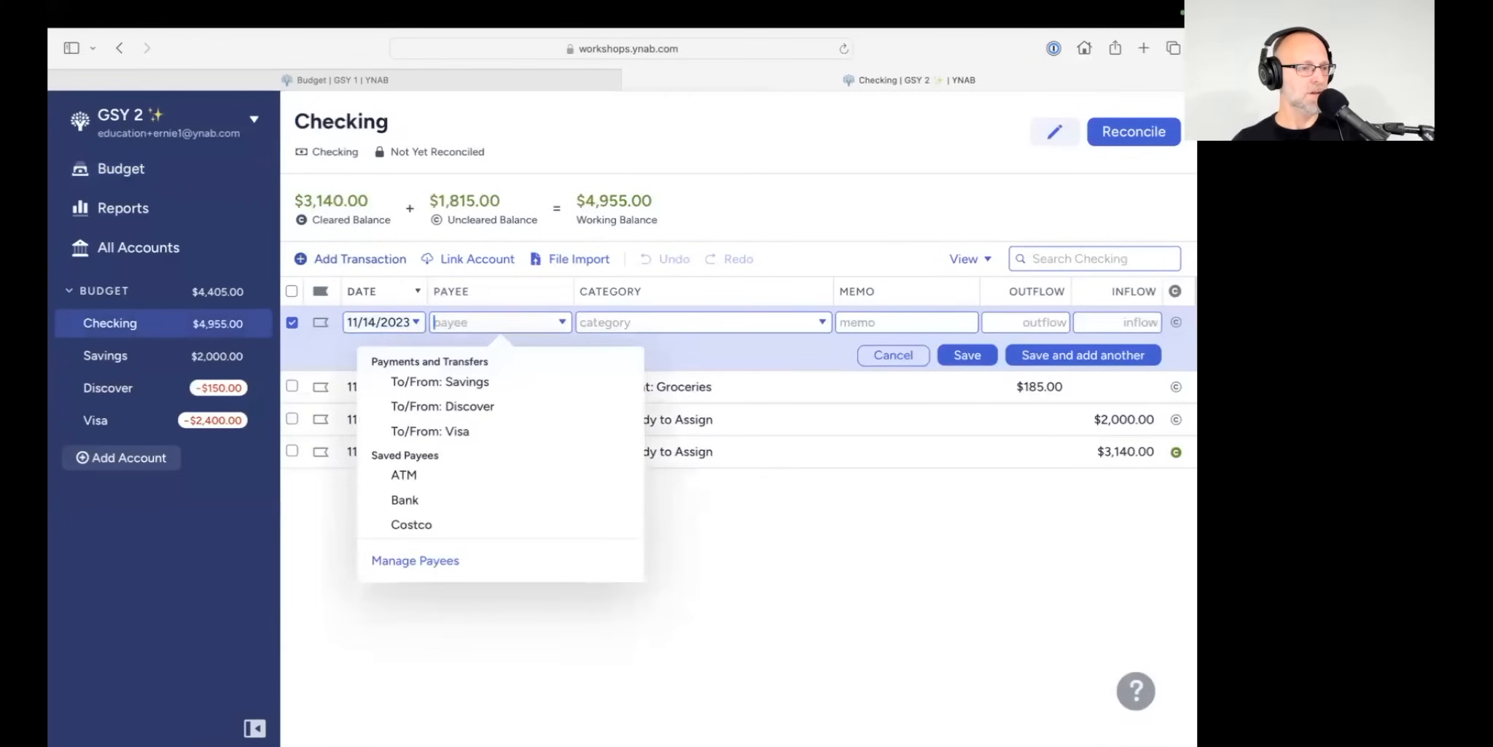
text(Gro)
key(Tab)
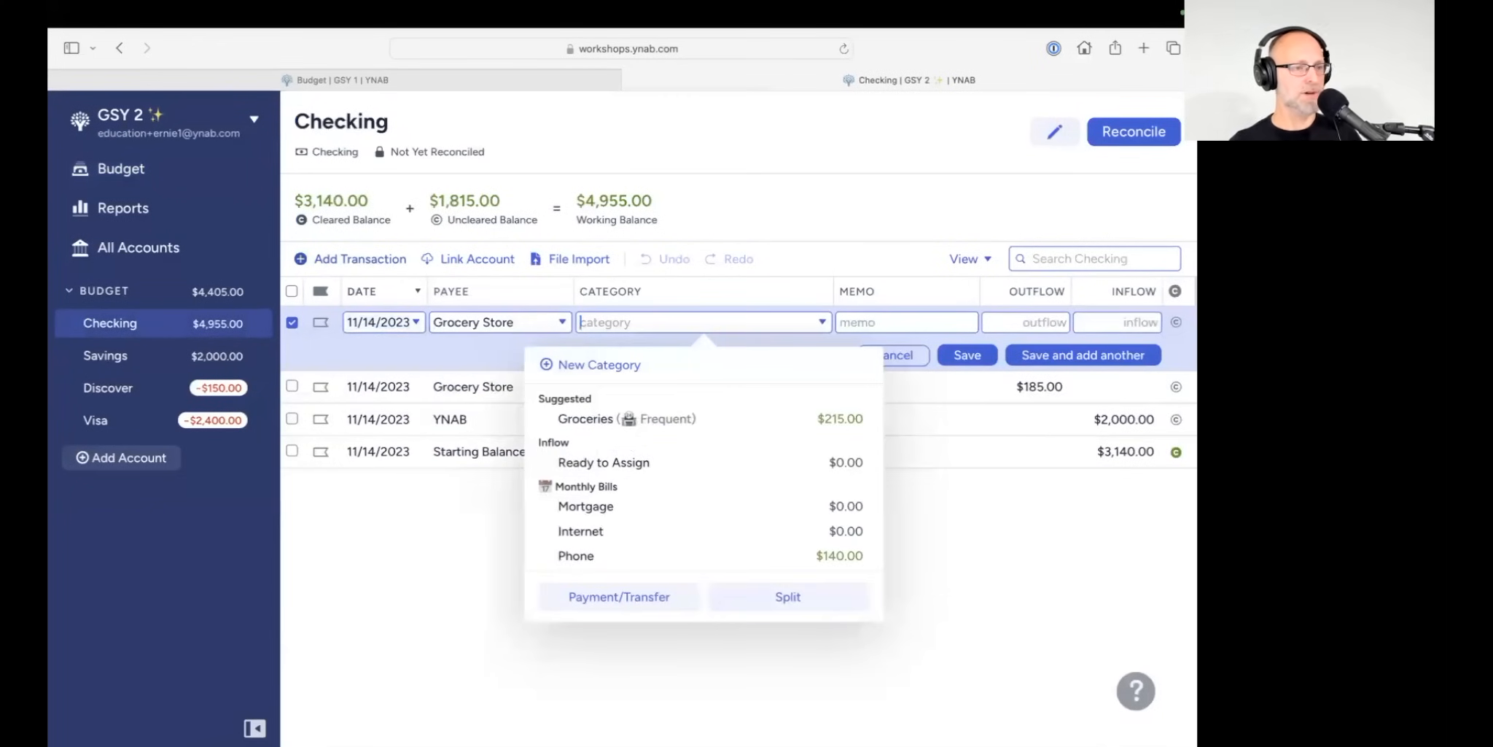
text(gr)
key(Tab)
key(Tab)
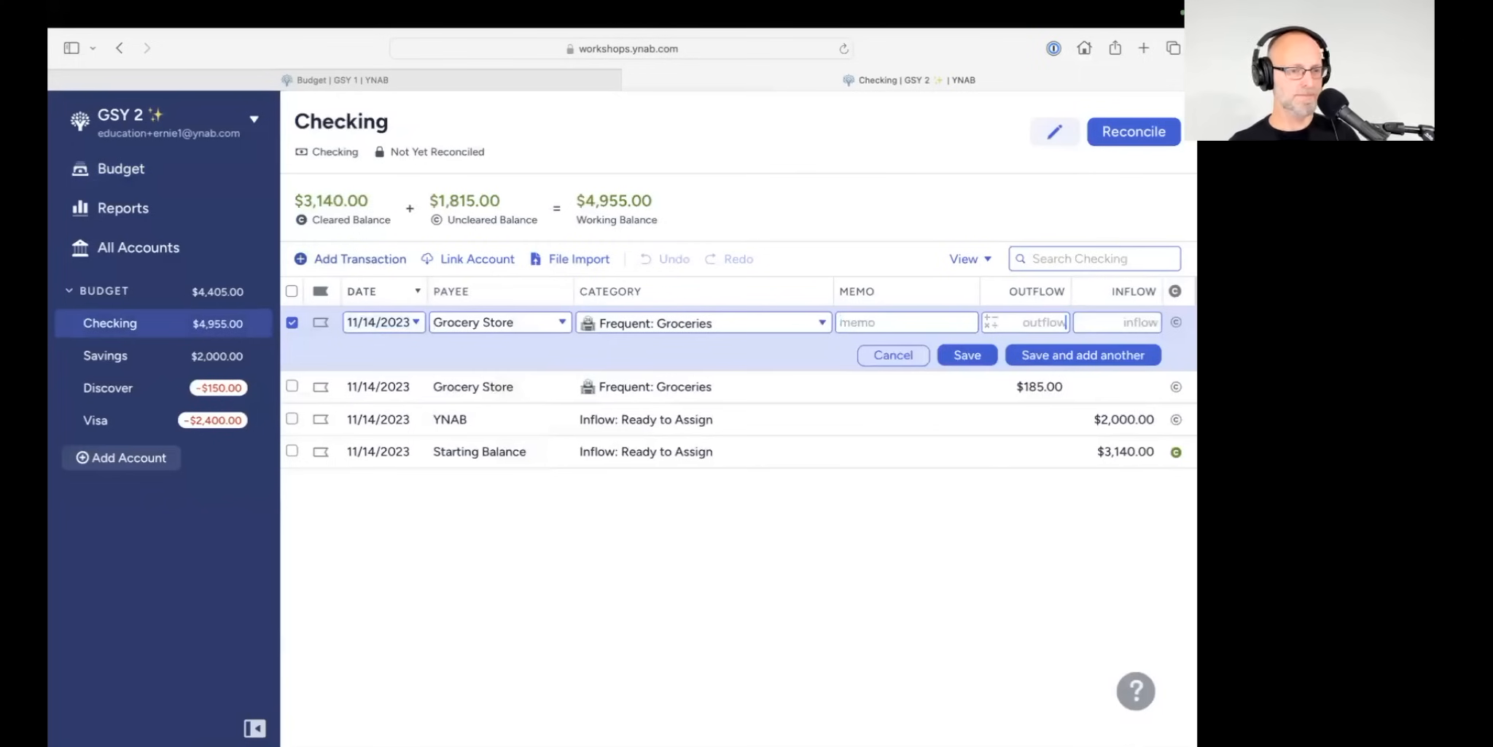
text(225)
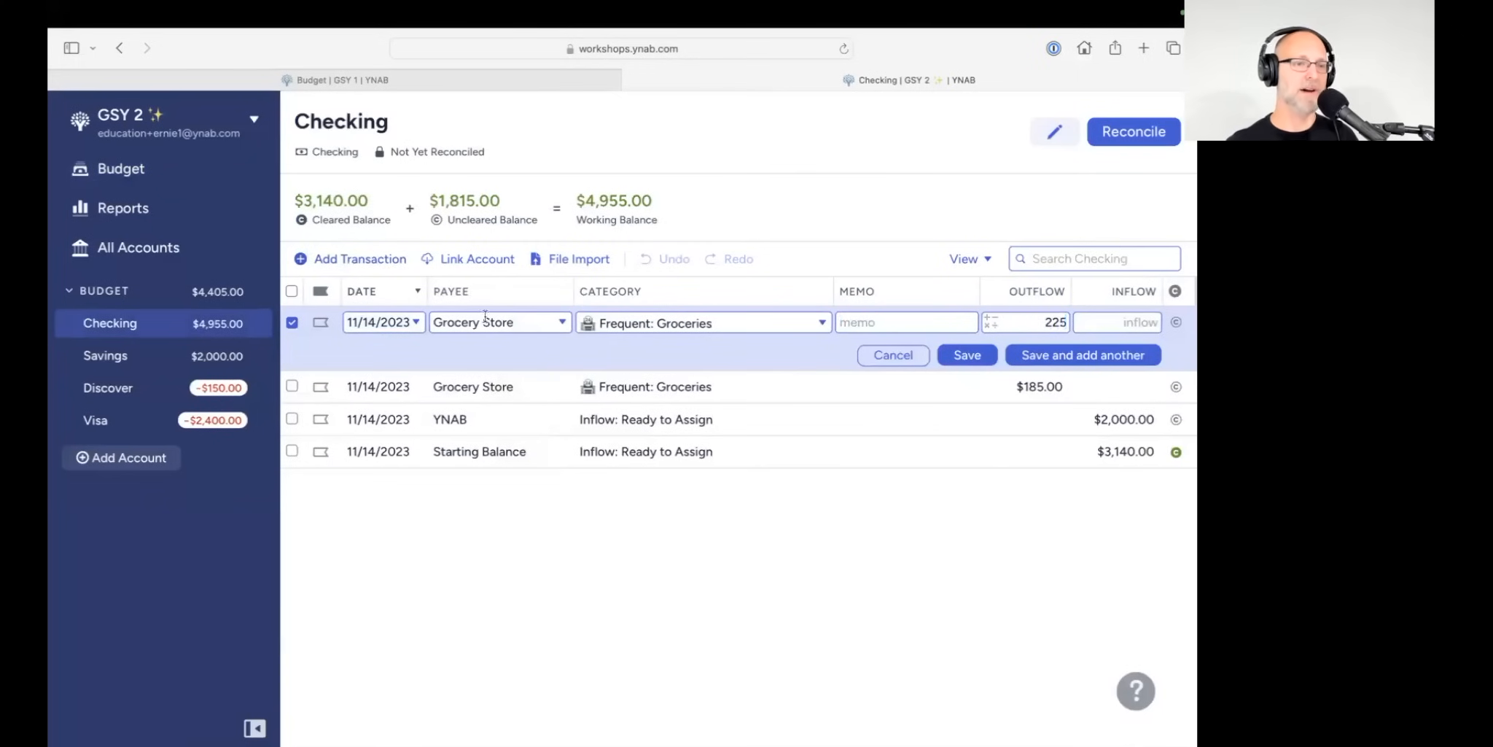
click(967, 355)
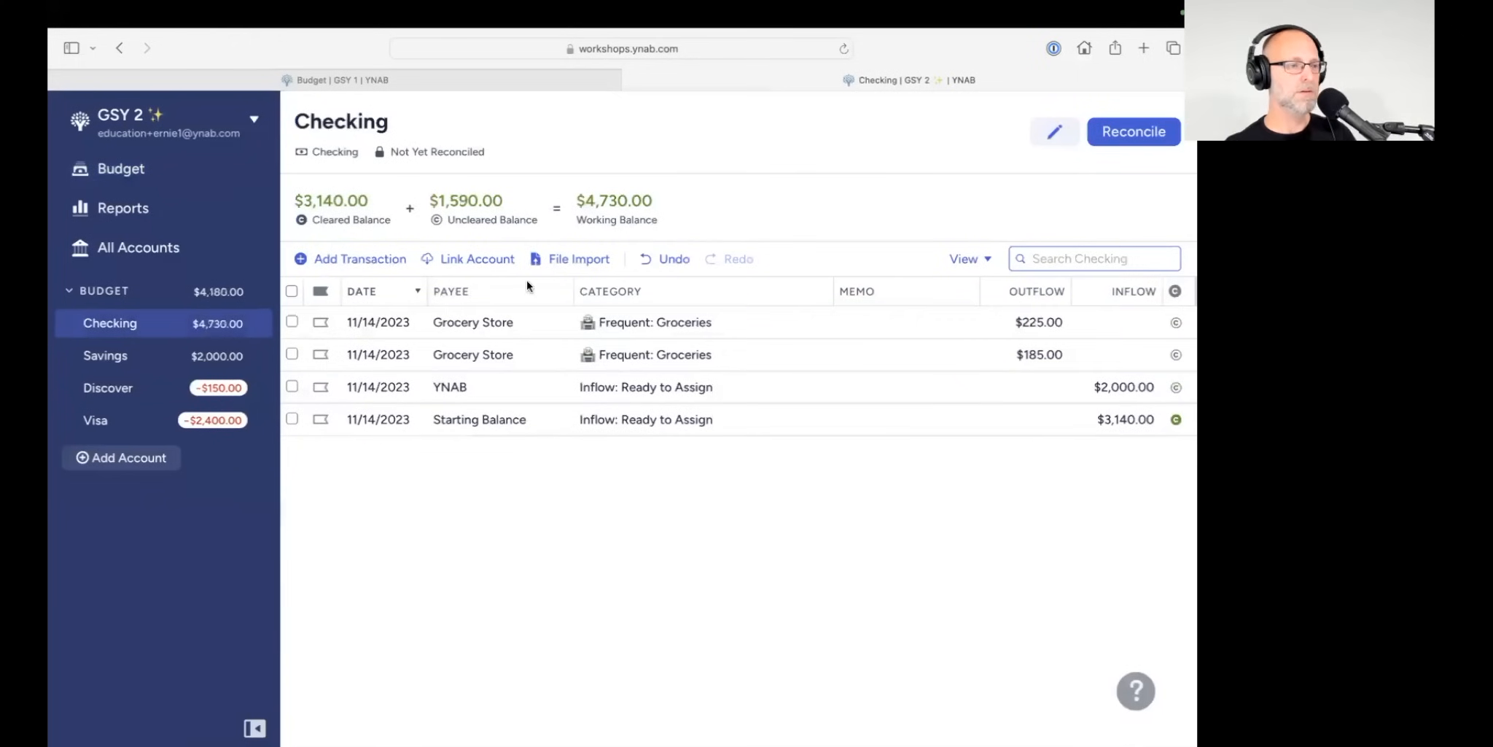
Step: Go back to the November 2023 budget, select Groceries and examine its overspending and target details
click(93, 164)
scroll(547, 548, down, 2)
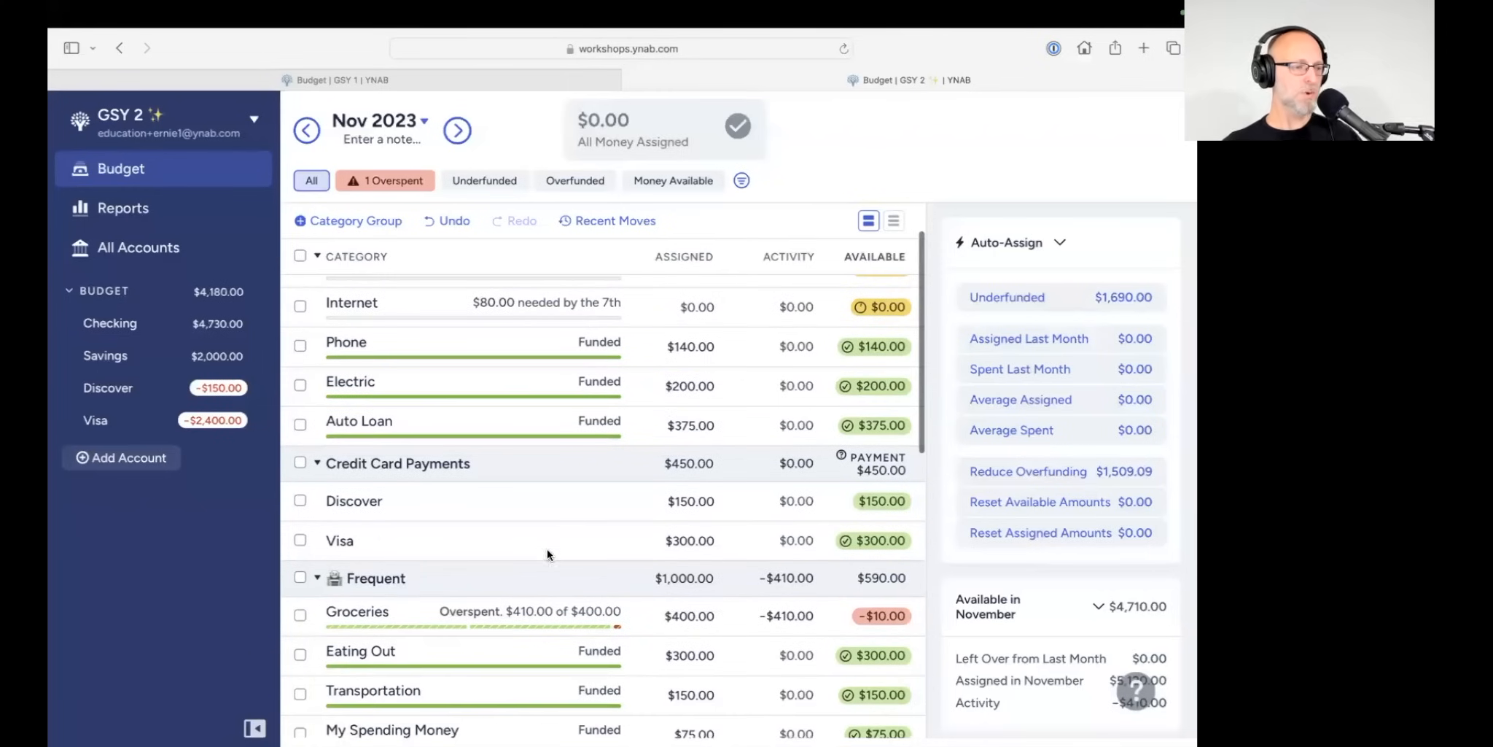
click(300, 615)
scroll(521, 573, down, 3)
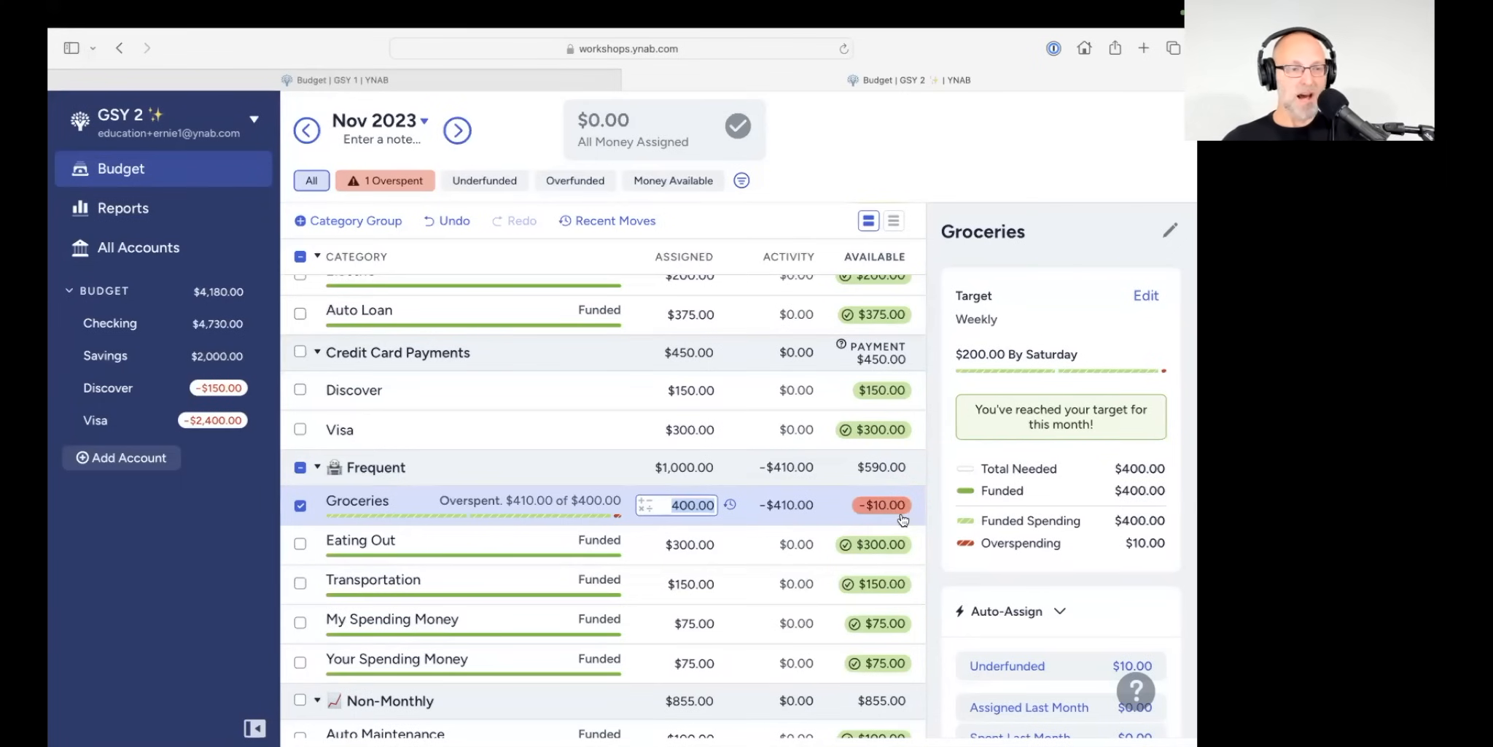
mouse_move(903, 519)
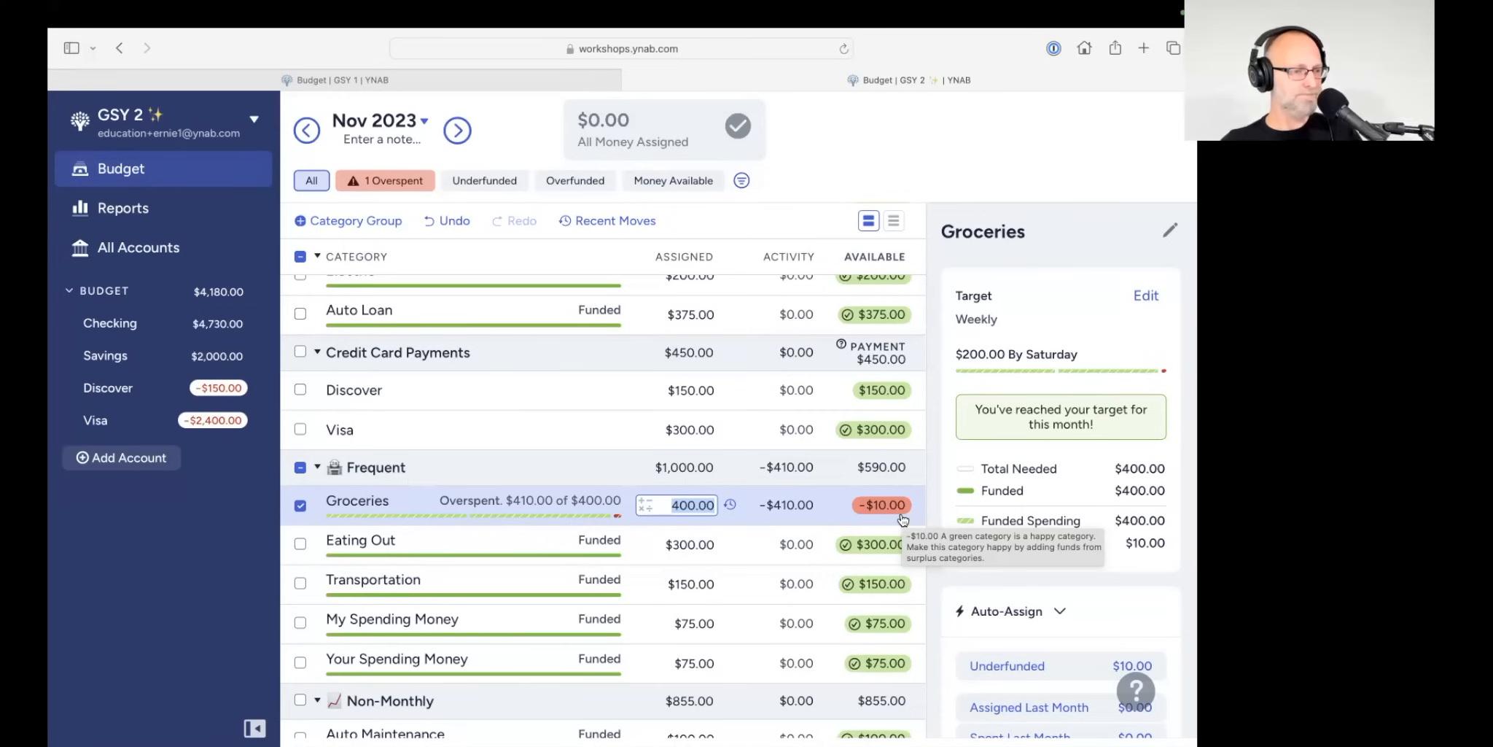
Step: Cover the Groceries overspending with money from Eating Out and check Eating Out's remaining need
scroll(903, 519, down, 2)
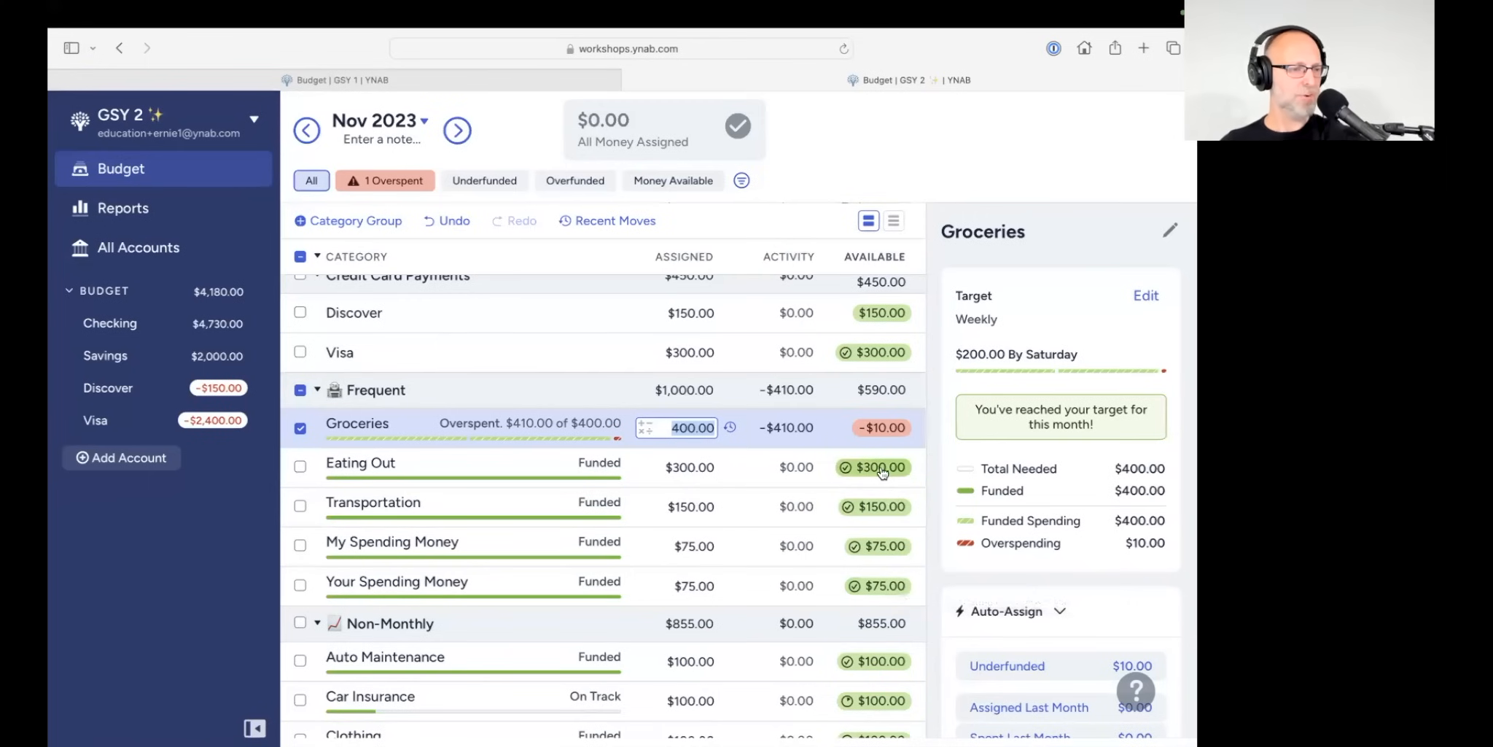
mouse_move(881, 474)
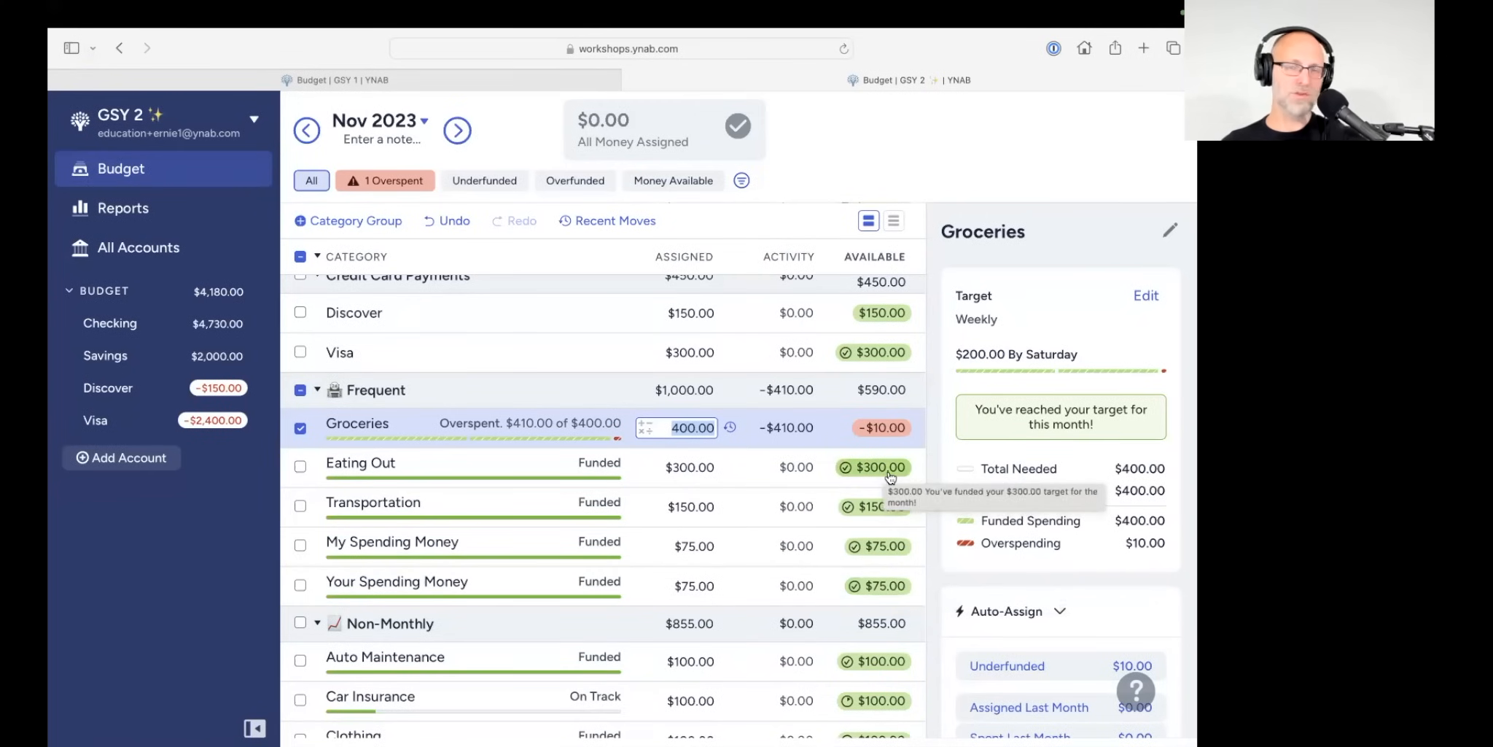
click(890, 432)
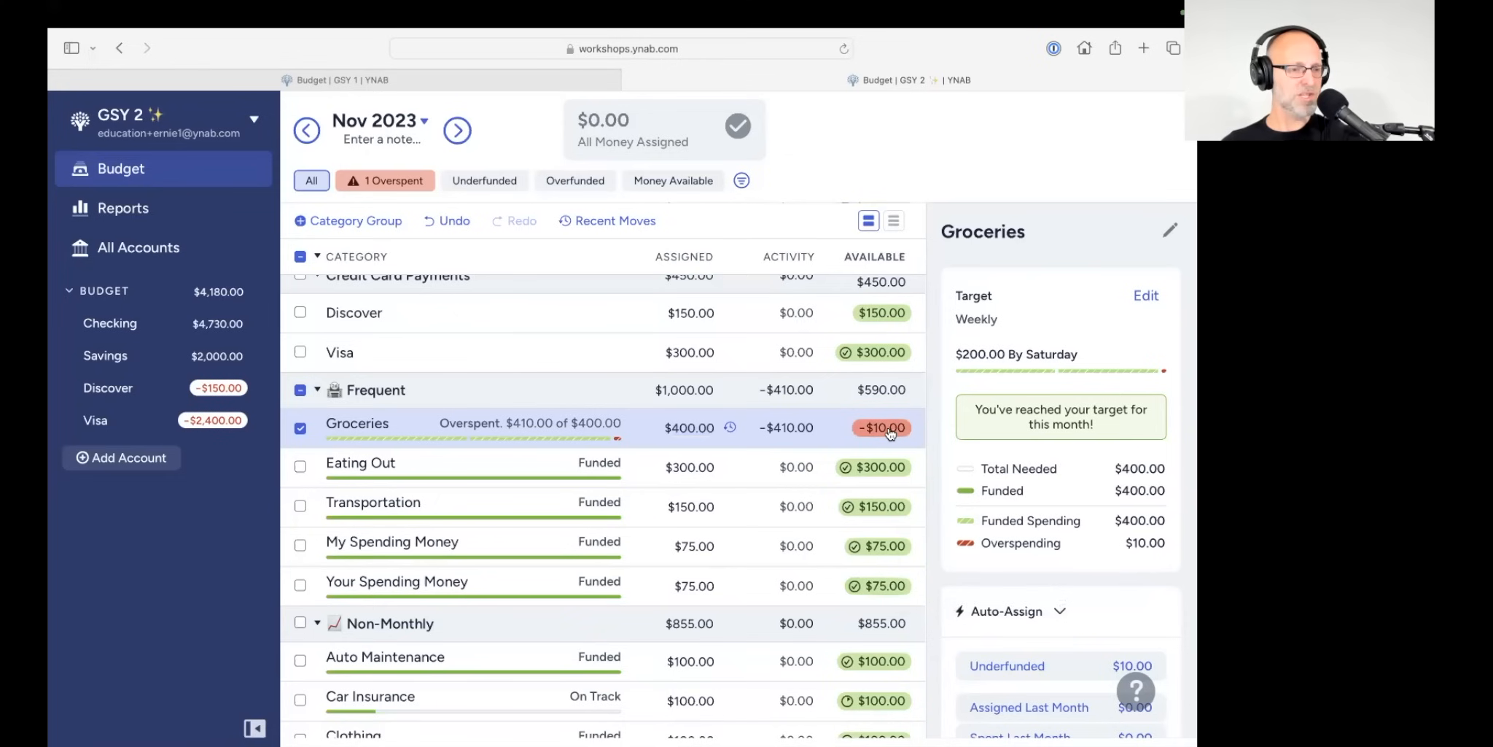
click(889, 431)
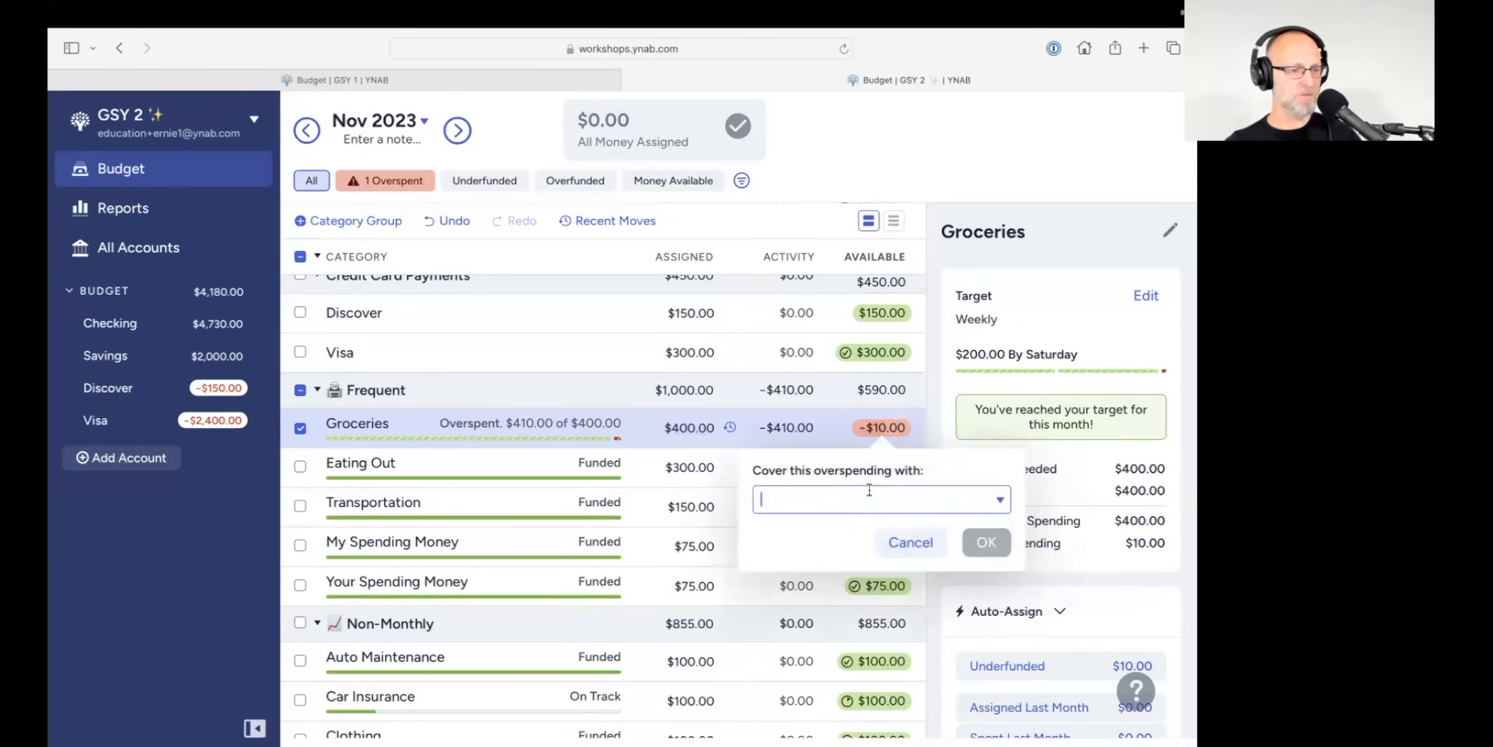
text(eat)
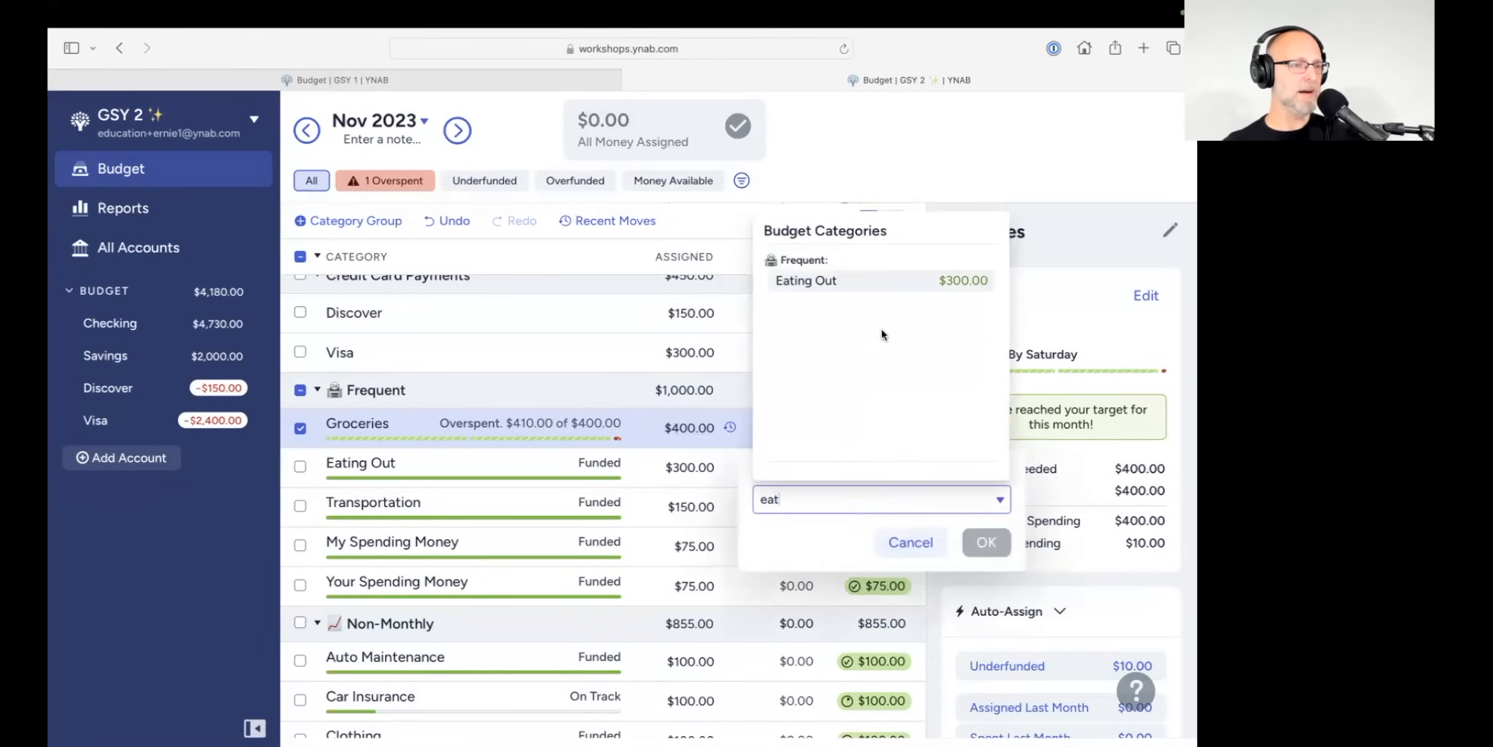
click(866, 279)
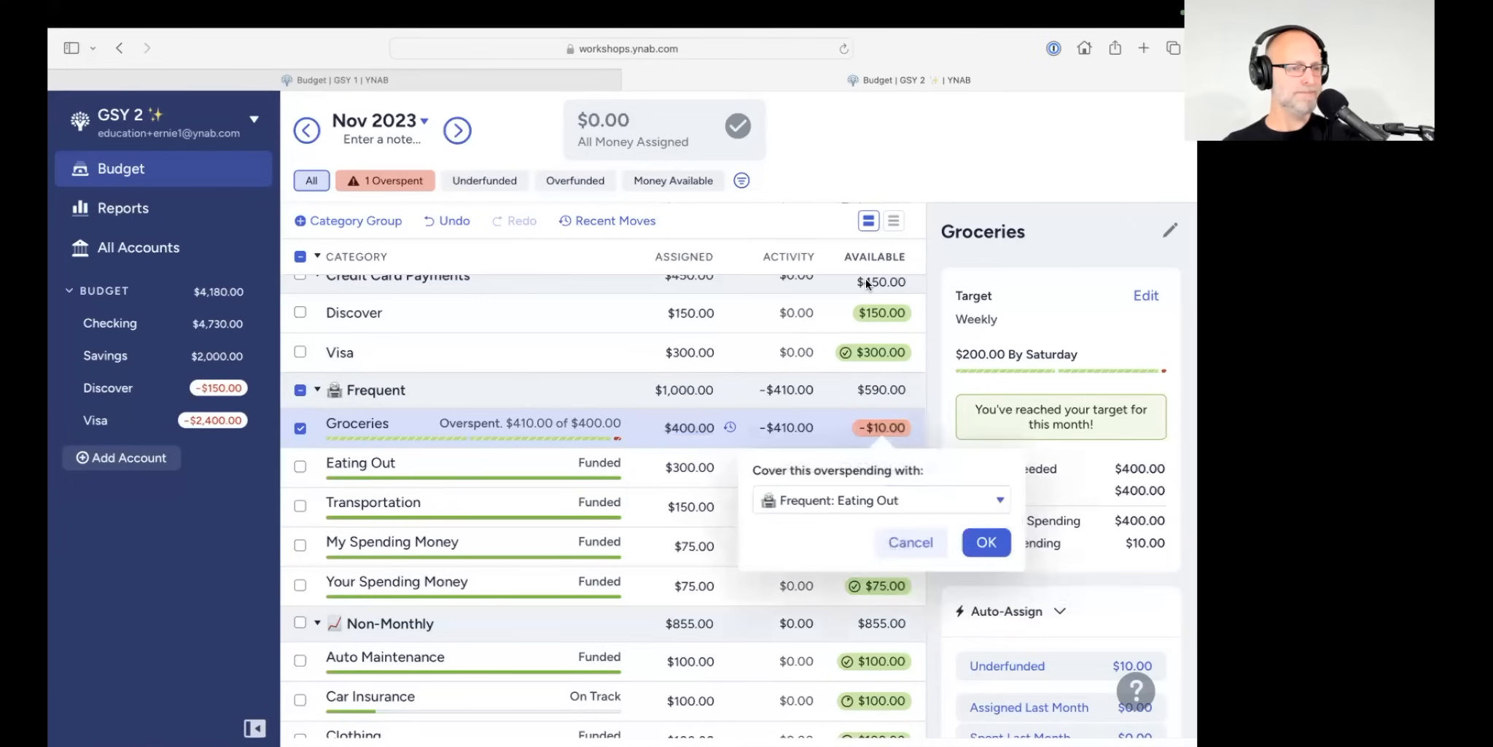
click(985, 544)
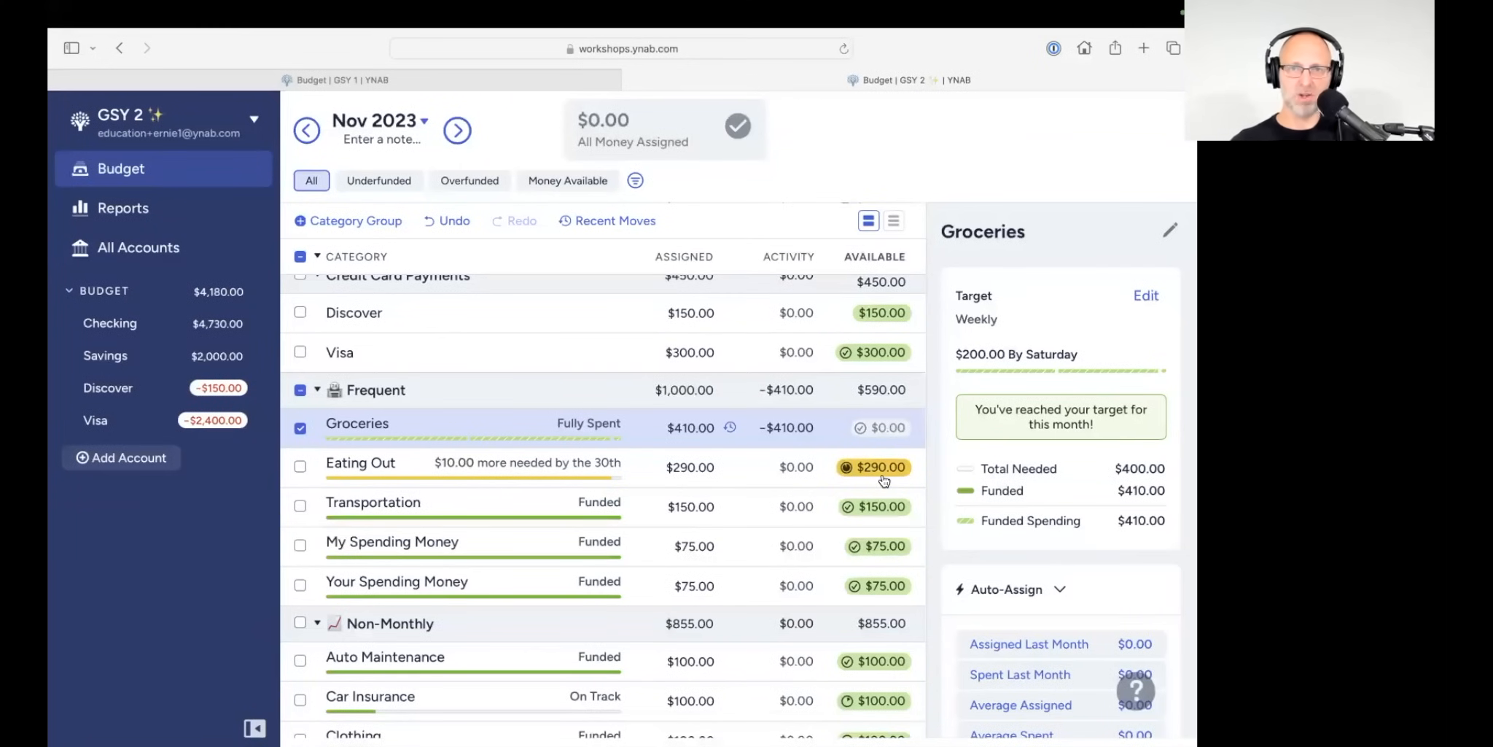
mouse_move(884, 480)
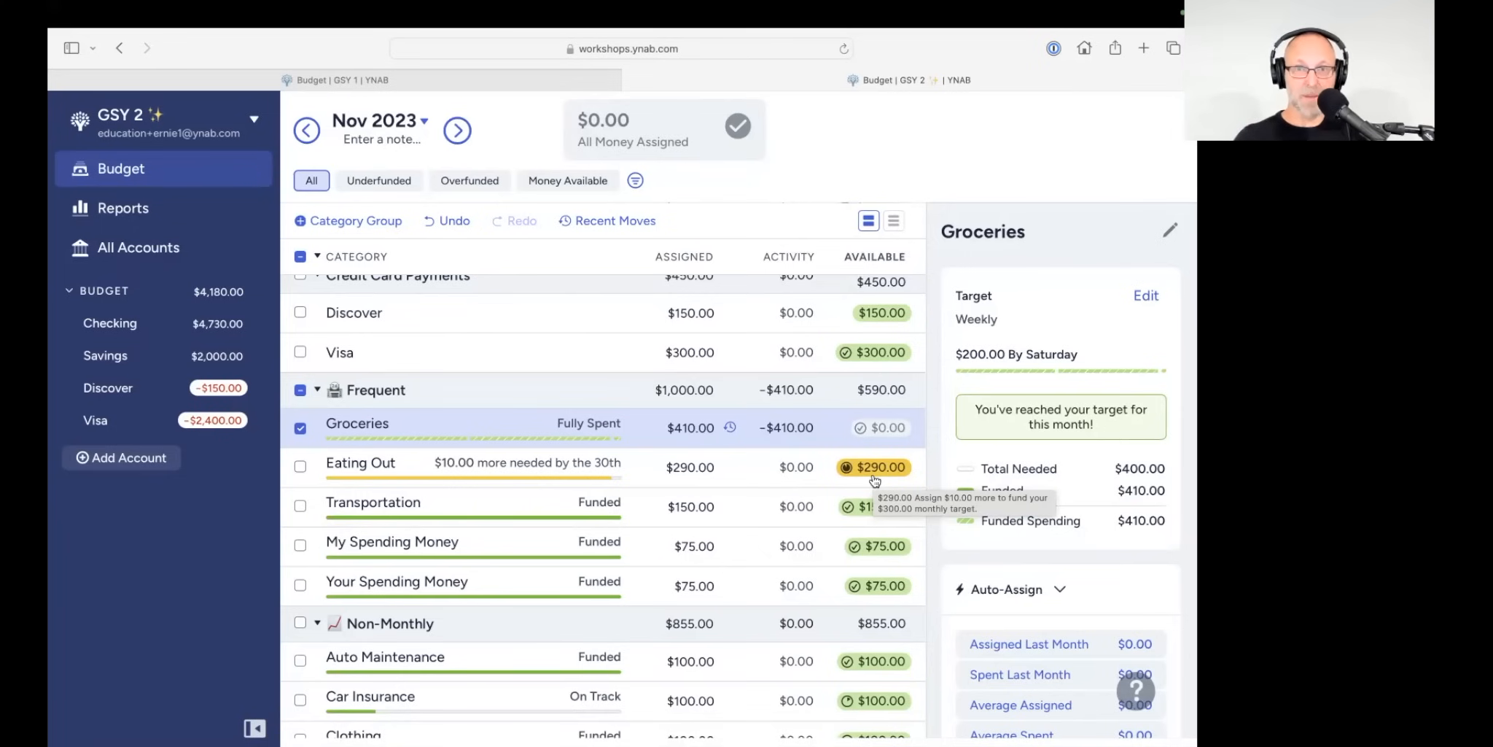
scroll(802, 554, down, 1)
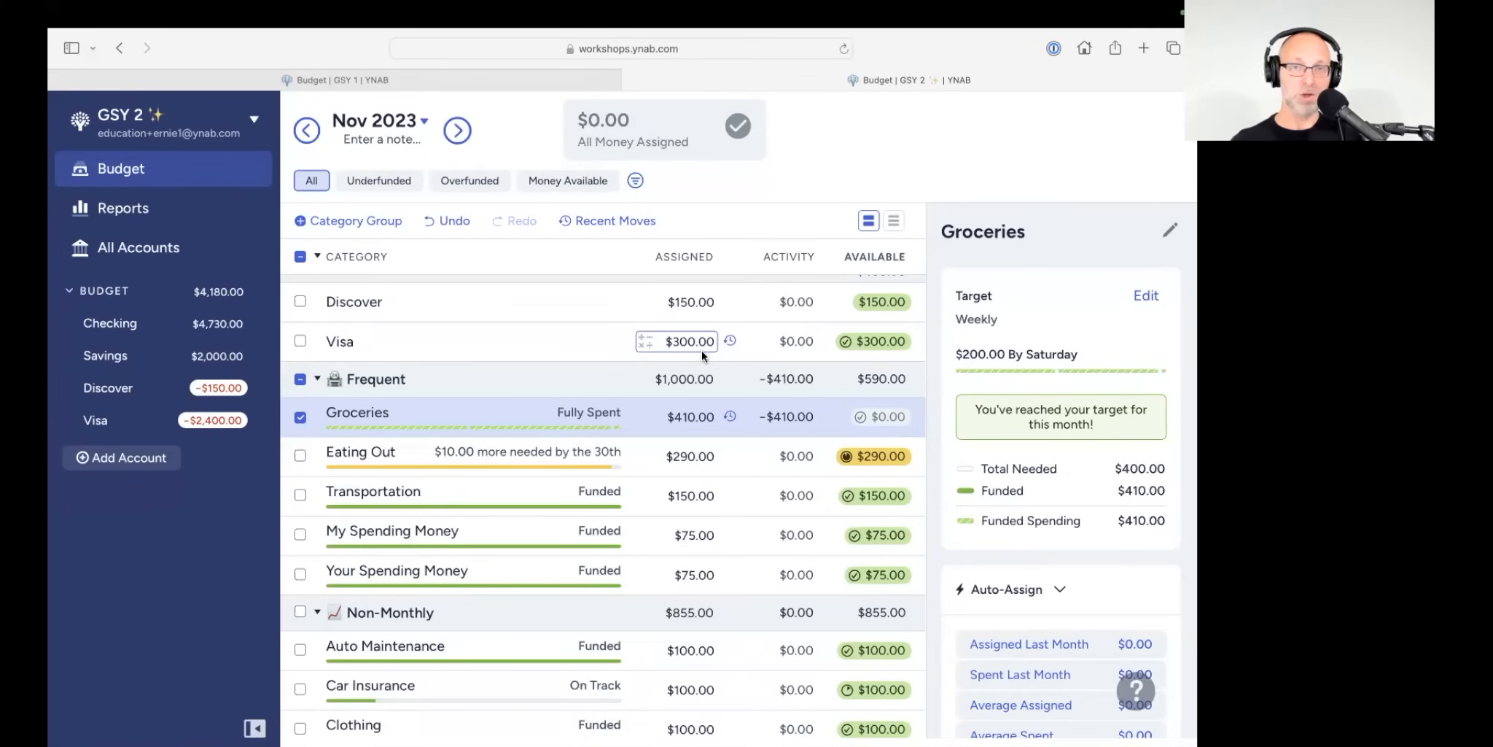
Step: Open the help window and look at its support chat and help article categories
click(1144, 692)
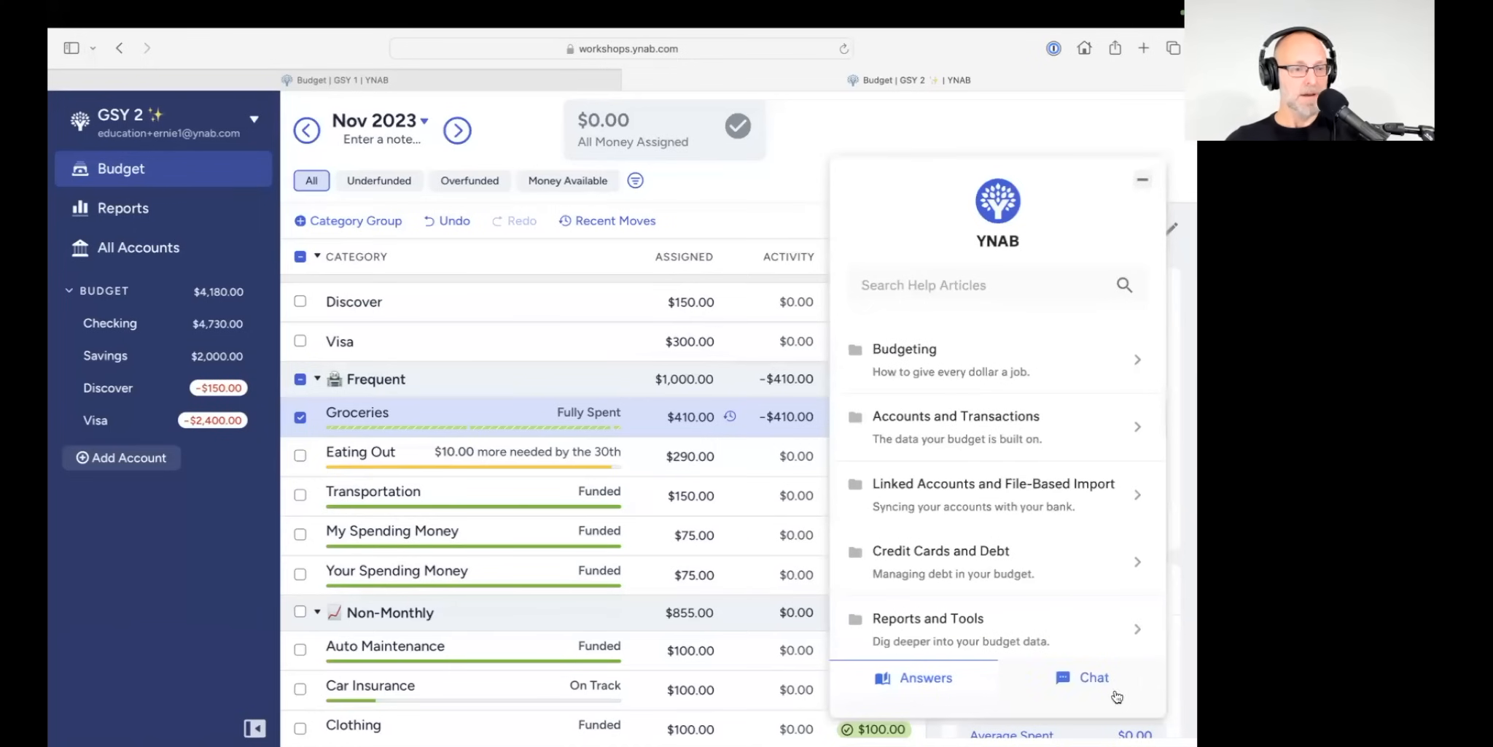
click(1080, 681)
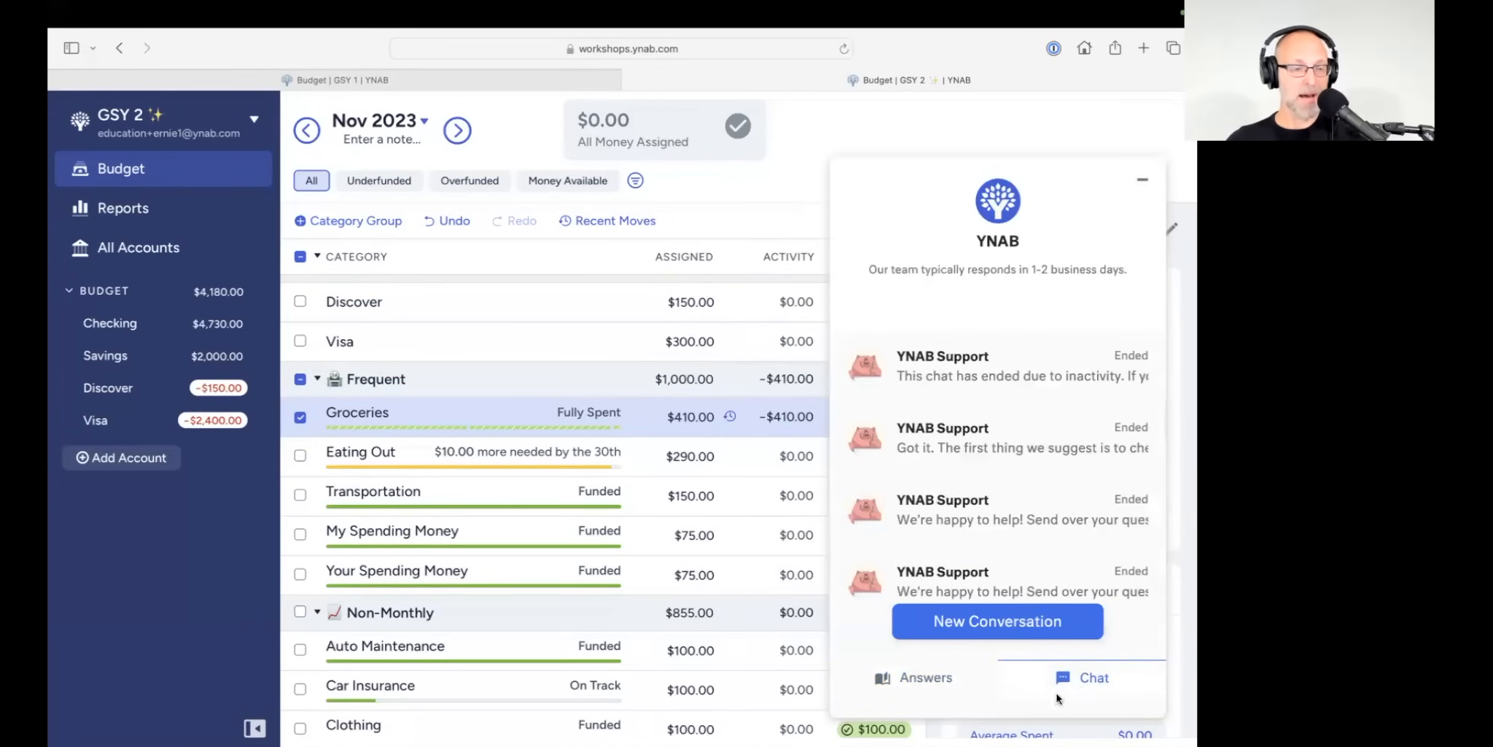
click(937, 684)
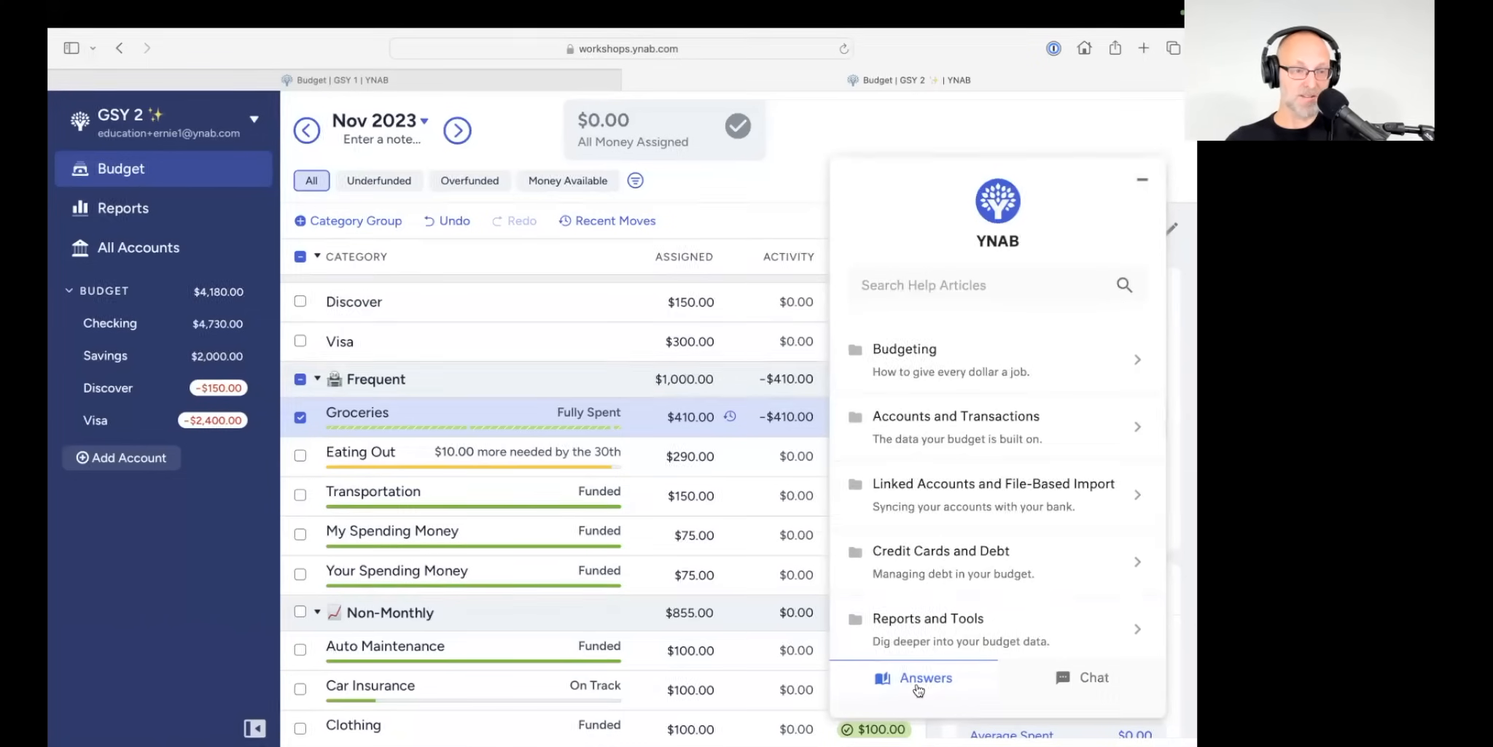